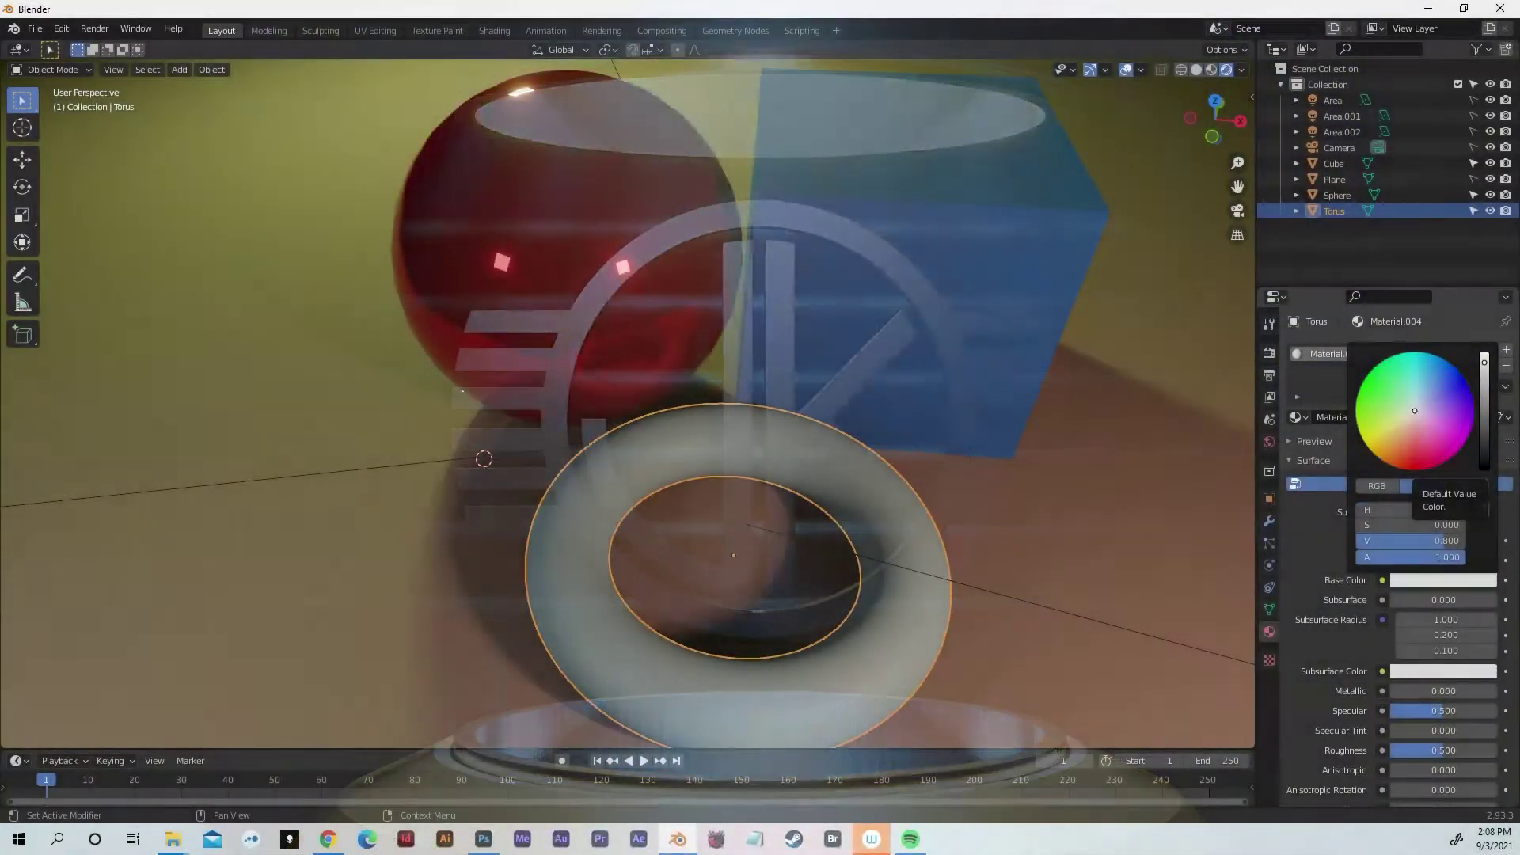
# - Set the base color of the torus material to bright green
pyautogui.click(1370, 370)
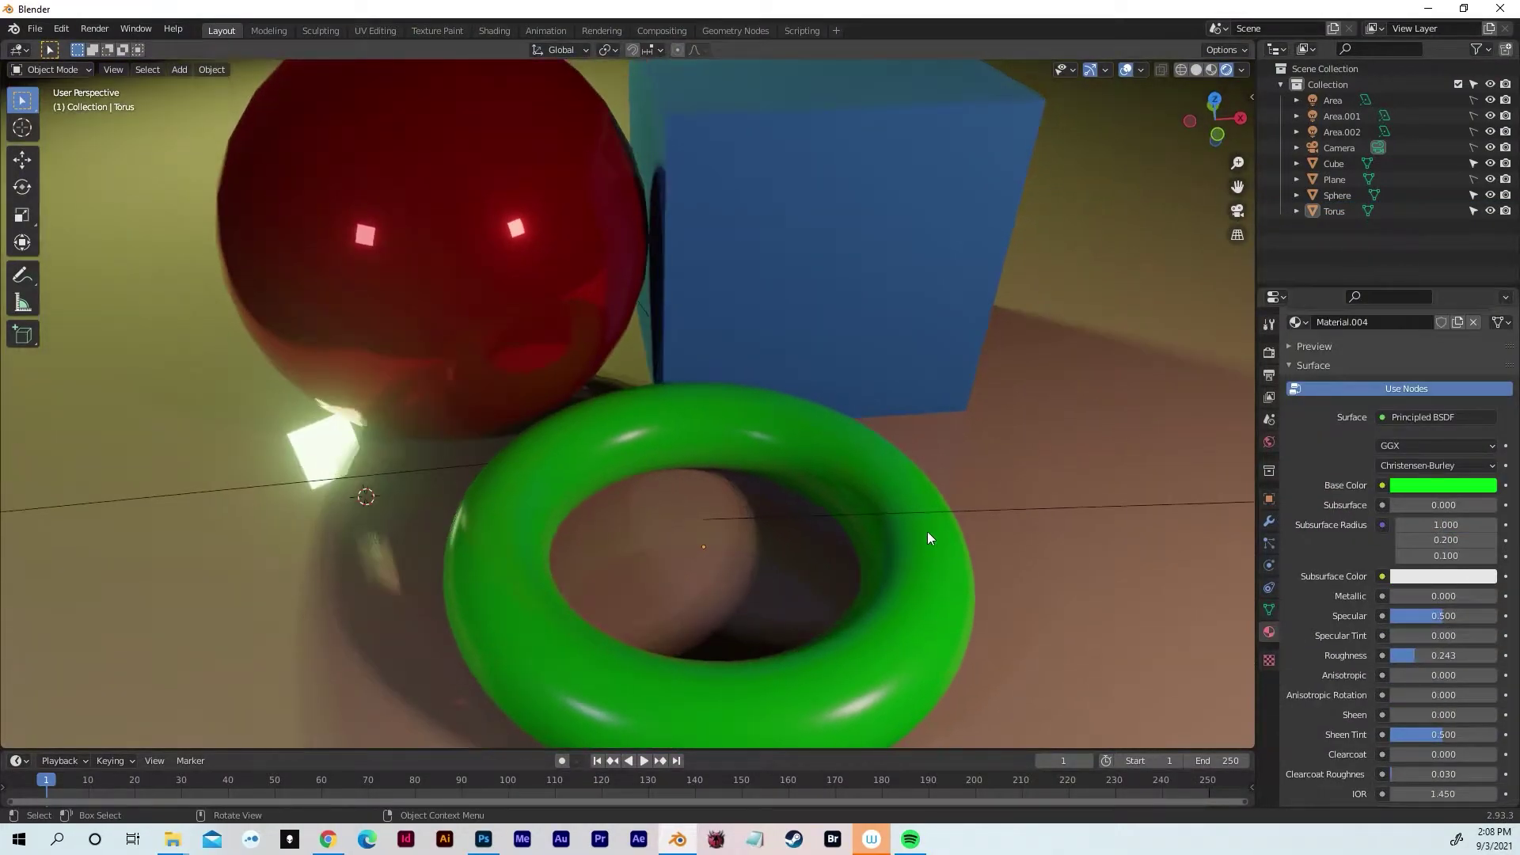
pyautogui.moveTo(927, 530); pyautogui.dragTo(665, 265, button='middle')
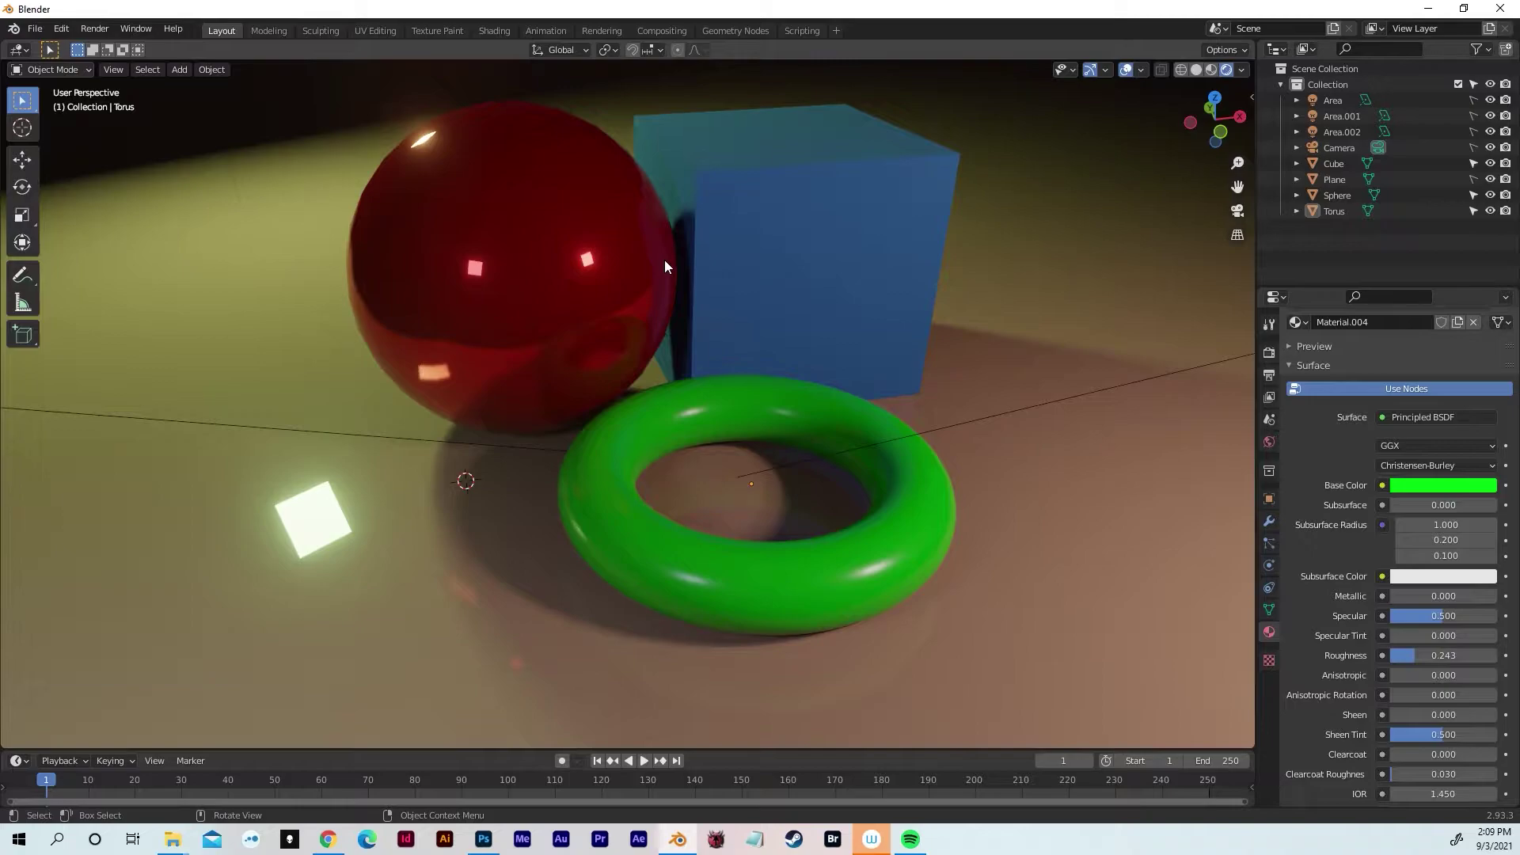
pyautogui.moveTo(1189, 268); pyautogui.dragTo(1051, 292, button='middle')
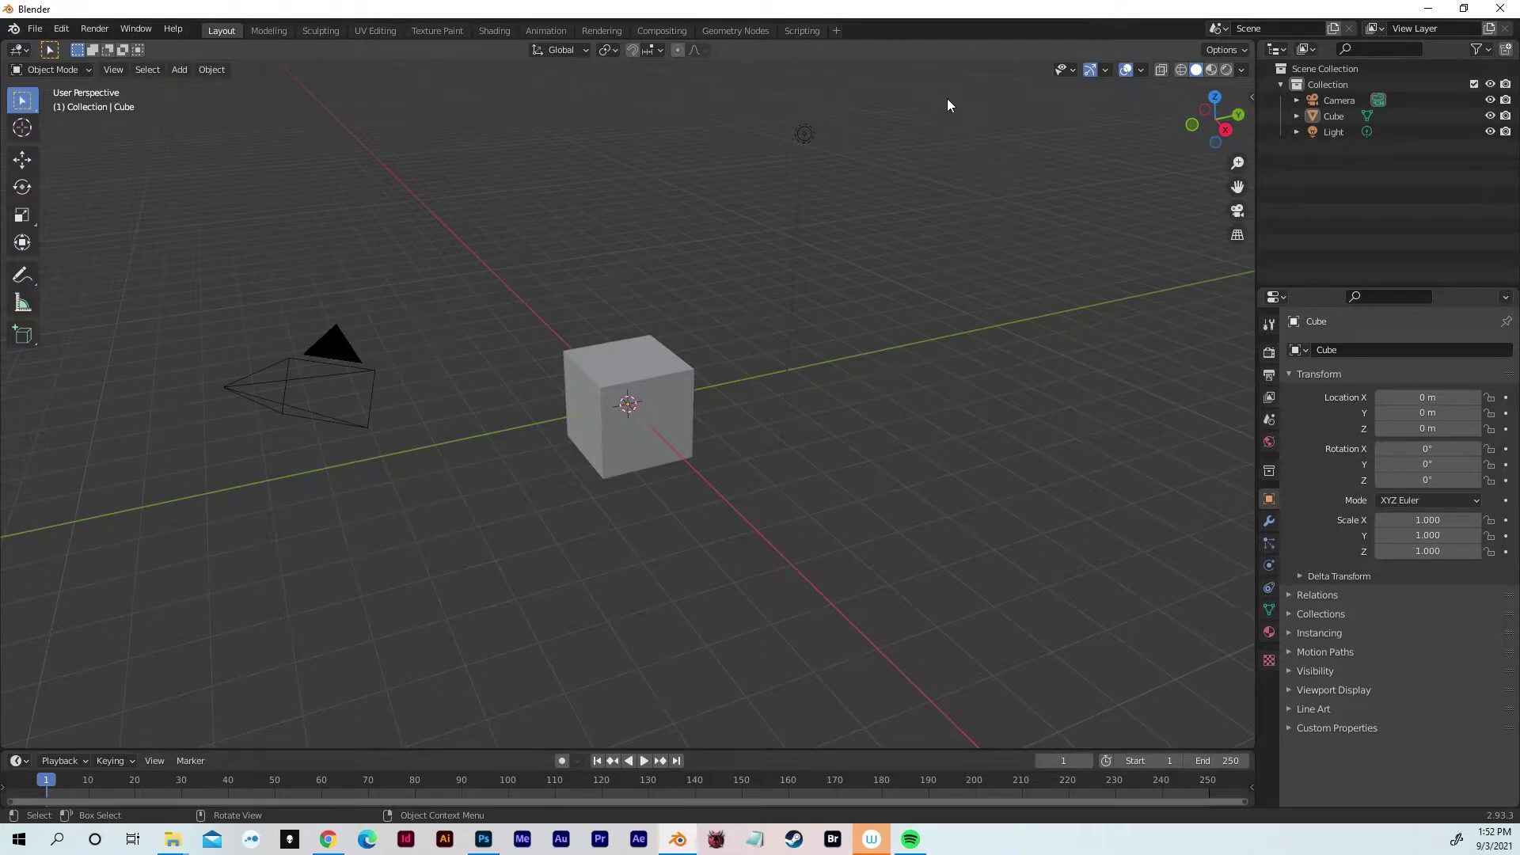
# - Delete the default camera, cube and light from the scene
pyautogui.moveTo(999, 106); pyautogui.dragTo(212, 494)
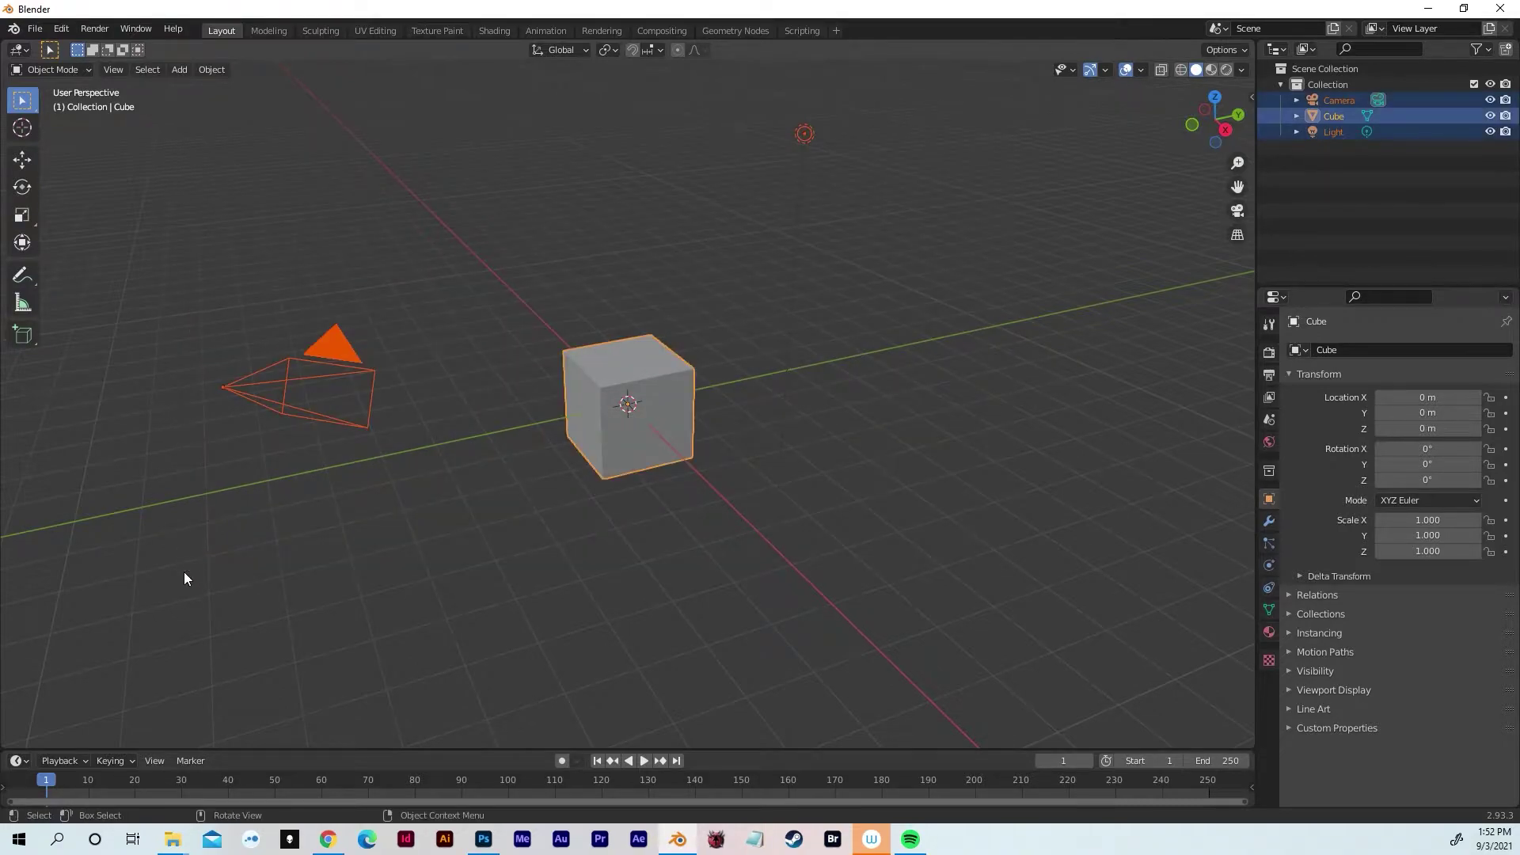
pyautogui.press('Delete')
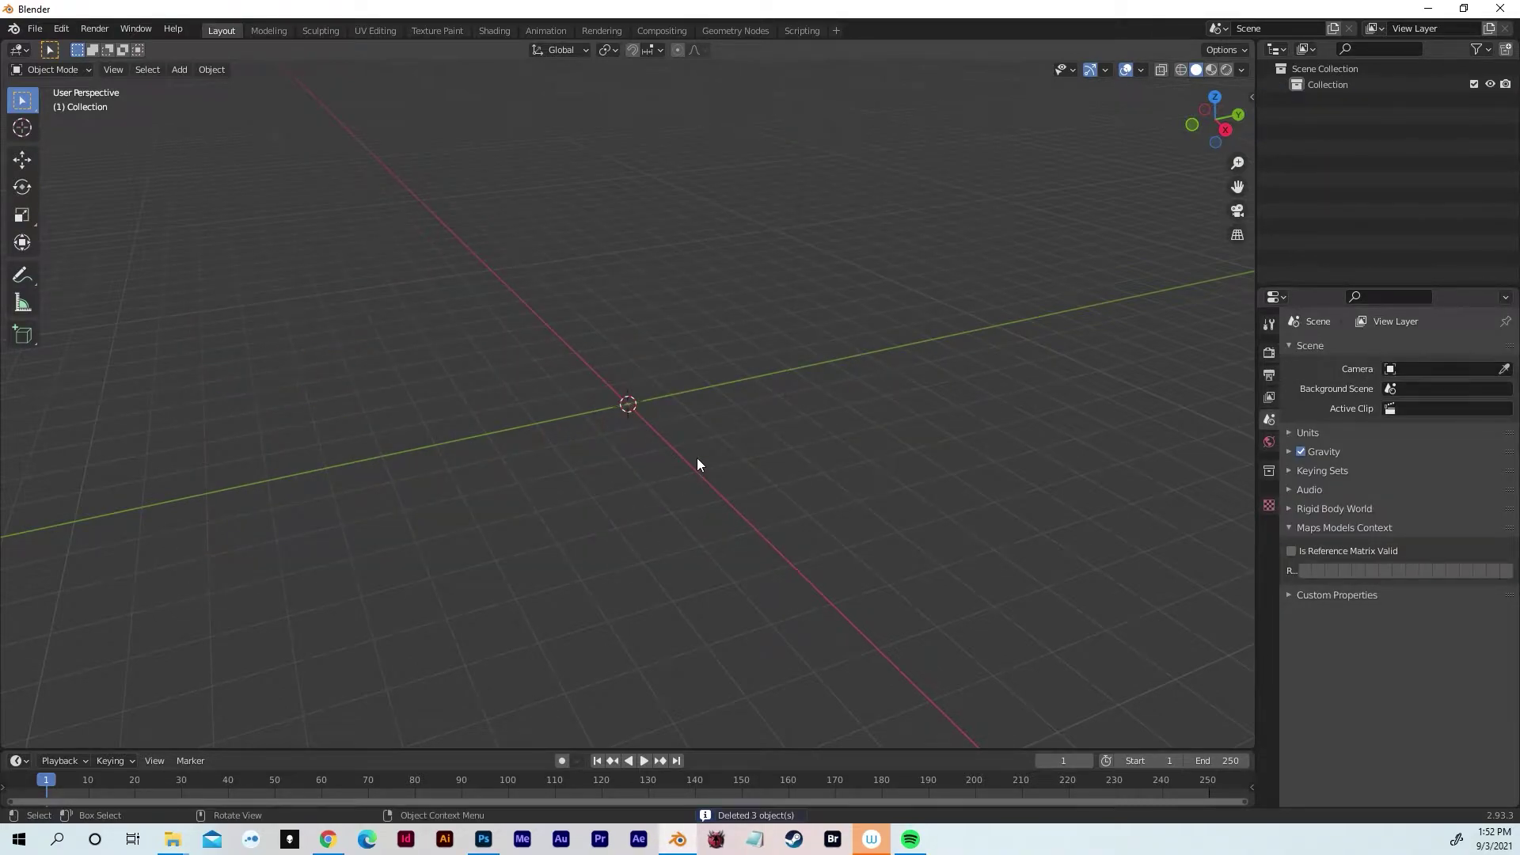
# - Add a plane mesh at the origin and scale it up uniformly to about 12 as the floor
pyautogui.hotkey('shift', 'a')
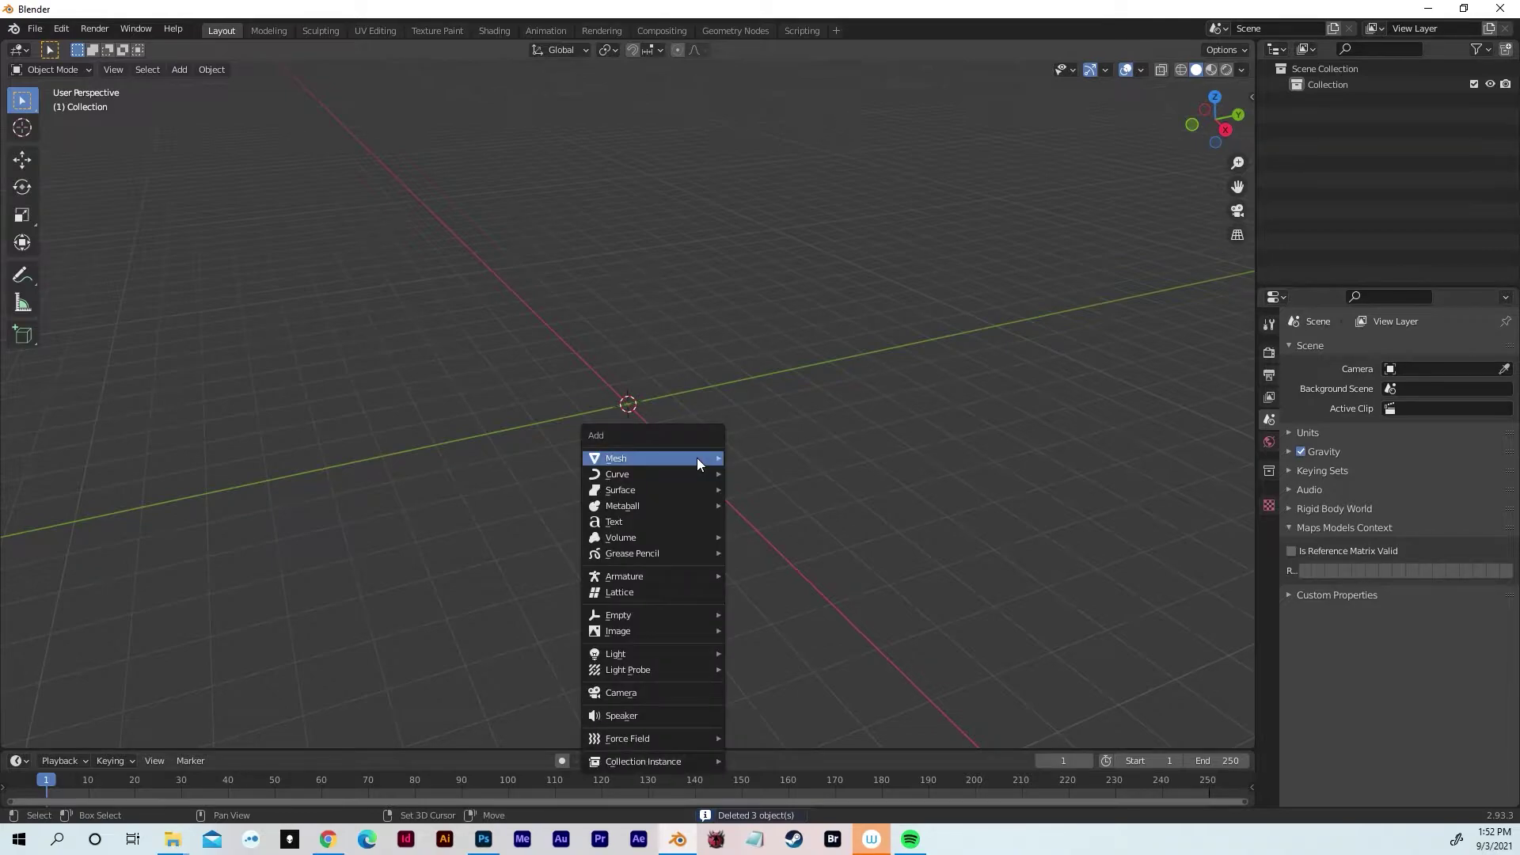
pyautogui.moveTo(697, 459)
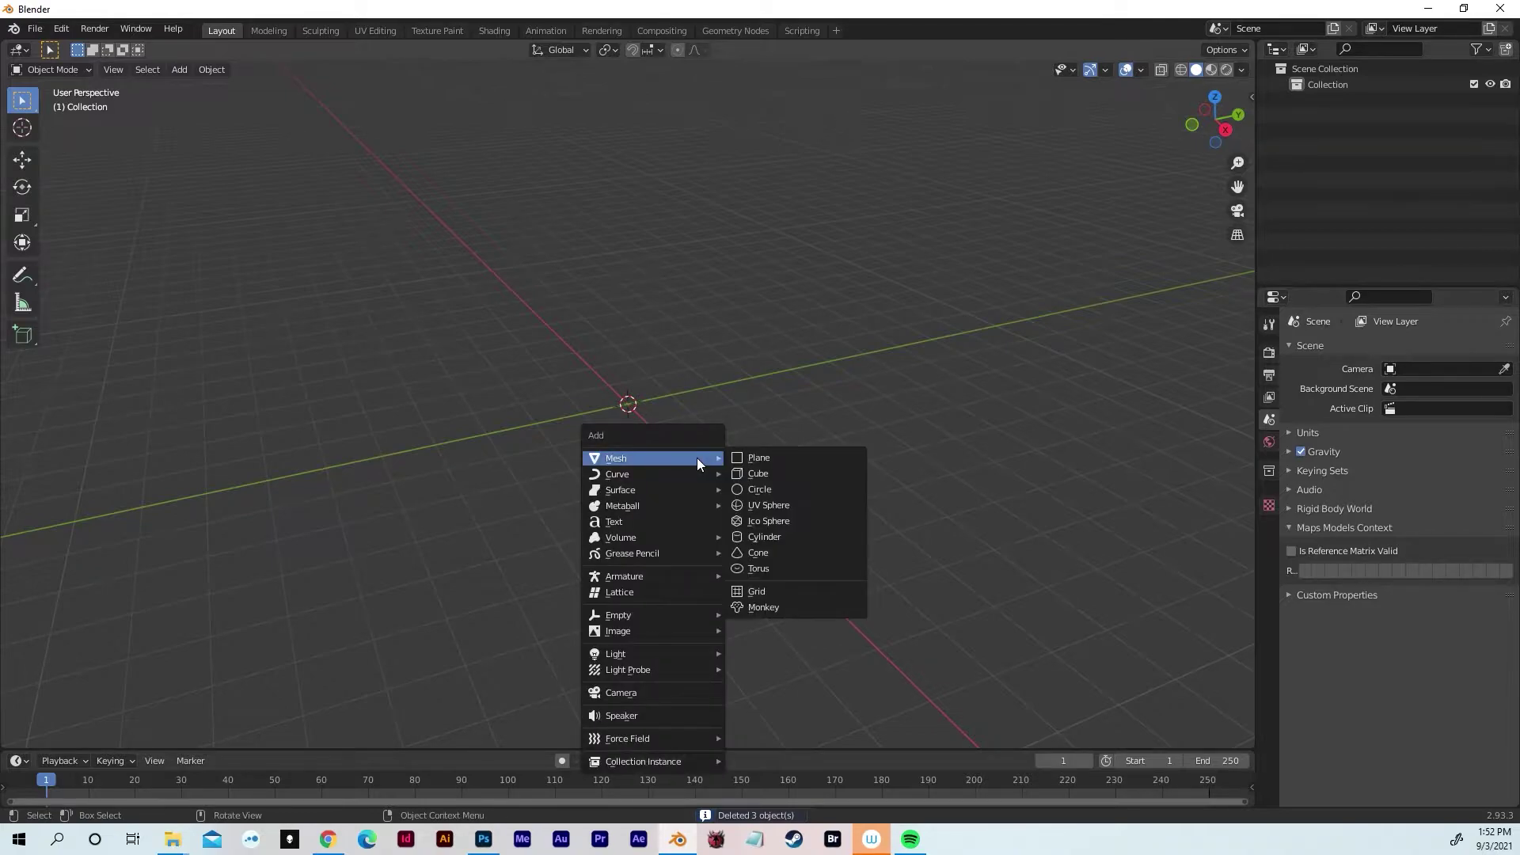
pyautogui.click(749, 457)
pyautogui.moveTo(657, 400); pyautogui.dragTo(774, 412, button='middle')
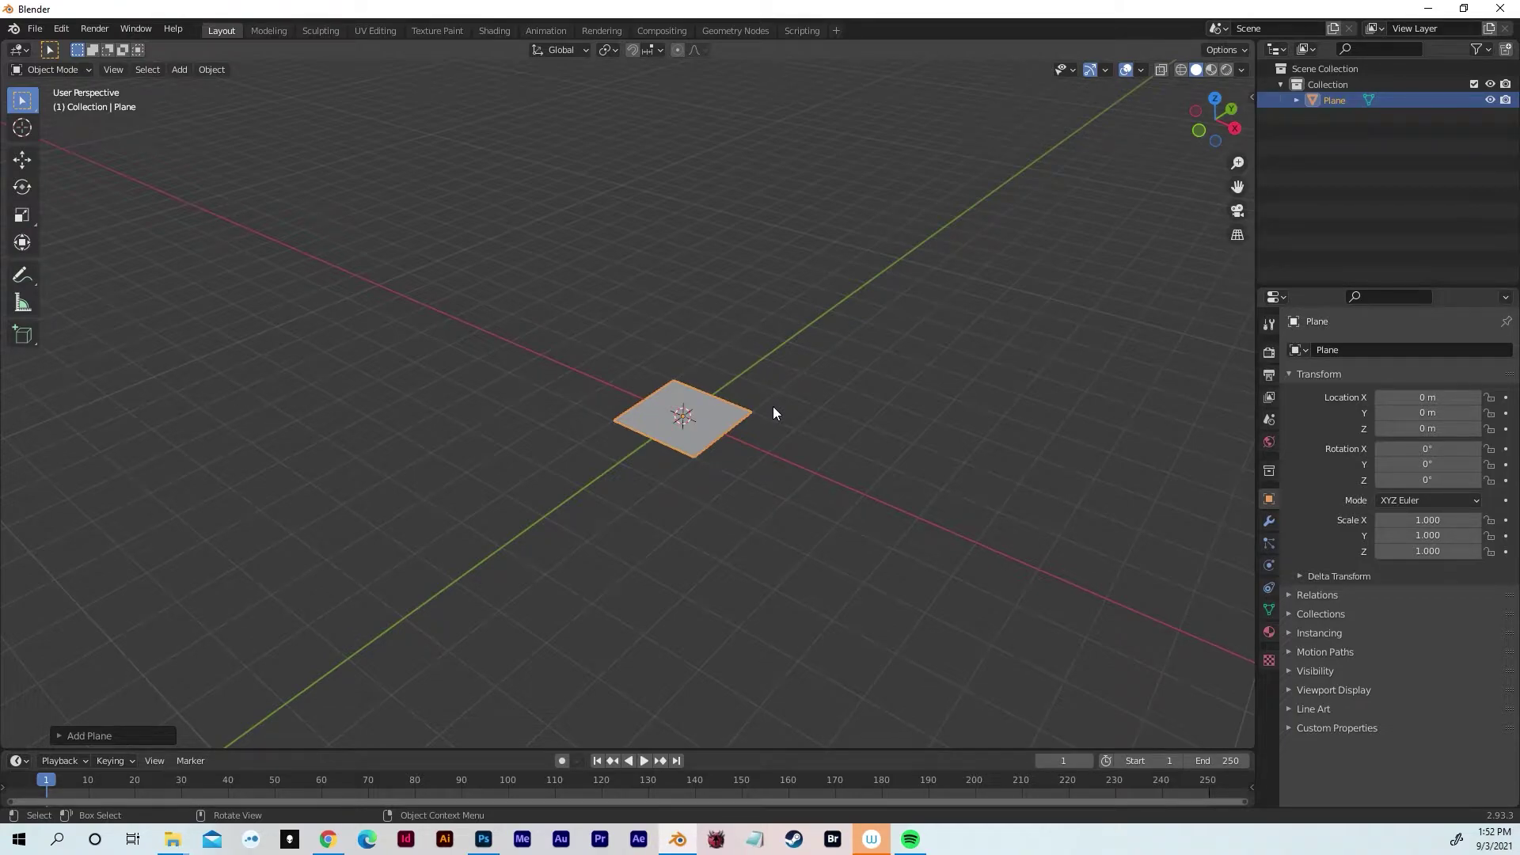
pyautogui.press('s')
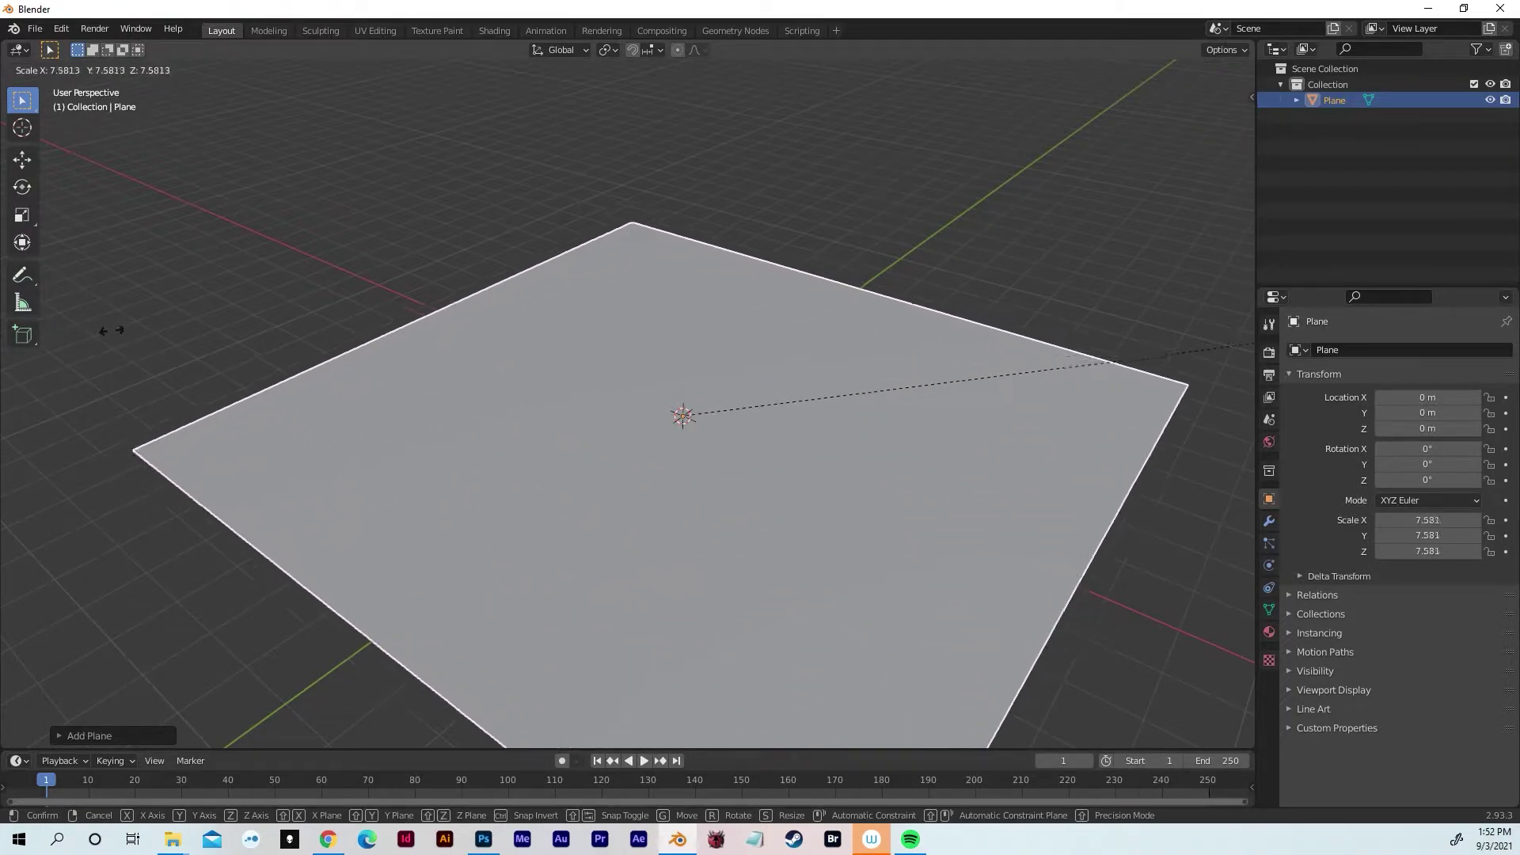
pyautogui.click(502, 266)
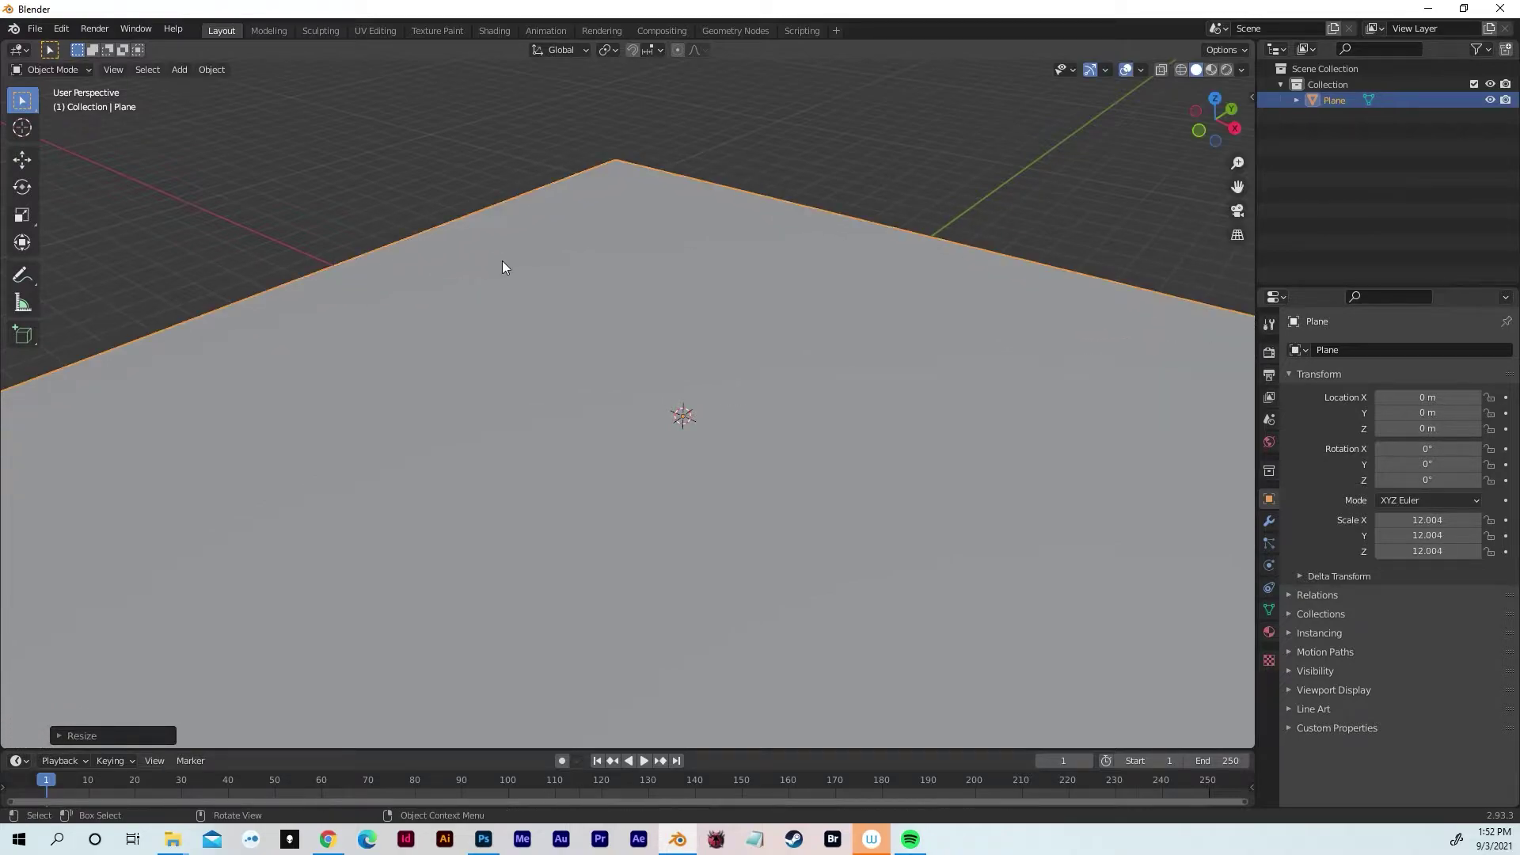
# - Show the selectability restriction toggles in the Outliner and make the plane unselectable
pyautogui.moveTo(908, 129); pyautogui.dragTo(902, 142, button='middle')
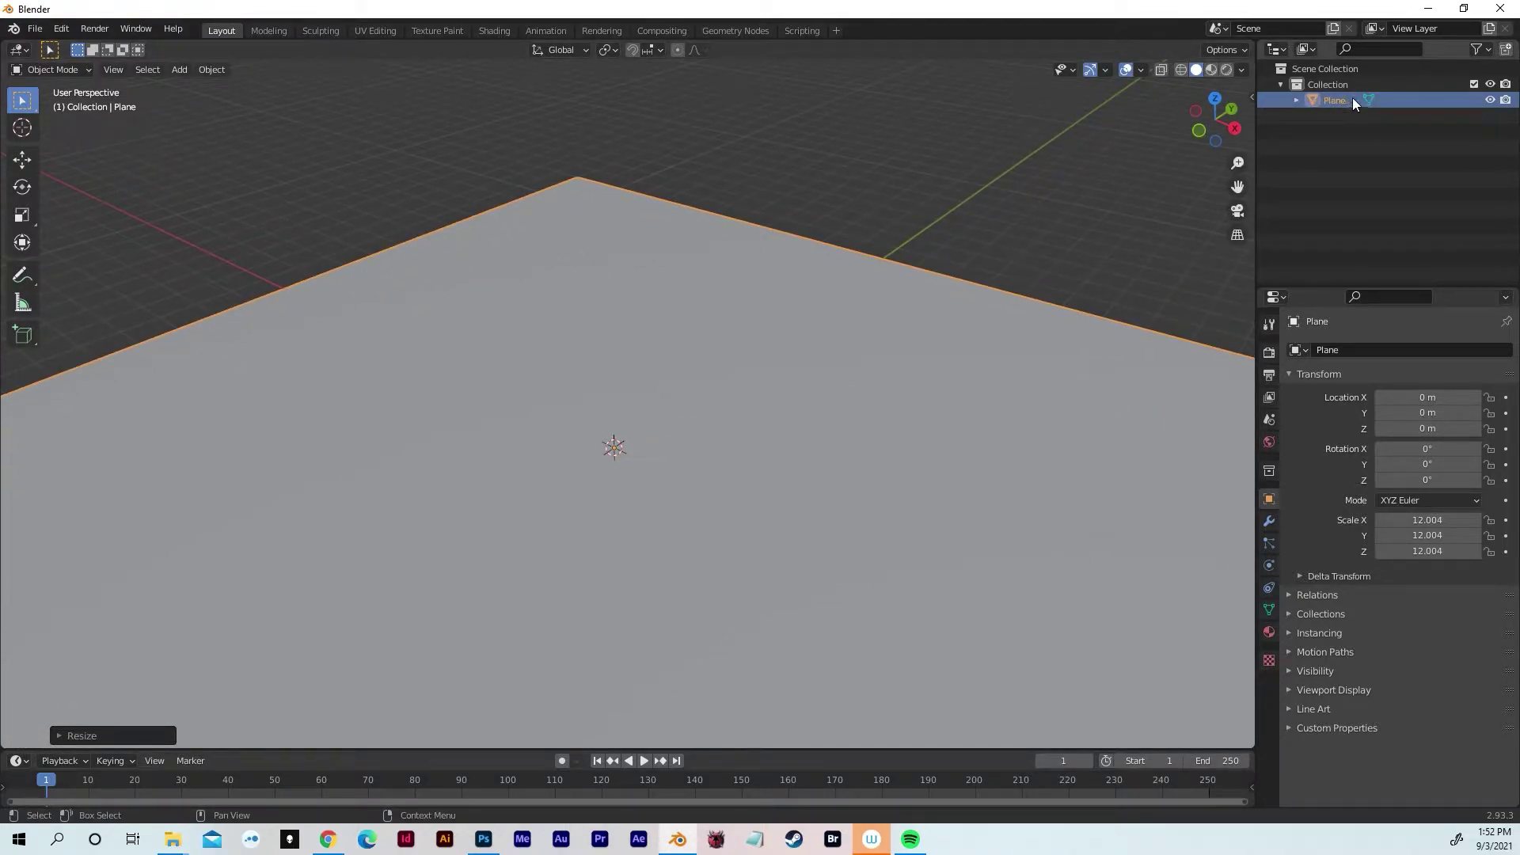
pyautogui.click(1483, 49)
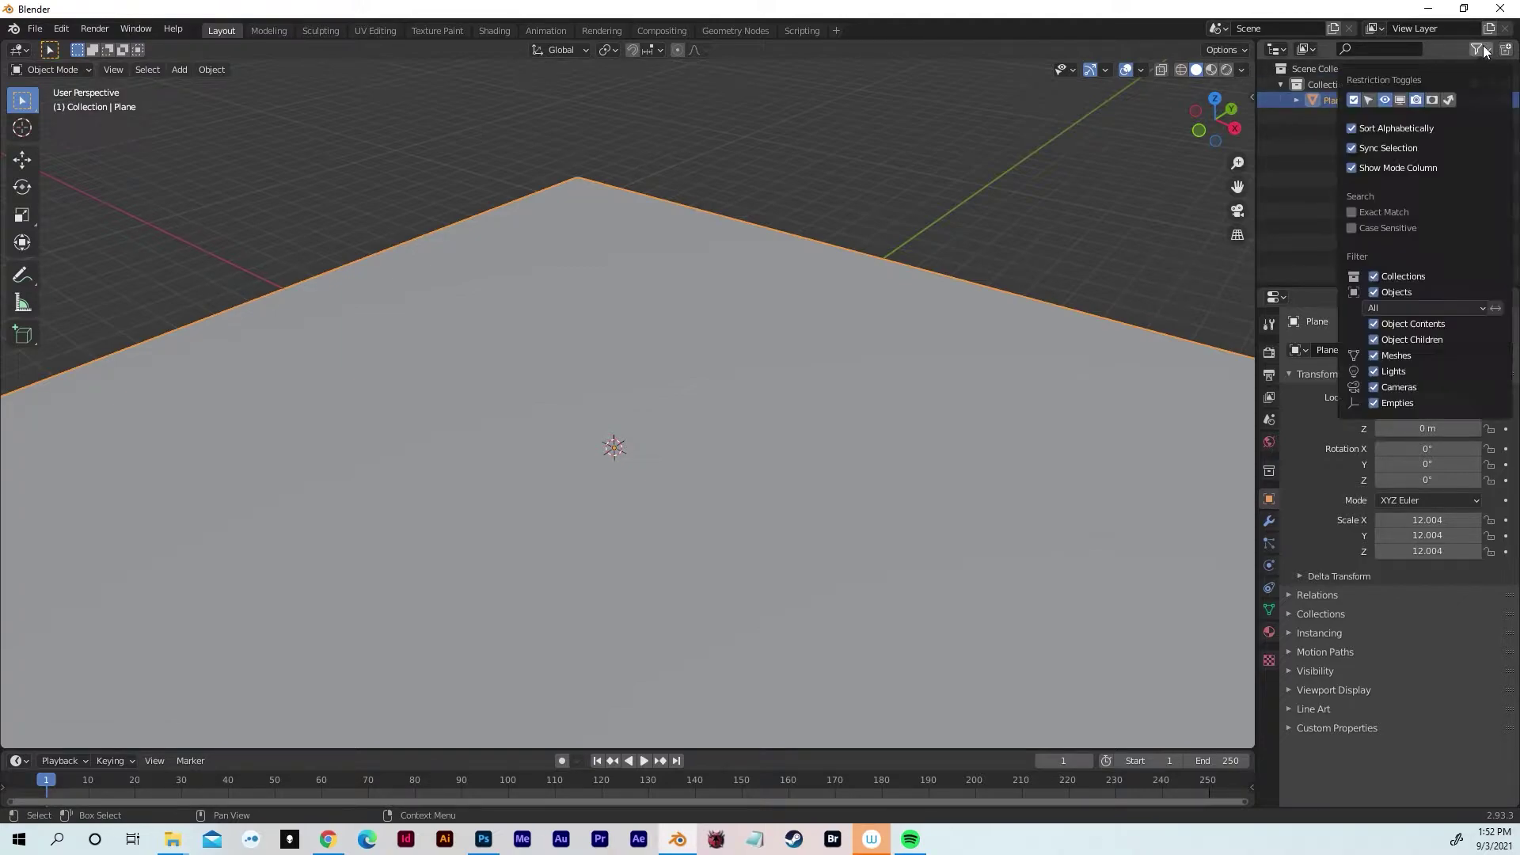
pyautogui.click(1368, 100)
pyautogui.click(1479, 50)
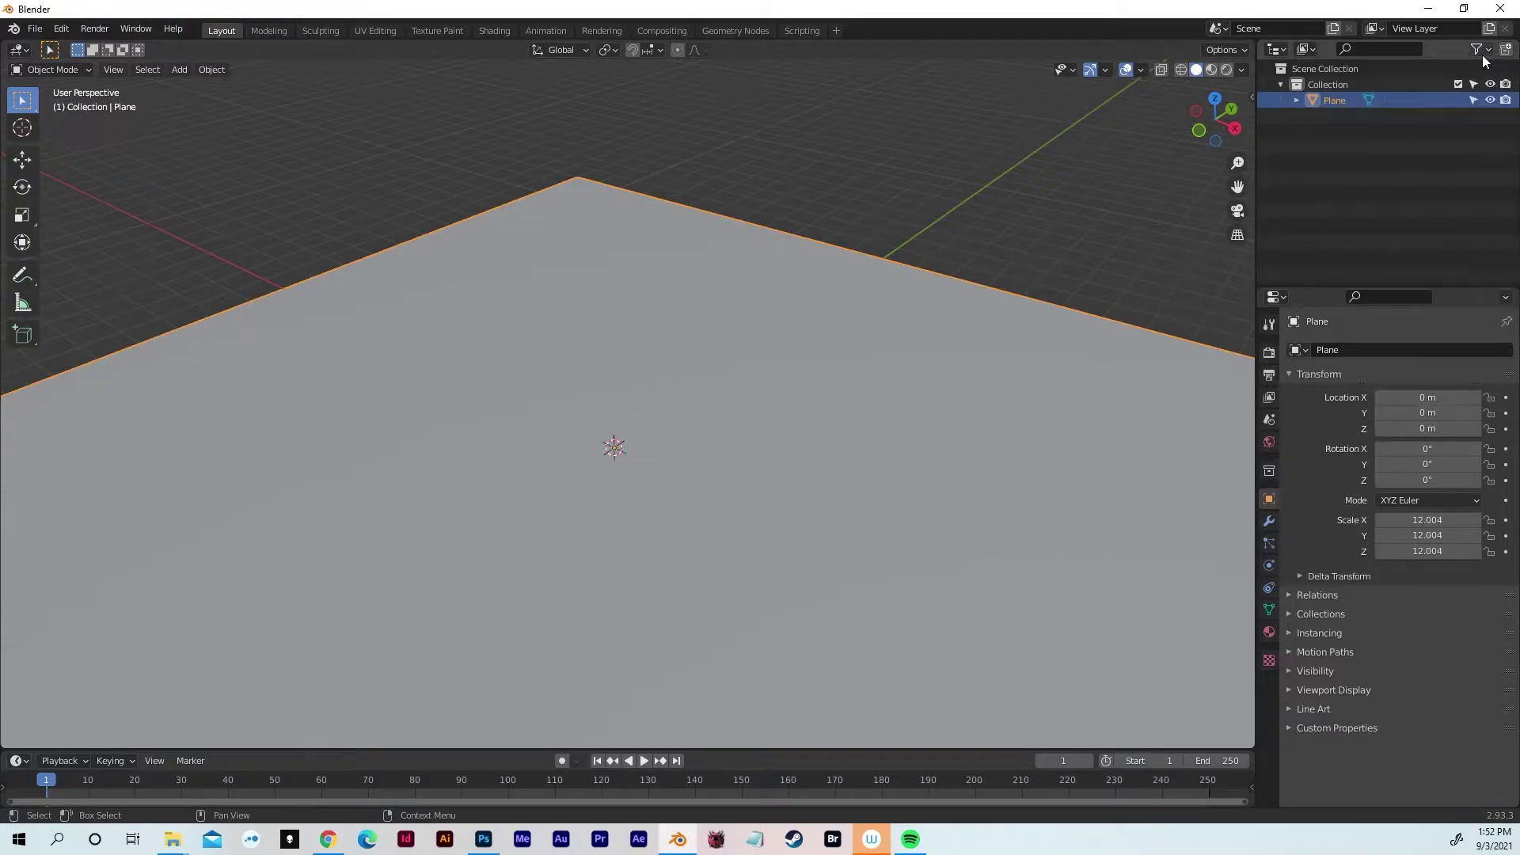
pyautogui.click(1471, 100)
# - Add a cube mesh and raise it along Z to about 1.05 m so it rests on the plane
pyautogui.moveTo(1124, 254); pyautogui.dragTo(1015, 309, button='middle')
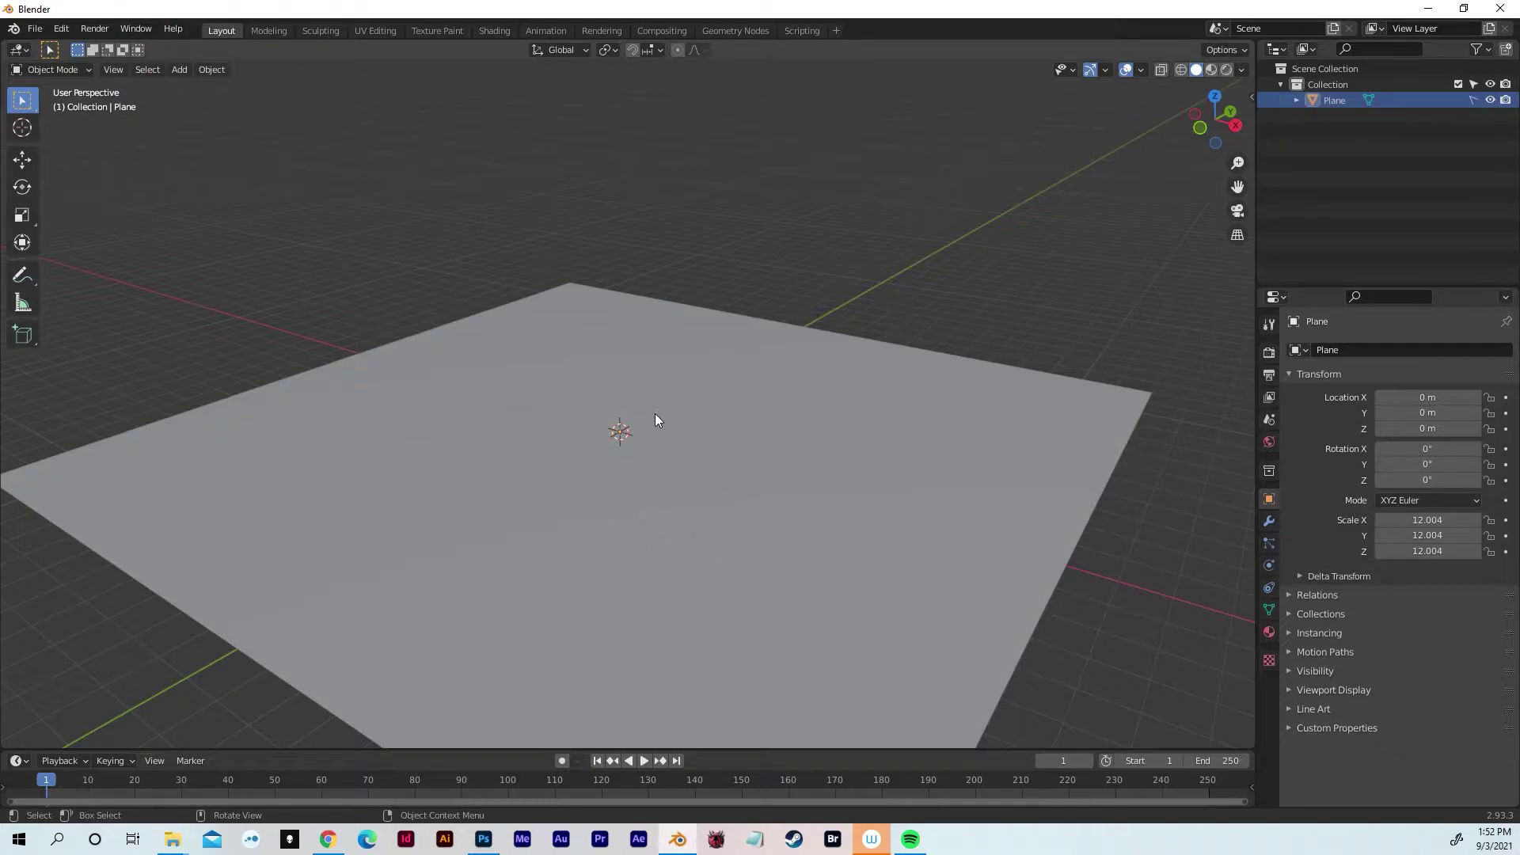
pyautogui.moveTo(743, 434); pyautogui.dragTo(780, 365, button='middle')
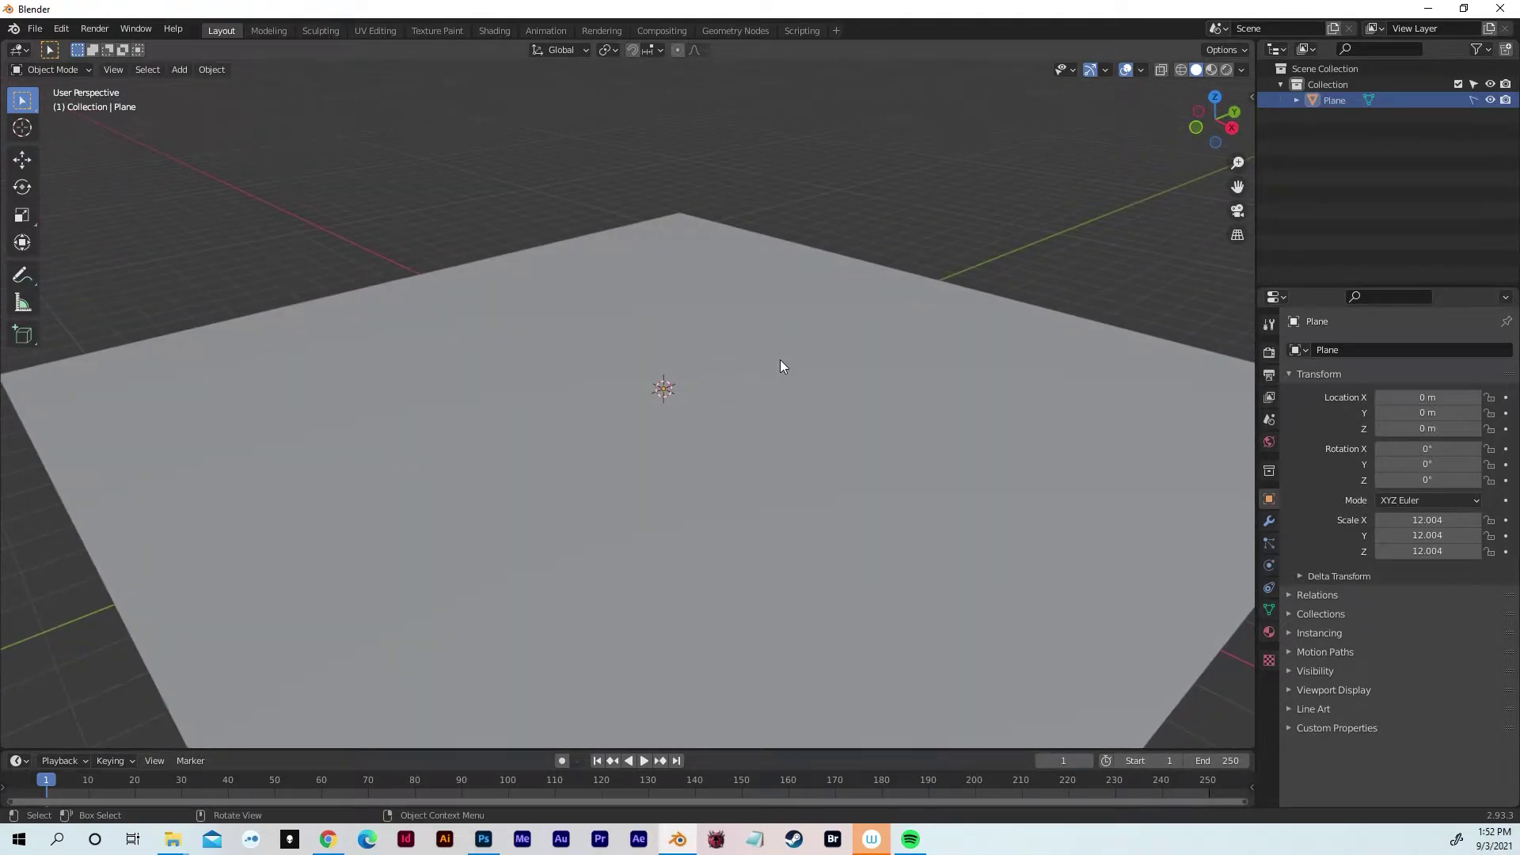
pyautogui.hotkey('shift', 'a')
pyautogui.moveTo(781, 361)
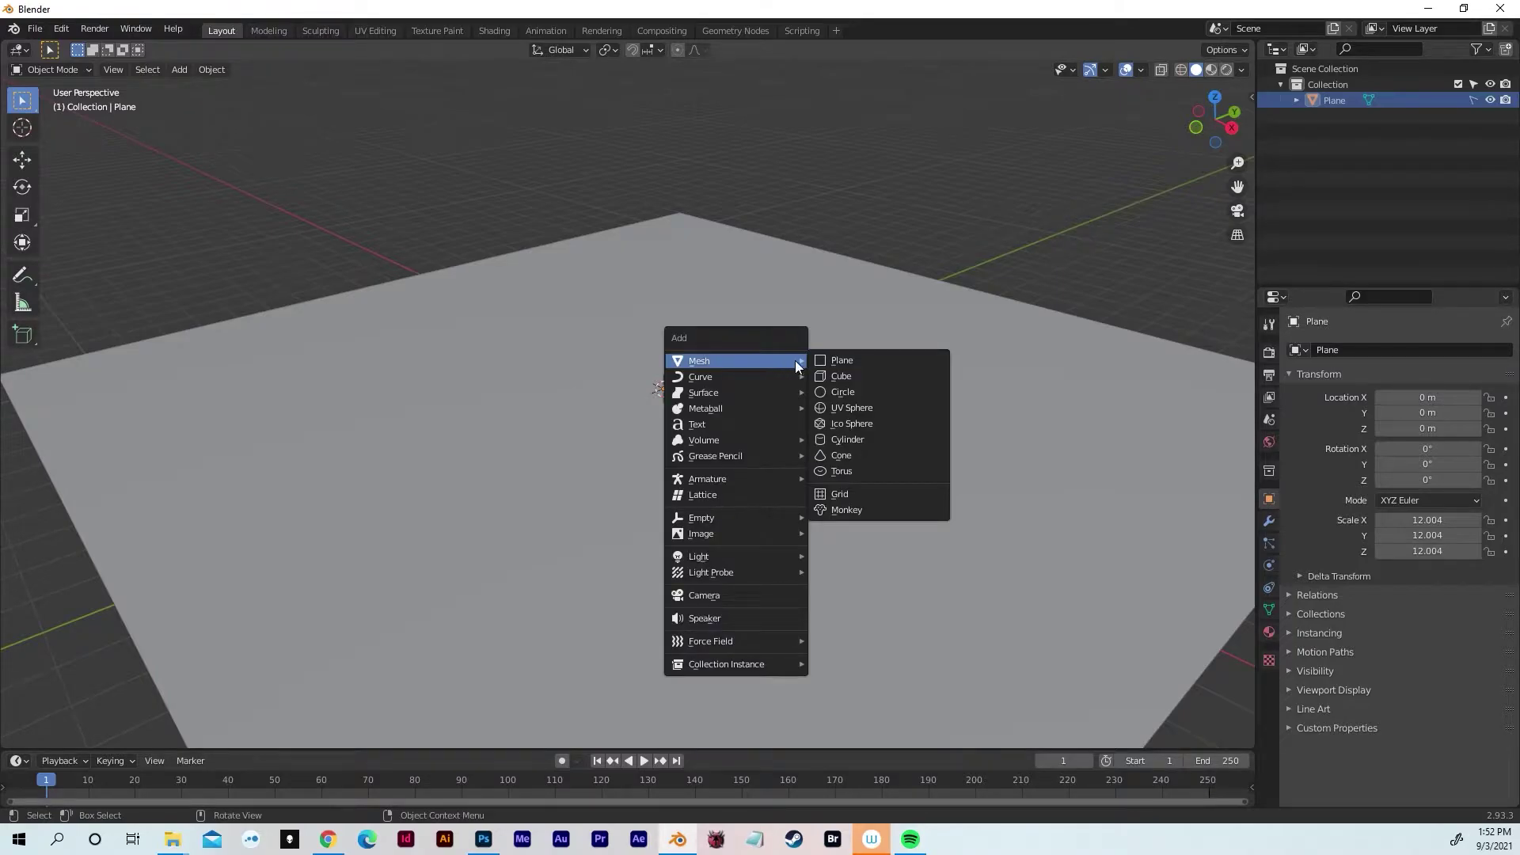
pyautogui.click(846, 376)
pyautogui.moveTo(787, 380)
pyautogui.mouseDown(button='middle')
pyautogui.moveTo(845, 374)
pyautogui.moveTo(808, 380)
pyautogui.mouseUp(button='middle')
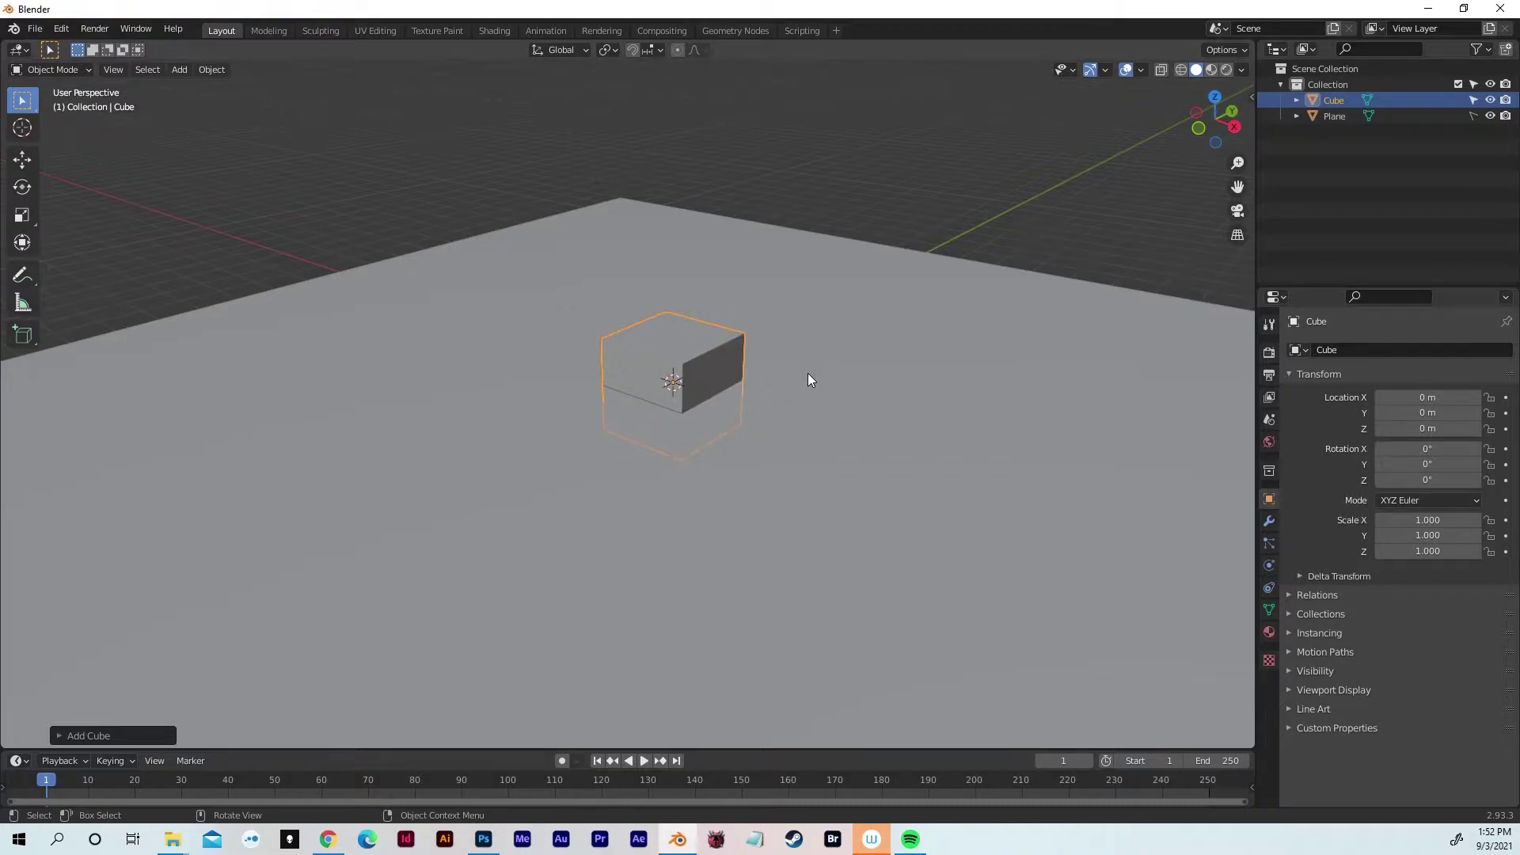
pyautogui.press('g')
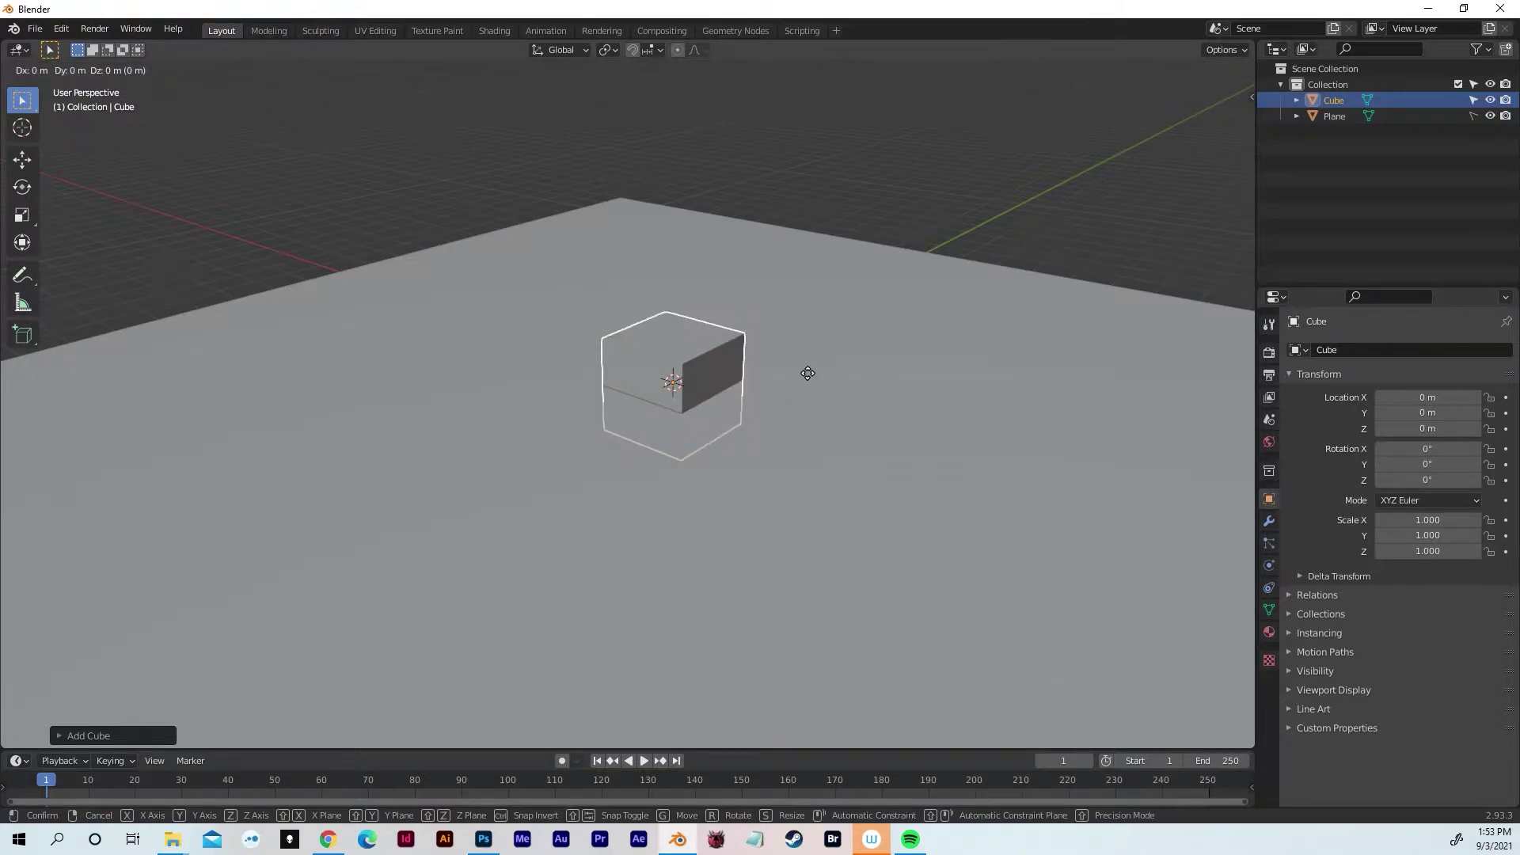
pyautogui.press('z')
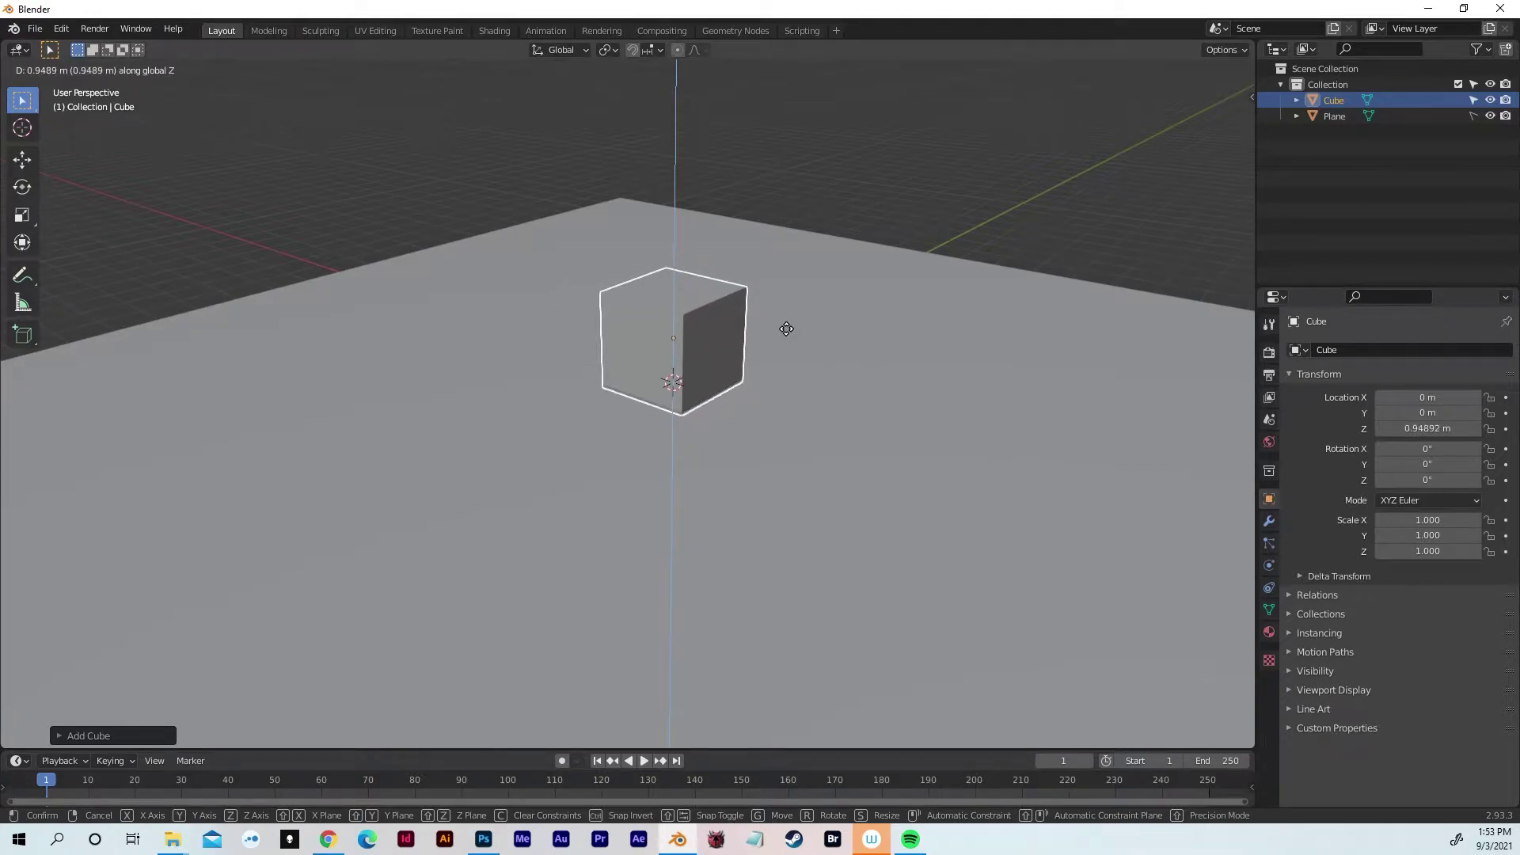
pyautogui.click(789, 327)
# - Move the cube along X to about 2.8 m and along Y to about 1.43 m
pyautogui.moveTo(790, 326); pyautogui.dragTo(733, 396, button='middle')
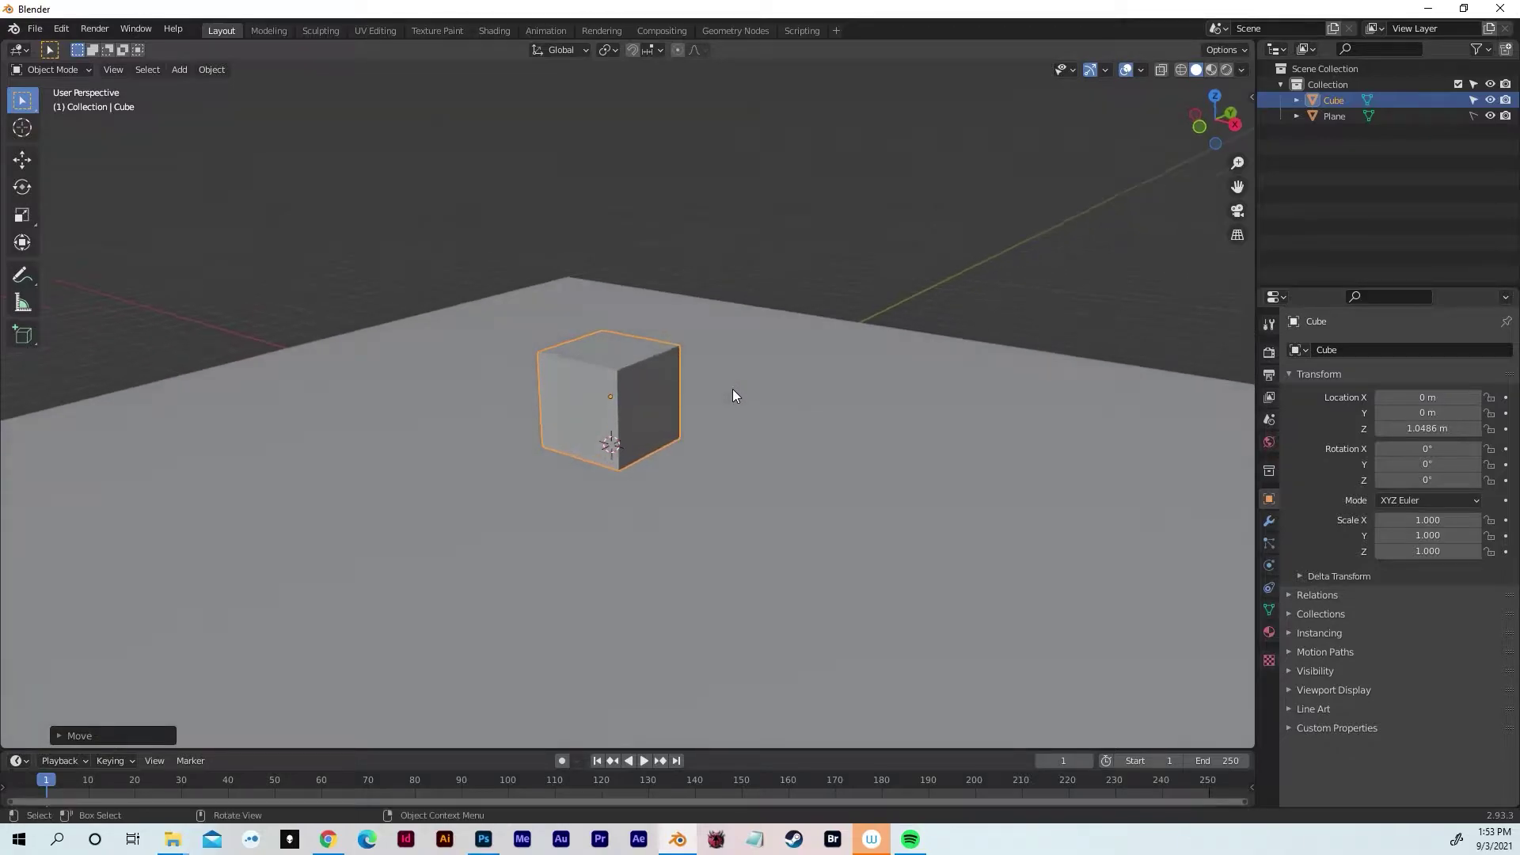
pyautogui.scroll(1, 733, 389)
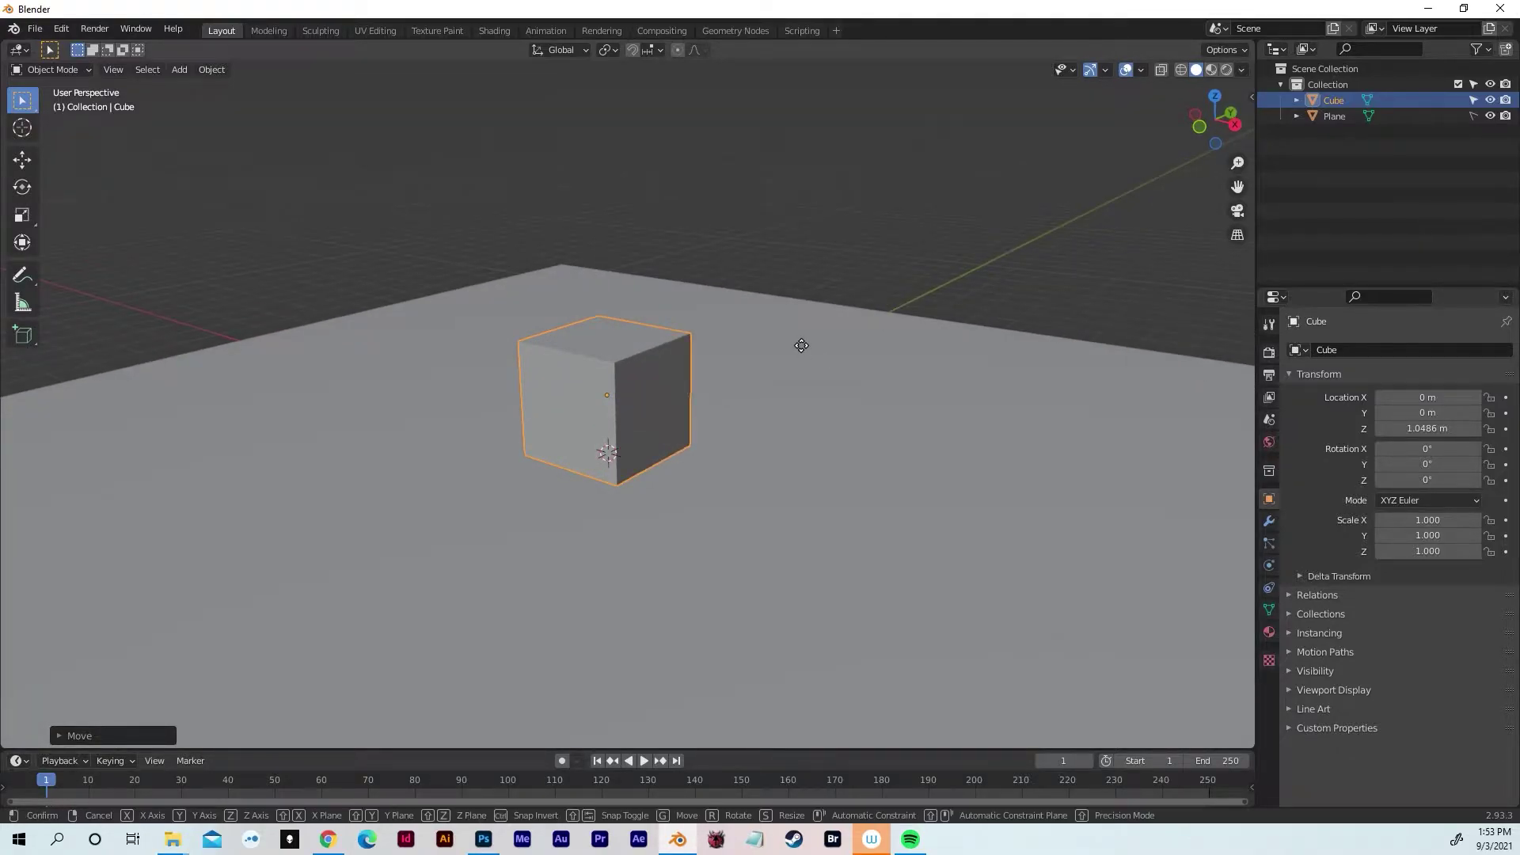
pyautogui.press('g')
pyautogui.press('x')
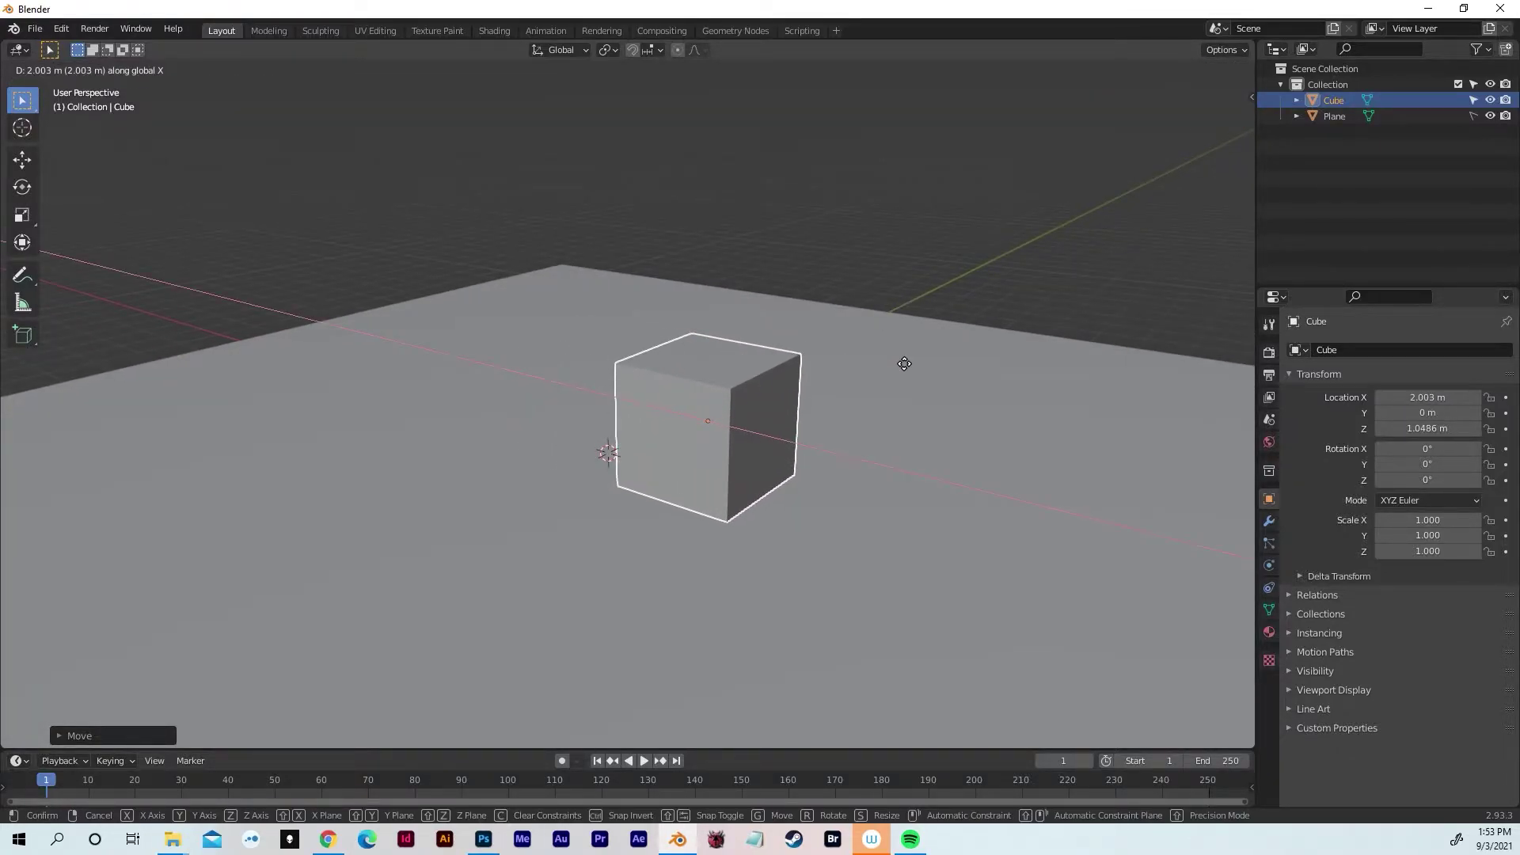
pyautogui.click(953, 370)
pyautogui.press('g')
pyautogui.press('y')
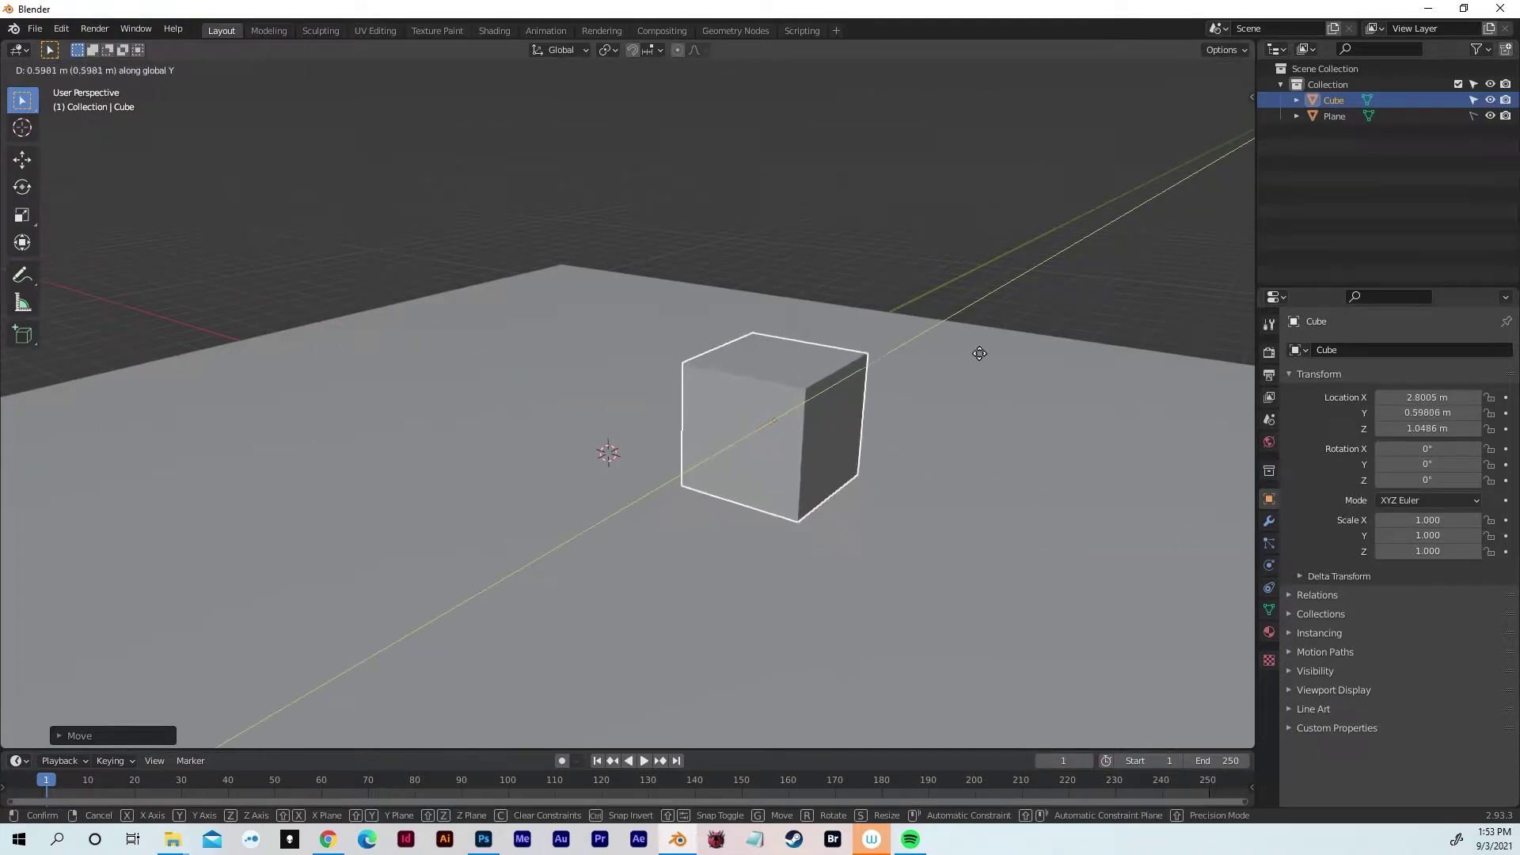
pyautogui.click(996, 339)
# - Add a UV sphere at the origin and scale it up to about 1.38
pyautogui.moveTo(996, 340); pyautogui.dragTo(1023, 253, button='middle')
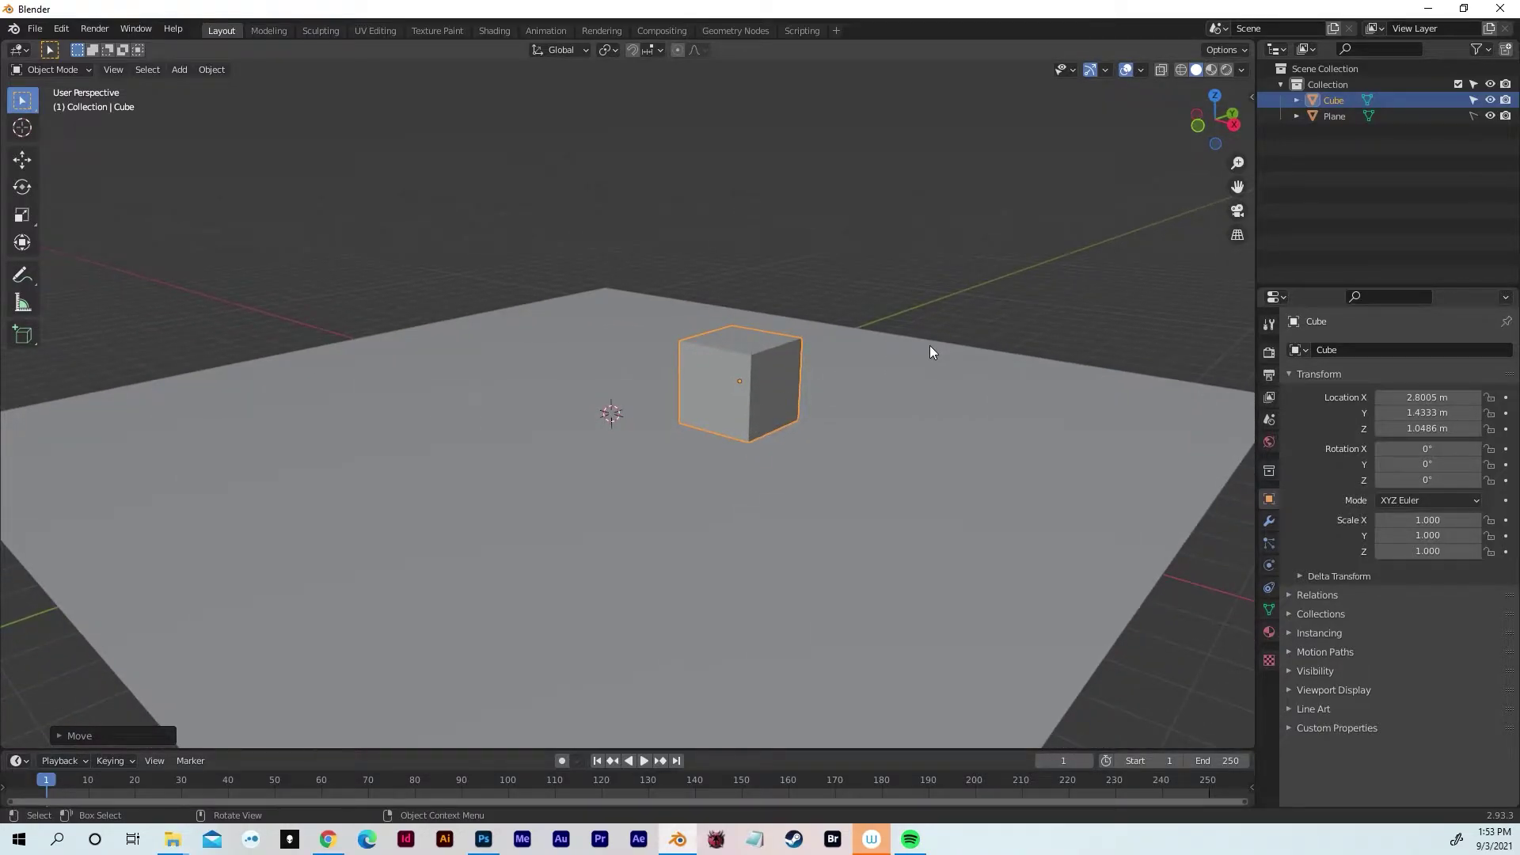
pyautogui.hotkey('shift', 'a')
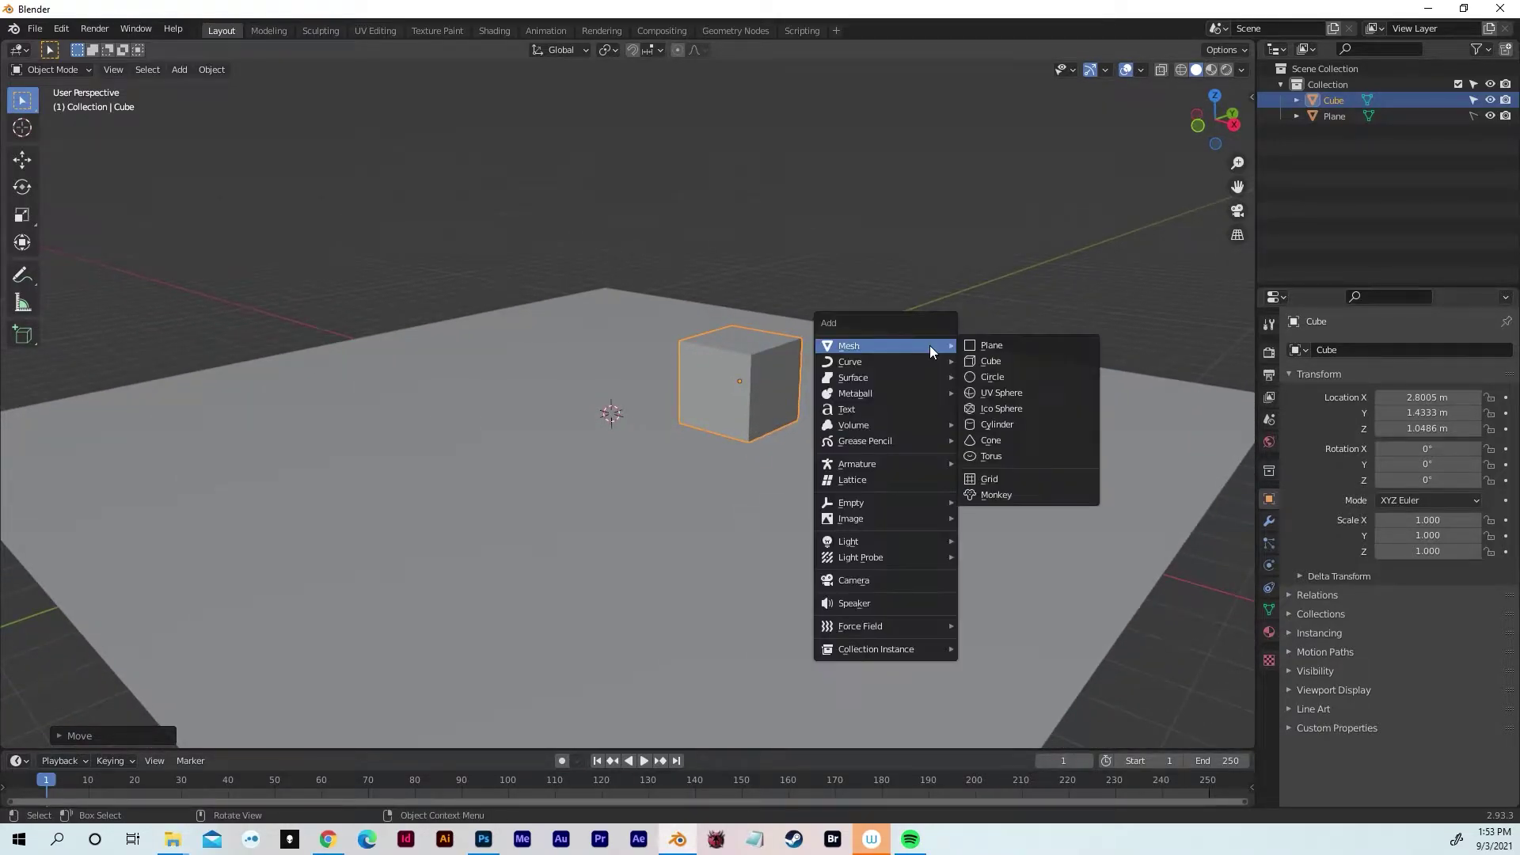
pyautogui.click(1008, 395)
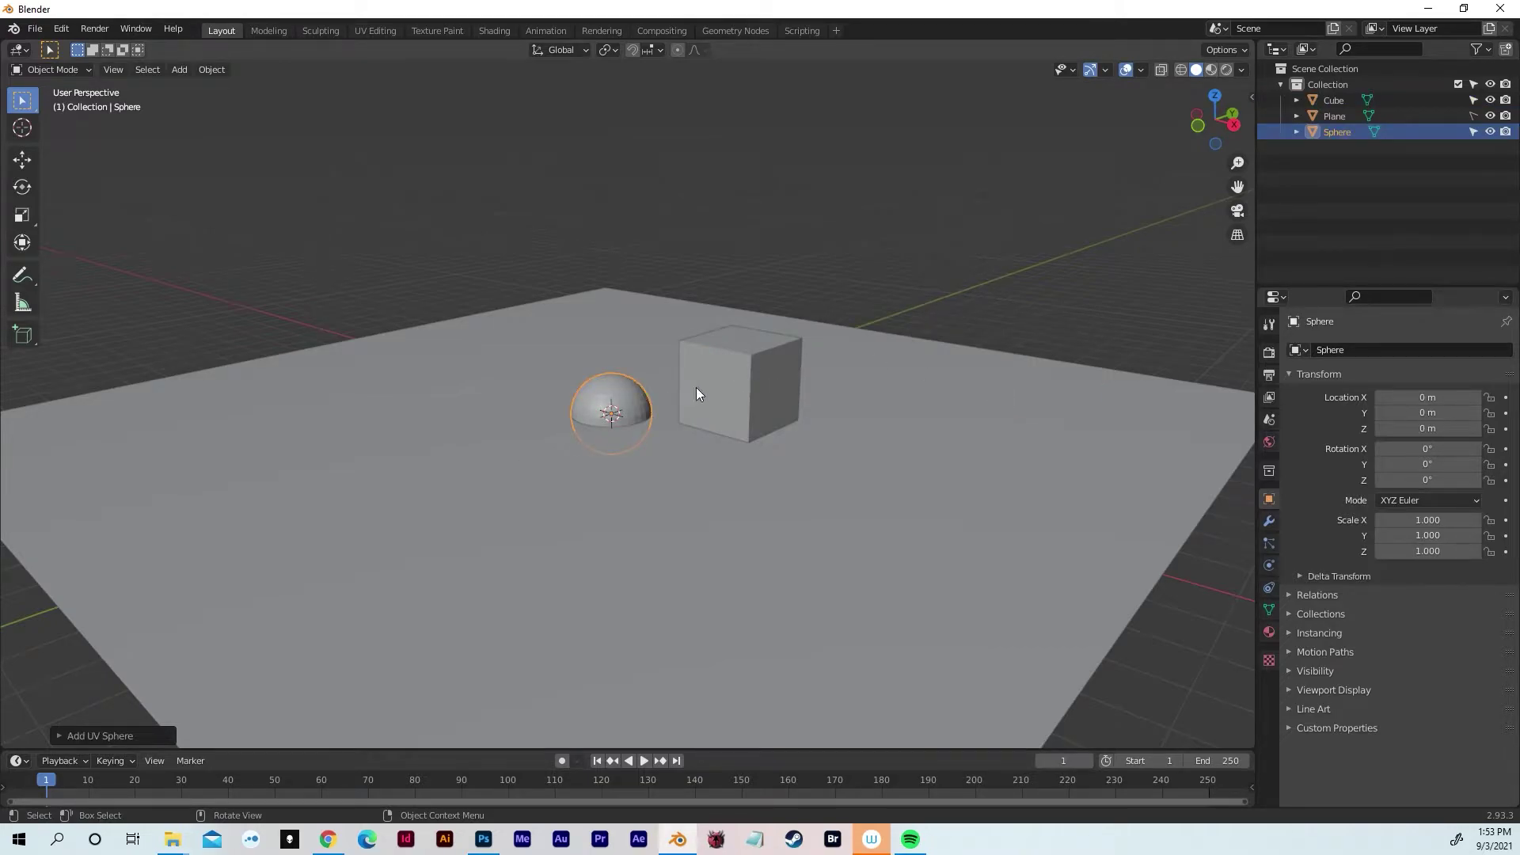
pyautogui.press('s')
pyautogui.click(762, 372)
# - Raise the sphere along Z to about 1.21 m and rescale it to about 1.22 so it sits on the plane
pyautogui.press('g')
pyautogui.press('z')
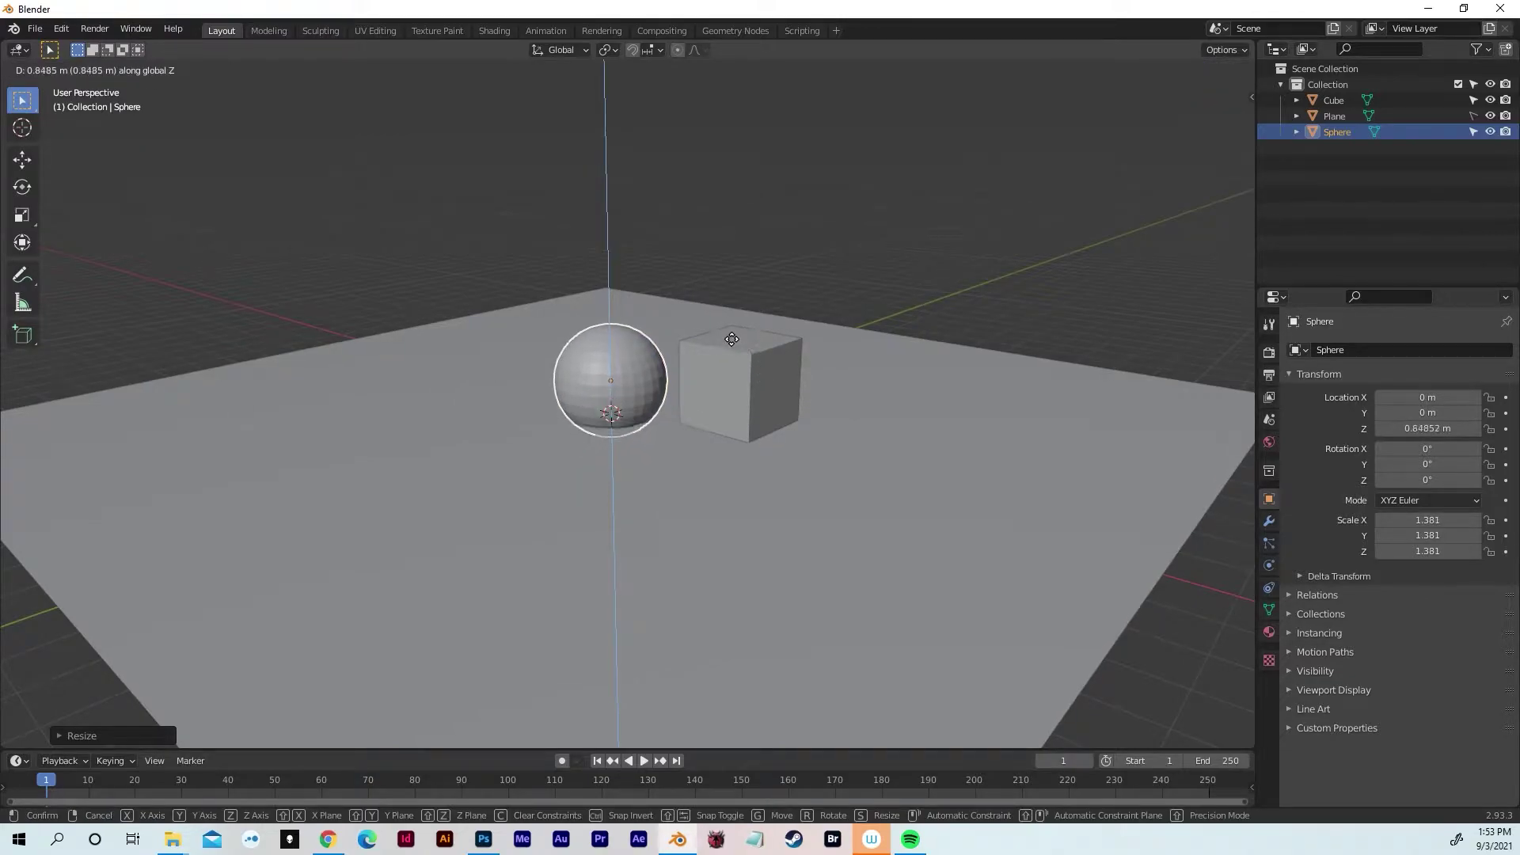
pyautogui.click(719, 339)
pyautogui.moveTo(719, 339); pyautogui.dragTo(754, 384, button='middle')
pyautogui.press('s')
pyautogui.click(889, 338)
pyautogui.press('s')
pyautogui.click(887, 310)
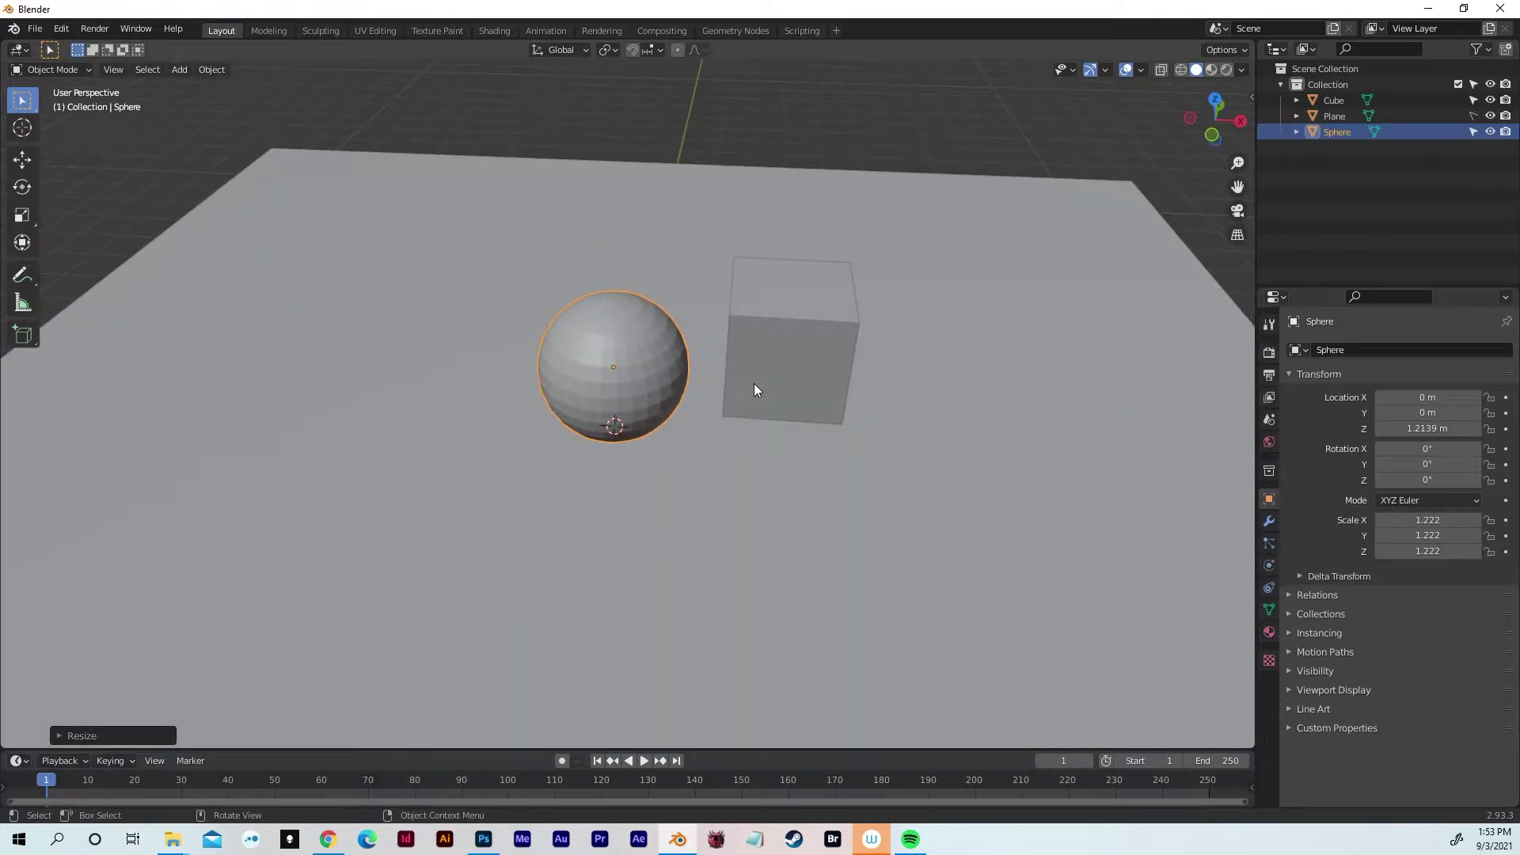
# - Place the sphere beside the cube by moving it to about 0.89 m on Y and 0.54 m on X
pyautogui.press('g')
pyautogui.press('y')
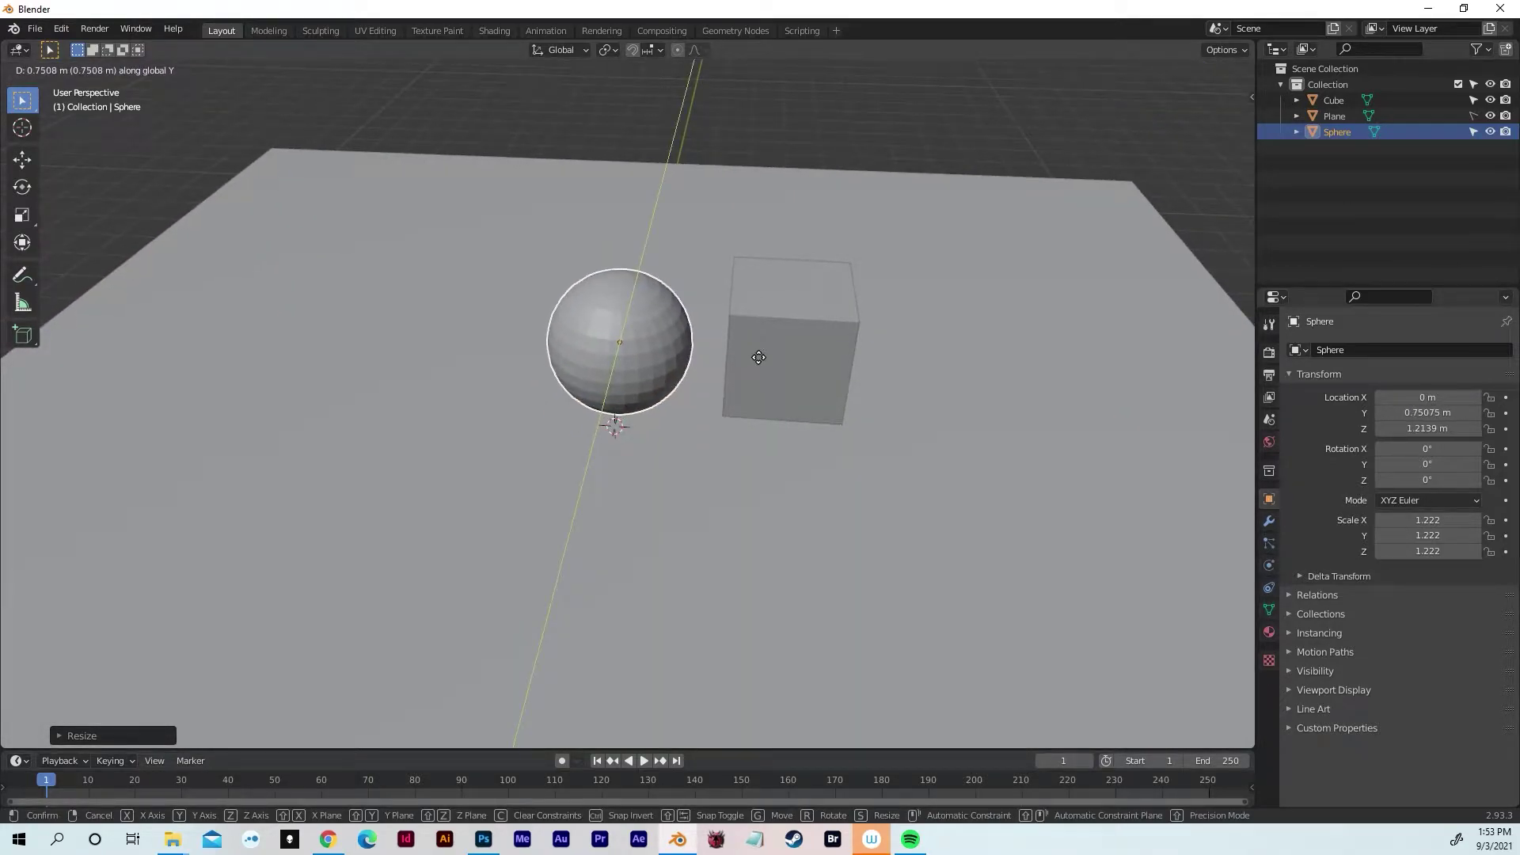
pyautogui.click(758, 353)
pyautogui.moveTo(759, 353); pyautogui.dragTo(737, 296, button='middle')
pyautogui.press('g')
pyautogui.press('x')
pyautogui.click(817, 335)
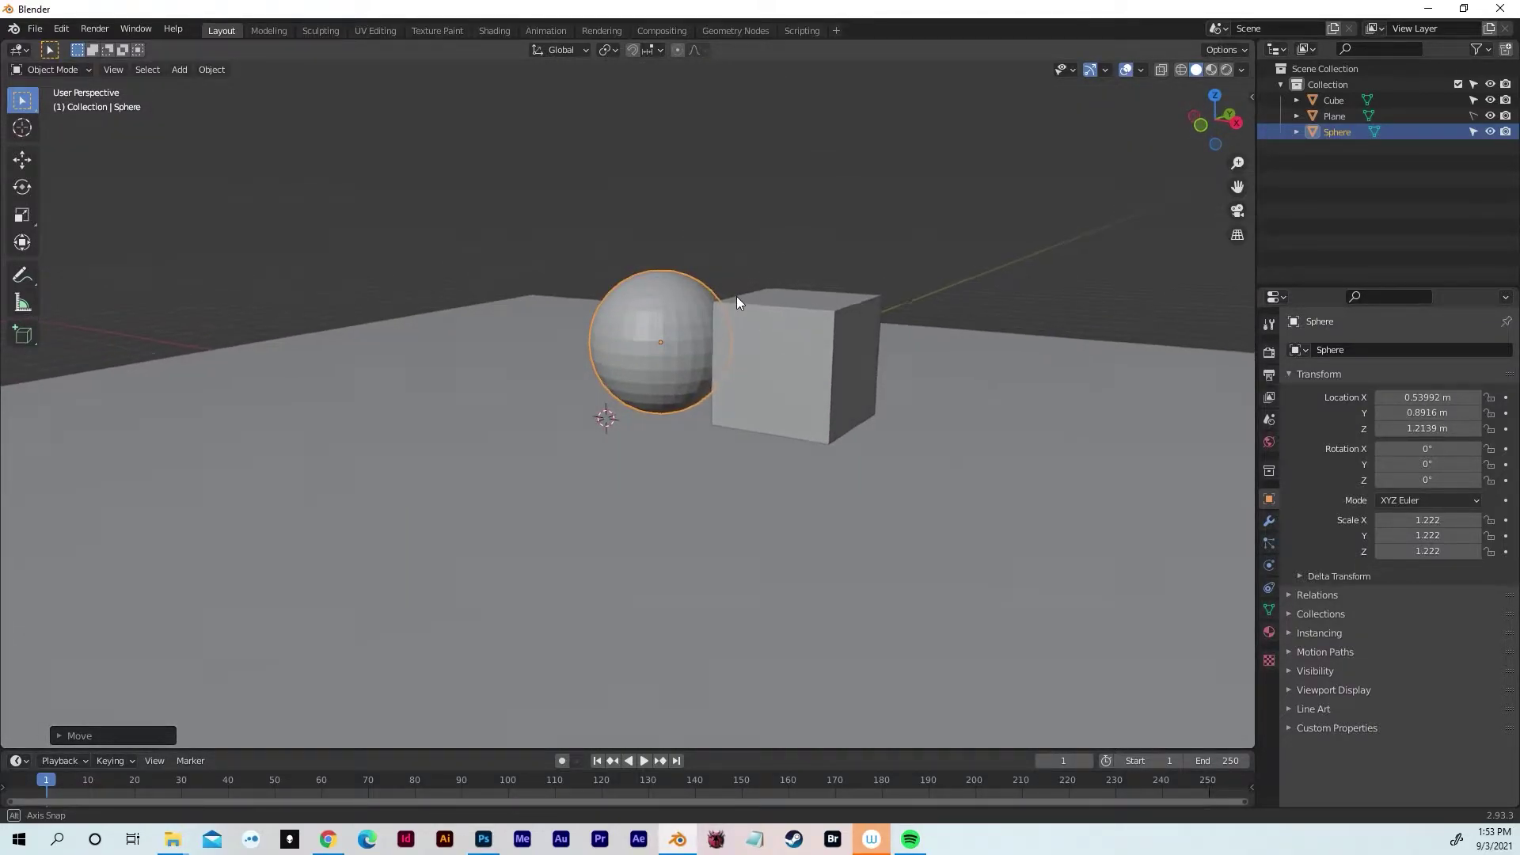
pyautogui.click(926, 222)
# - Apply Shade Smooth to the sphere and deselect it
pyautogui.moveTo(924, 228); pyautogui.dragTo(900, 257, button='middle')
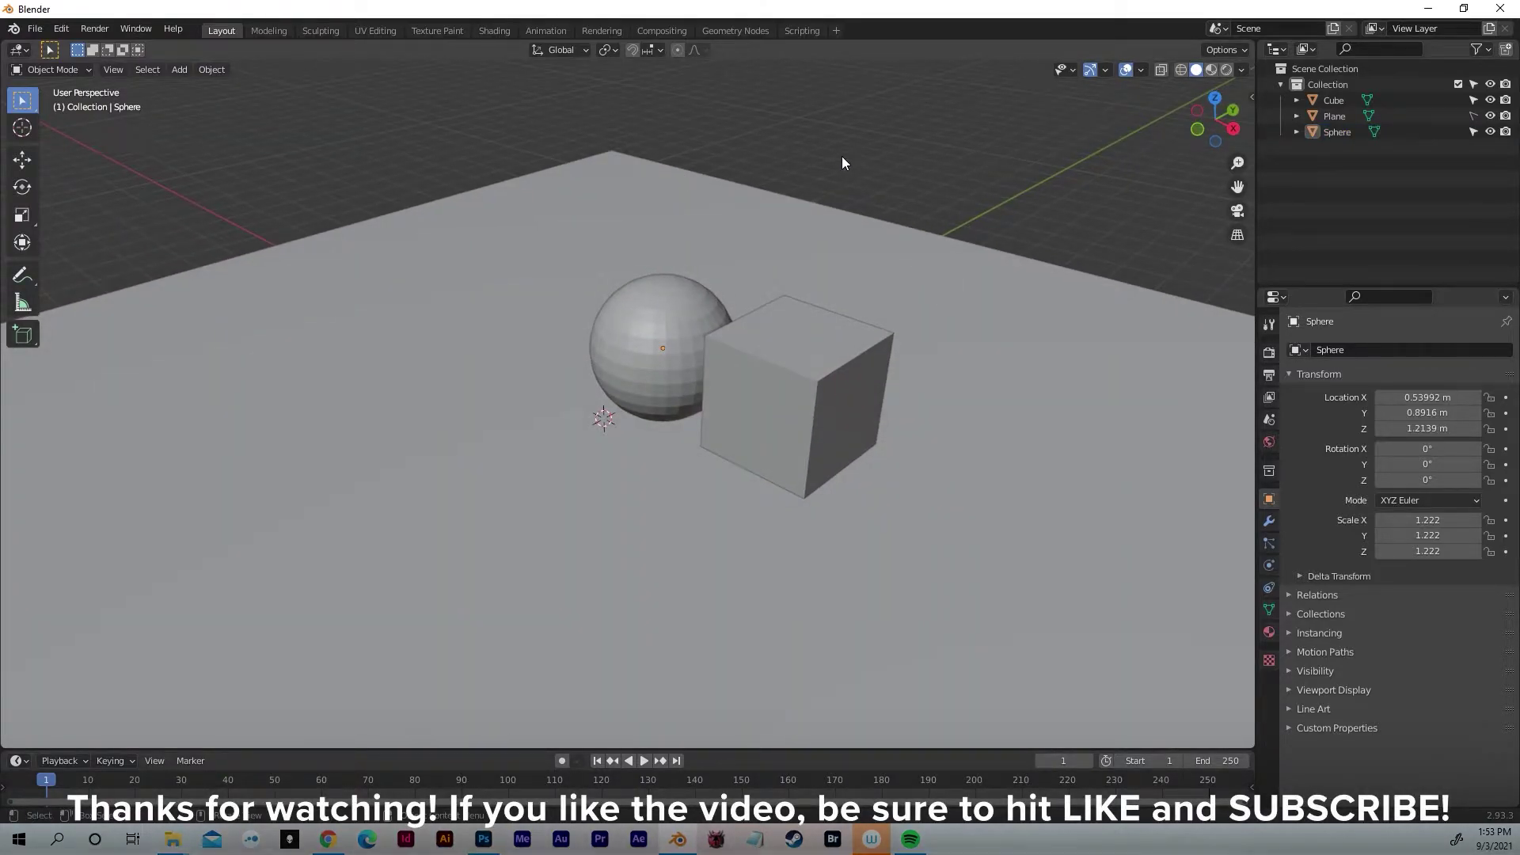
pyautogui.click(669, 325)
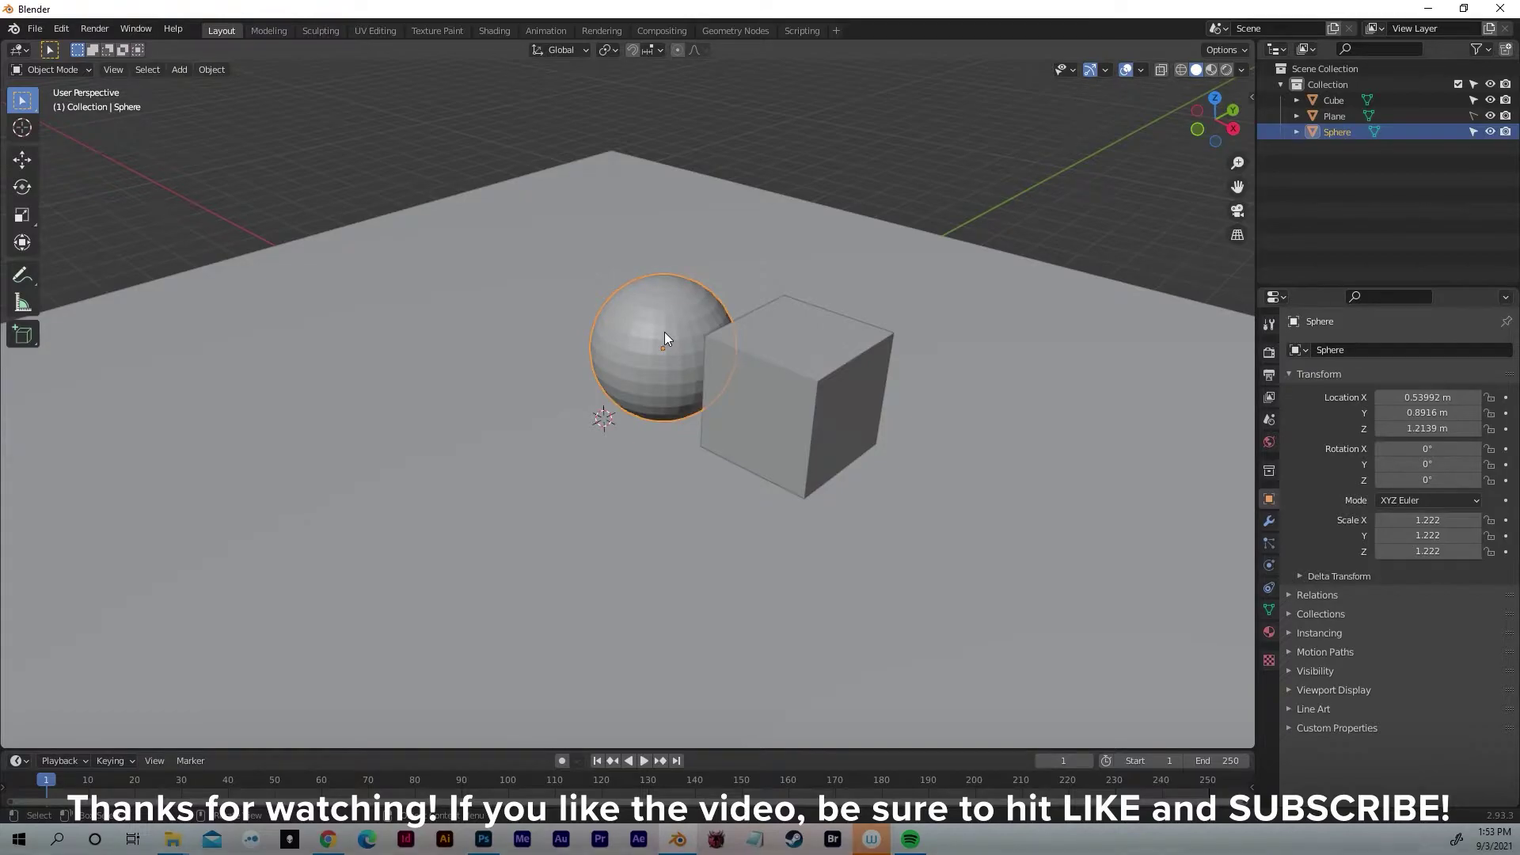
pyautogui.rightClick(654, 335)
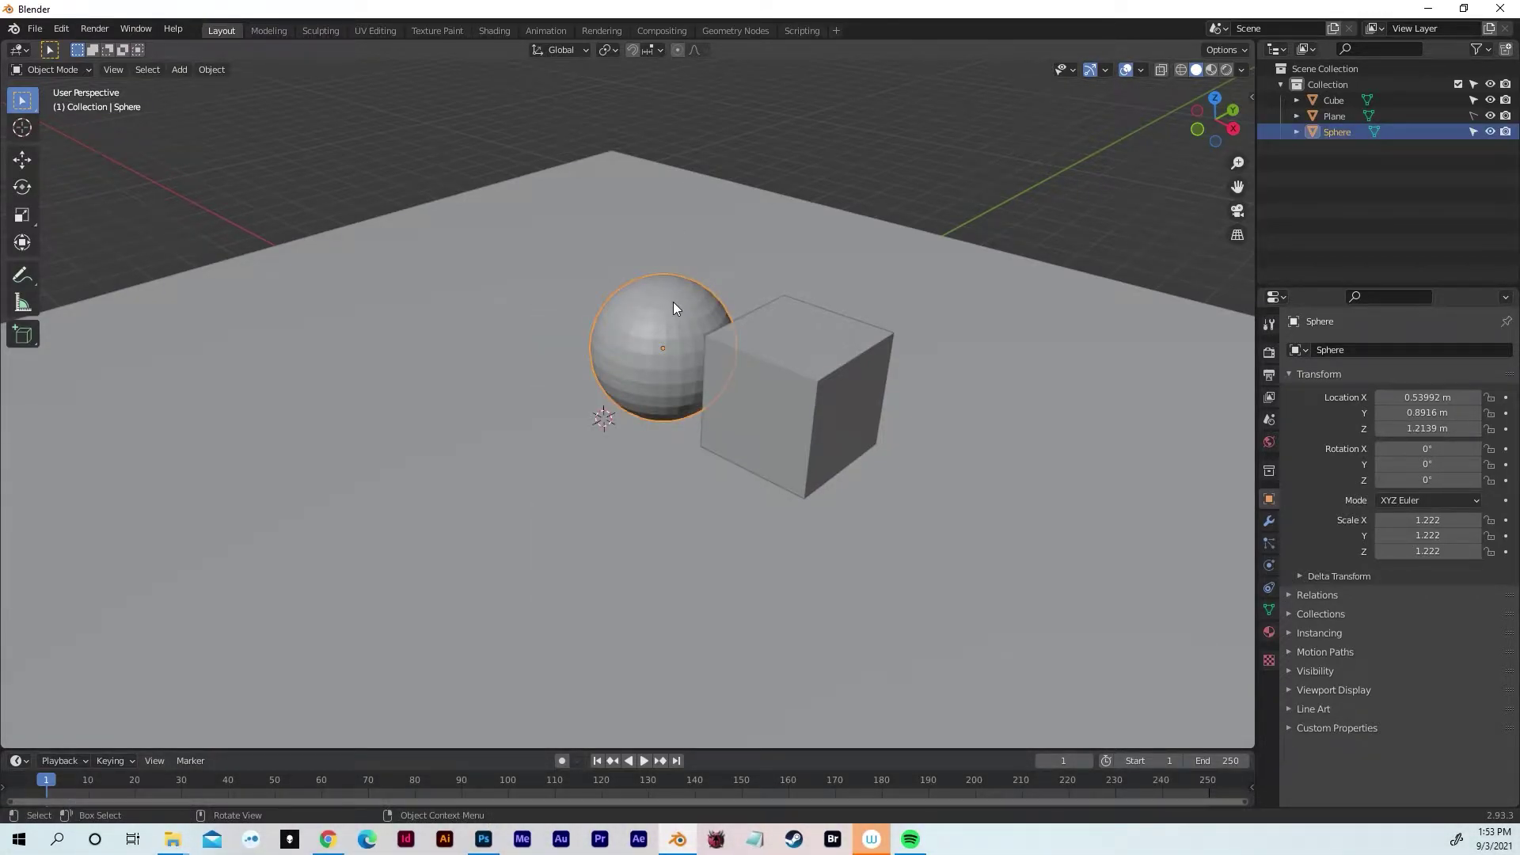
pyautogui.rightClick(673, 302)
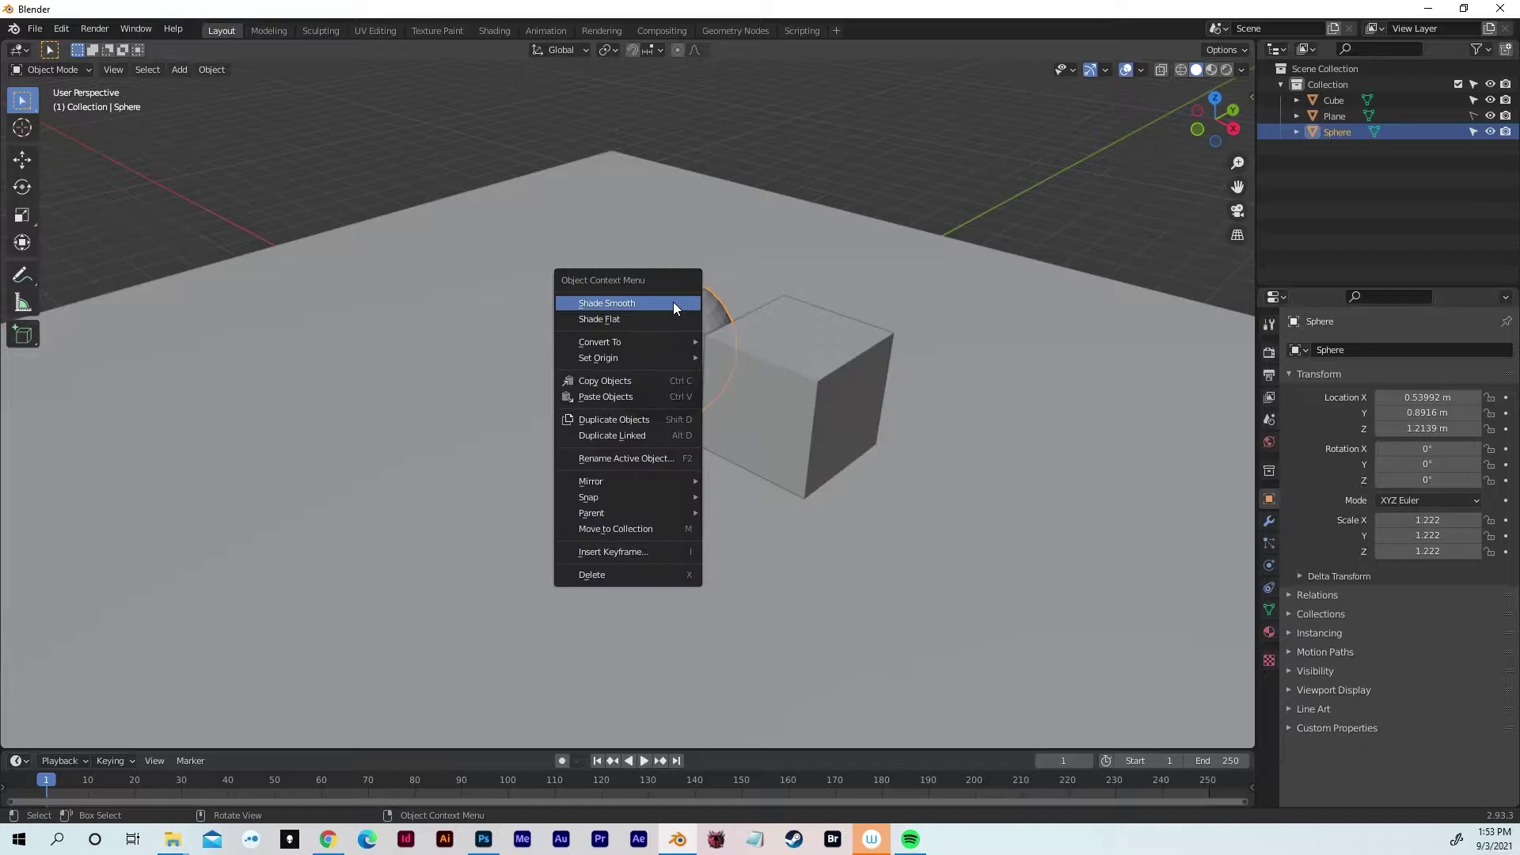
pyautogui.click(621, 302)
pyautogui.click(892, 244)
pyautogui.moveTo(891, 245); pyautogui.dragTo(1027, 217, button='middle')
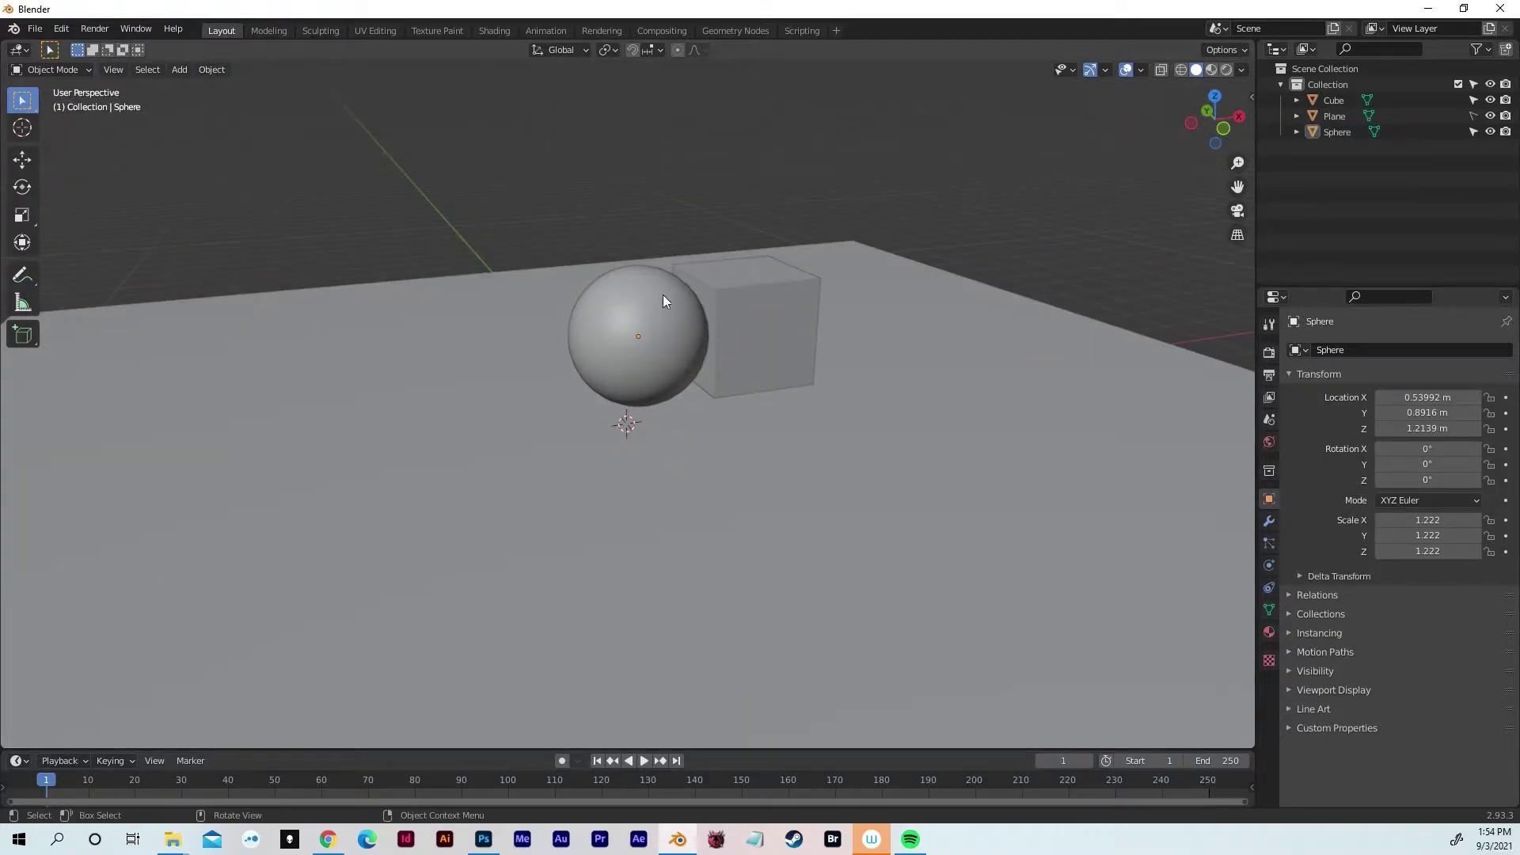
# - Add a torus mesh at the origin of the scene
pyautogui.moveTo(619, 311); pyautogui.dragTo(1007, 236, button='middle')
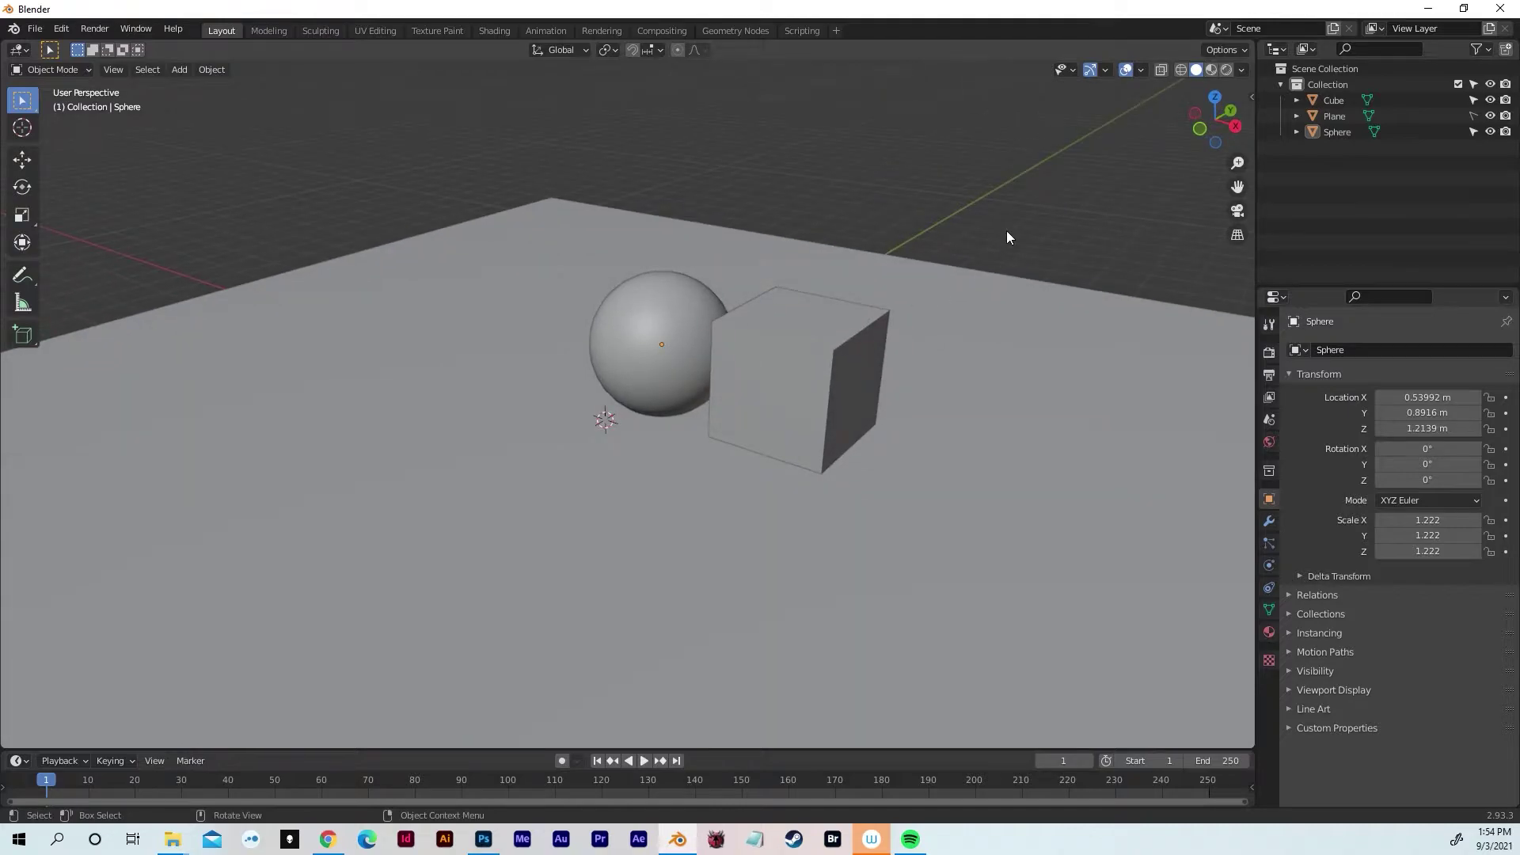
pyautogui.press('shift')
pyautogui.hotkey('shift', 'a')
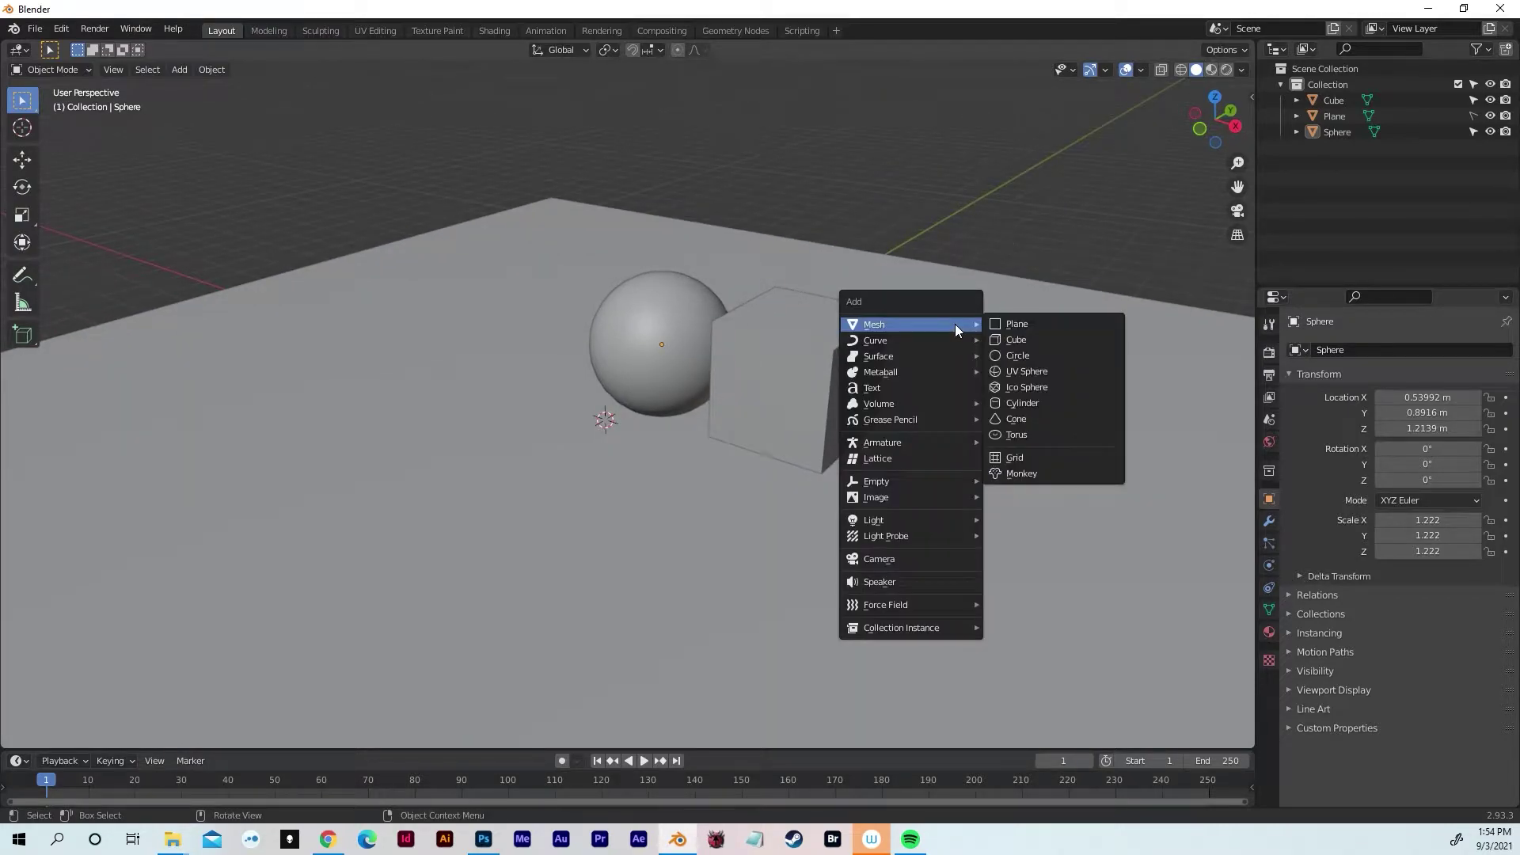
pyautogui.click(1021, 433)
pyautogui.moveTo(913, 409); pyautogui.dragTo(930, 409, button='middle')
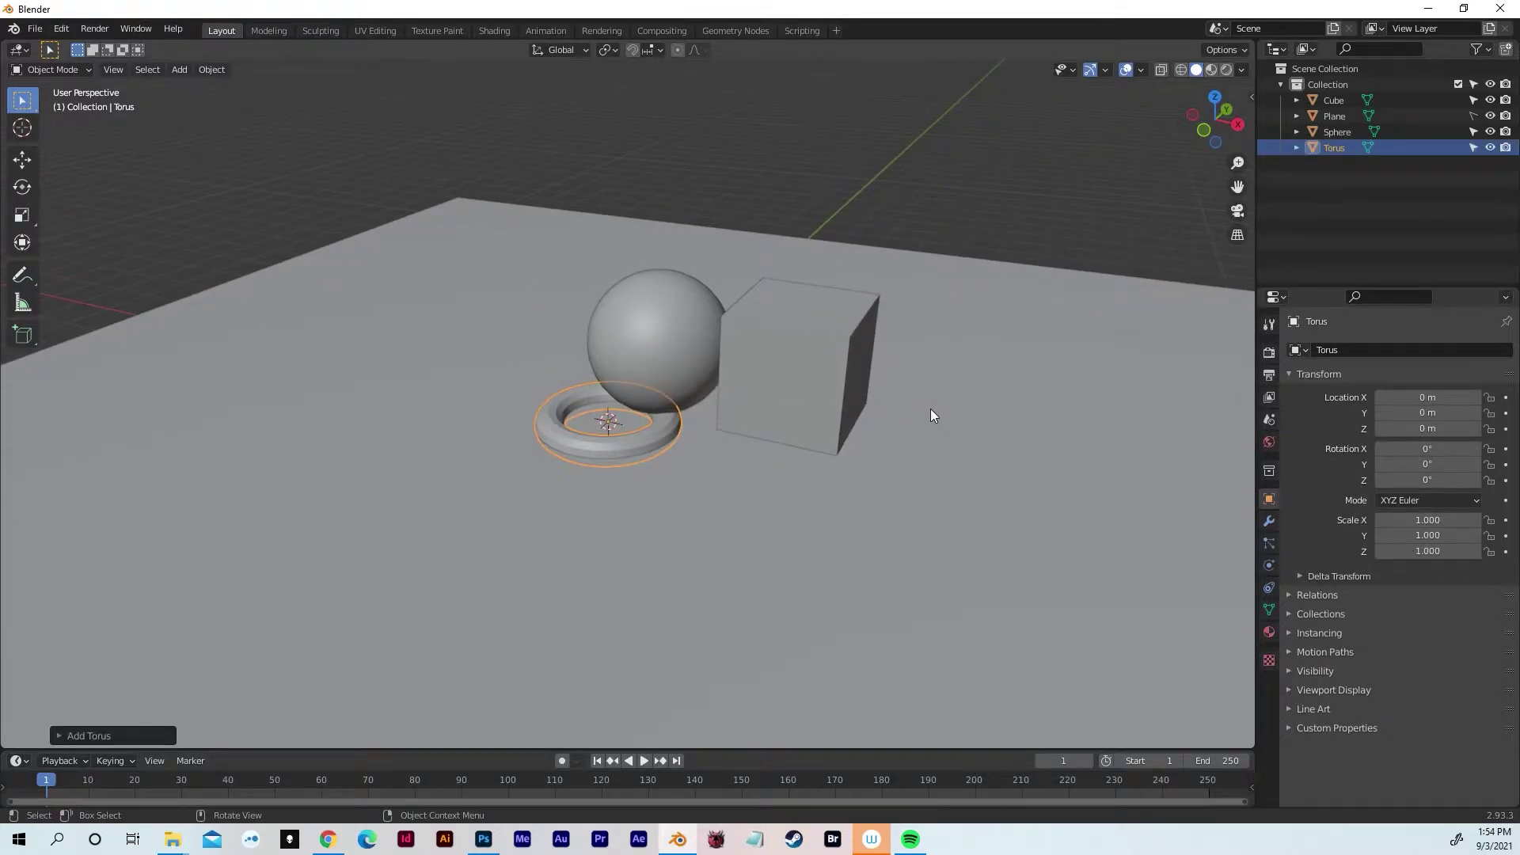
# - Set the new torus to 100 major segments and 50 minor segments
pyautogui.click(57, 737)
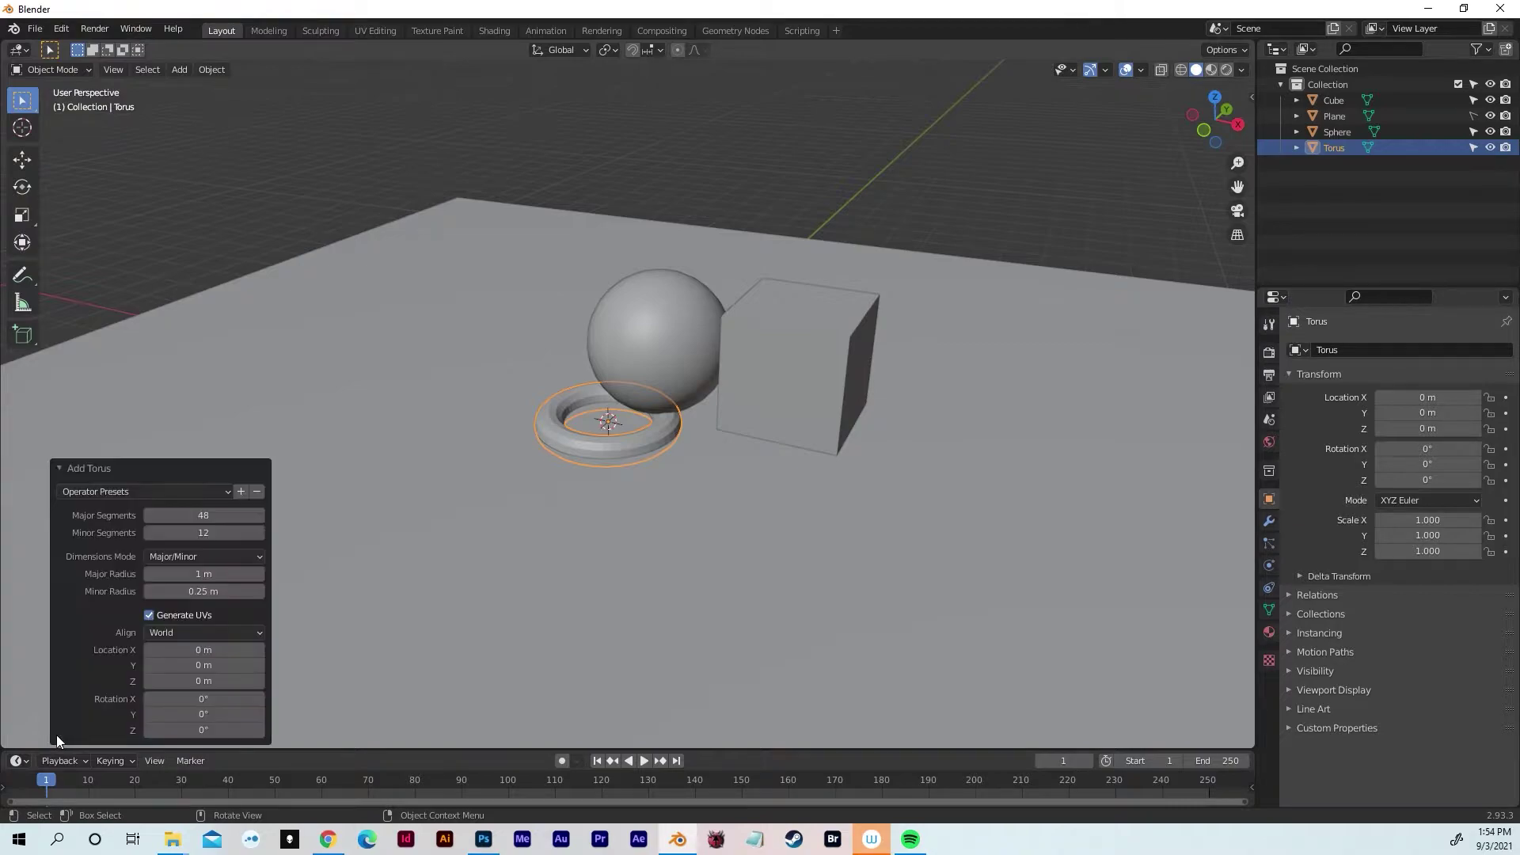
pyautogui.click(211, 515)
pyautogui.press('Return')
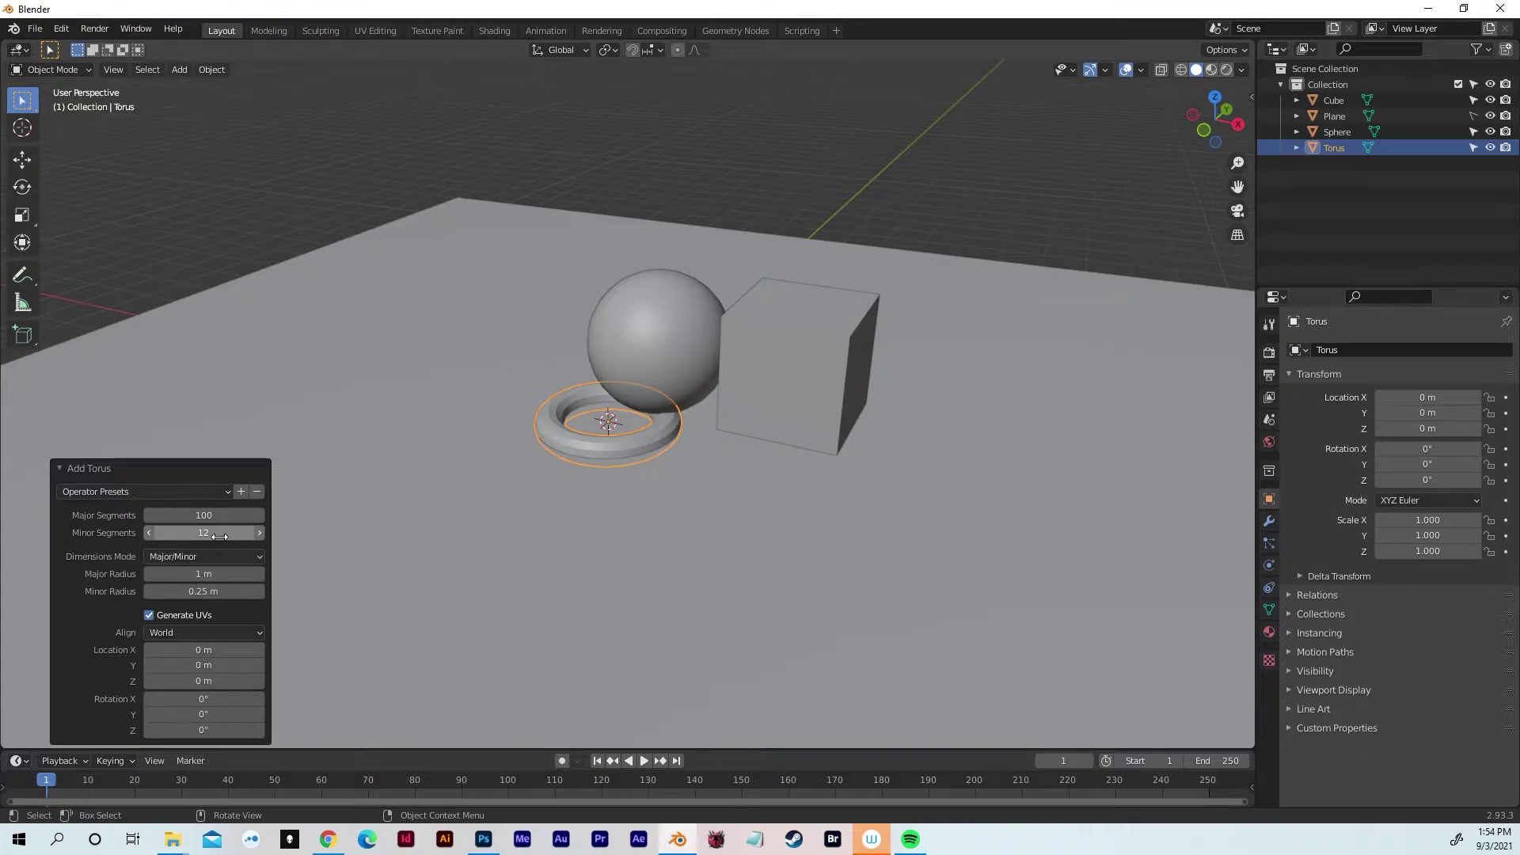
pyautogui.click(219, 536)
pyautogui.write('50')
pyautogui.press('Return')
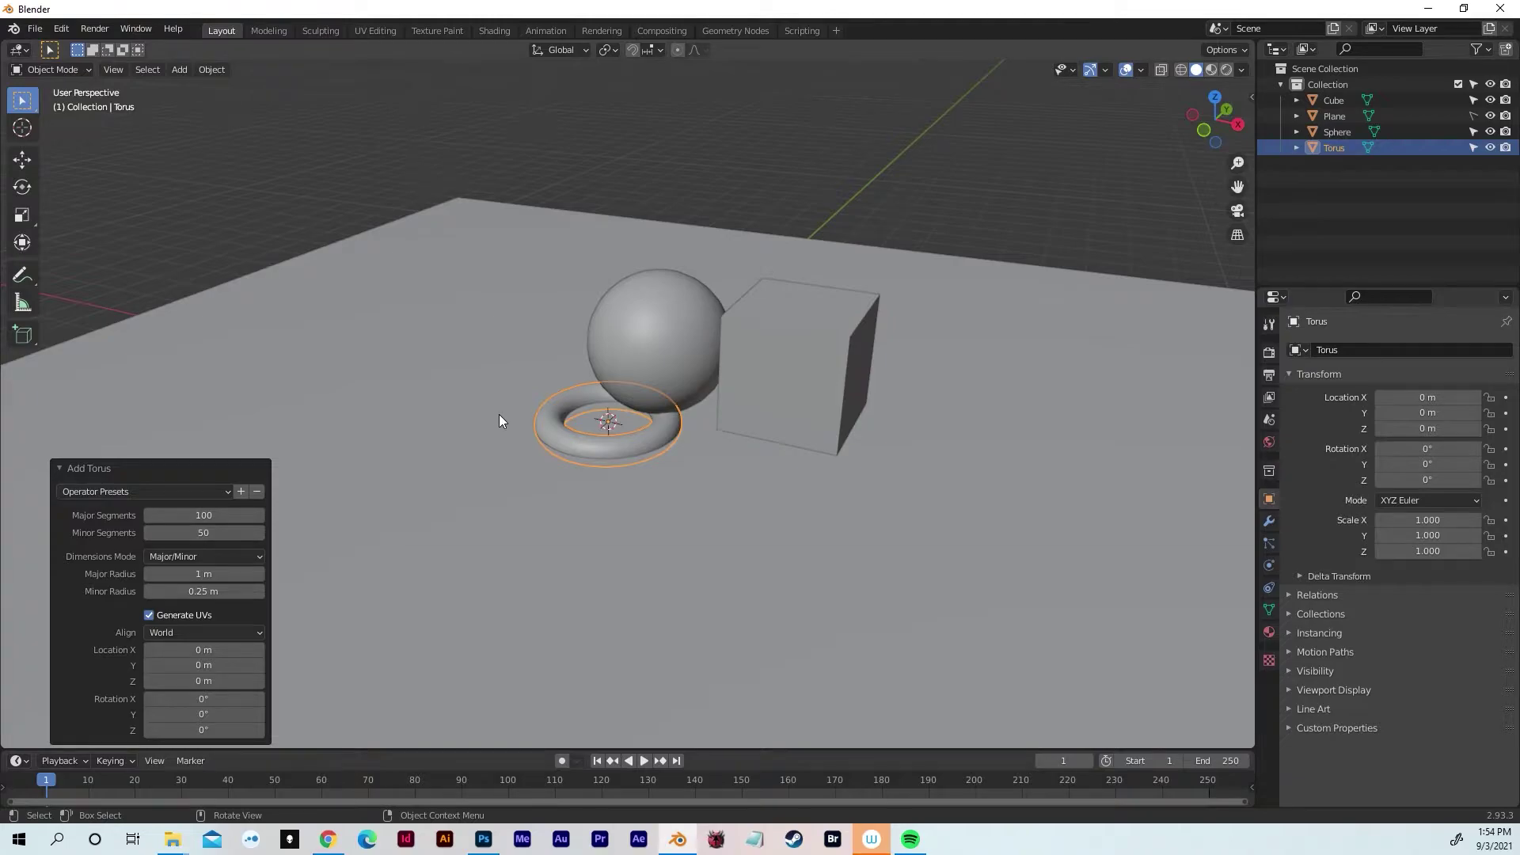
# - Raise the torus to about 0.38 m on Z, enlarge it to about 1.34, and move it to about -1.73 m on Y
pyautogui.press('g')
pyautogui.press('z')
pyautogui.click(572, 392)
pyautogui.moveTo(573, 392); pyautogui.dragTo(764, 410, button='middle')
pyautogui.press('s')
pyautogui.click(785, 428)
pyautogui.press('g')
pyautogui.press('y')
pyautogui.click(780, 486)
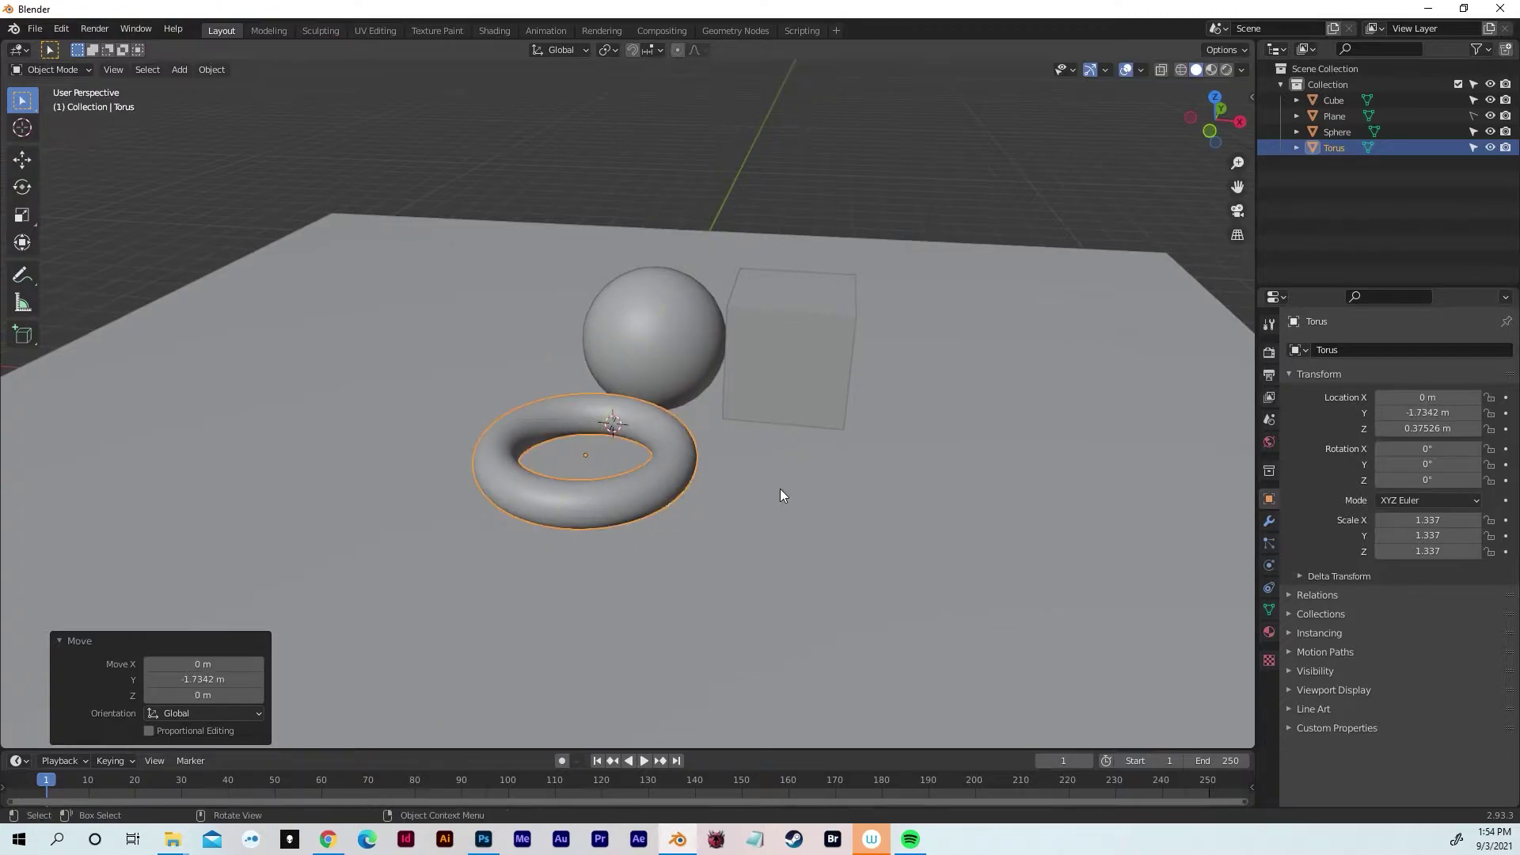
# - Move the torus to about 1.83 m on X and scale it down to about 1.01
pyautogui.press('g')
pyautogui.press('x')
pyautogui.click(901, 495)
pyautogui.moveTo(901, 495); pyautogui.dragTo(848, 502, button='middle')
pyautogui.press('s')
pyautogui.press('Escape')
pyautogui.press('s')
pyautogui.click(729, 507)
# - Lower the torus onto the plane at about 0.30 m on Z, reposition it at about -0.92 m on Y, and deselect it
pyautogui.press('g')
pyautogui.press('z')
pyautogui.click(701, 454)
pyautogui.press('g')
pyautogui.press('y')
pyautogui.click(810, 483)
pyautogui.press('g')
pyautogui.press('y')
pyautogui.click(781, 512)
pyautogui.click(938, 509)
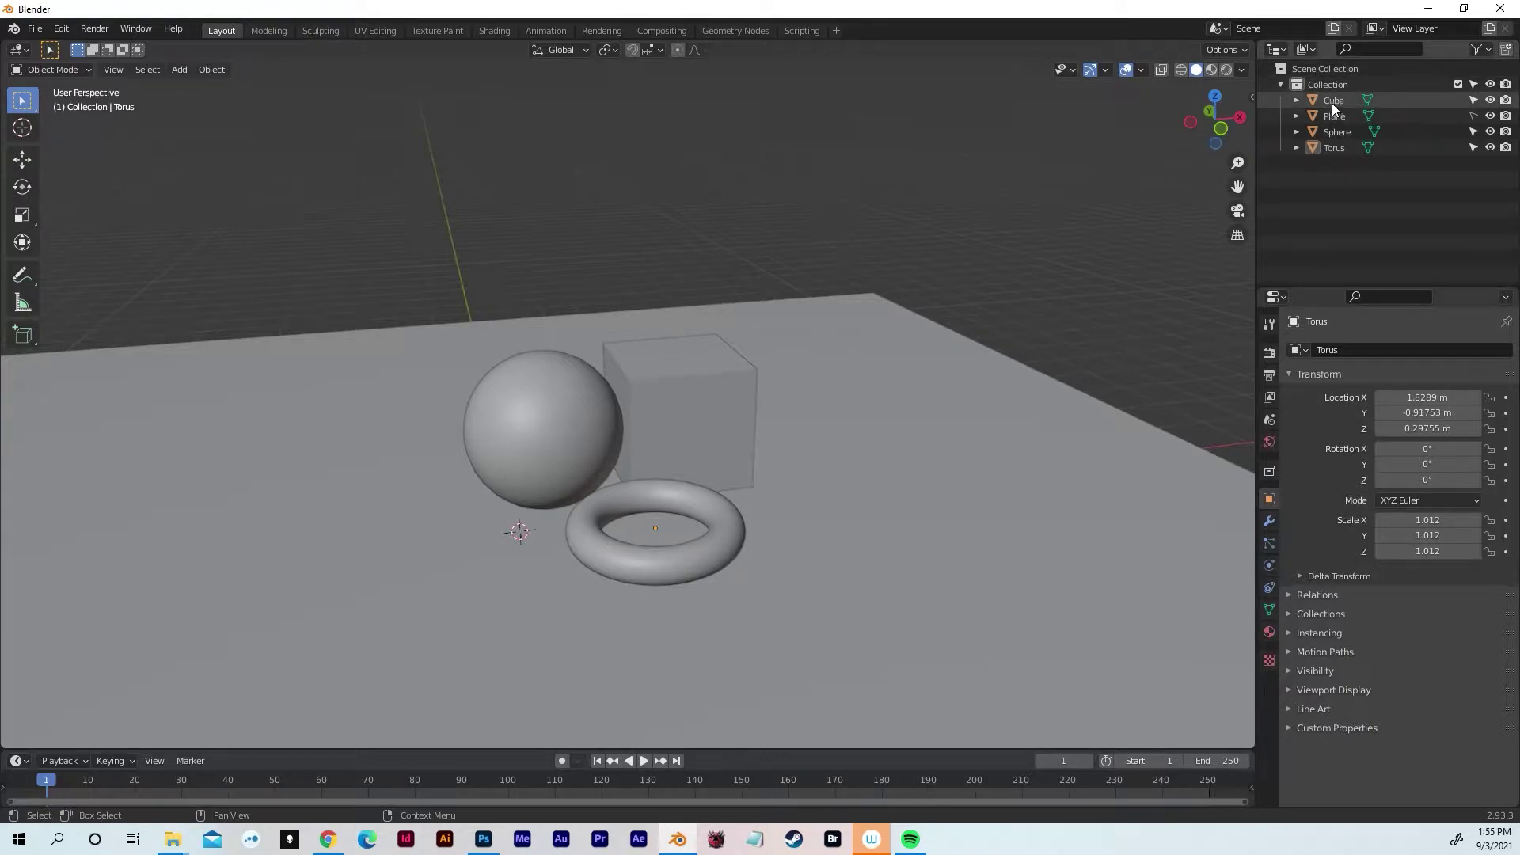
# - Make the cube, sphere and torus unselectable in the viewport, like the plane
pyautogui.moveTo(1473, 100); pyautogui.dragTo(1473, 148)
pyautogui.moveTo(1029, 372)
pyautogui.mouseDown(button='middle')
pyautogui.moveTo(955, 388)
pyautogui.moveTo(1061, 363)
pyautogui.moveTo(1002, 361)
pyautogui.mouseUp(button='middle')
pyautogui.moveTo(834, 390); pyautogui.dragTo(878, 377, button='middle')
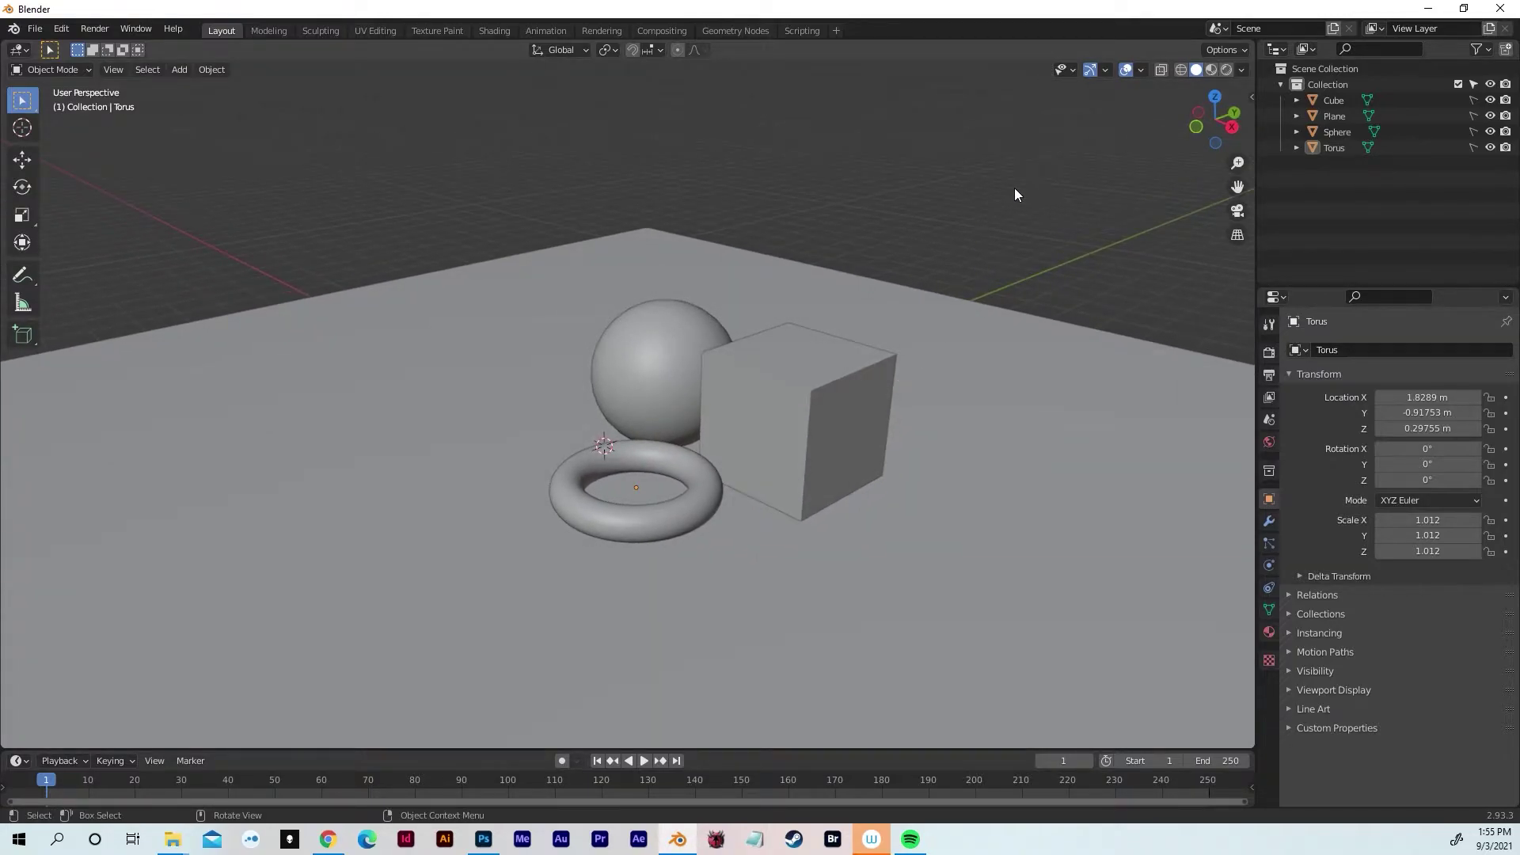
# - Switch the viewport to rendered shading and add an area light at the origin
pyautogui.click(1227, 71)
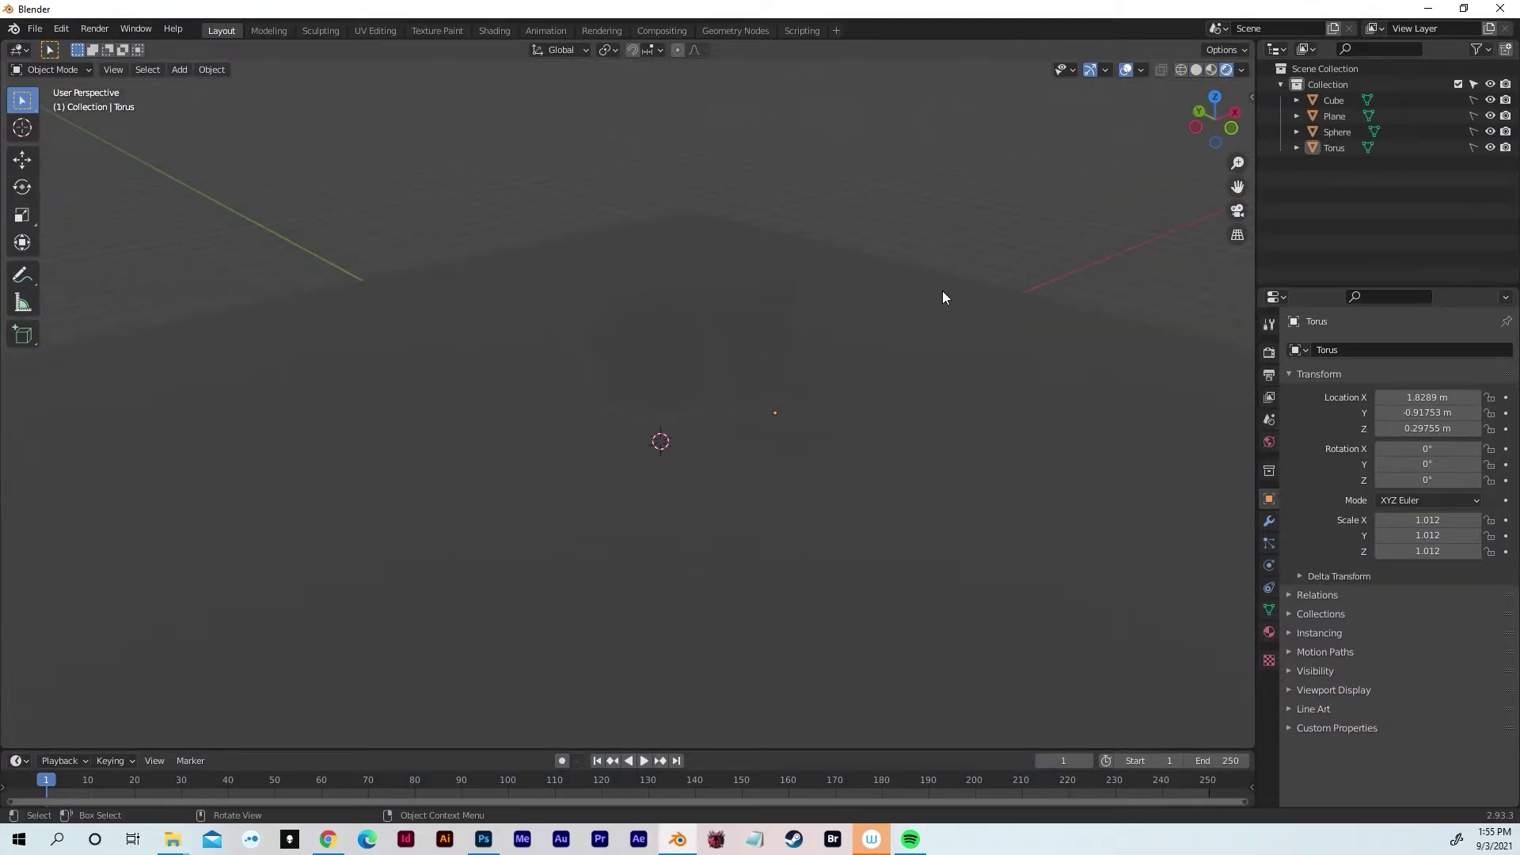
pyautogui.moveTo(958, 464); pyautogui.dragTo(923, 486, button='middle')
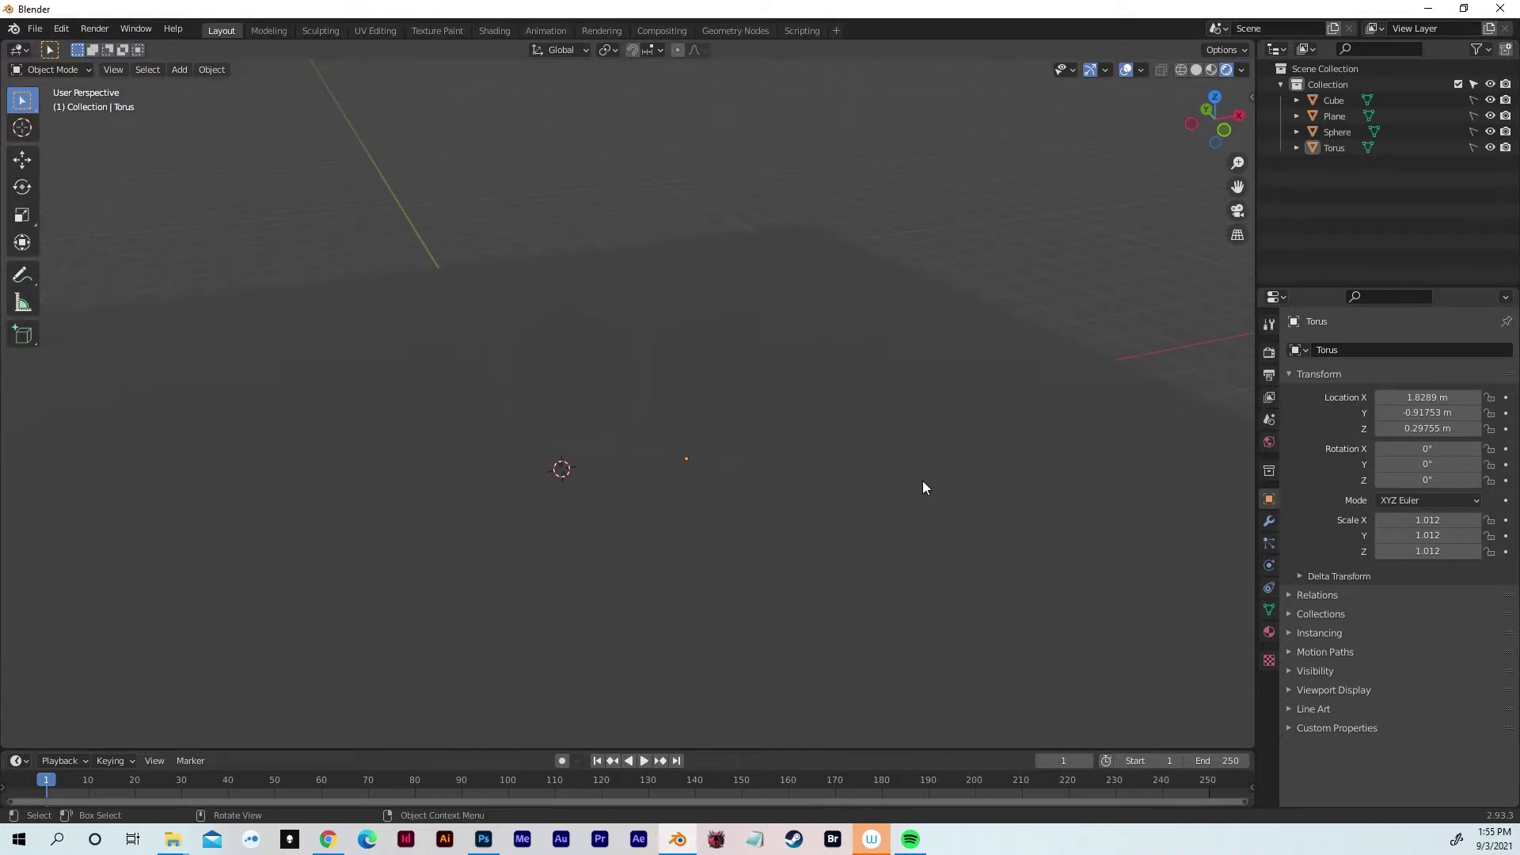
pyautogui.press('shift')
pyautogui.hotkey('shift', 'a')
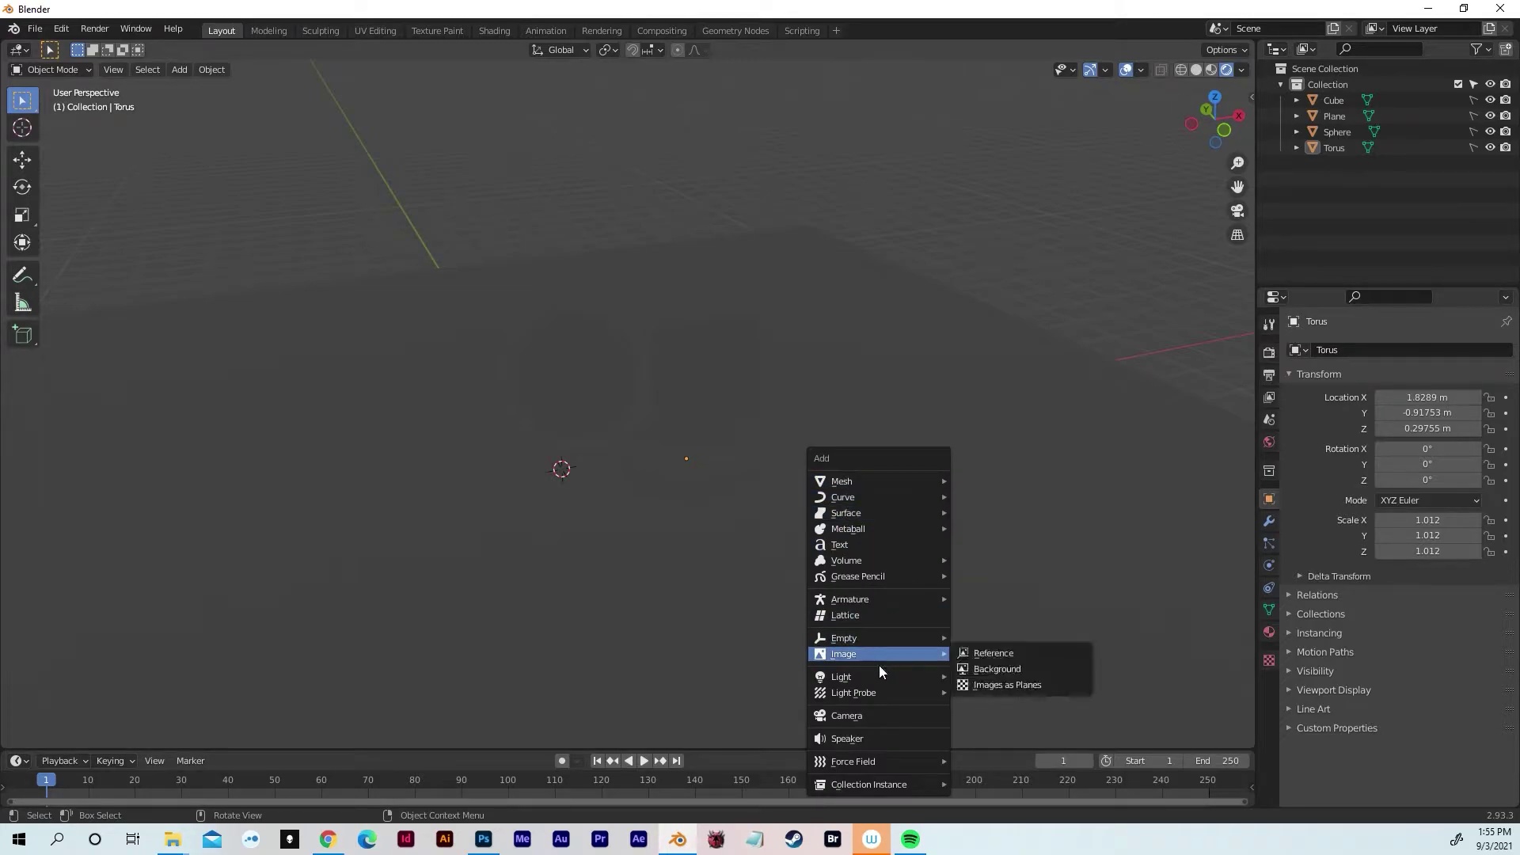
pyautogui.moveTo(877, 678)
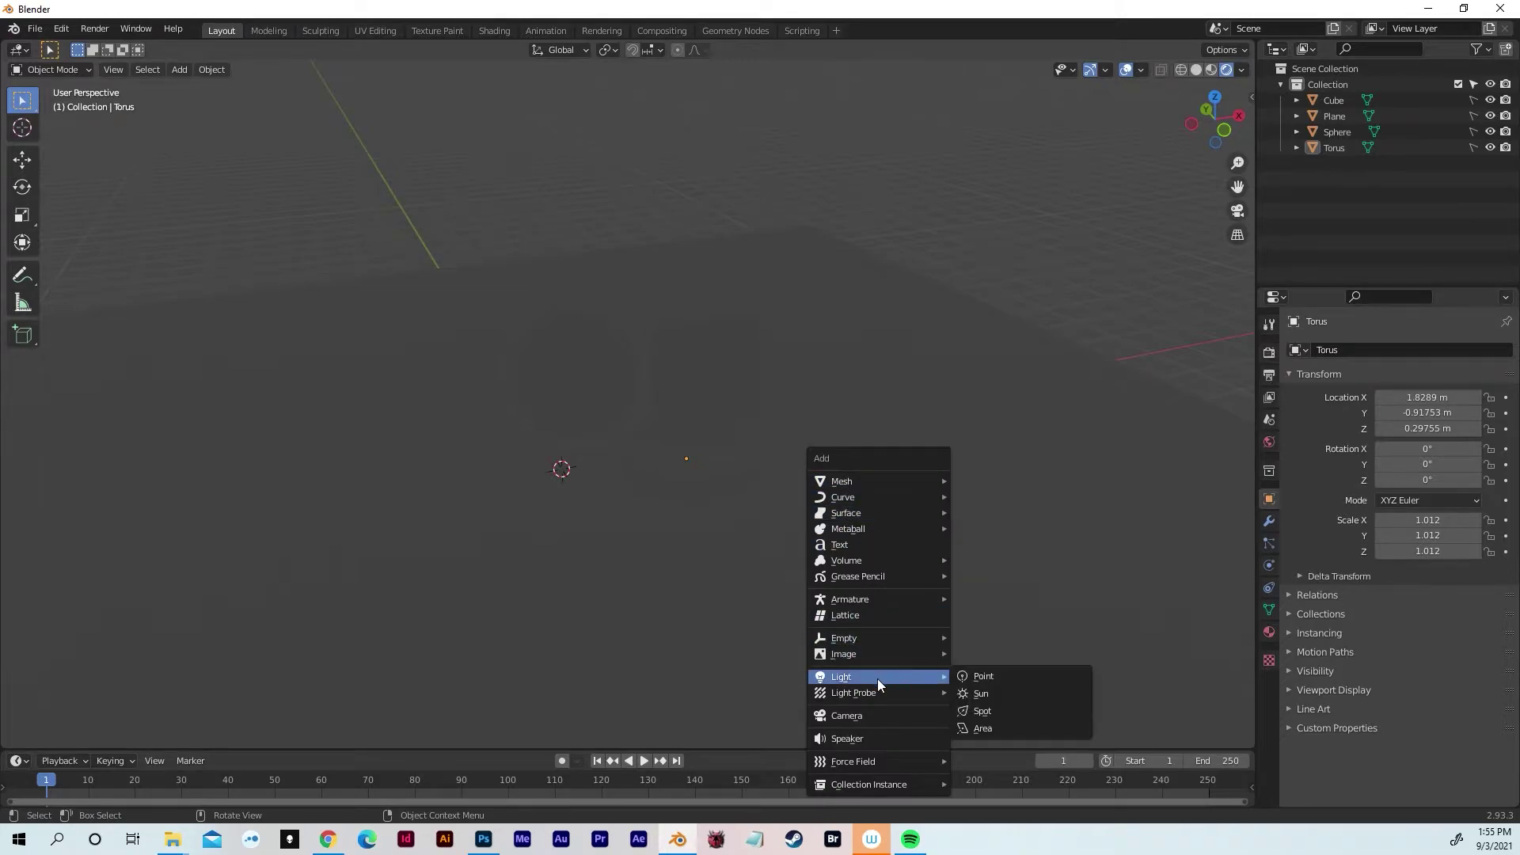
pyautogui.click(991, 727)
pyautogui.moveTo(646, 473); pyautogui.dragTo(643, 468, button='middle')
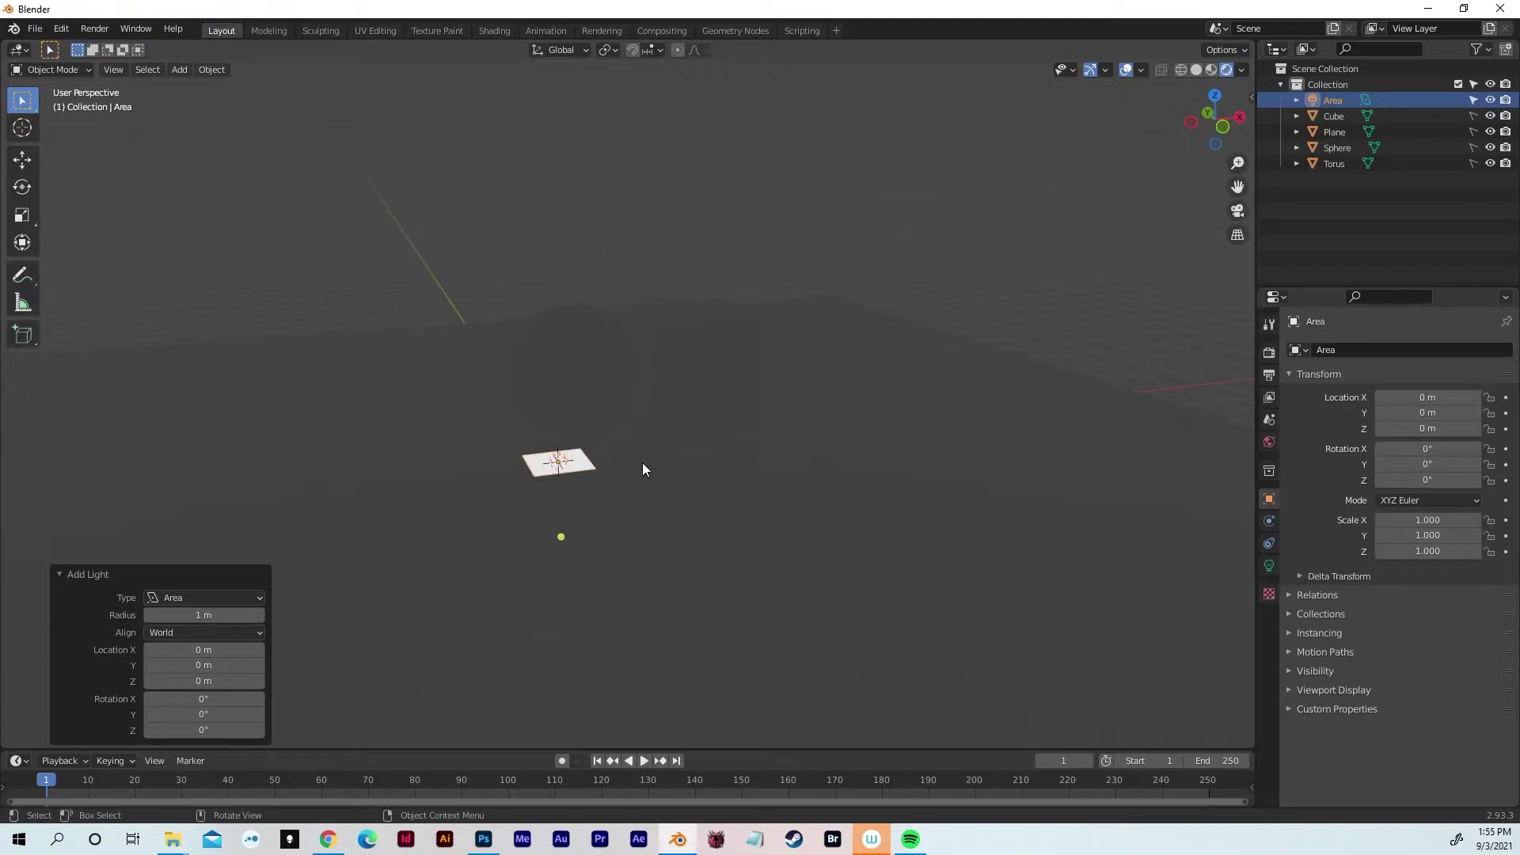
# - Move the area light to about 4.03 m on Z, -5.01 m on Y and 4.04 m on X
pyautogui.press('g')
pyautogui.press('z')
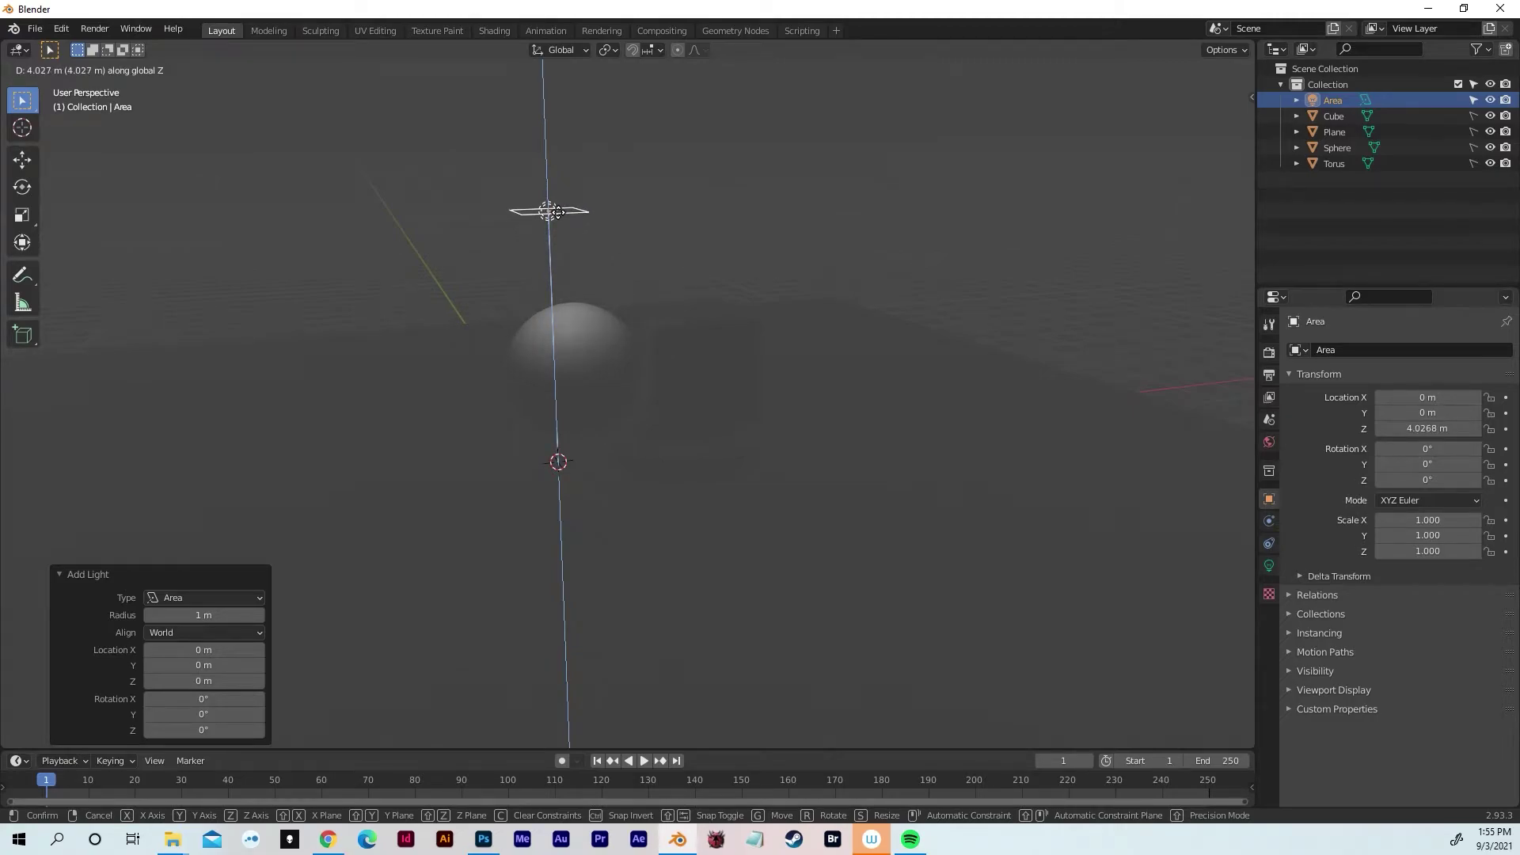
pyautogui.click(558, 211)
pyautogui.moveTo(561, 226); pyautogui.dragTo(625, 288, button='middle')
pyautogui.press('g')
pyautogui.press('y')
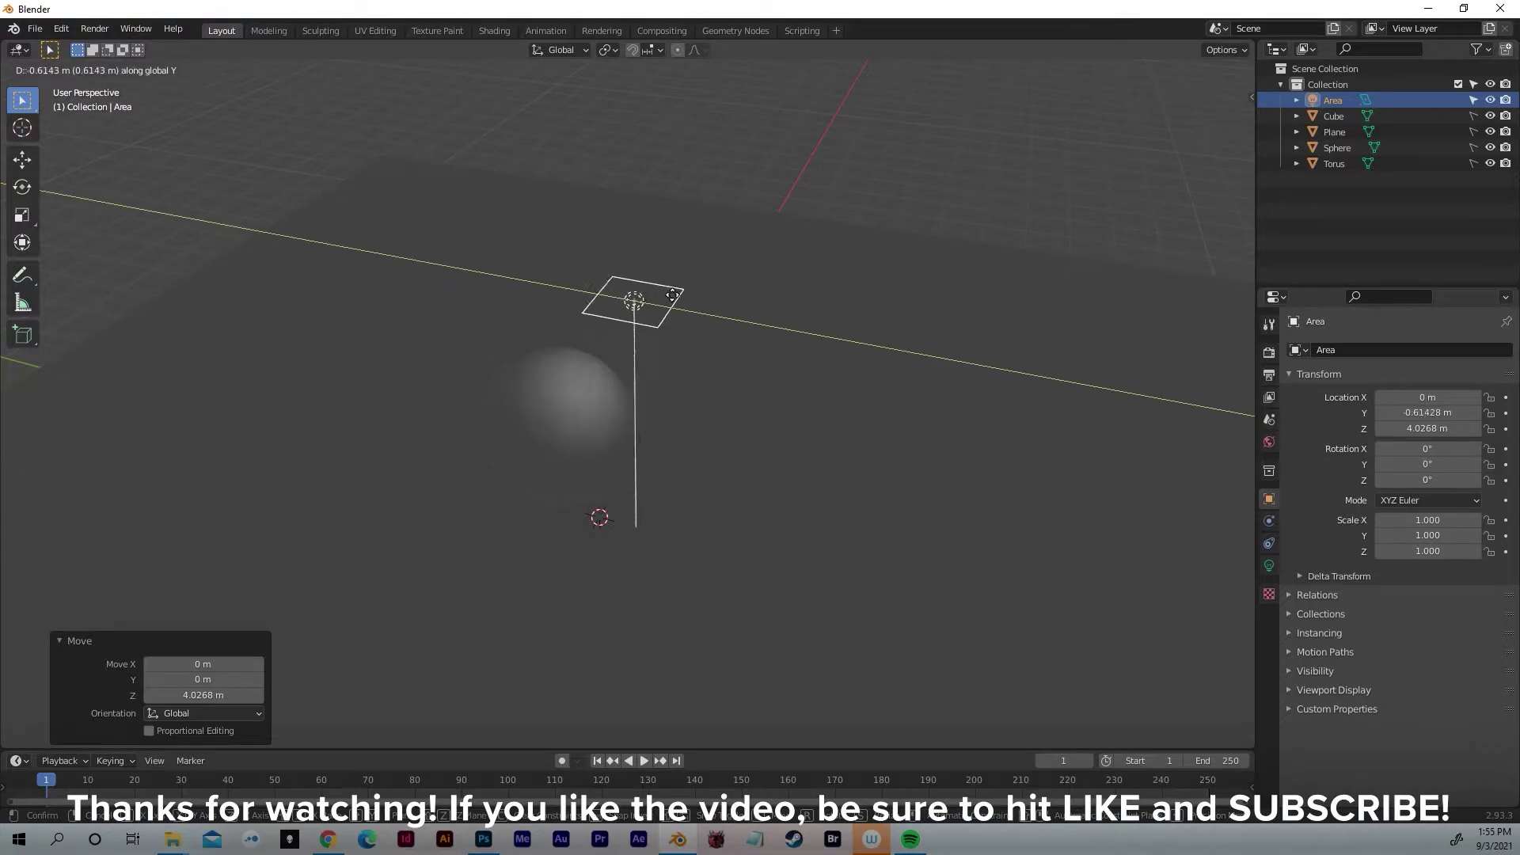
pyautogui.click(1029, 326)
pyautogui.moveTo(1029, 325); pyautogui.dragTo(855, 322, button='middle')
pyautogui.press('g')
pyautogui.press('x')
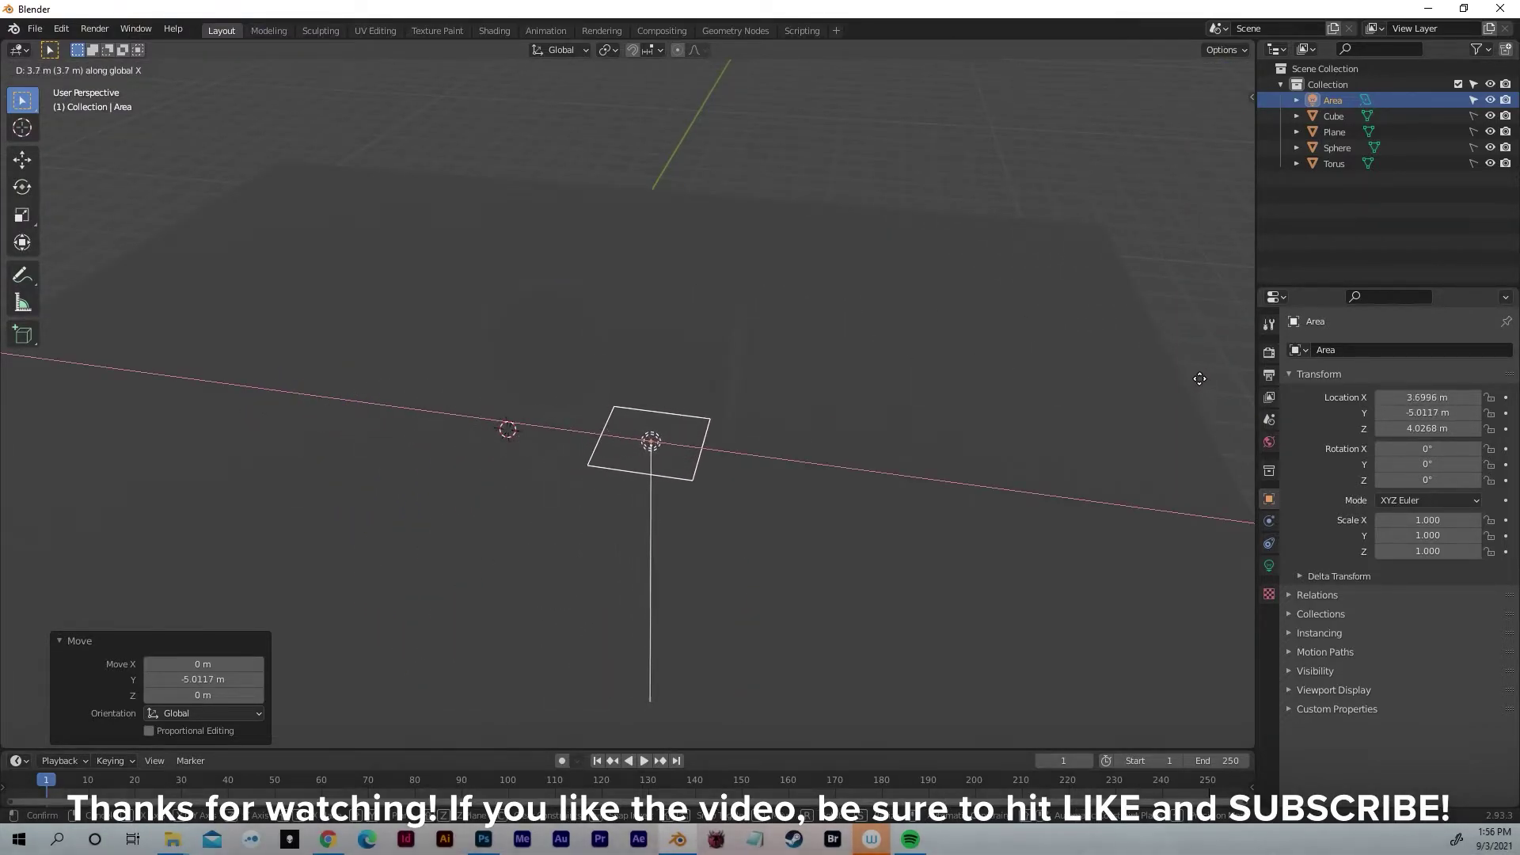
pyautogui.click(1108, 438)
# - Aim the area light at the objects by rotating it about 57.6° around X and 26.9° around Z
pyautogui.moveTo(1109, 439); pyautogui.dragTo(500, 422, button='middle')
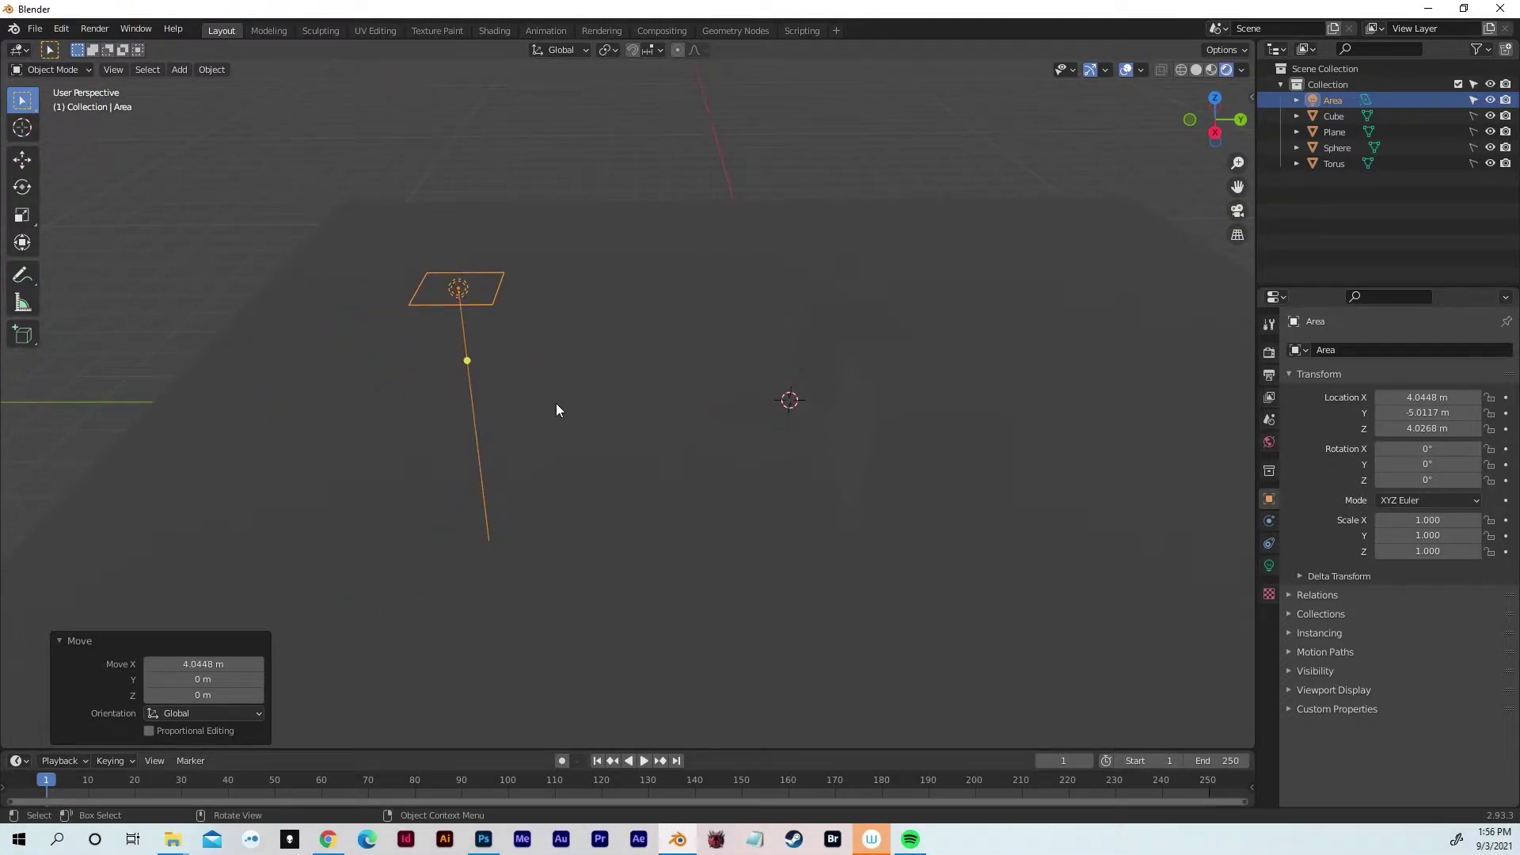
pyautogui.press('r')
pyautogui.press('x')
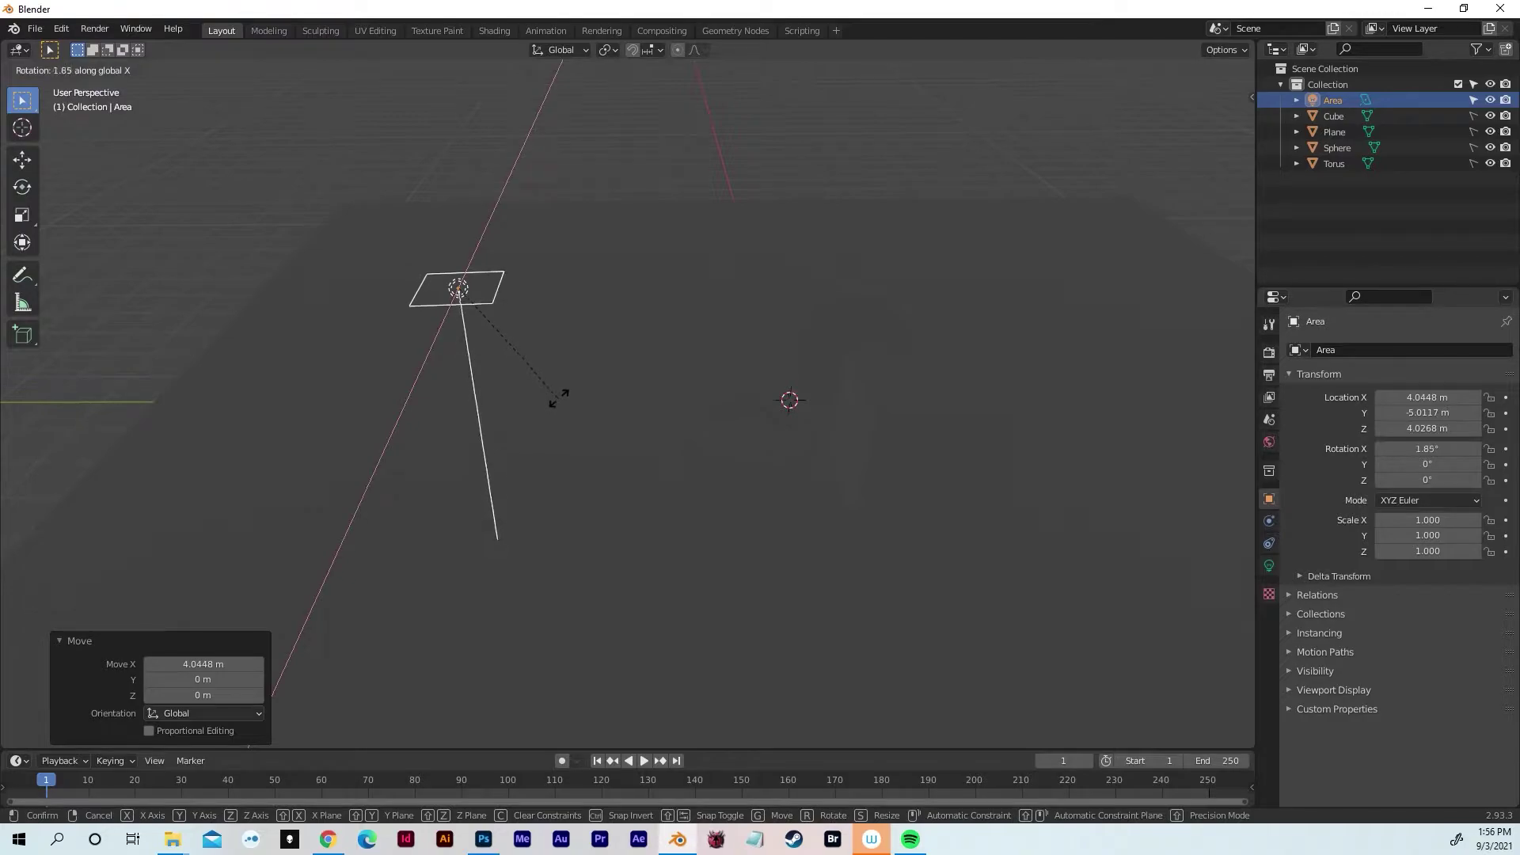
pyautogui.click(511, 281)
pyautogui.moveTo(511, 284); pyautogui.dragTo(680, 306, button='middle')
pyautogui.press('r')
pyautogui.press('z')
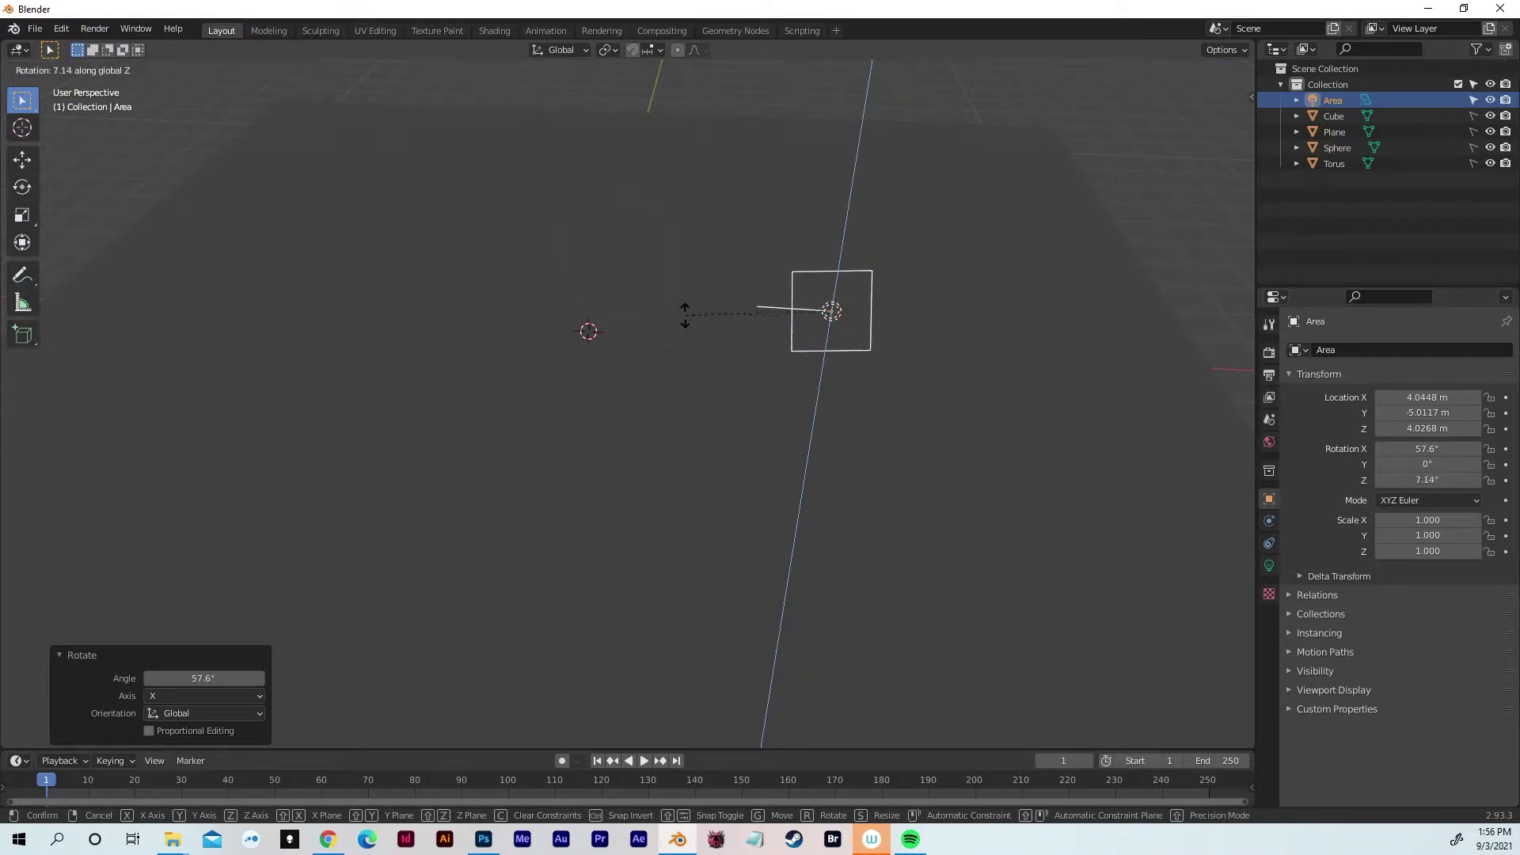
pyautogui.click(685, 367)
pyautogui.moveTo(688, 367); pyautogui.dragTo(871, 441, button='middle')
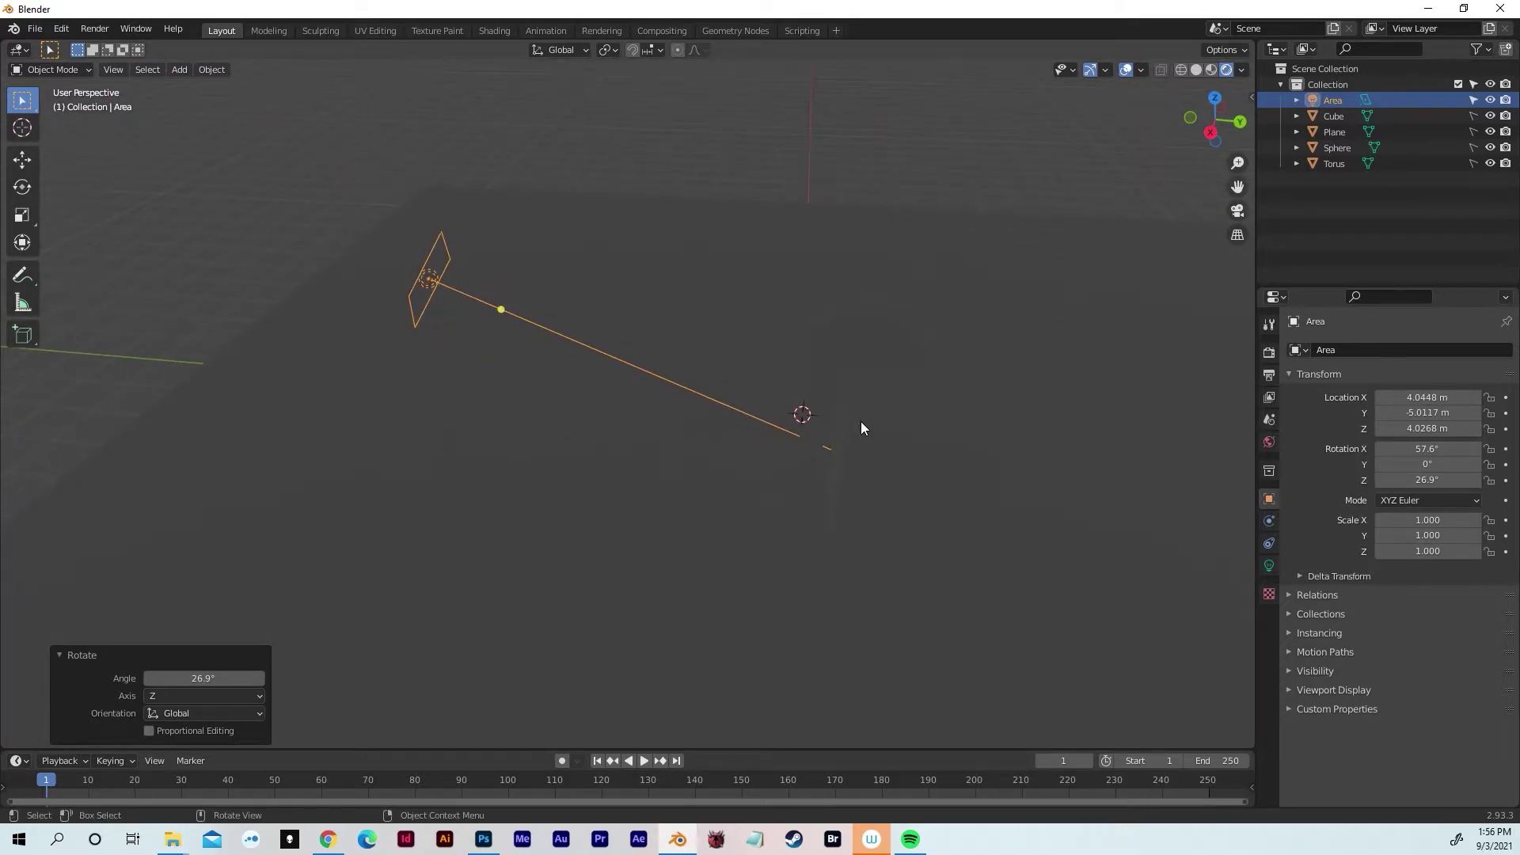
# - Set the area light's power to 100 W
pyautogui.click(1268, 564)
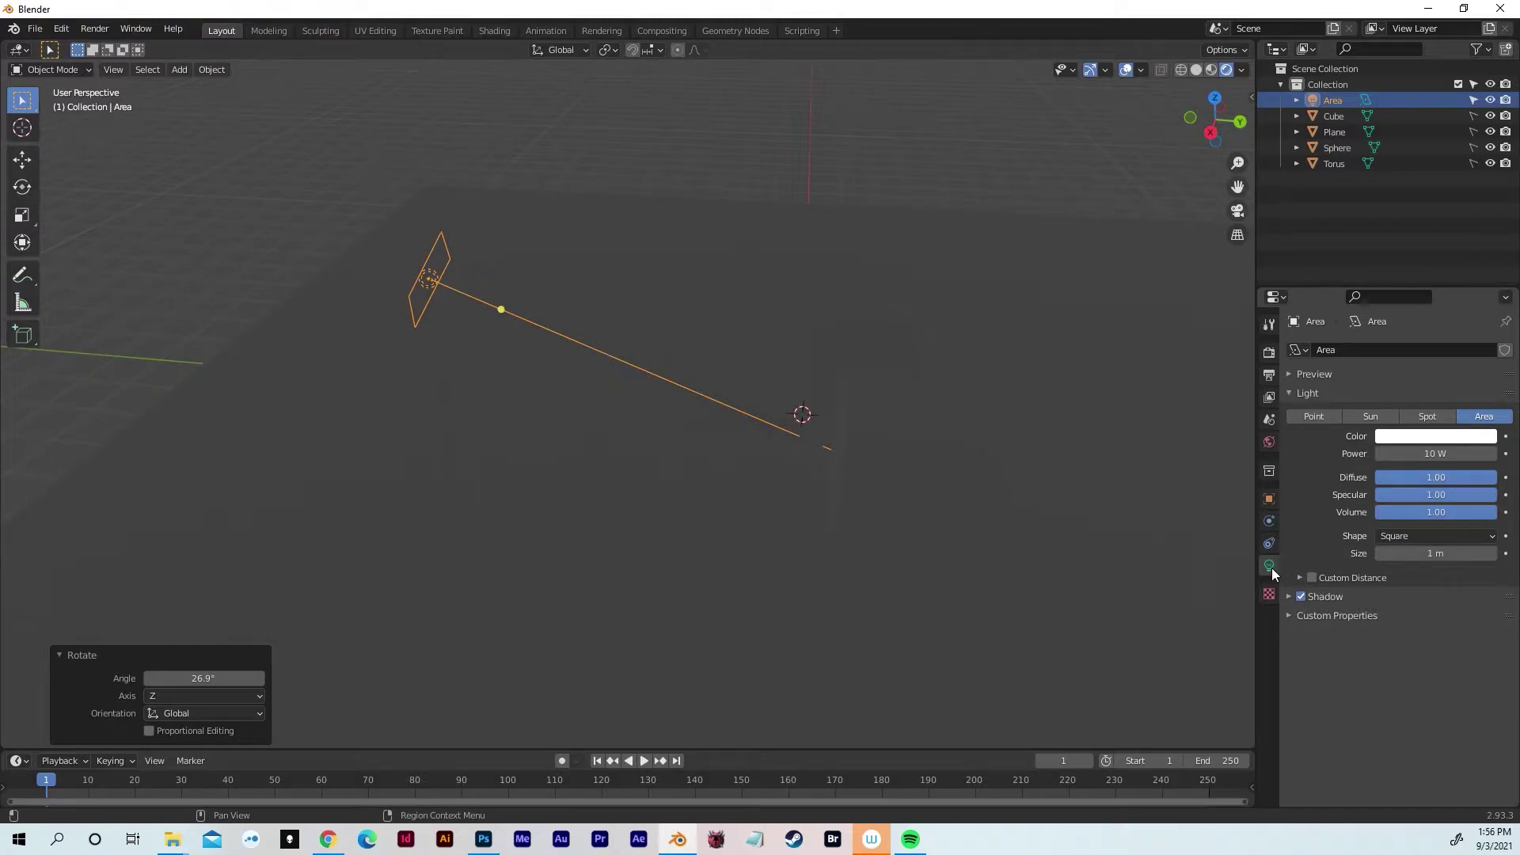
pyautogui.click(1425, 455)
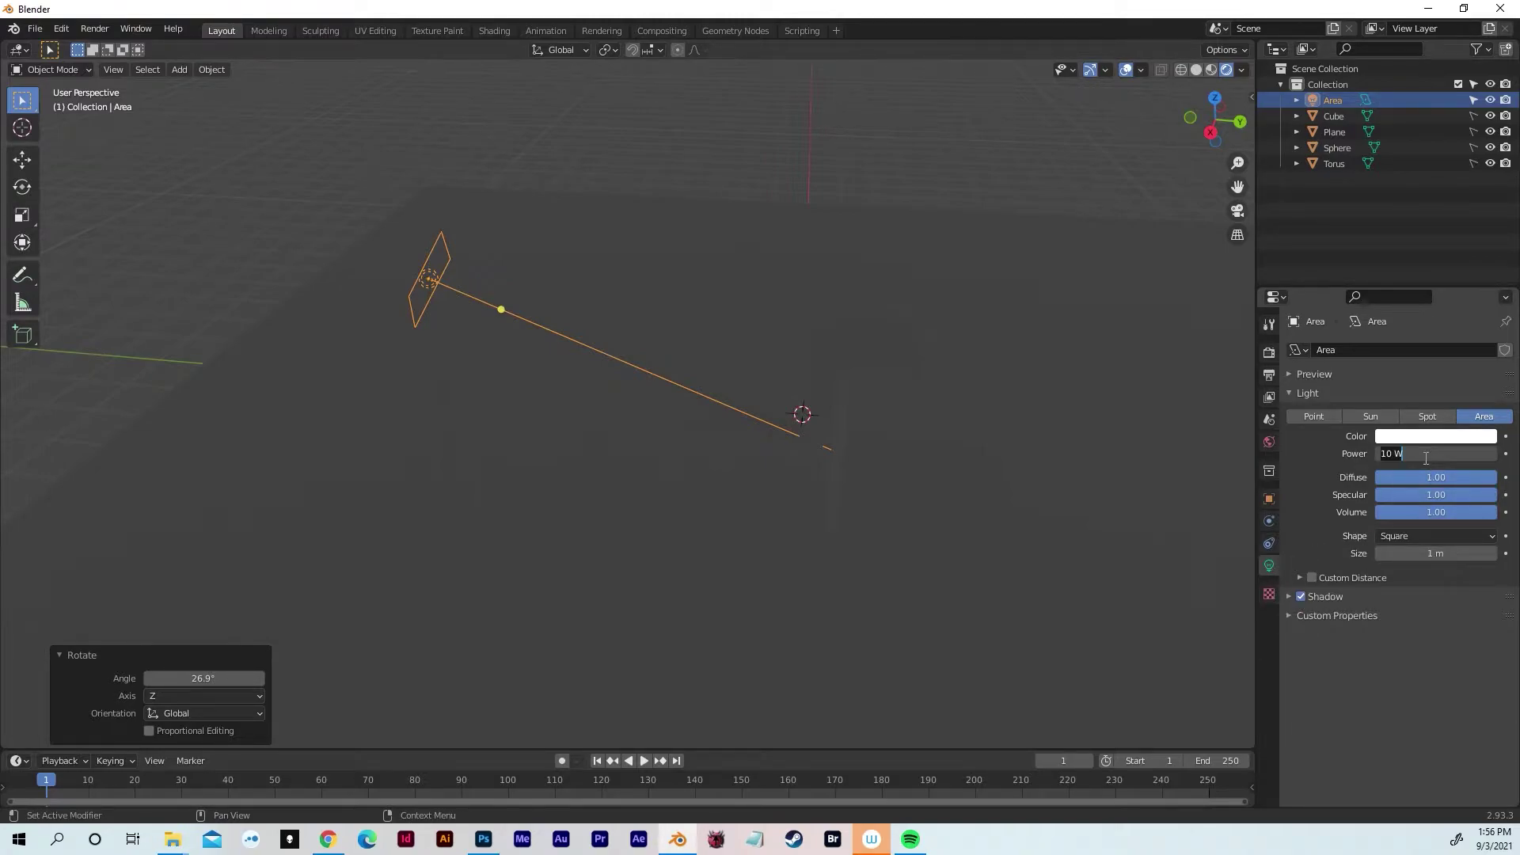
pyautogui.write('1')
pyautogui.press('Return')
pyautogui.moveTo(729, 391); pyautogui.dragTo(671, 460, button='middle')
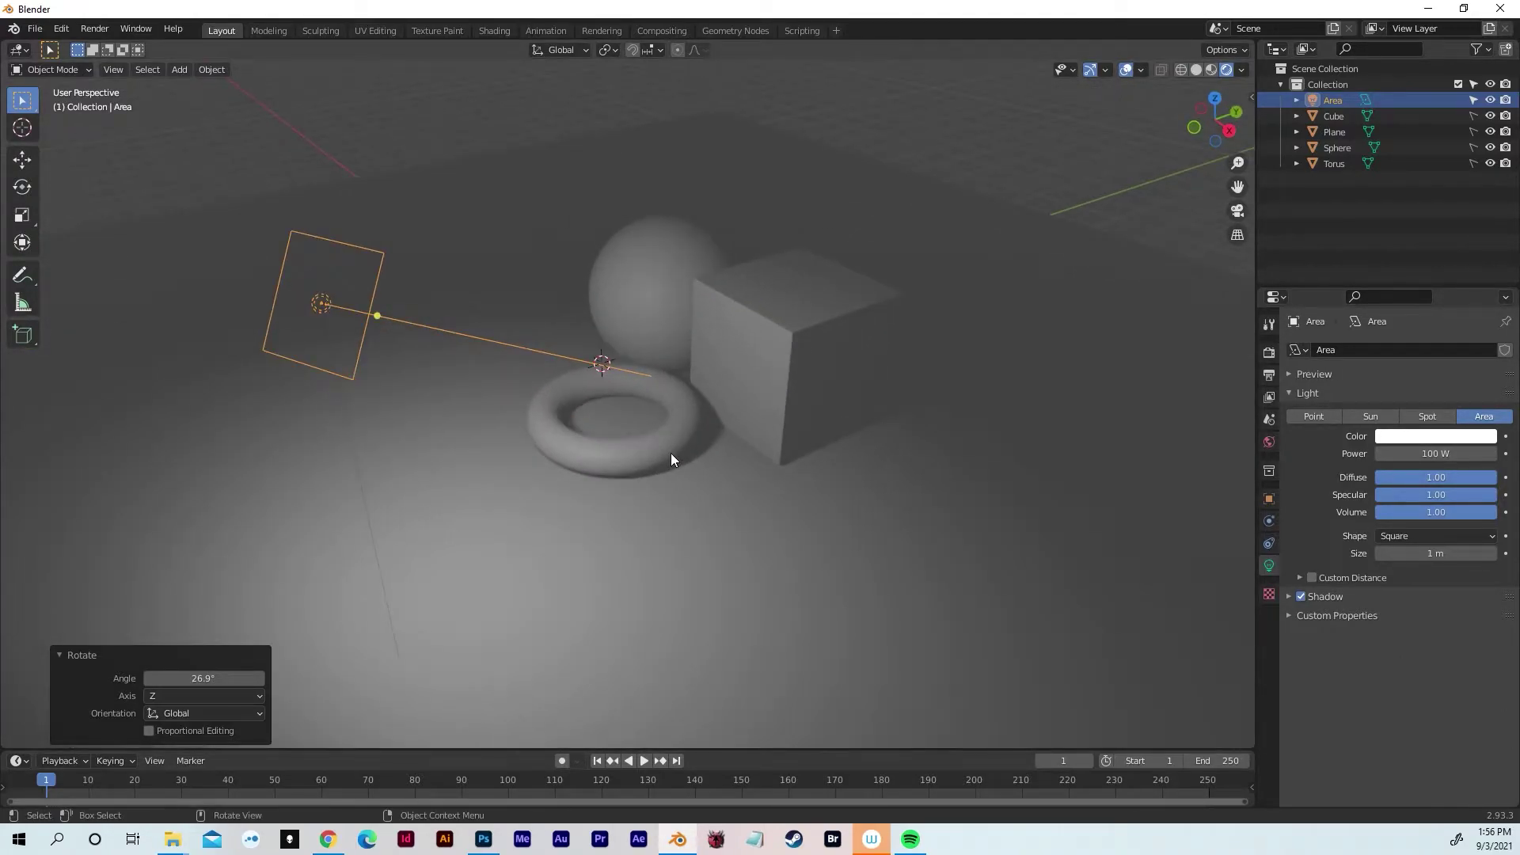
# - Shift the area light about 2.25 m further along X and rotate it a further 16.6° around Z toward the objects
pyautogui.moveTo(834, 448); pyautogui.dragTo(531, 408, button='middle')
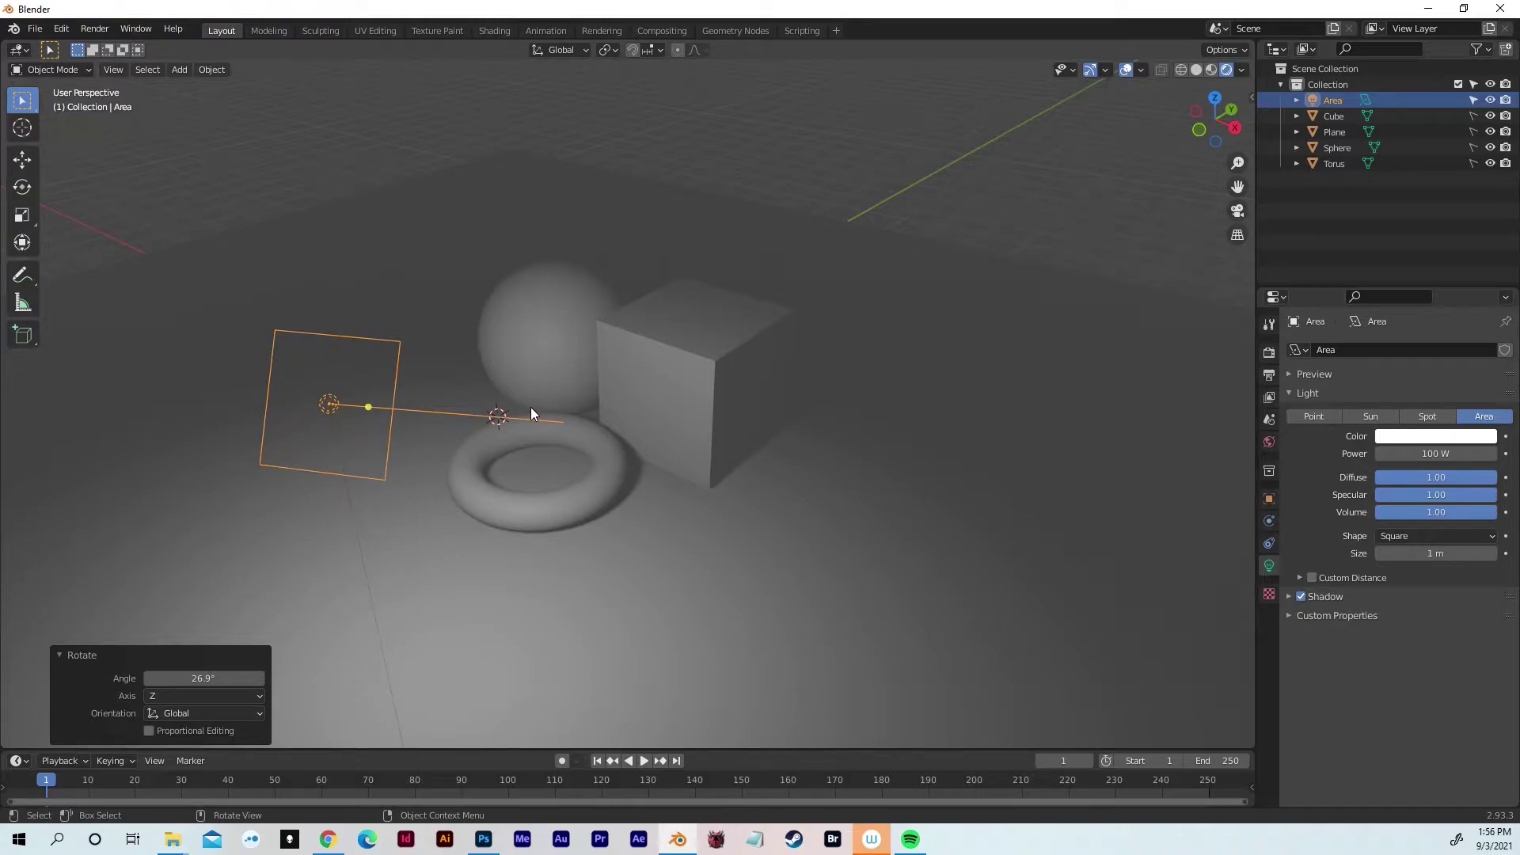
pyautogui.press('g')
pyautogui.press('x')
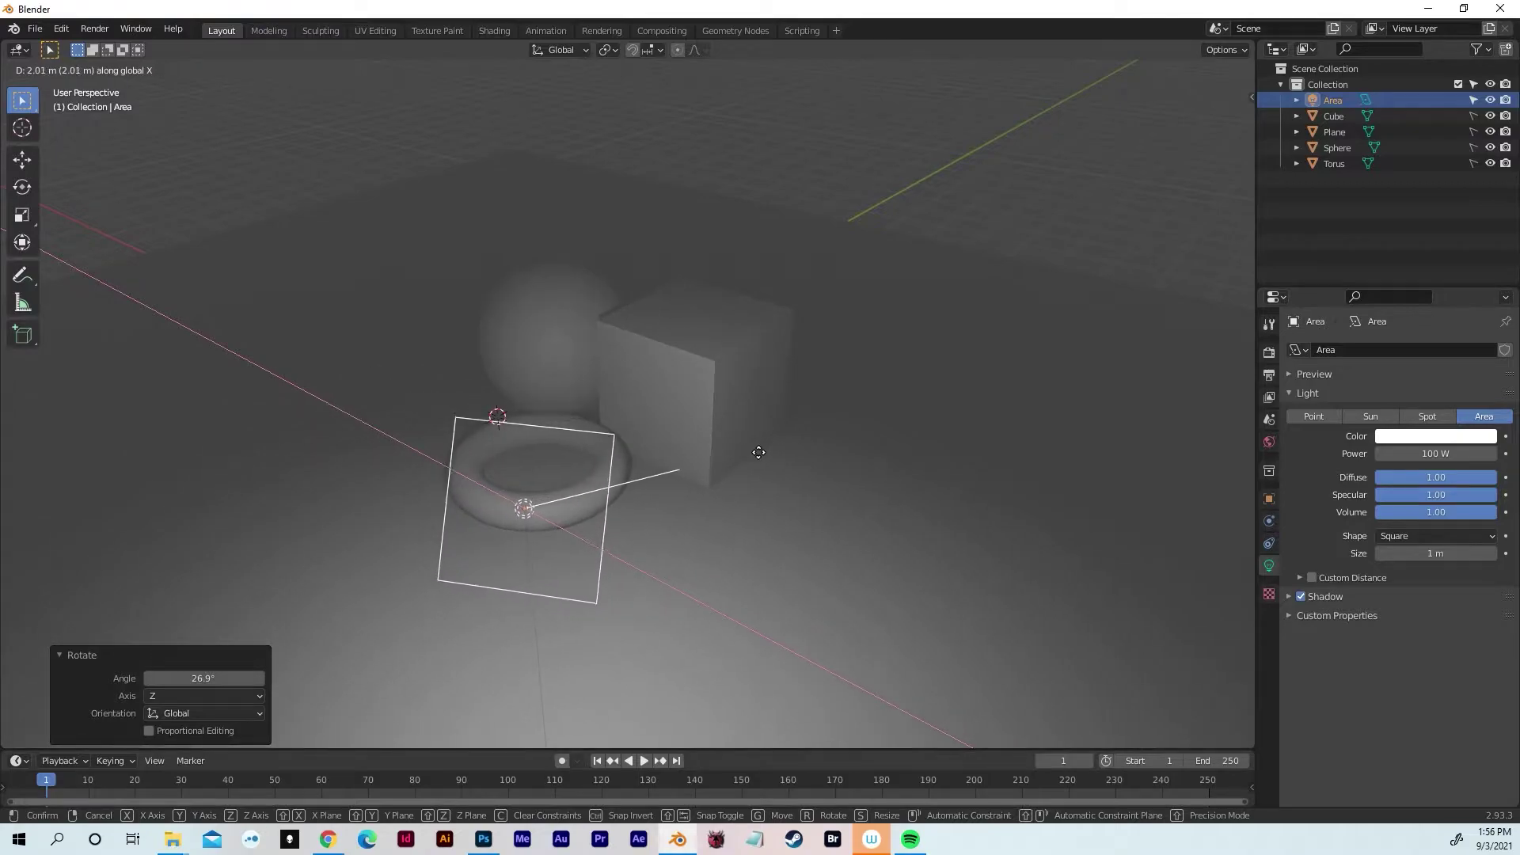
pyautogui.click(795, 462)
pyautogui.press('r')
pyautogui.press('z')
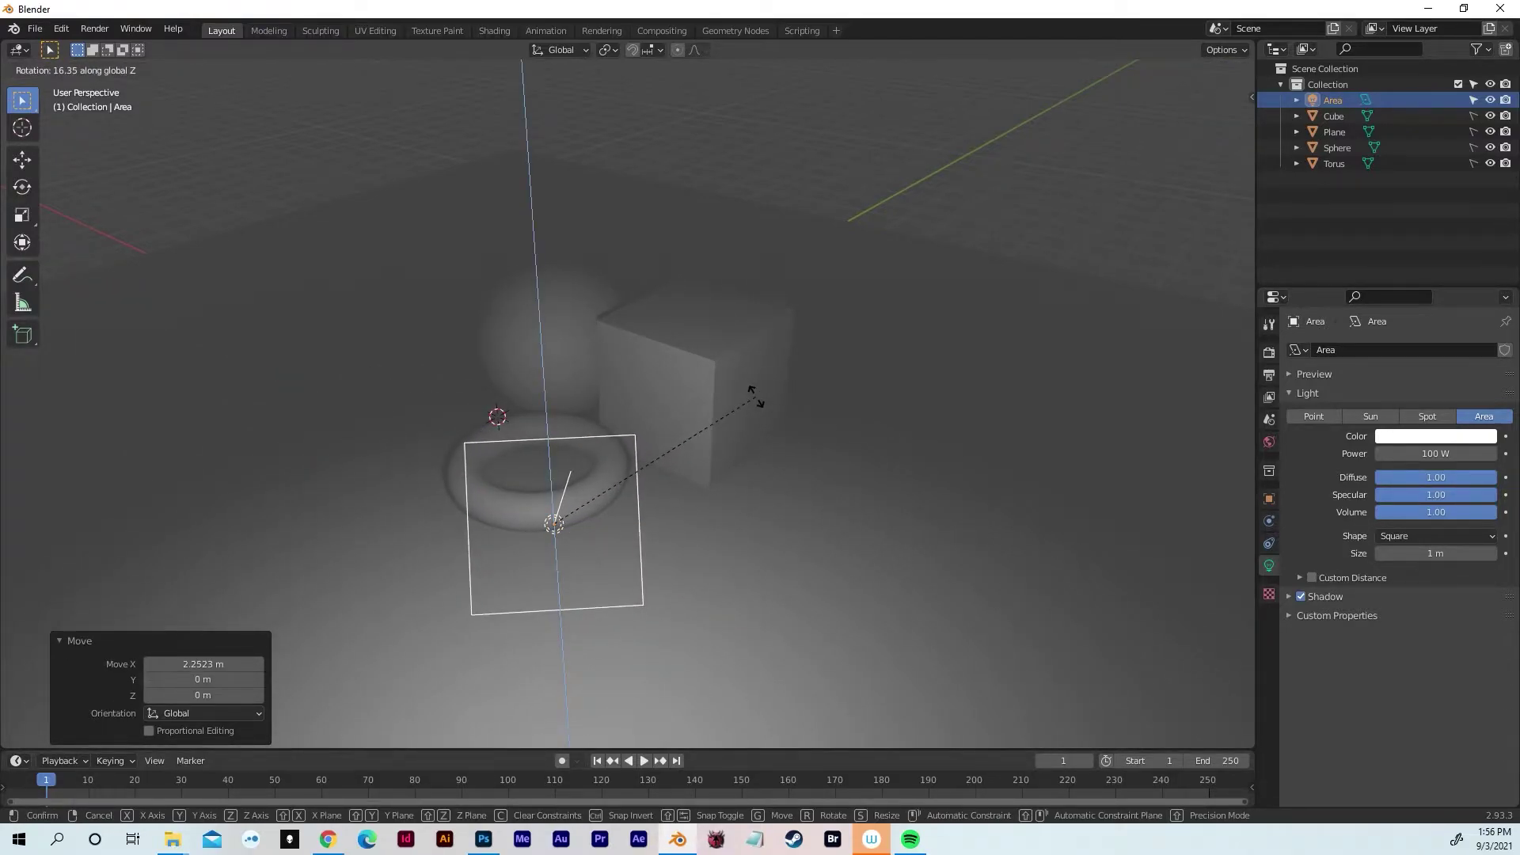
pyautogui.click(759, 394)
# - Increase the area light's power to 200 W
pyautogui.moveTo(758, 396); pyautogui.dragTo(802, 404, button='middle')
pyautogui.click(1468, 454)
pyautogui.write('2')
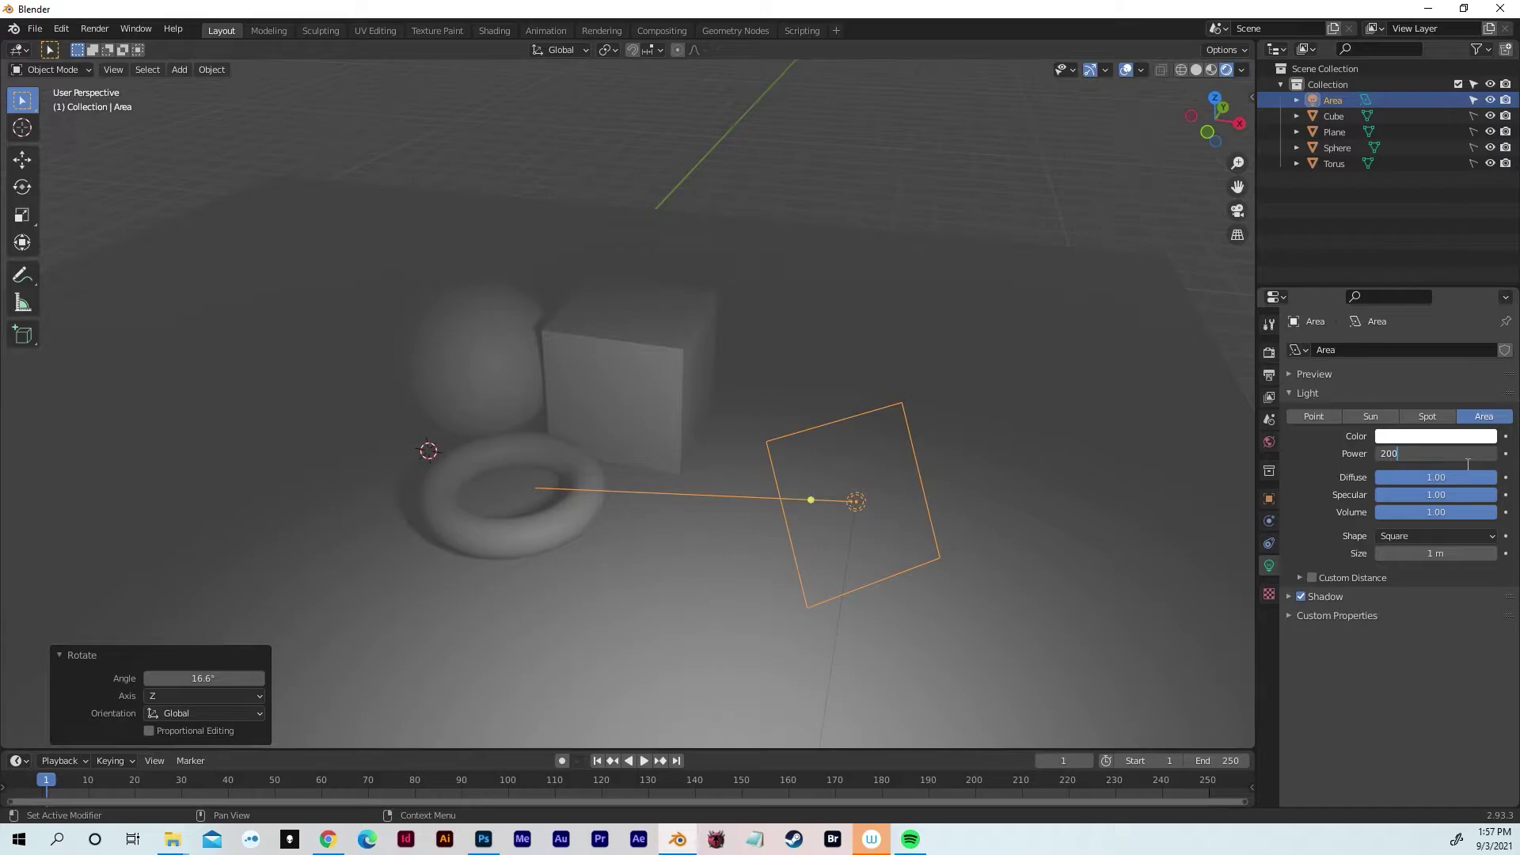
pyautogui.write('00')
pyautogui.press('Return')
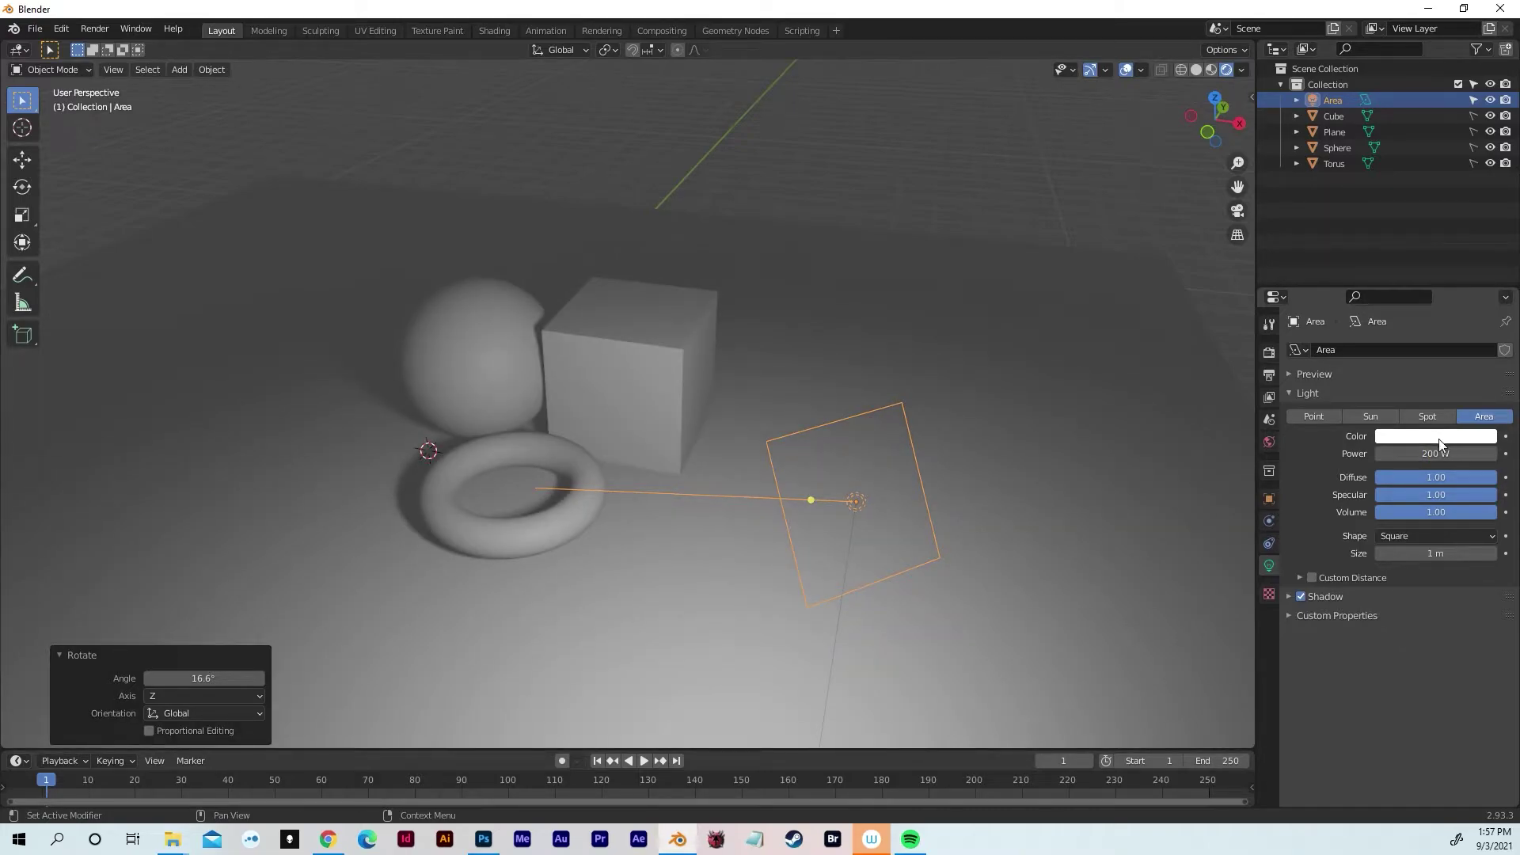
# - Tint the area light's color a pale yellow and deselect the light
pyautogui.click(1440, 438)
pyautogui.click(1410, 287)
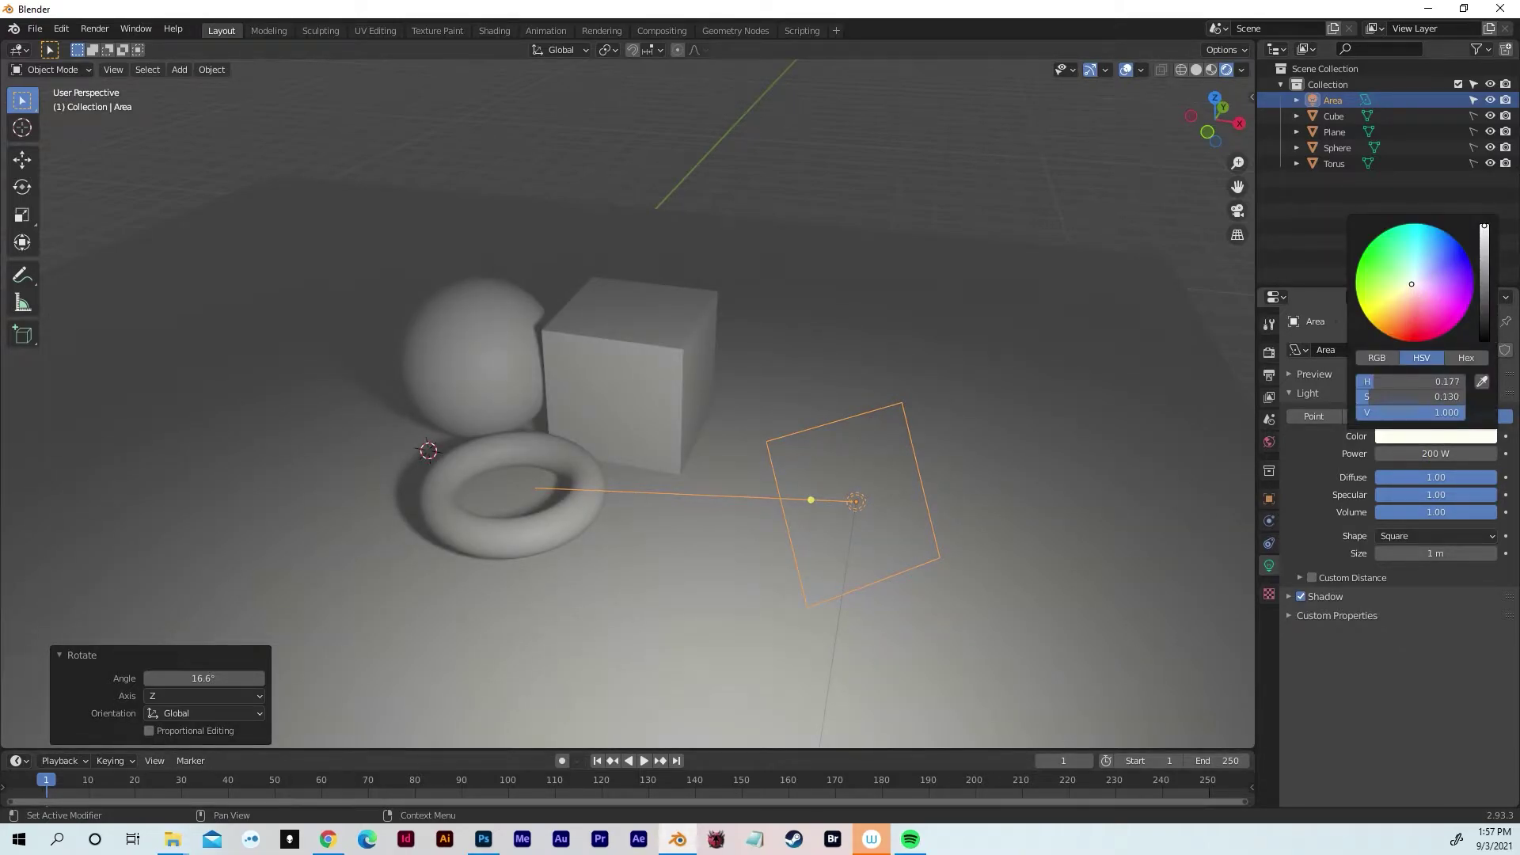
pyautogui.click(1080, 396)
pyautogui.keyDown('shift'); pyautogui.moveTo(934, 381); pyautogui.dragTo(956, 337, button='middle'); pyautogui.keyUp('shift')
pyautogui.click(957, 336)
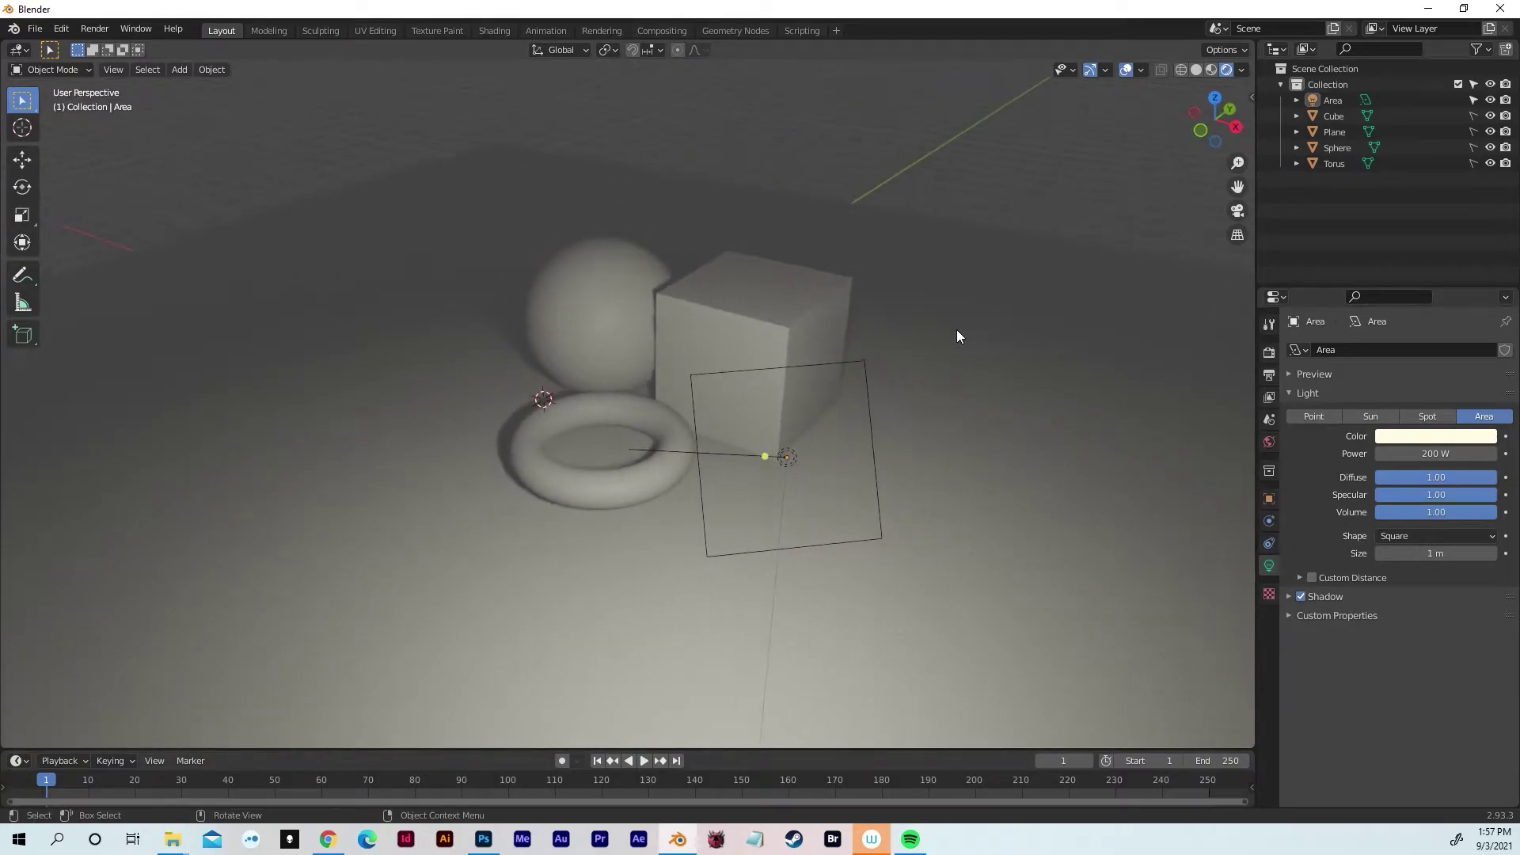
# - Enable contact shadows for the area light, inspect the shadows around the objects, and deselect the light
pyautogui.click(787, 457)
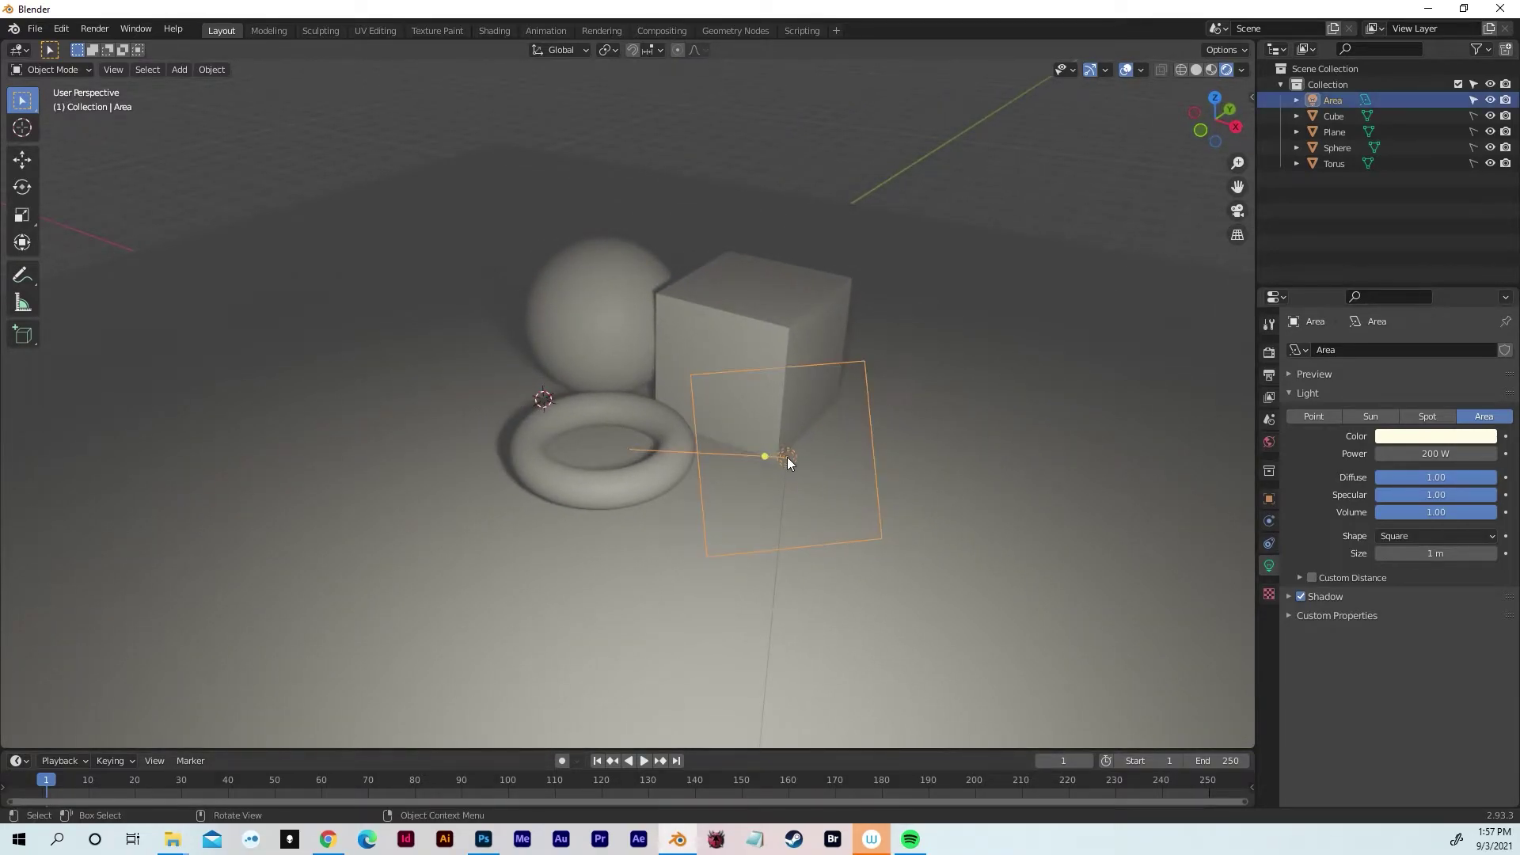
pyautogui.click(1288, 597)
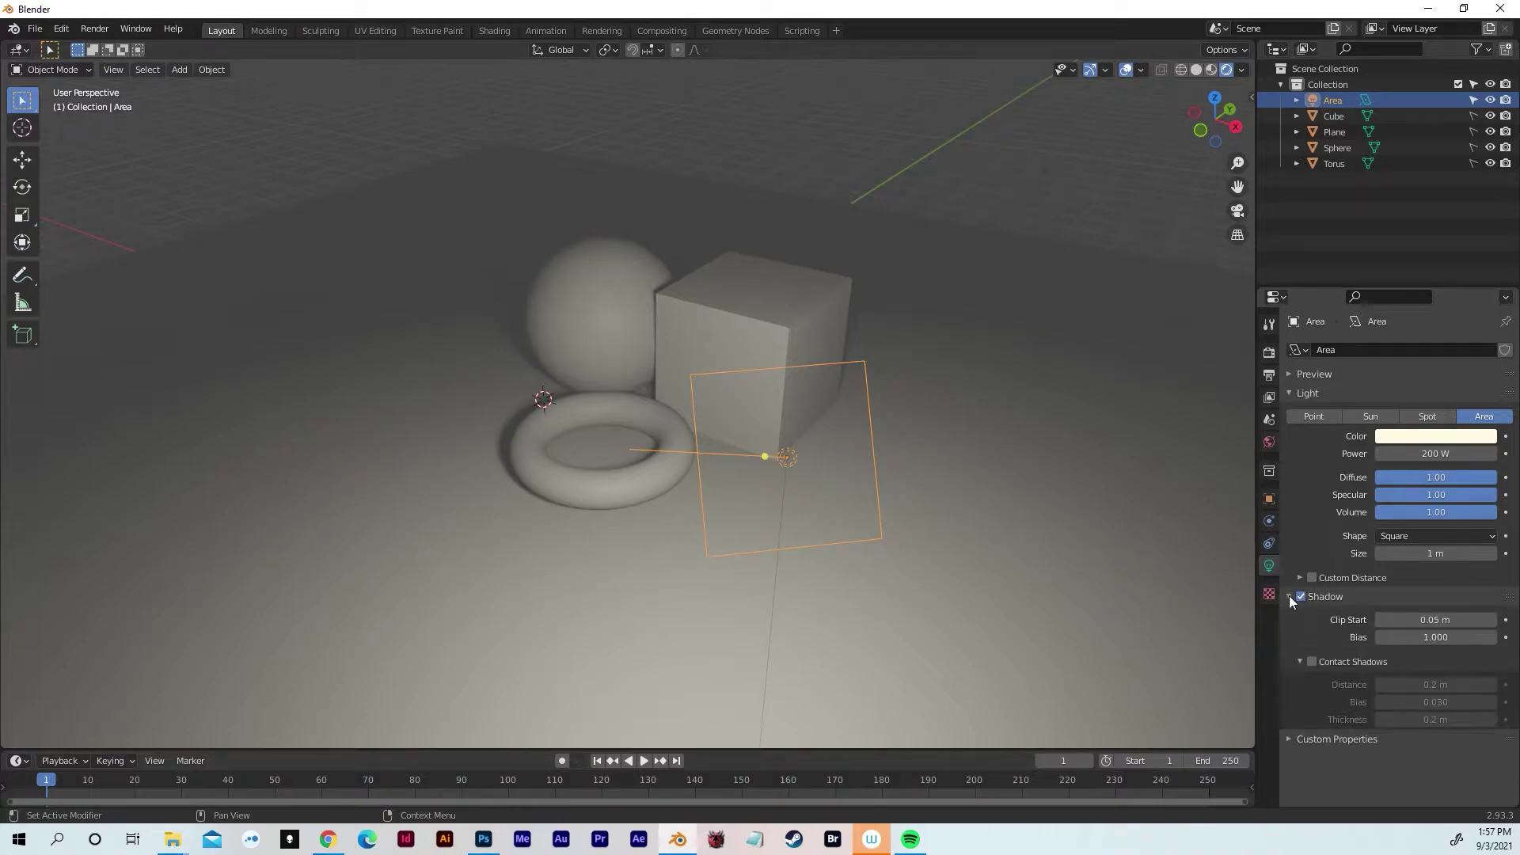
pyautogui.click(1312, 662)
pyautogui.moveTo(887, 523); pyautogui.dragTo(648, 514, button='middle')
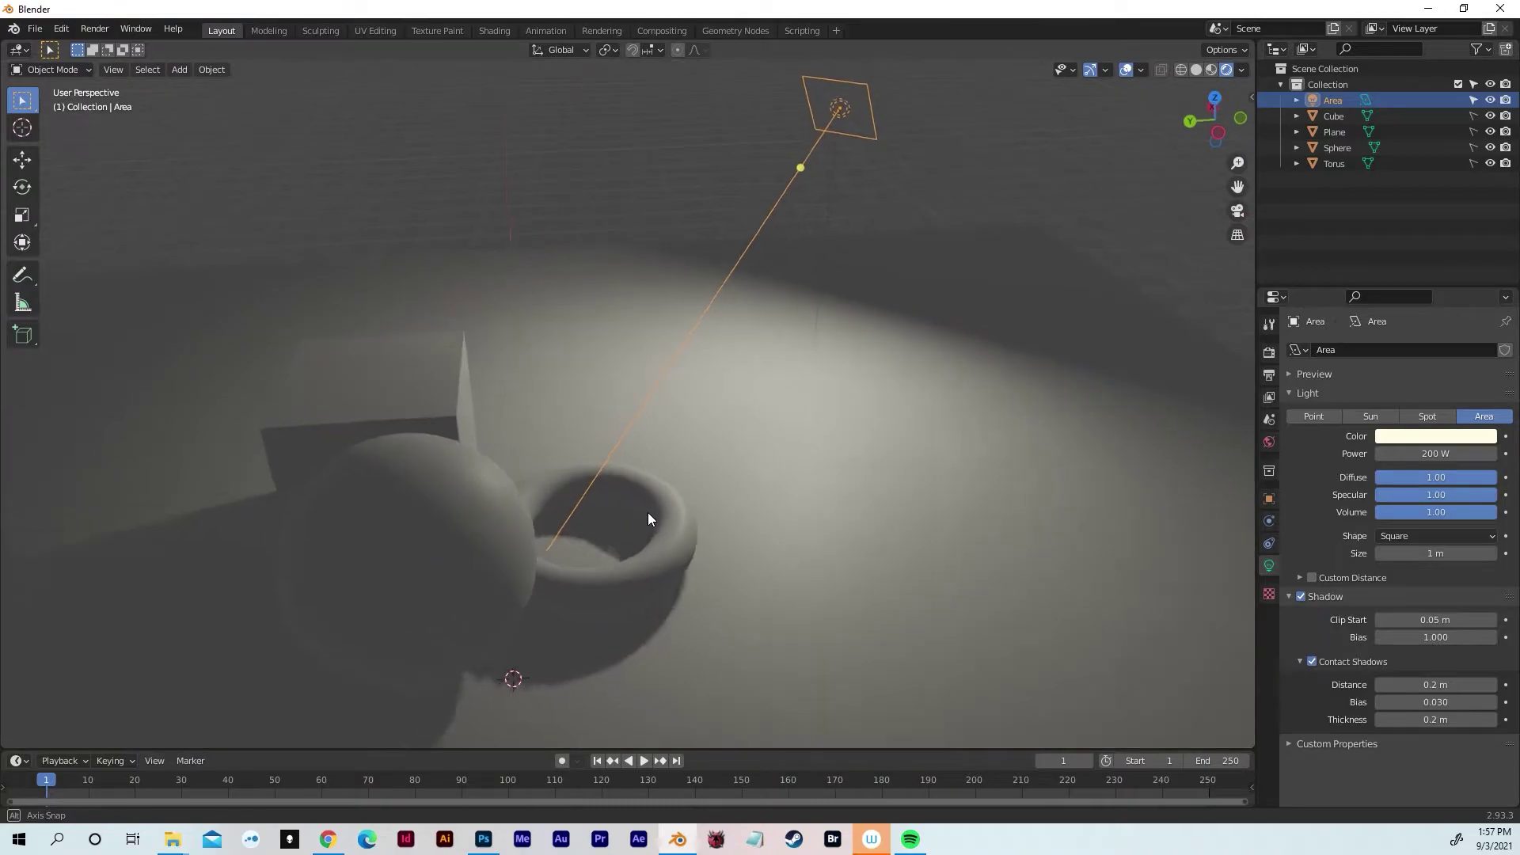
pyautogui.moveTo(786, 415); pyautogui.dragTo(586, 474, button='middle')
pyautogui.moveTo(590, 657); pyautogui.dragTo(688, 511, button='middle')
pyautogui.click(711, 524)
pyautogui.scroll(-2, 719, 529)
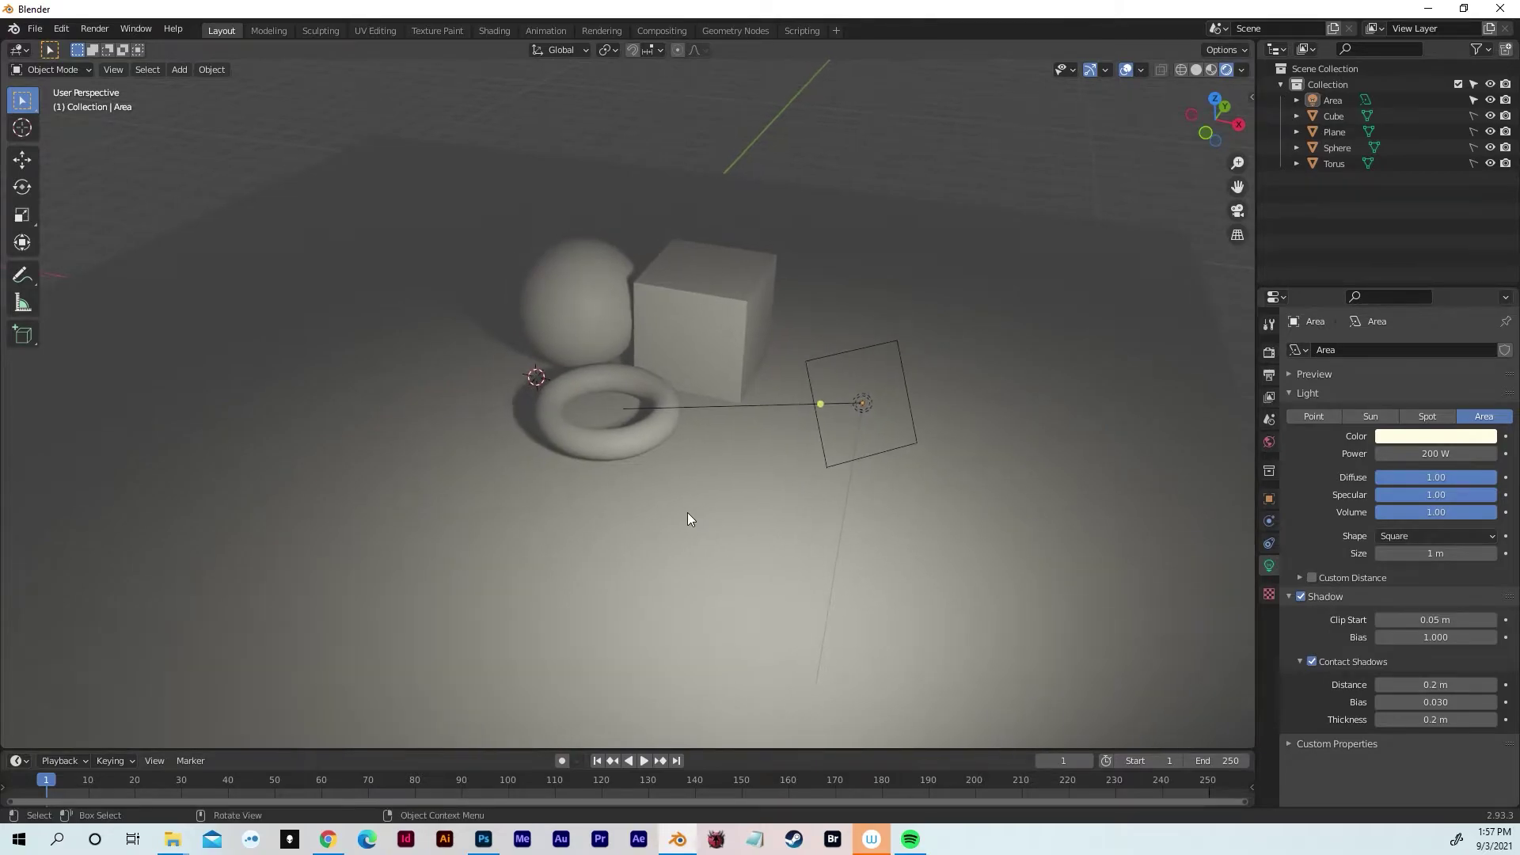
# - Duplicate the area light and move the copy about 9.12 m along negative X to the other side of the objects
pyautogui.click(861, 405)
pyautogui.hotkey('shift', 'd')
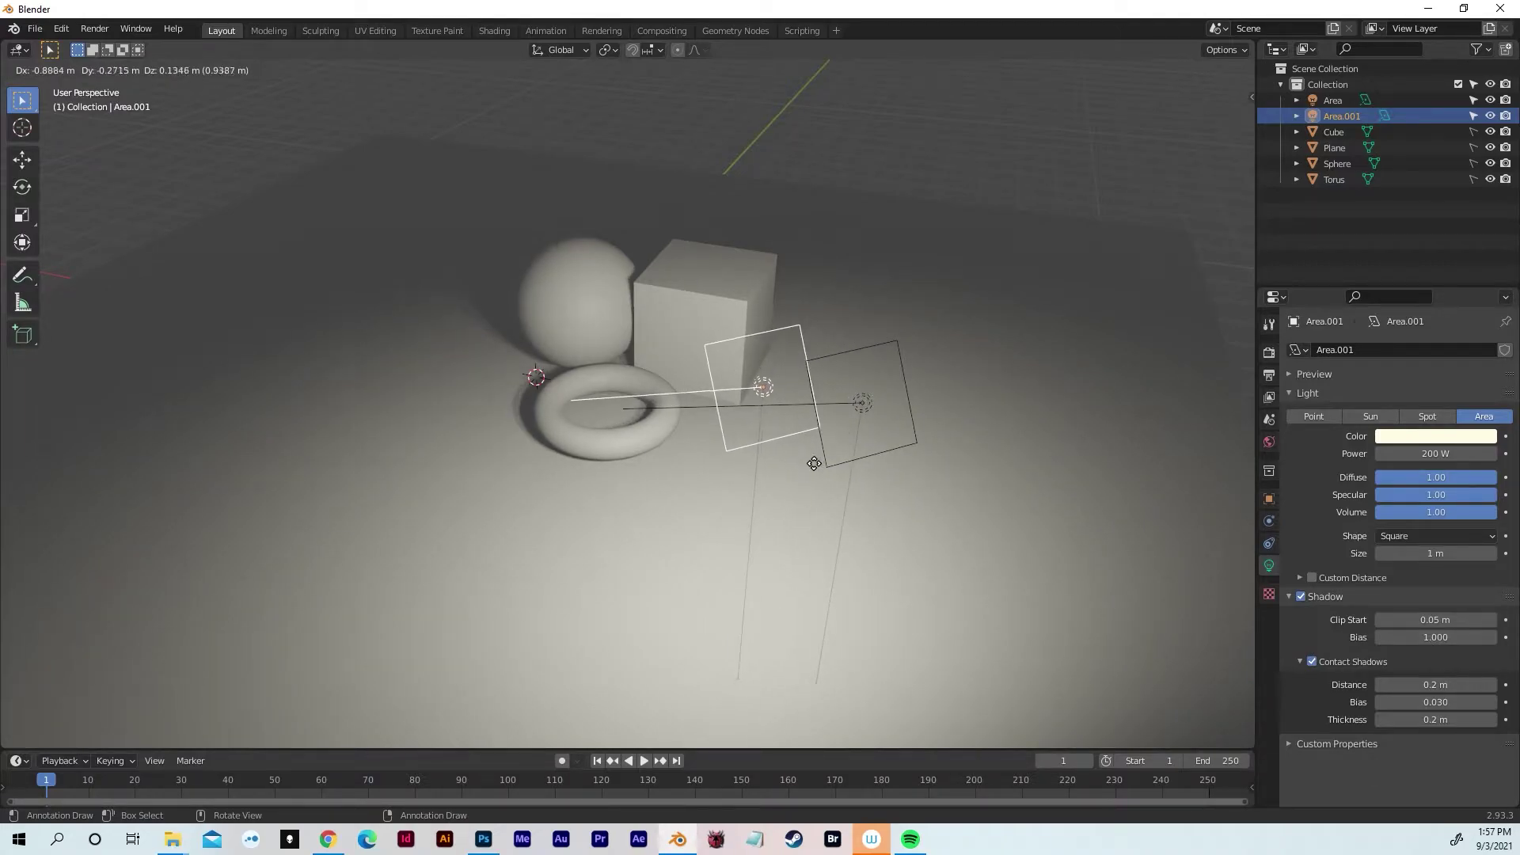
pyautogui.press('x')
pyautogui.click(198, 268)
# - Rotate the duplicated area light about -78° around the global Z axis so it points at the objects
pyautogui.moveTo(198, 268); pyautogui.dragTo(410, 323, button='middle')
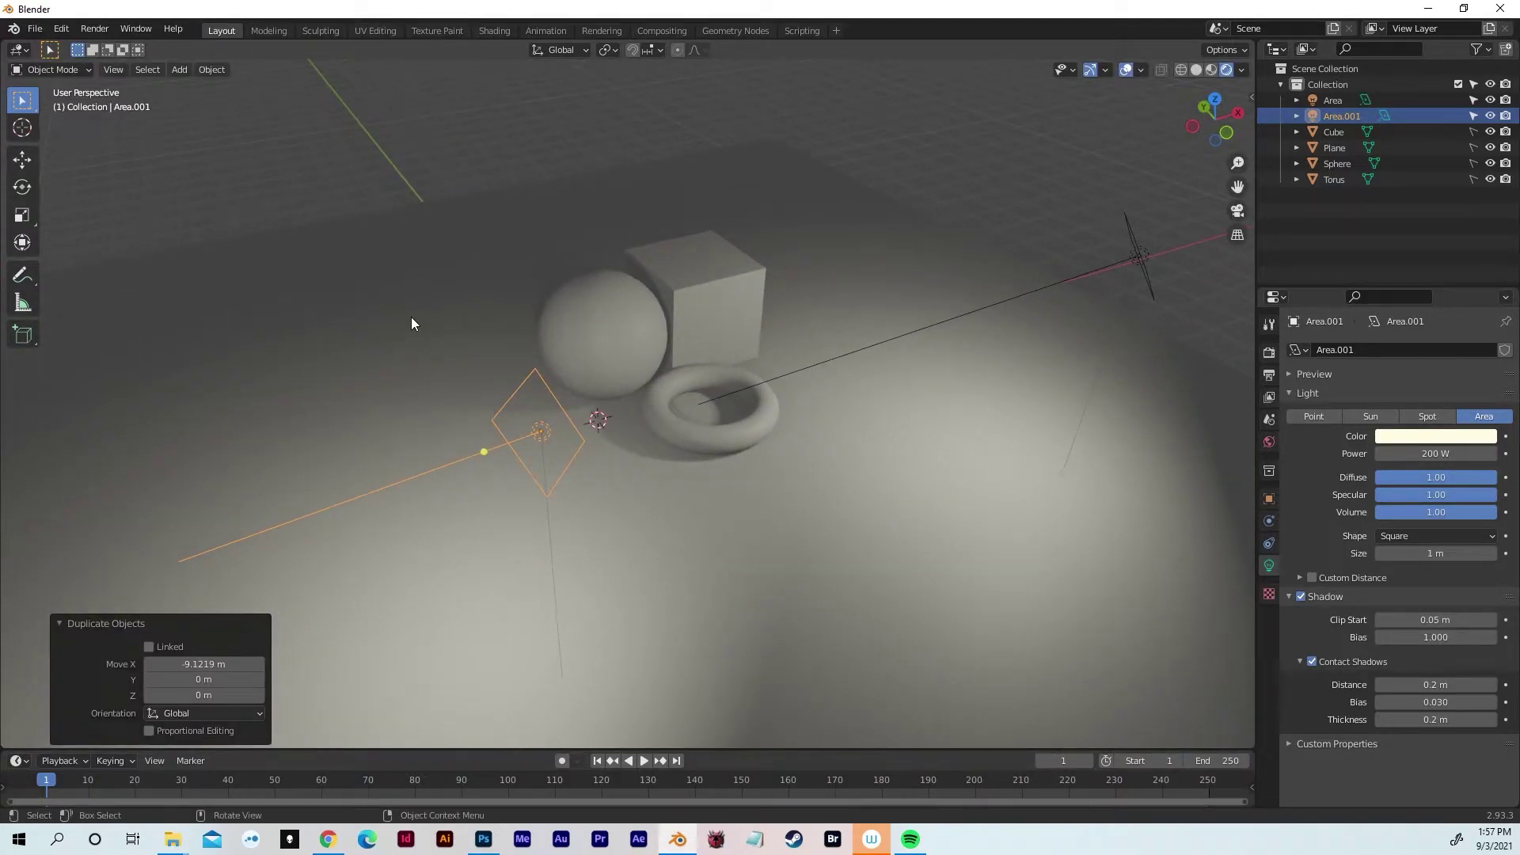
pyautogui.press('r')
pyautogui.press('z')
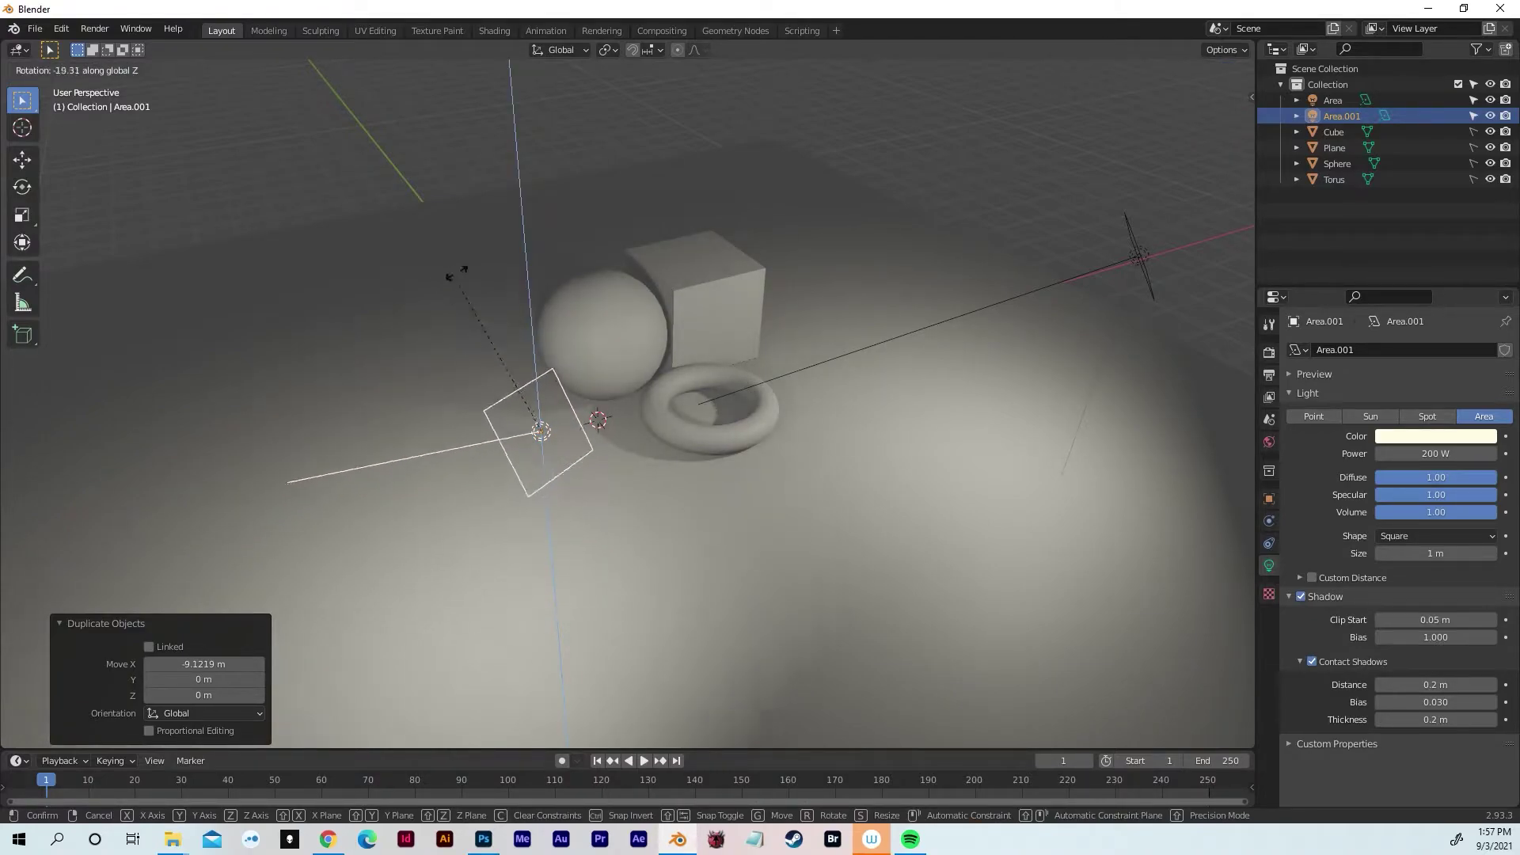
pyautogui.click(602, 268)
# - Set the second area light's power to 100 W
pyautogui.moveTo(602, 267); pyautogui.dragTo(729, 316, button='middle')
pyautogui.click(1441, 454)
pyautogui.click(1441, 456)
pyautogui.write('100')
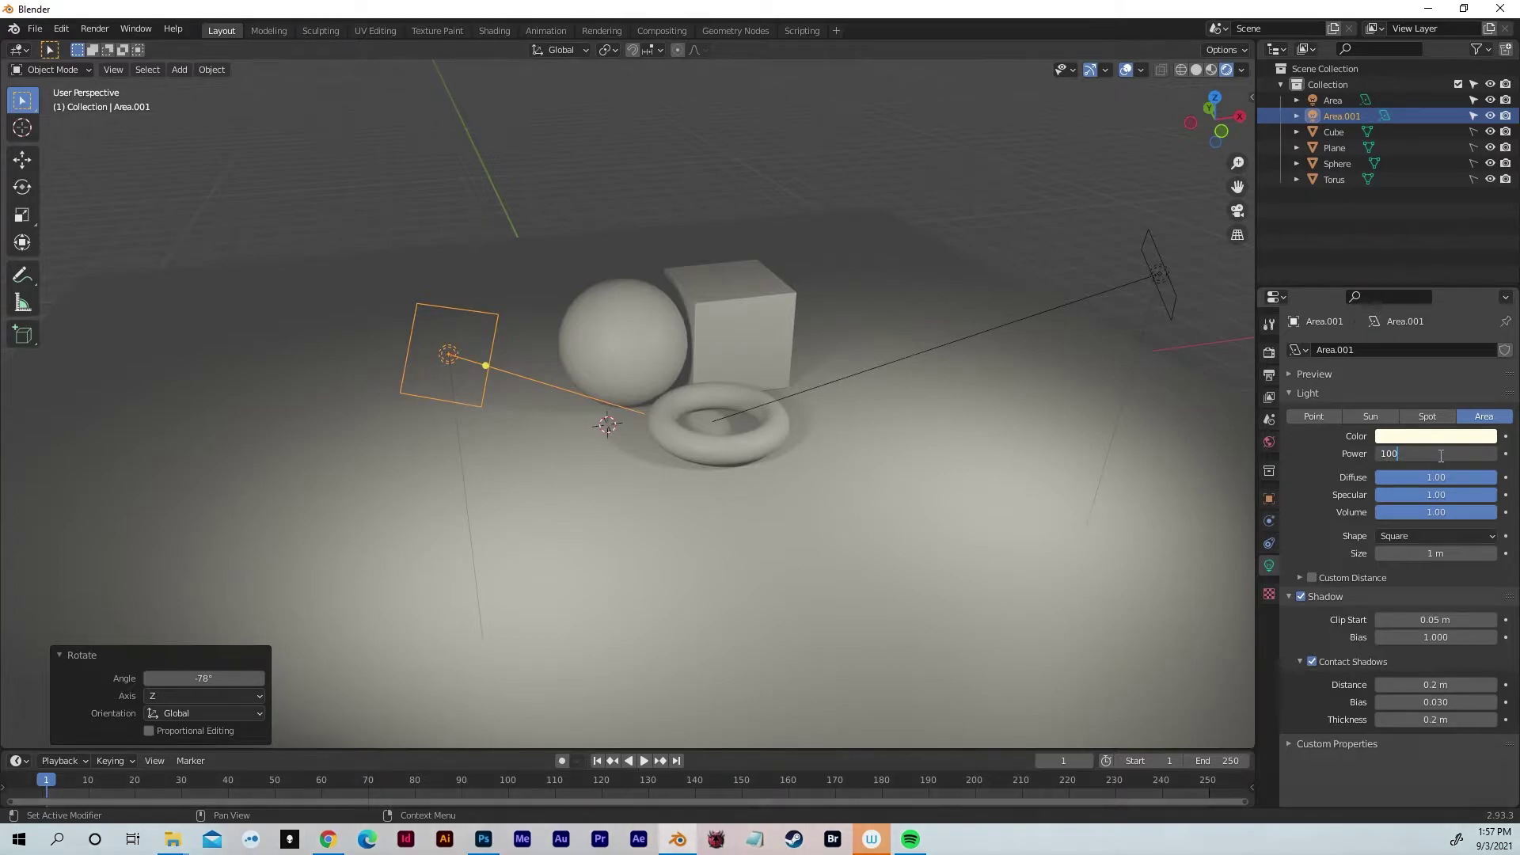
pyautogui.press('Return')
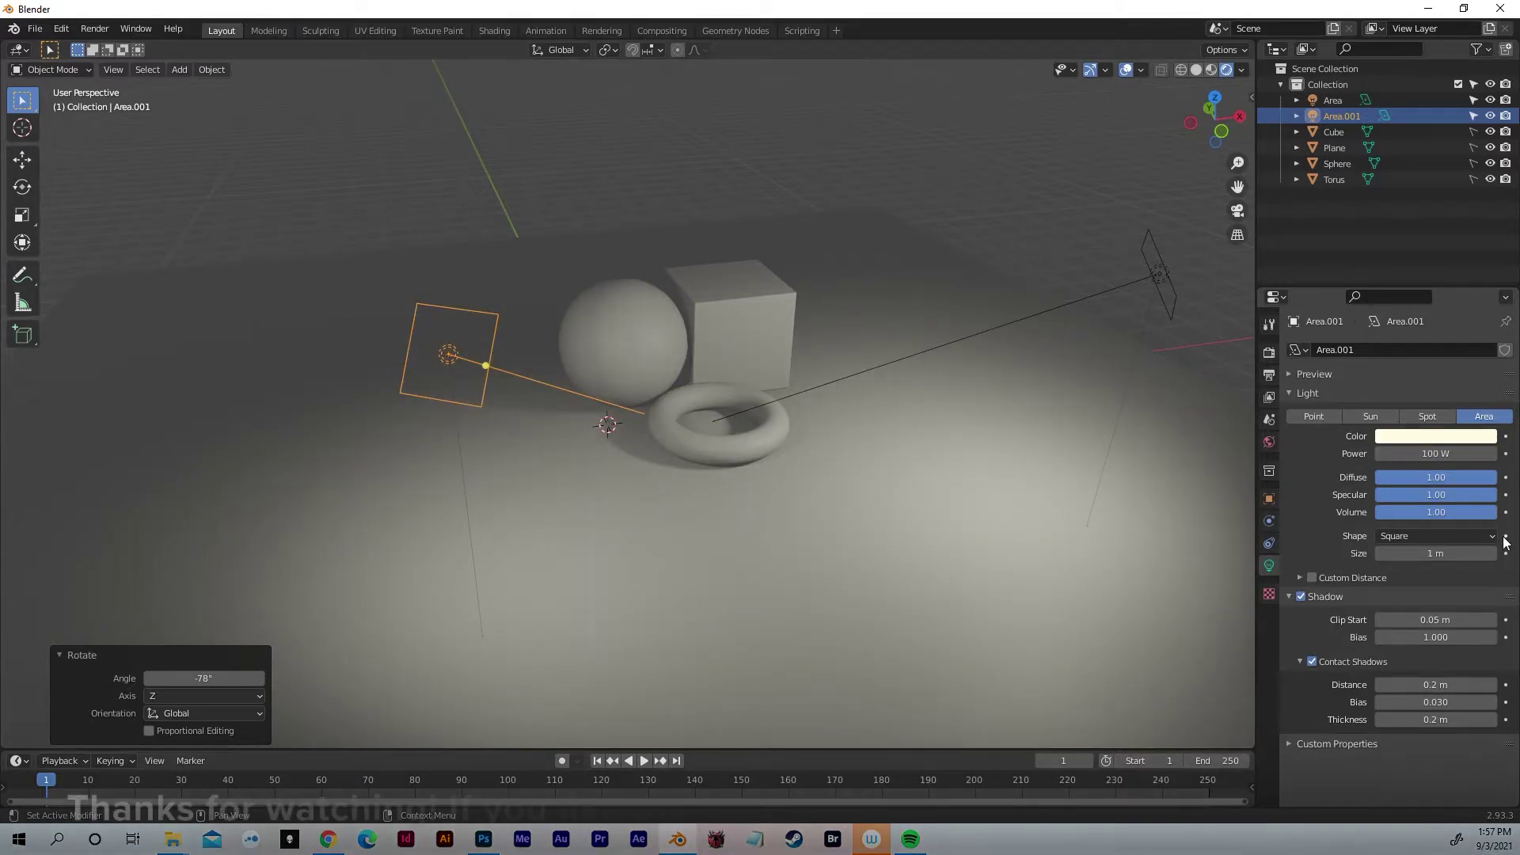
# - Tint the second area light's color a pale blue and deselect the light
pyautogui.click(1394, 436)
pyautogui.click(1417, 272)
pyautogui.click(900, 480)
# - Duplicate the pale blue area light and move the copy about 12.96 m along Y, behind the objects
pyautogui.moveTo(903, 482); pyautogui.dragTo(733, 380, button='middle')
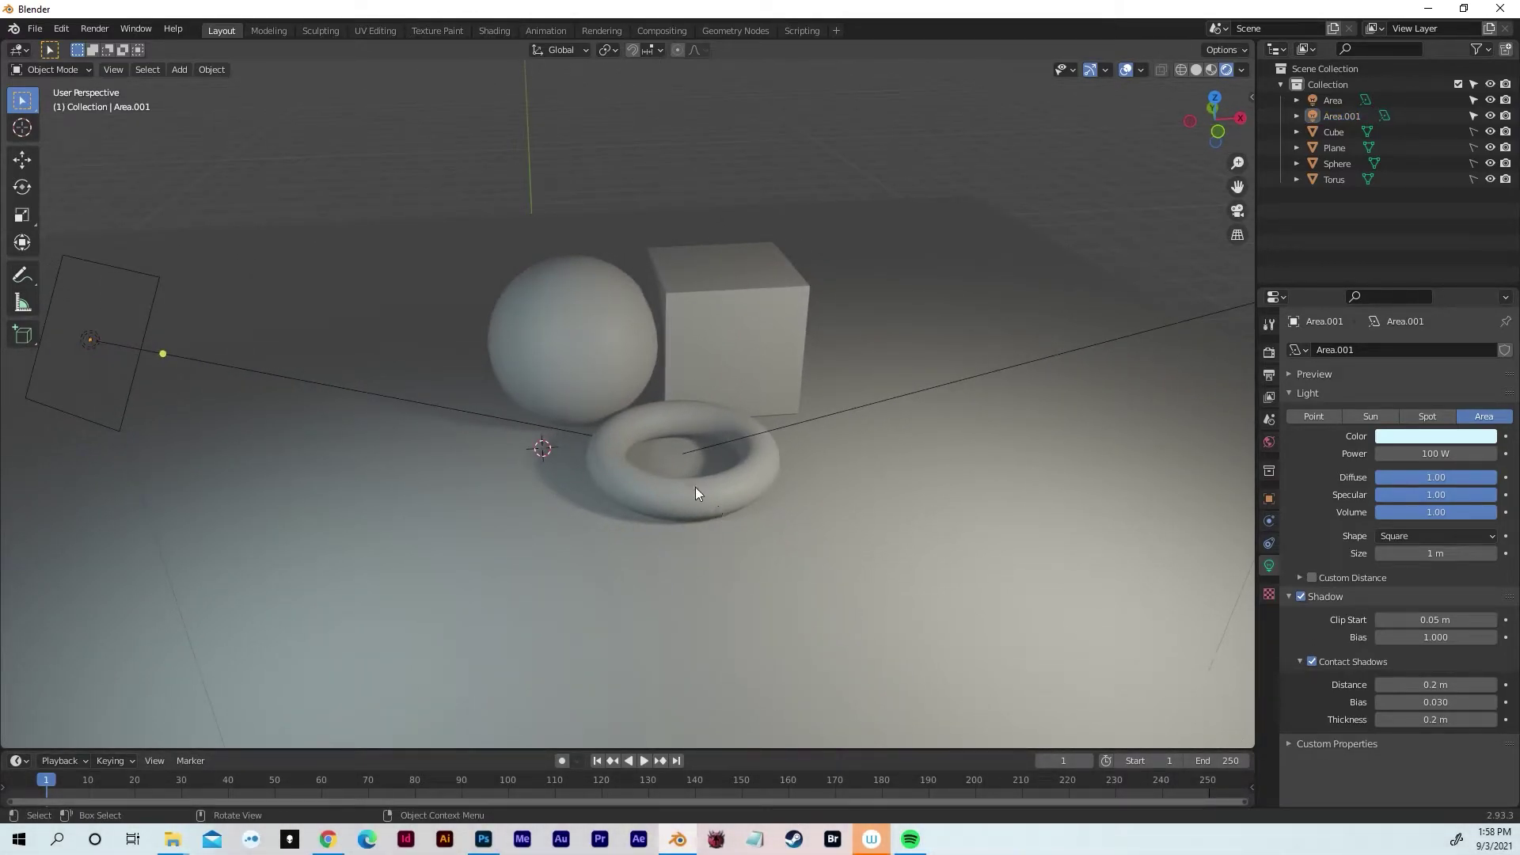
pyautogui.moveTo(518, 460); pyautogui.dragTo(548, 482, button='middle')
pyautogui.moveTo(439, 467); pyautogui.dragTo(508, 481, button='middle')
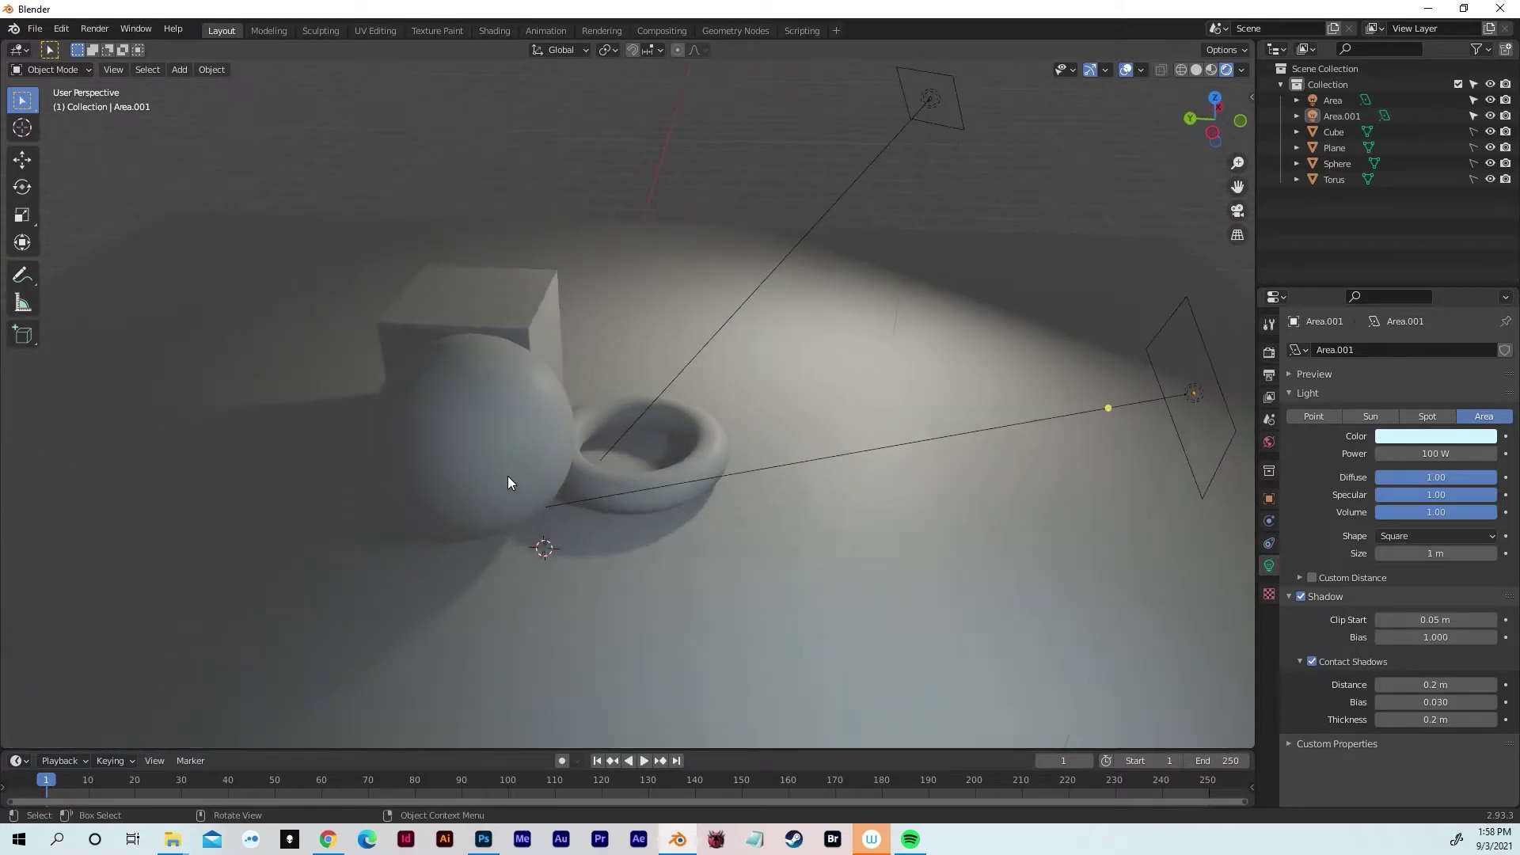
pyautogui.scroll(-4, 509, 480)
pyautogui.click(857, 398)
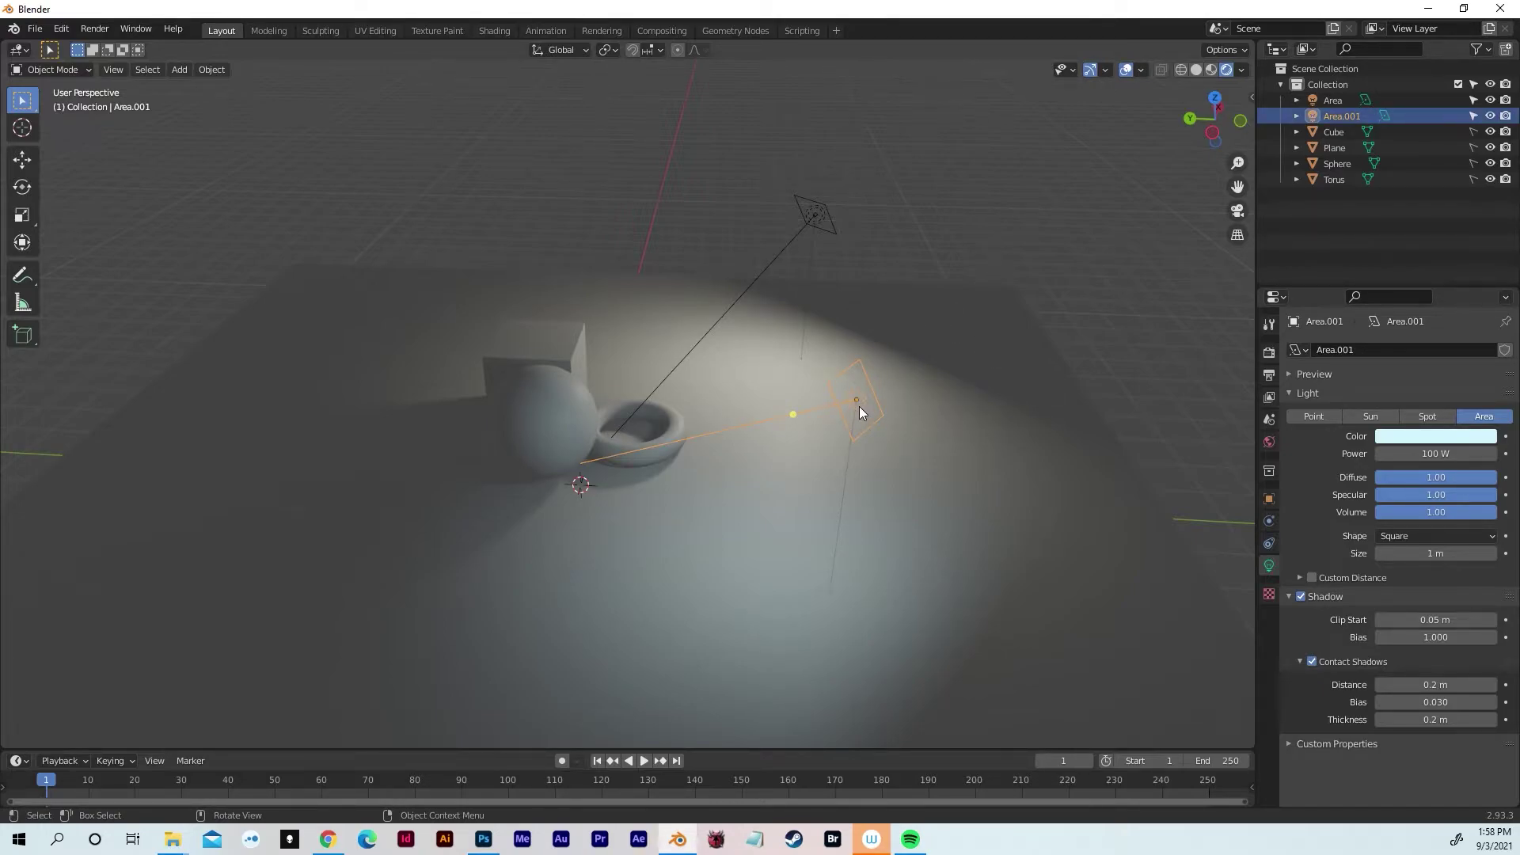
pyautogui.hotkey('shift', 'd')
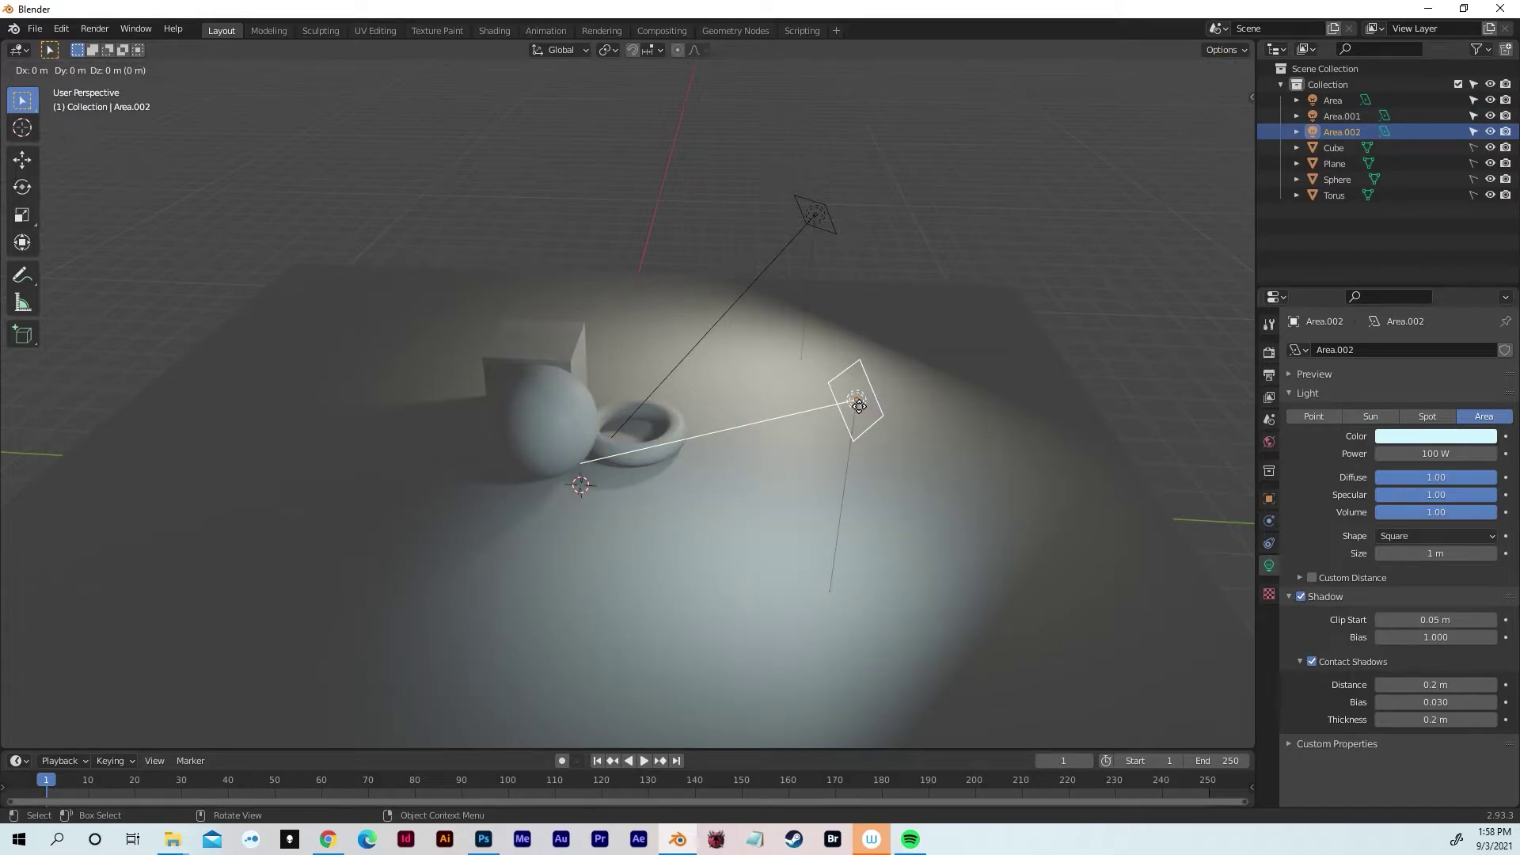
pyautogui.press('y')
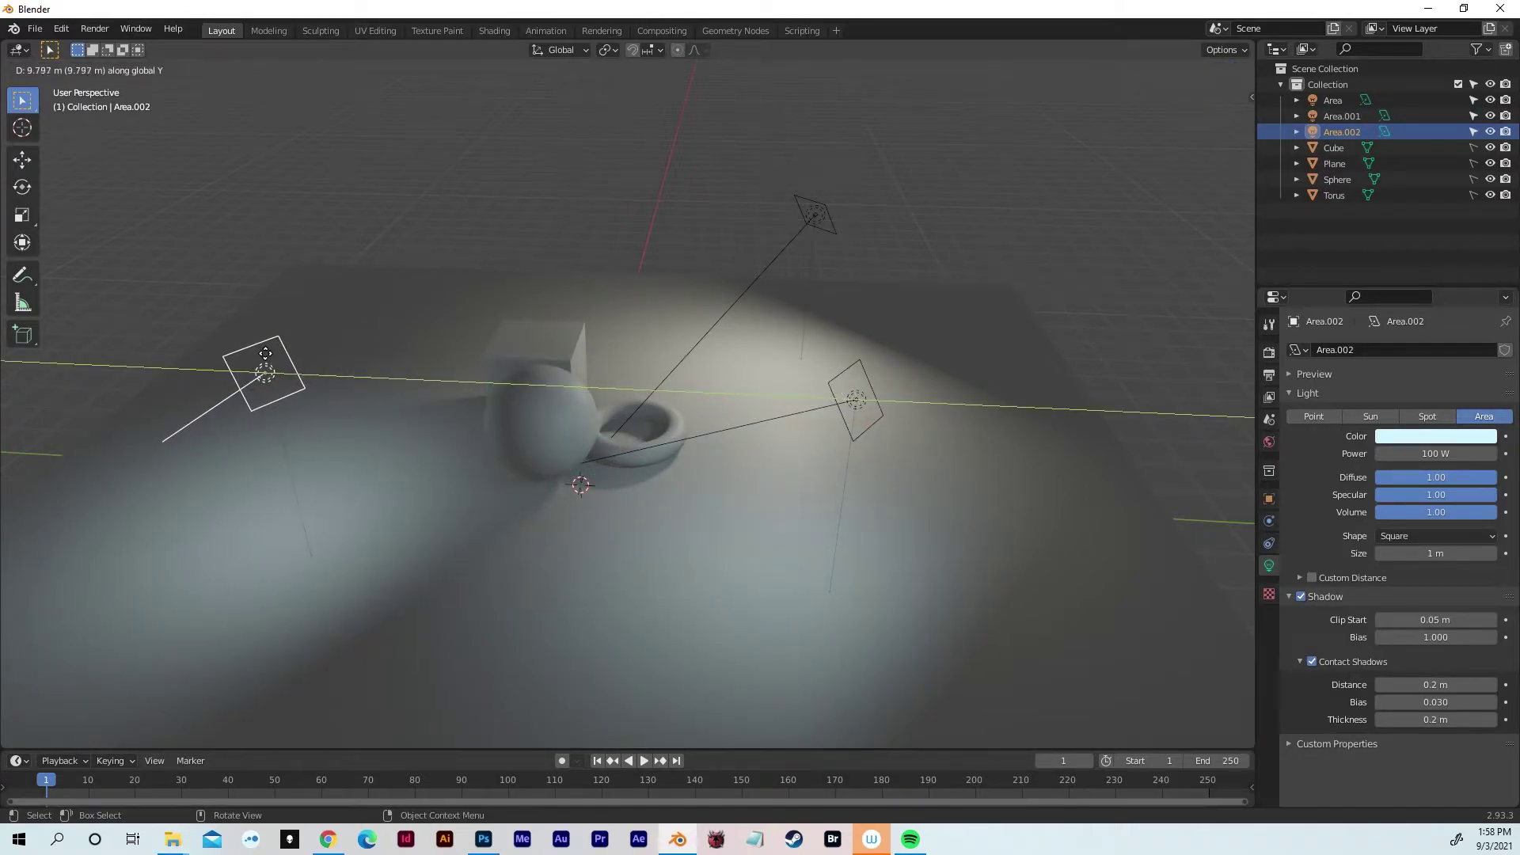
pyautogui.click(111, 333)
# - Rotate the third area light about -111° around the global Z axis to aim it at the objects
pyautogui.moveTo(111, 333); pyautogui.dragTo(448, 316, button='middle')
pyautogui.press('r')
pyautogui.press('z')
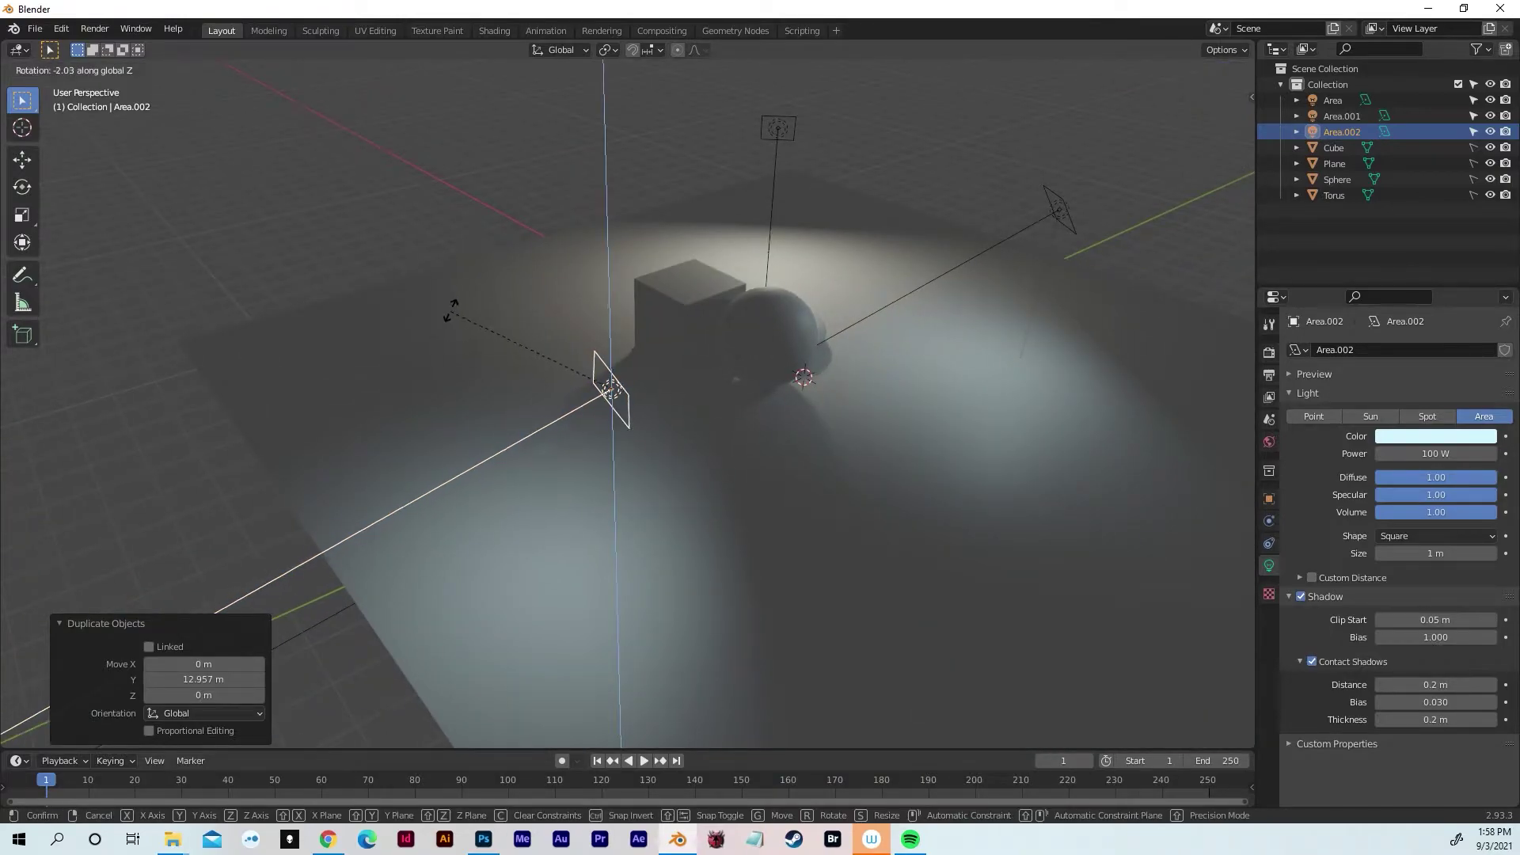
pyautogui.click(678, 321)
# - Raise the third area light about 1.61 m along Z
pyautogui.moveTo(678, 321); pyautogui.dragTo(567, 384, button='middle')
pyautogui.press('g')
pyautogui.press('z')
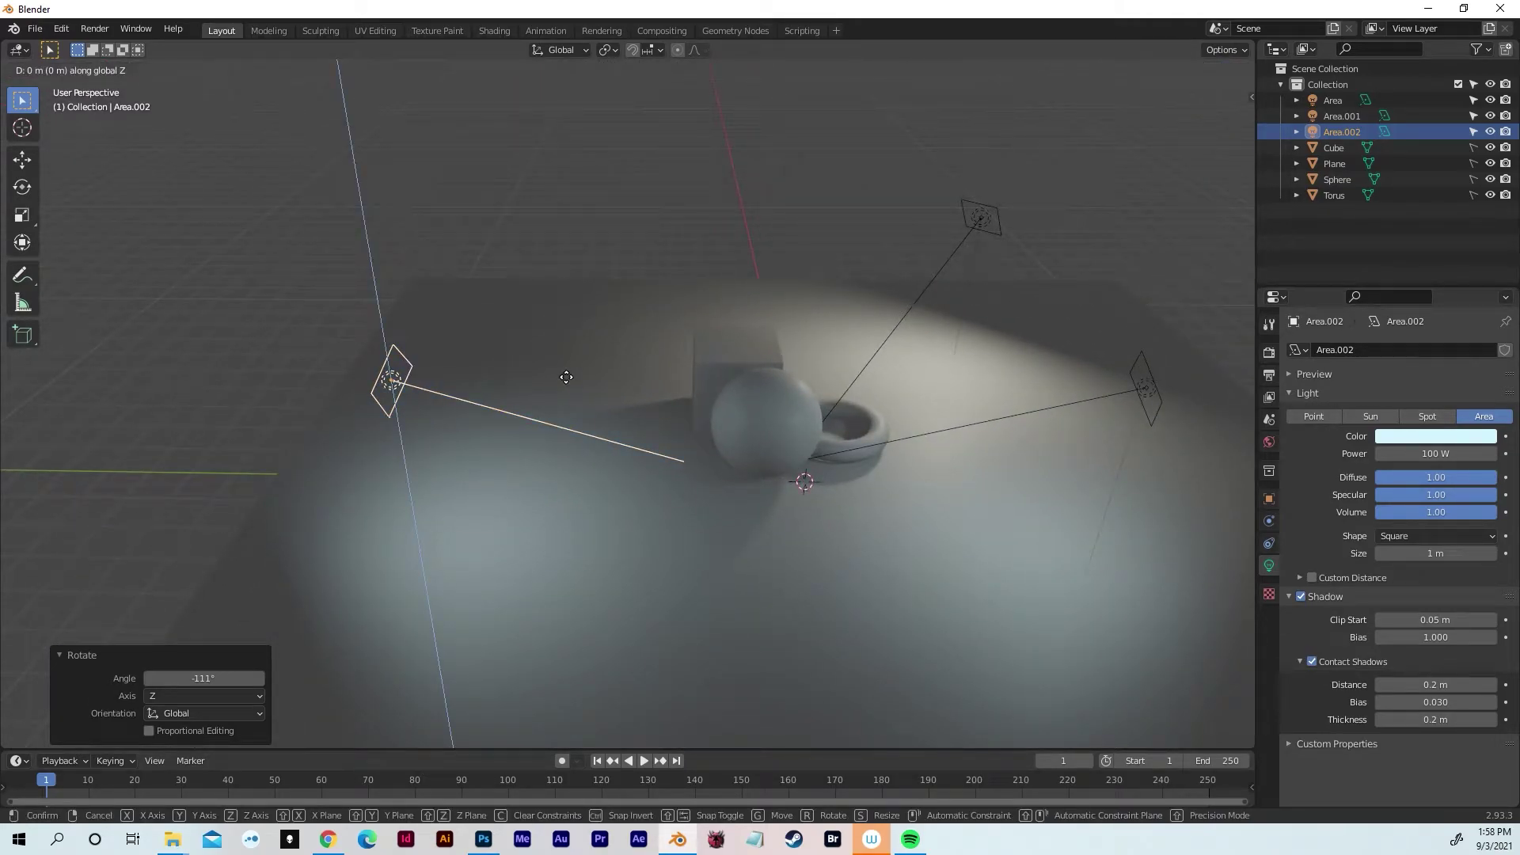
pyautogui.click(521, 304)
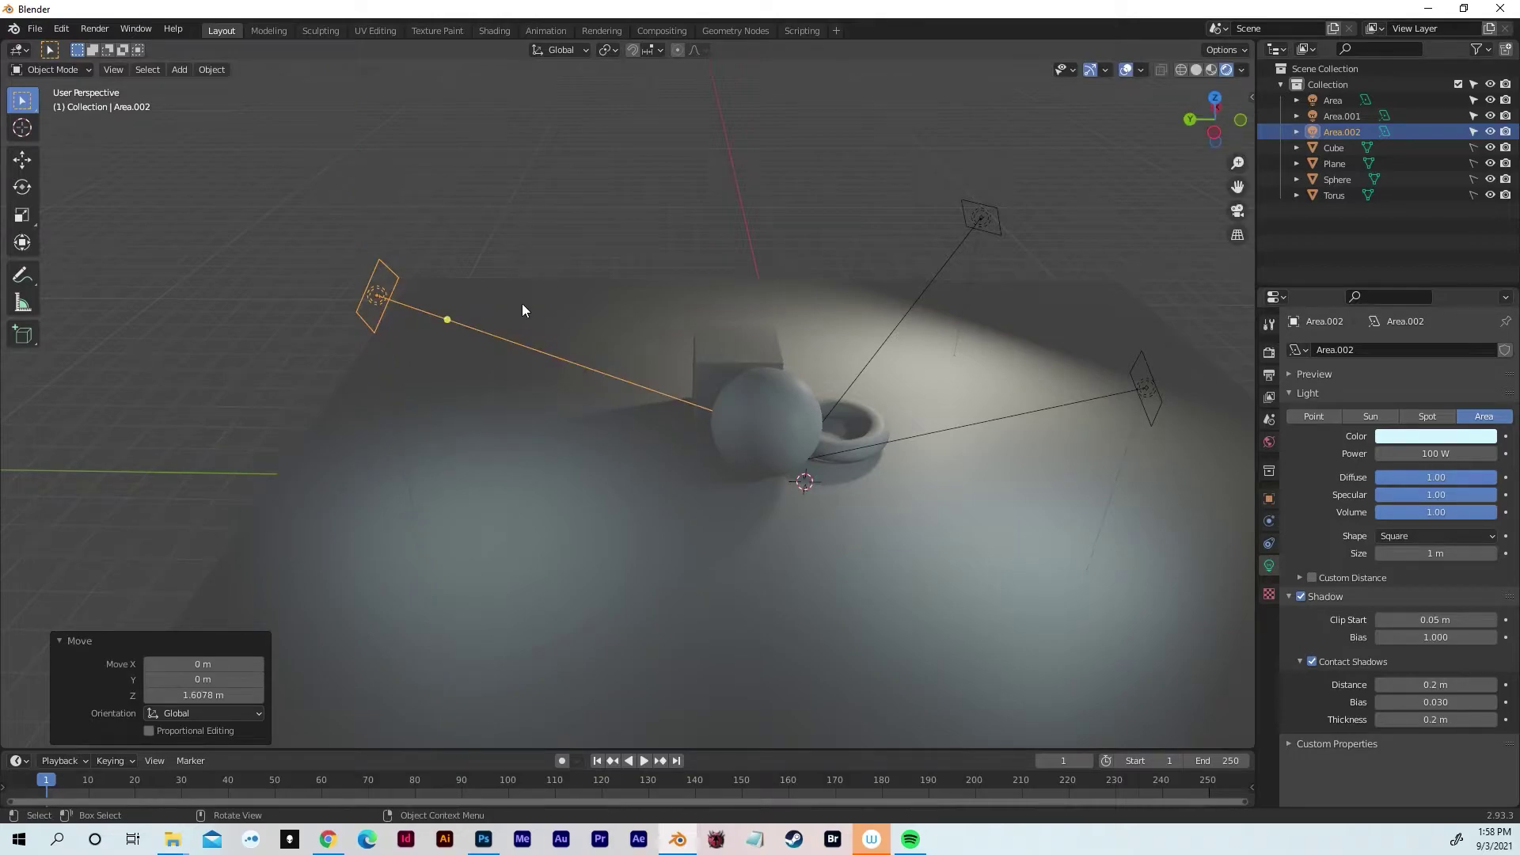
# - Increase the third area light's power to 500 W
pyautogui.moveTo(522, 309); pyautogui.dragTo(575, 311, button='middle')
pyautogui.doubleClick(1427, 452)
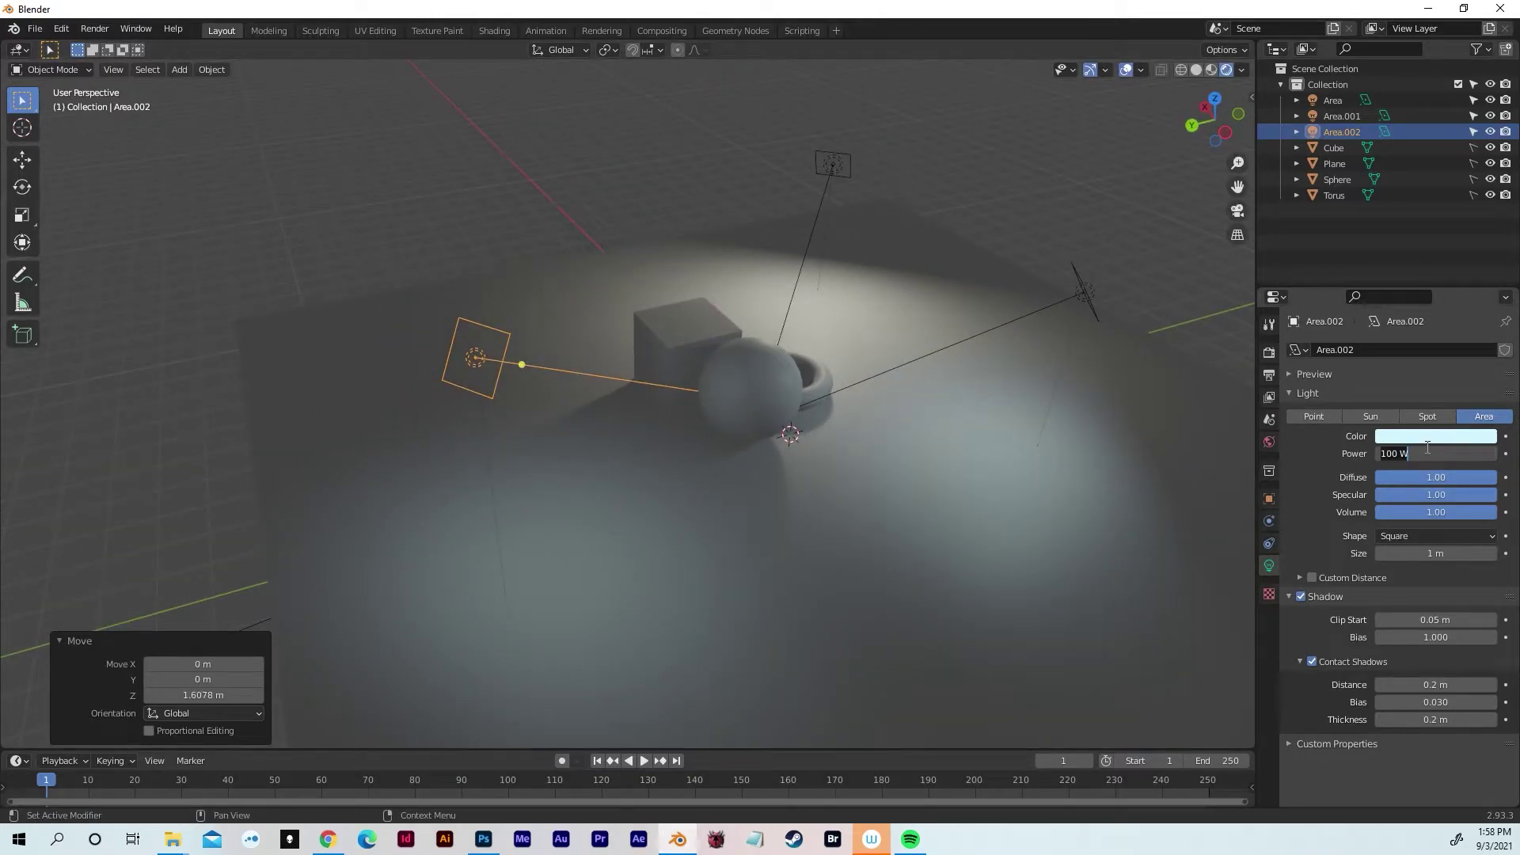
pyautogui.write('500')
pyautogui.press('Return')
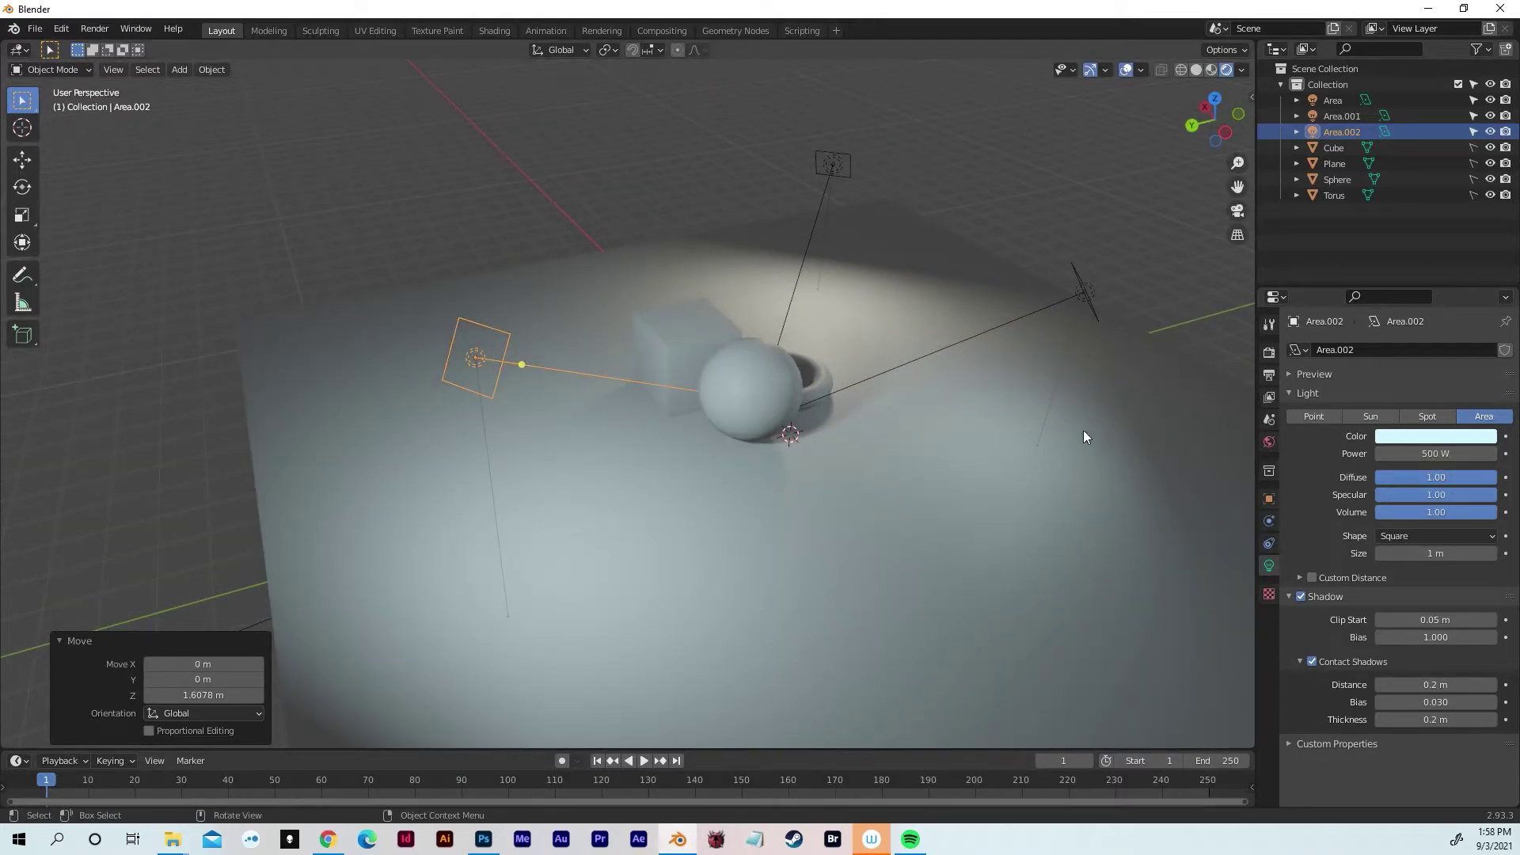
# - Tint the third area light a light green with hue about 0.284 and saturation about 0.67
pyautogui.click(1431, 437)
pyautogui.click(1424, 283)
pyautogui.moveTo(1425, 282); pyautogui.dragTo(1395, 281)
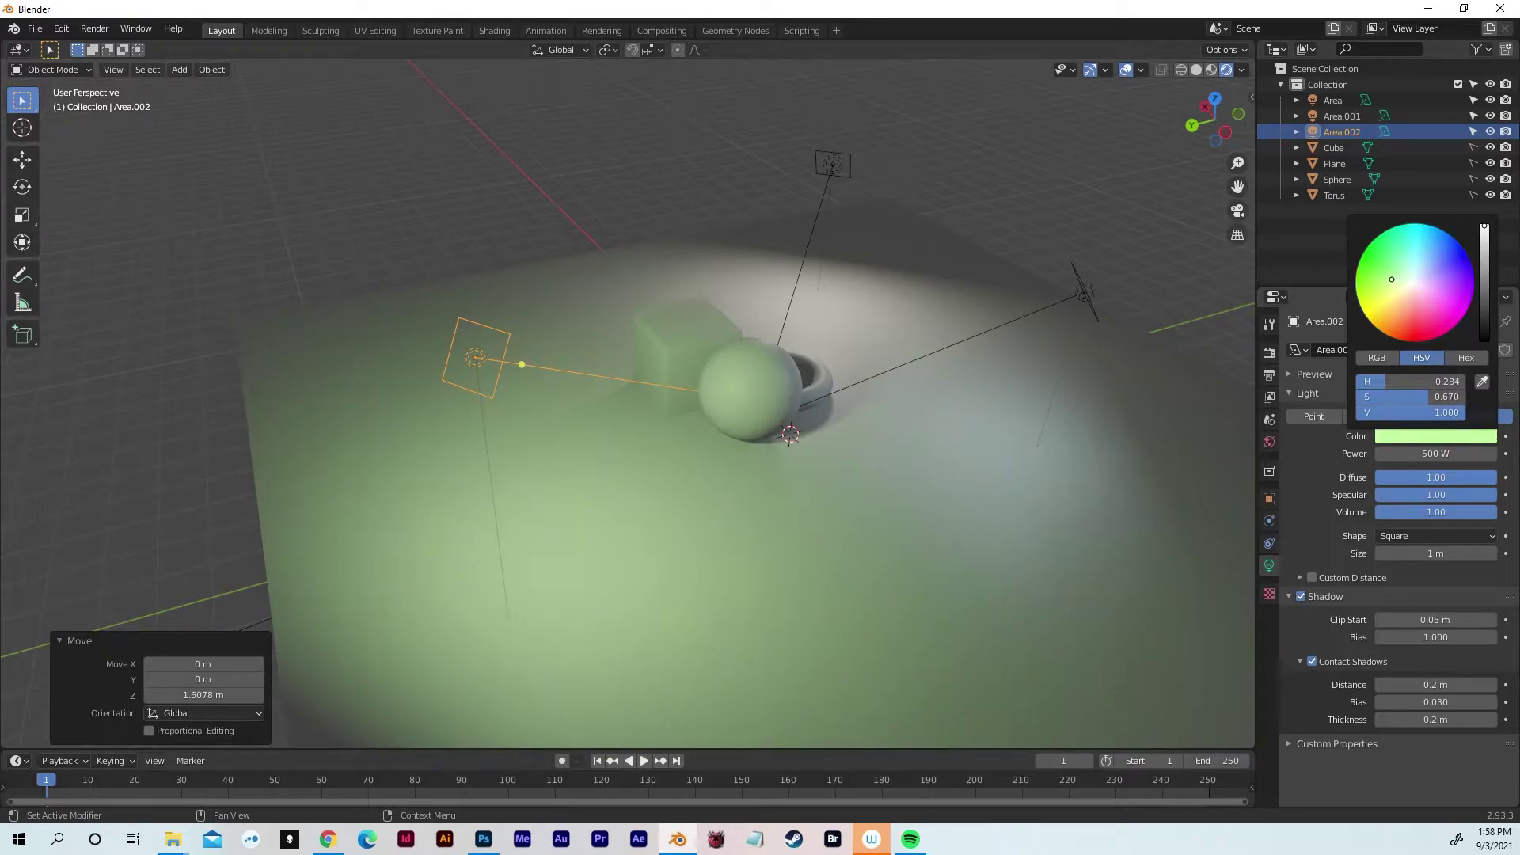
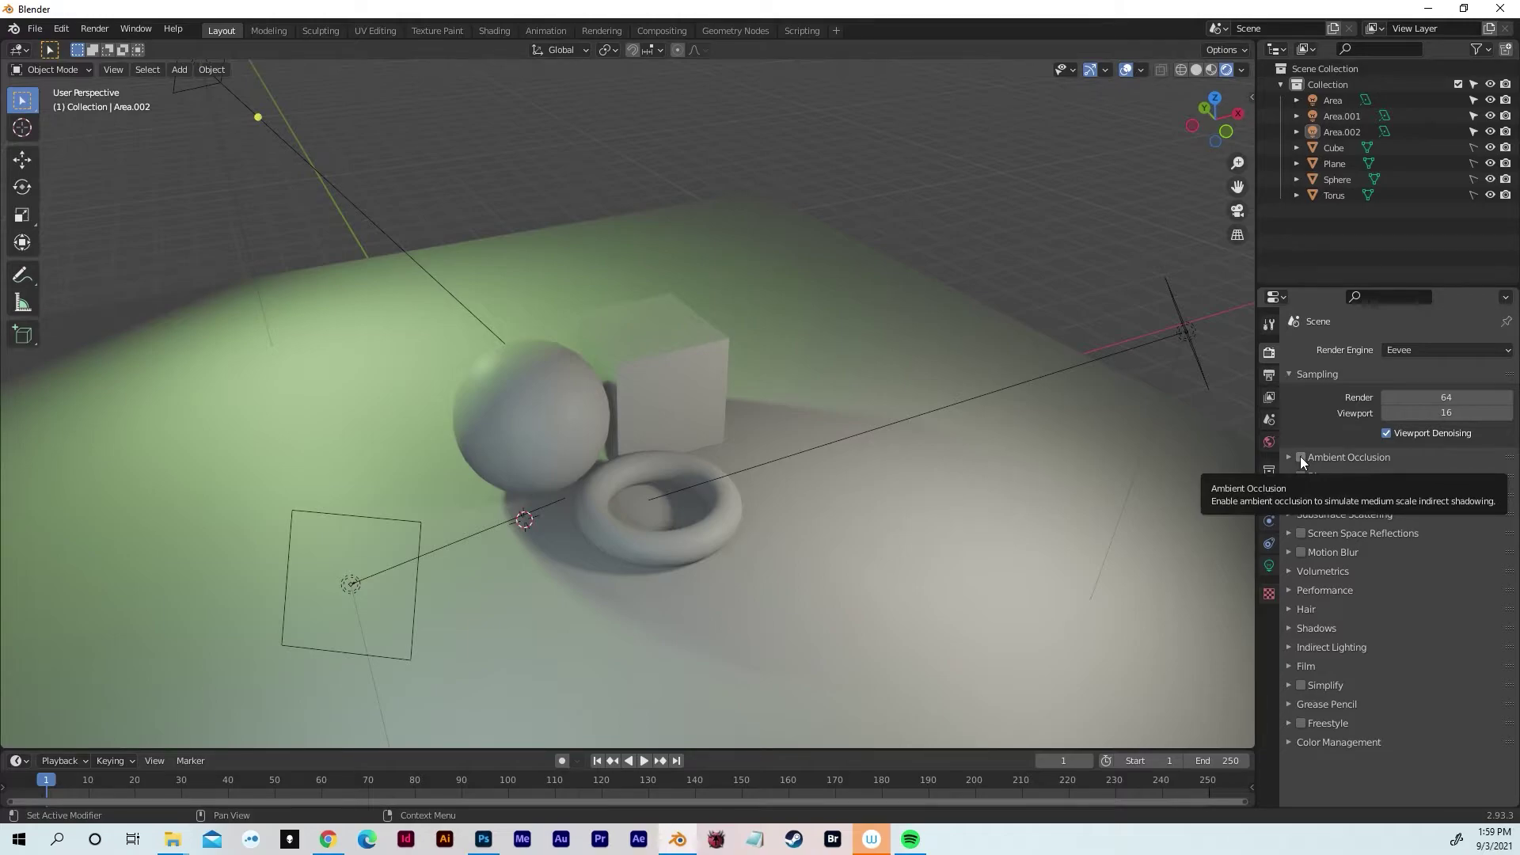
# - Enable Ambient Occlusion, Bloom, Screen Space Reflections and Motion Blur in the Eevee render settings
pyautogui.click(1300, 457)
pyautogui.click(1301, 476)
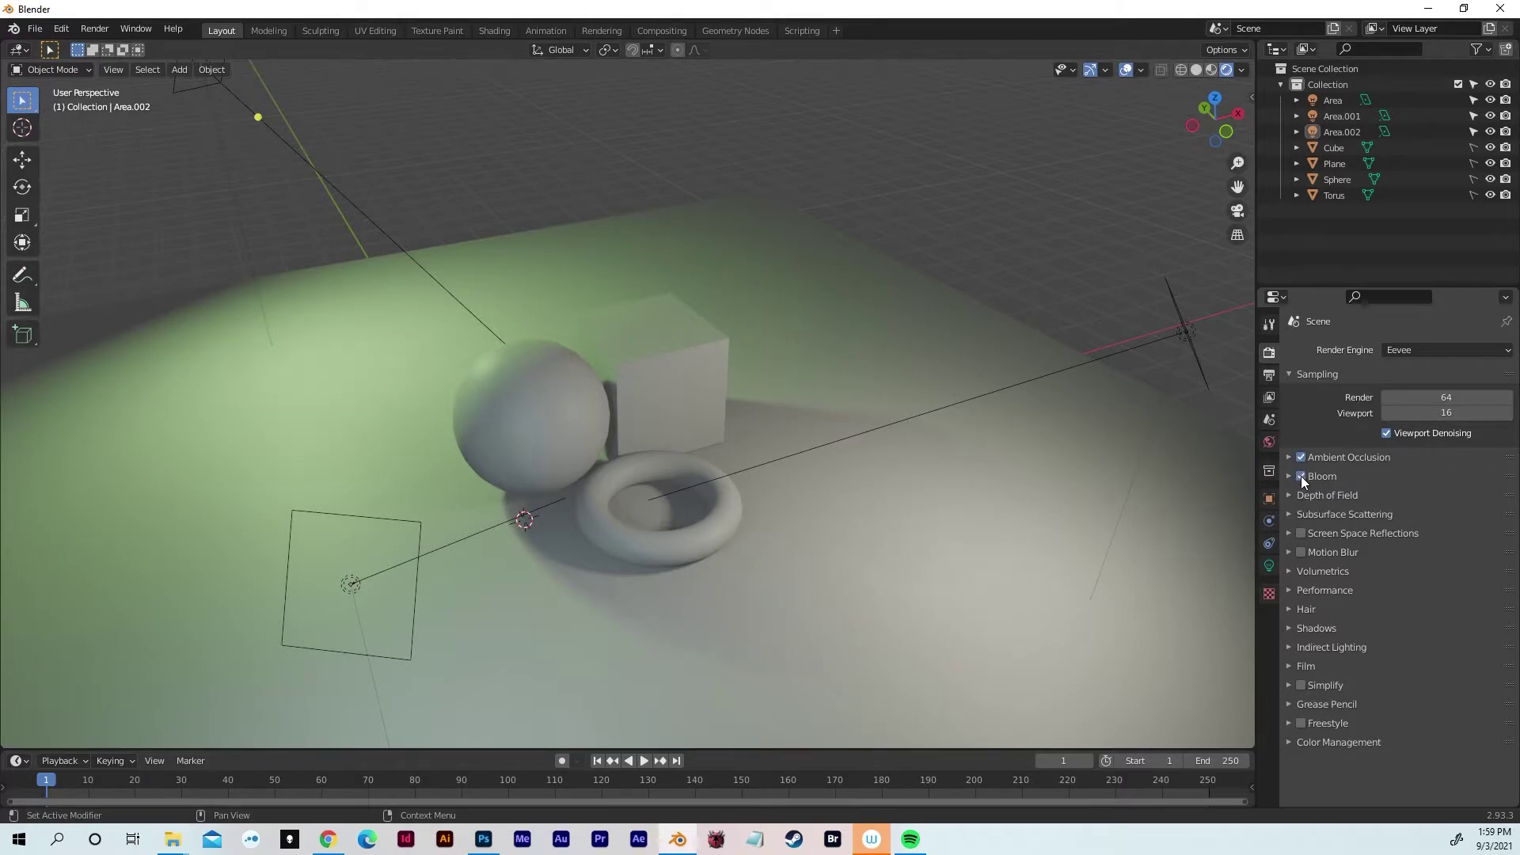
pyautogui.click(1300, 533)
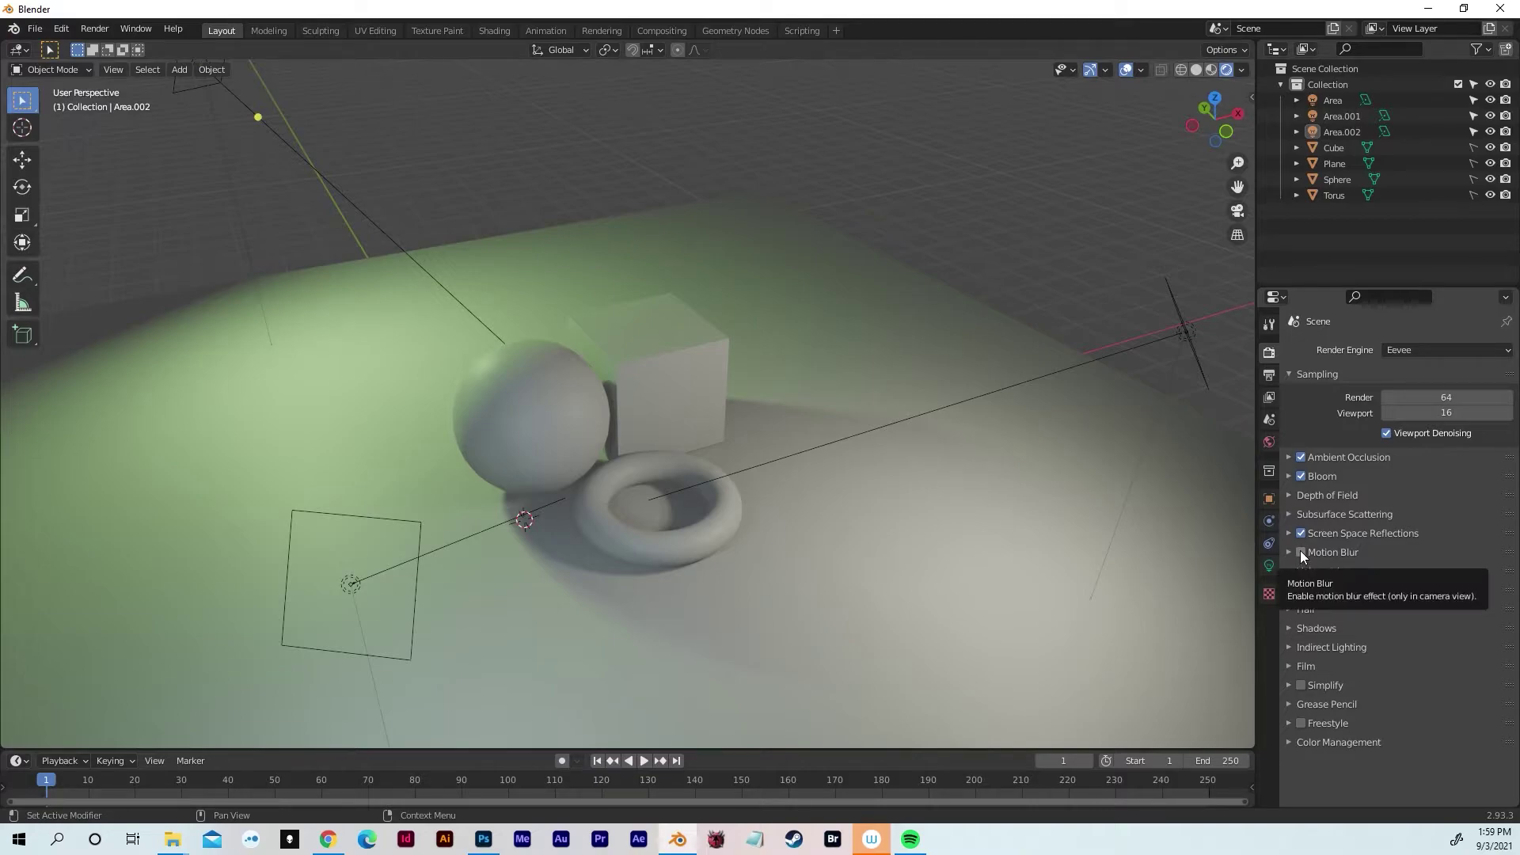
pyautogui.click(1301, 552)
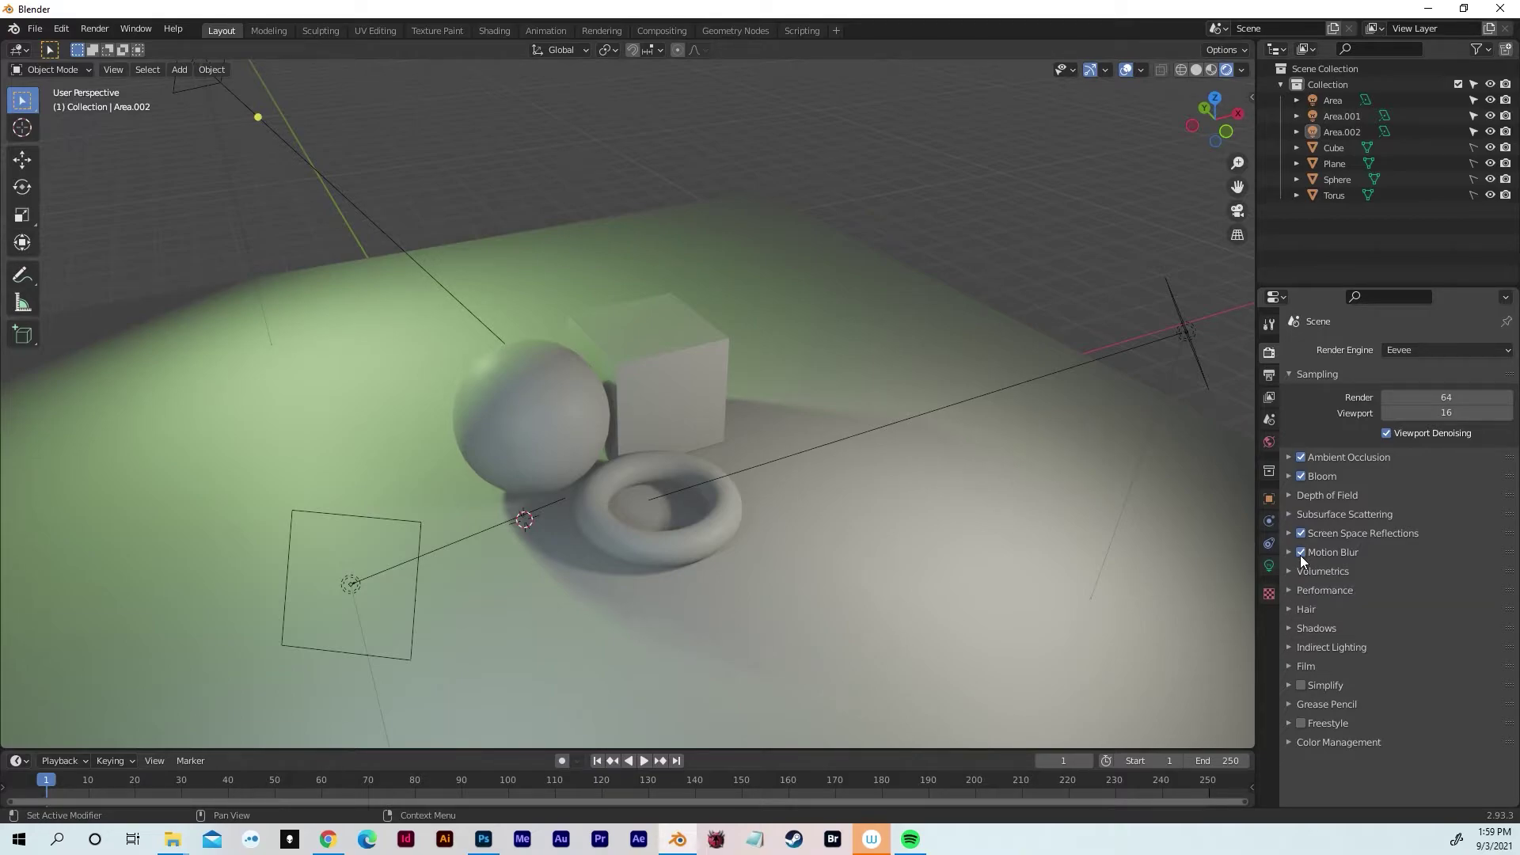
# - Expand the Ambient Occlusion, Bloom and Depth of Field settings and enable Jitter Camera for the depth of field
pyautogui.click(1289, 457)
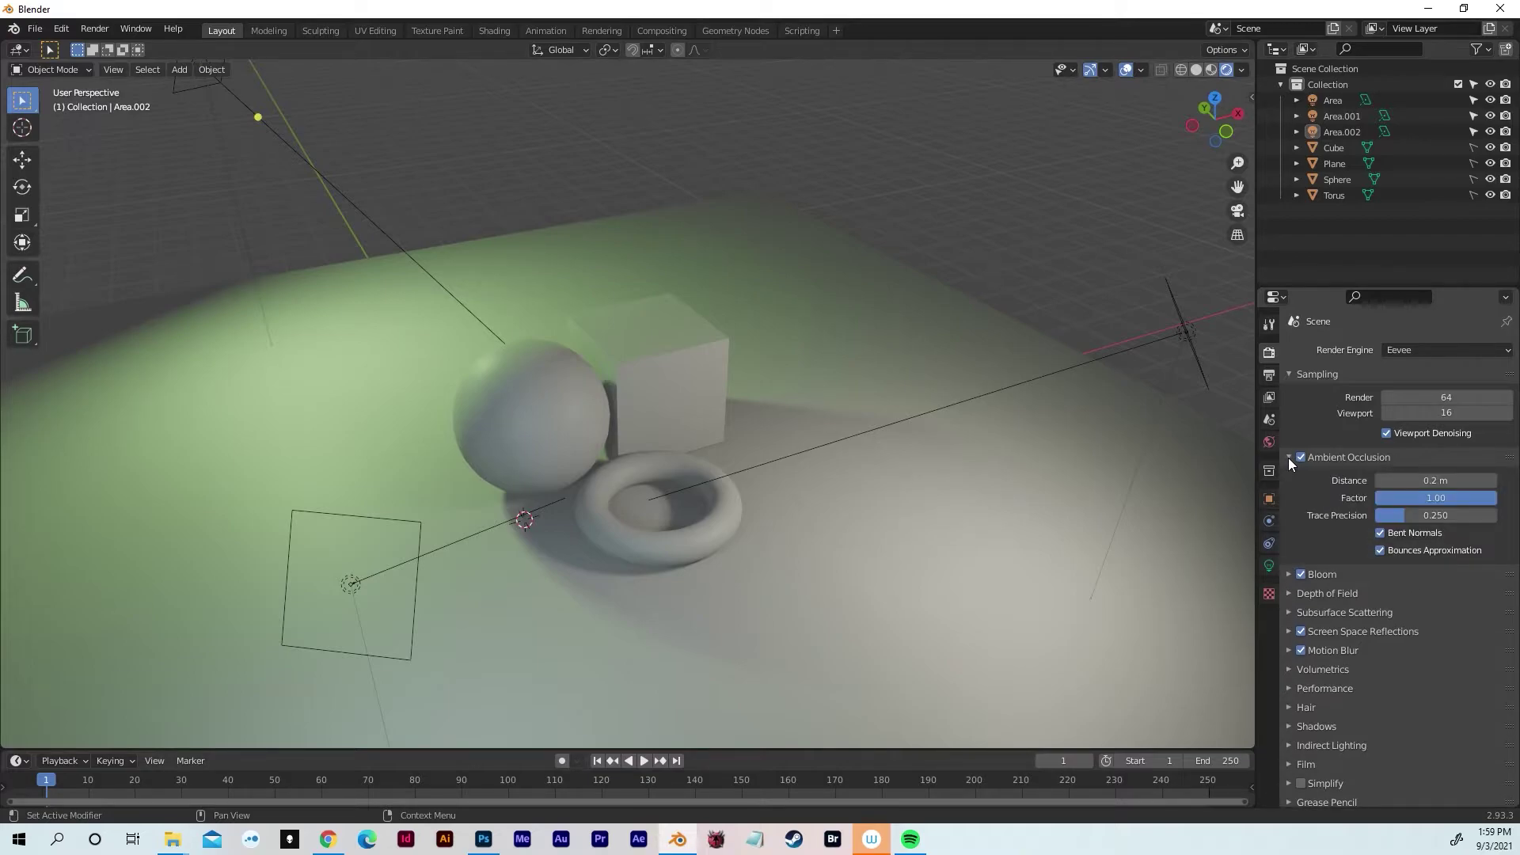
pyautogui.click(1290, 575)
pyautogui.scroll(-3, 1289, 575)
pyautogui.click(1286, 613)
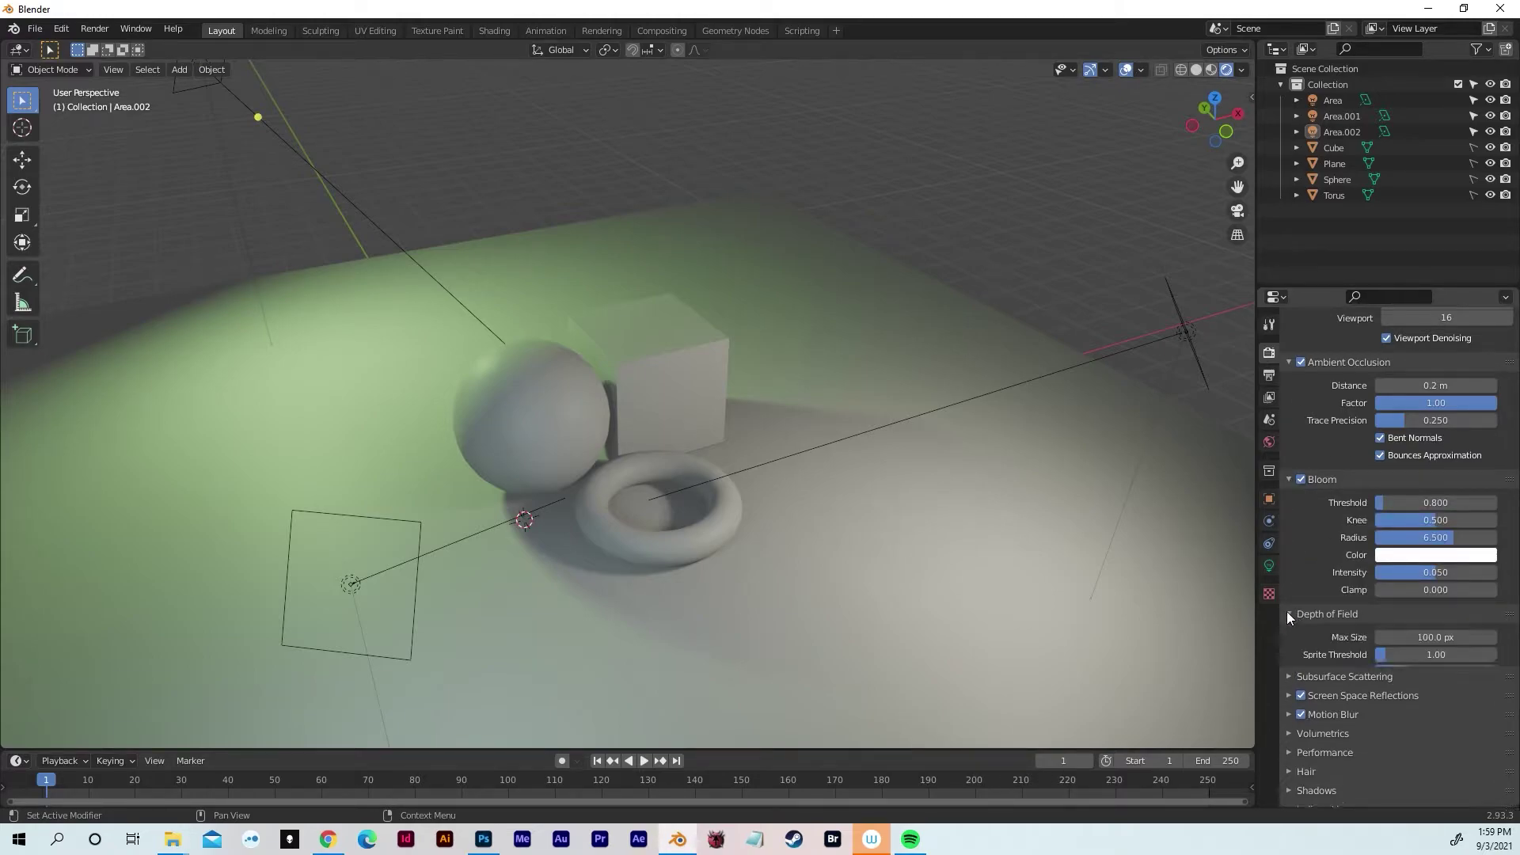
pyautogui.scroll(-3, 1286, 611)
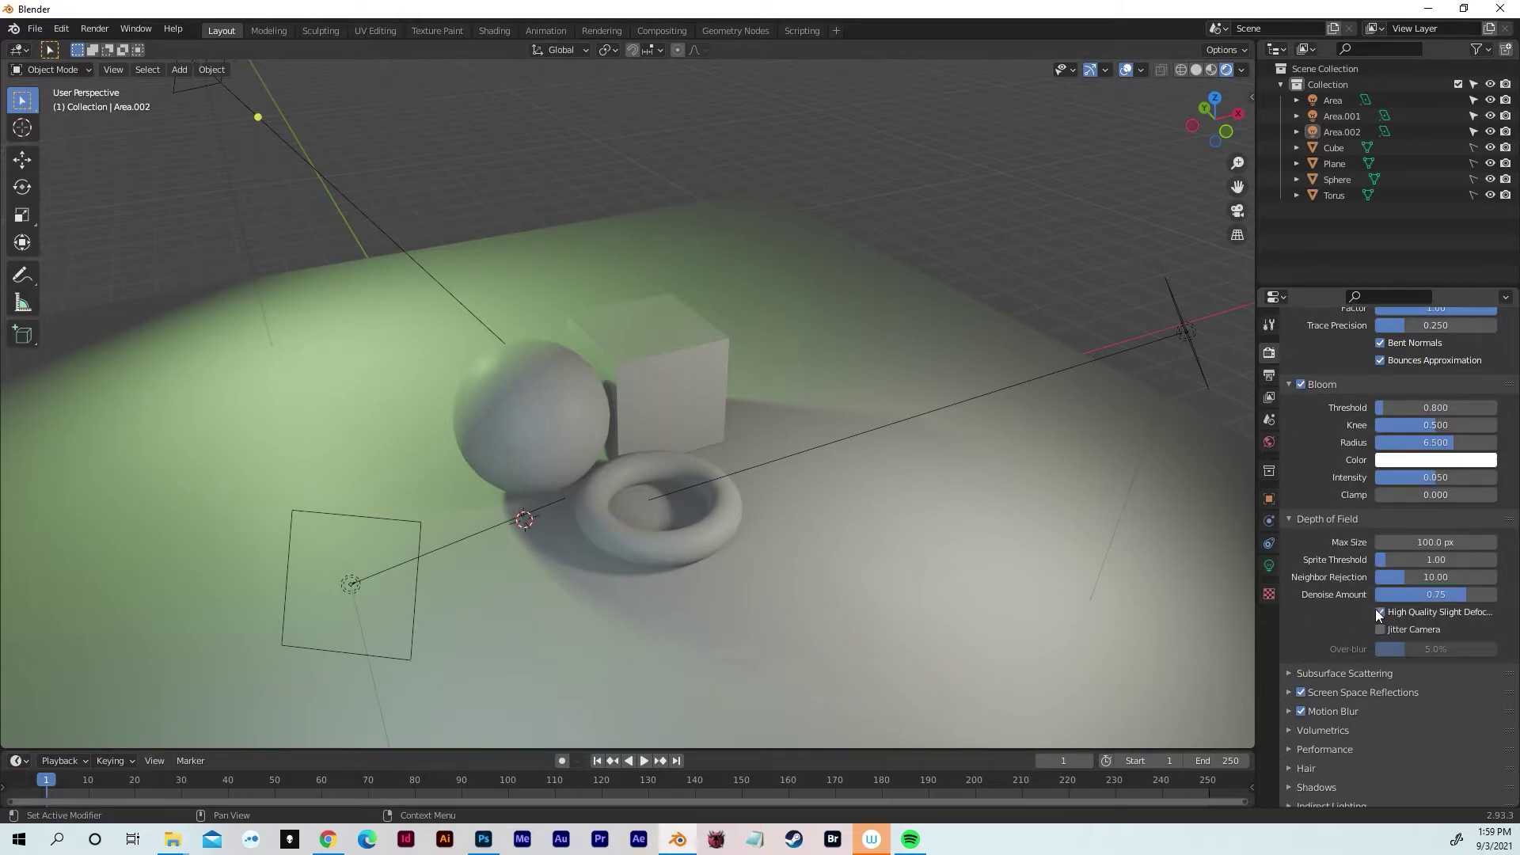
pyautogui.click(1379, 629)
pyautogui.scroll(-3, 1305, 633)
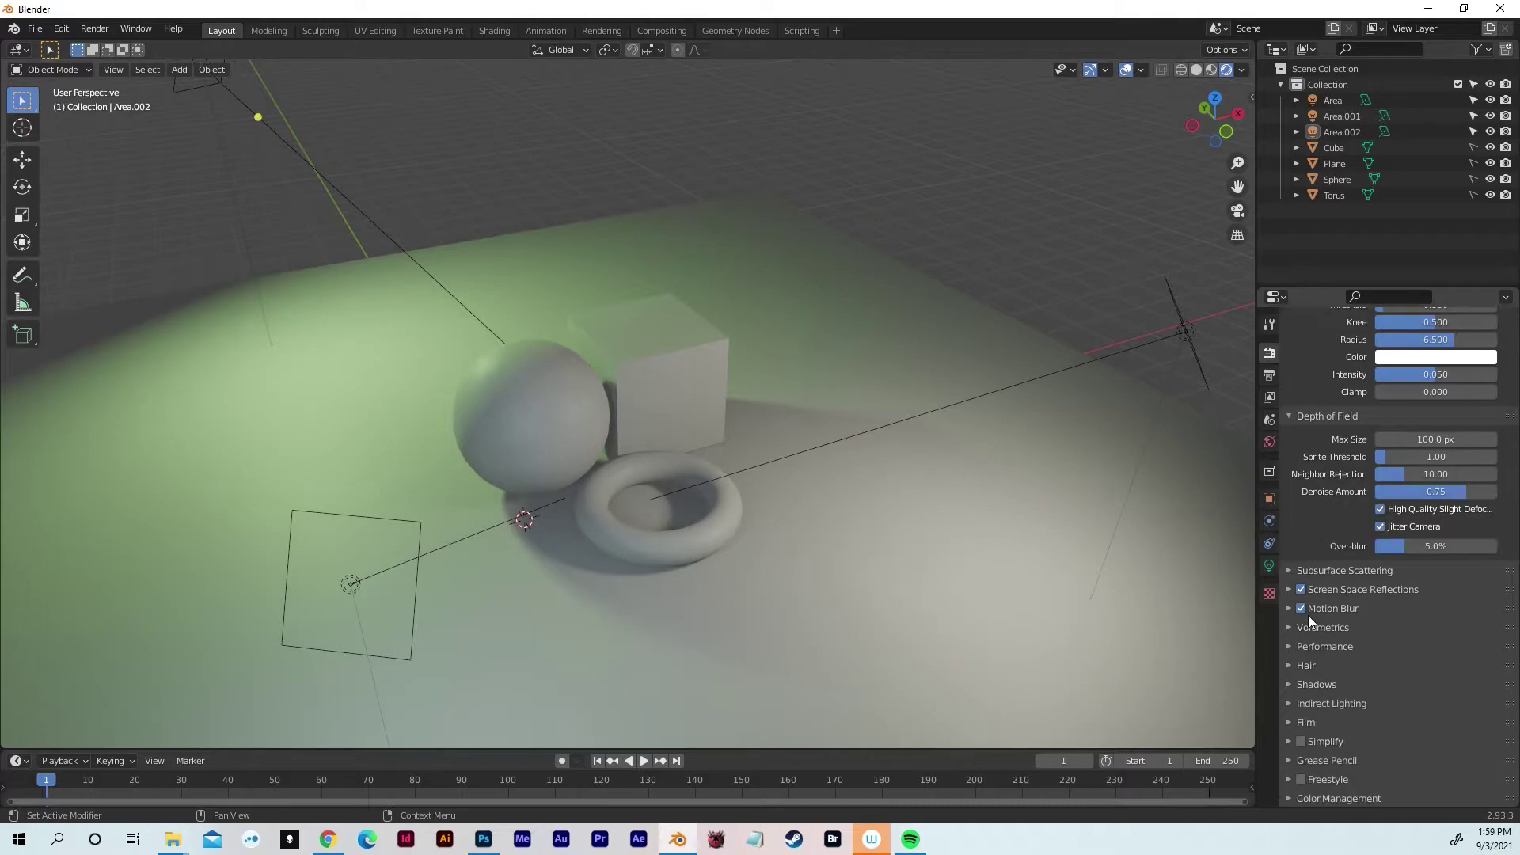
# - Enable Refraction for the screen space reflections and expand the Subsurface Scattering and Motion Blur settings
pyautogui.click(1288, 570)
pyautogui.scroll(-2, 1290, 571)
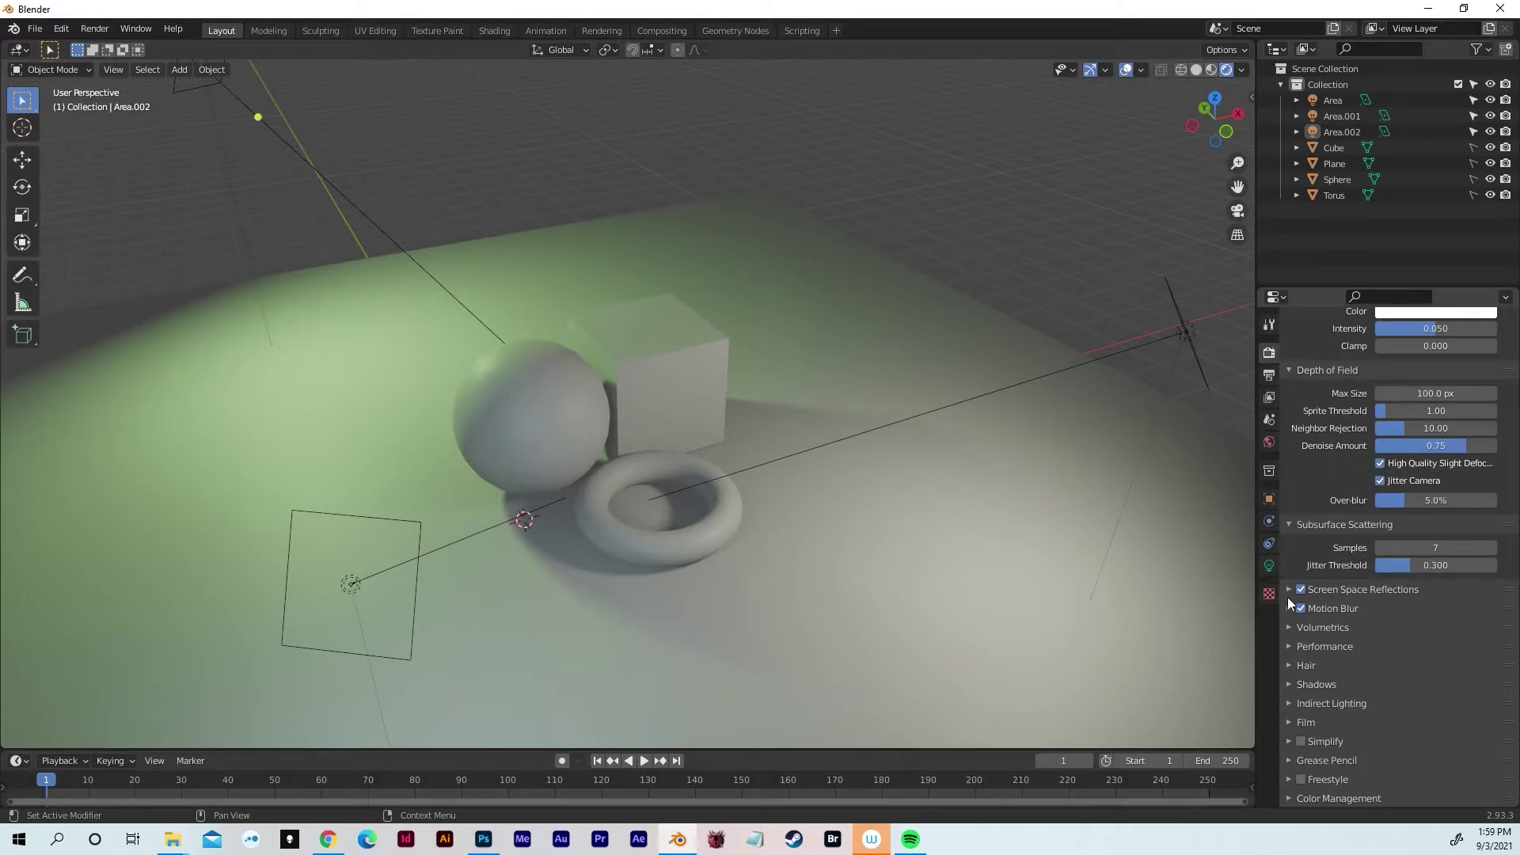
pyautogui.click(1286, 592)
pyautogui.scroll(-2, 1286, 593)
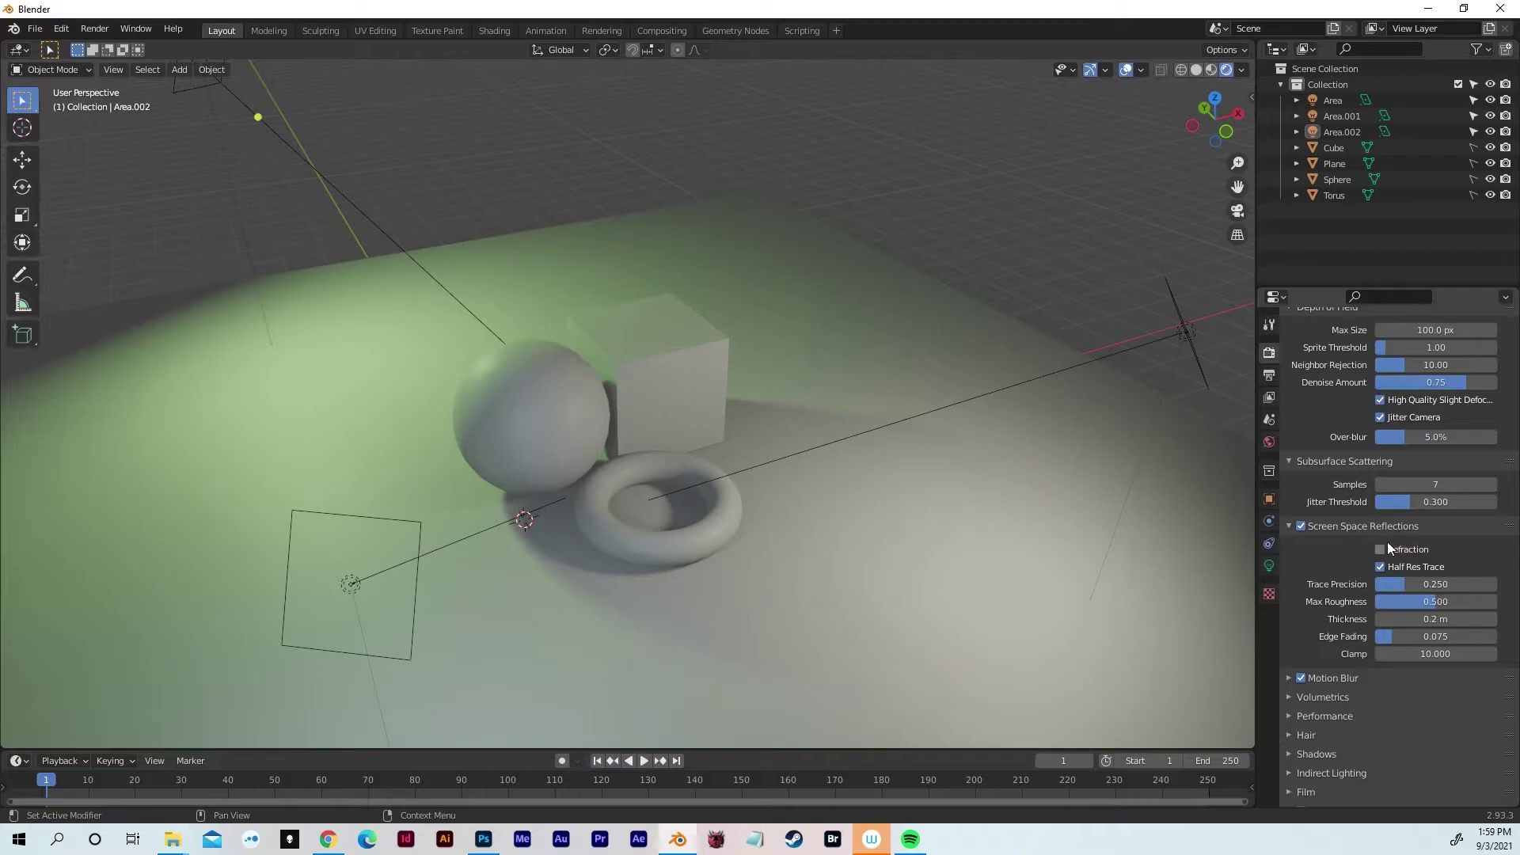
pyautogui.click(1288, 677)
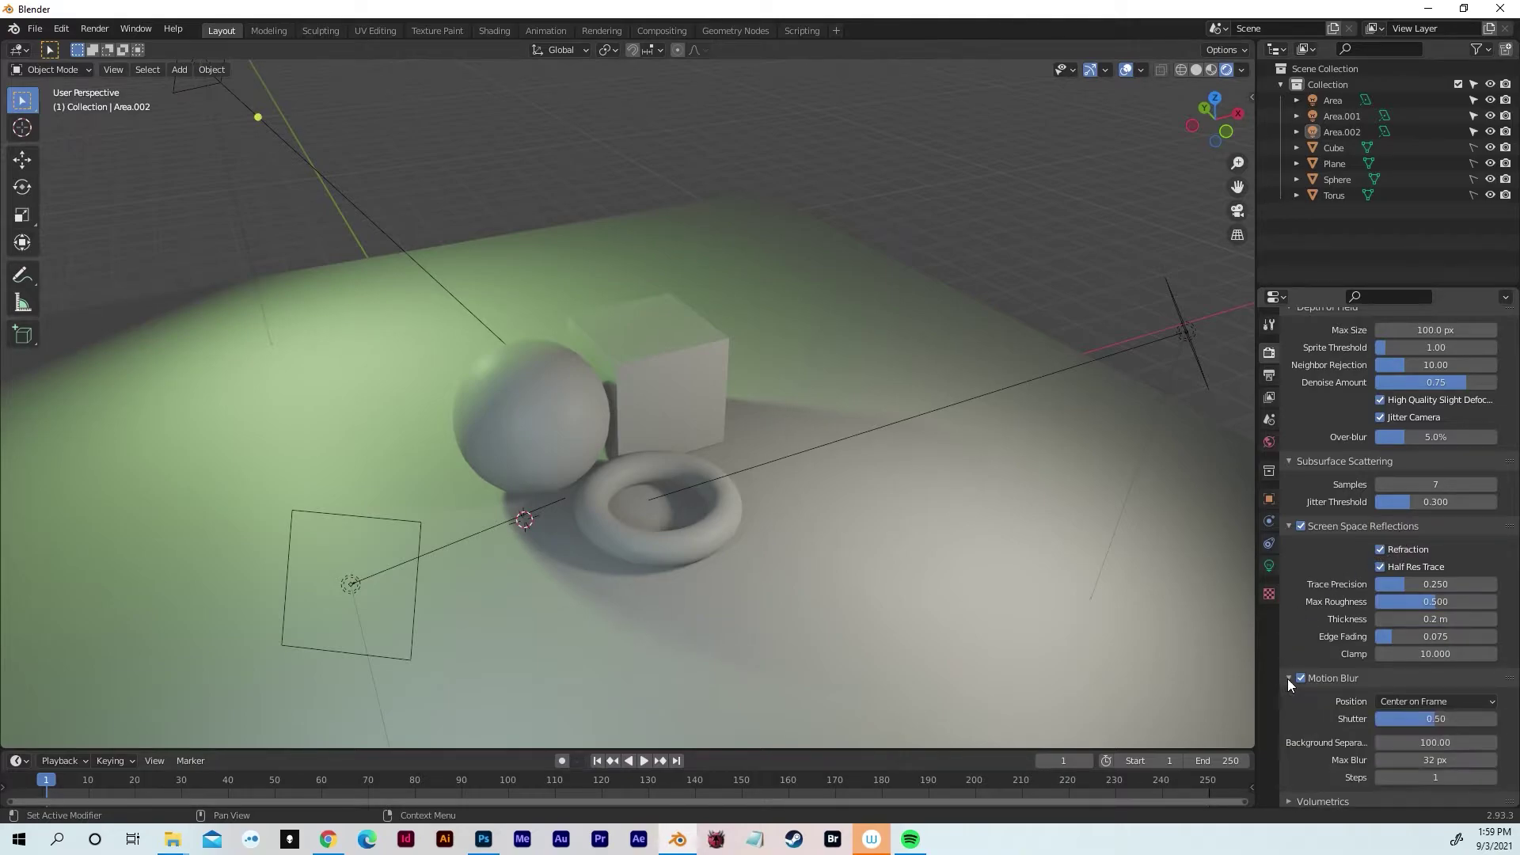
# - Set the volumetrics tile size to 2 px and enable Volumetric Shadows
pyautogui.scroll(-4, 1287, 678)
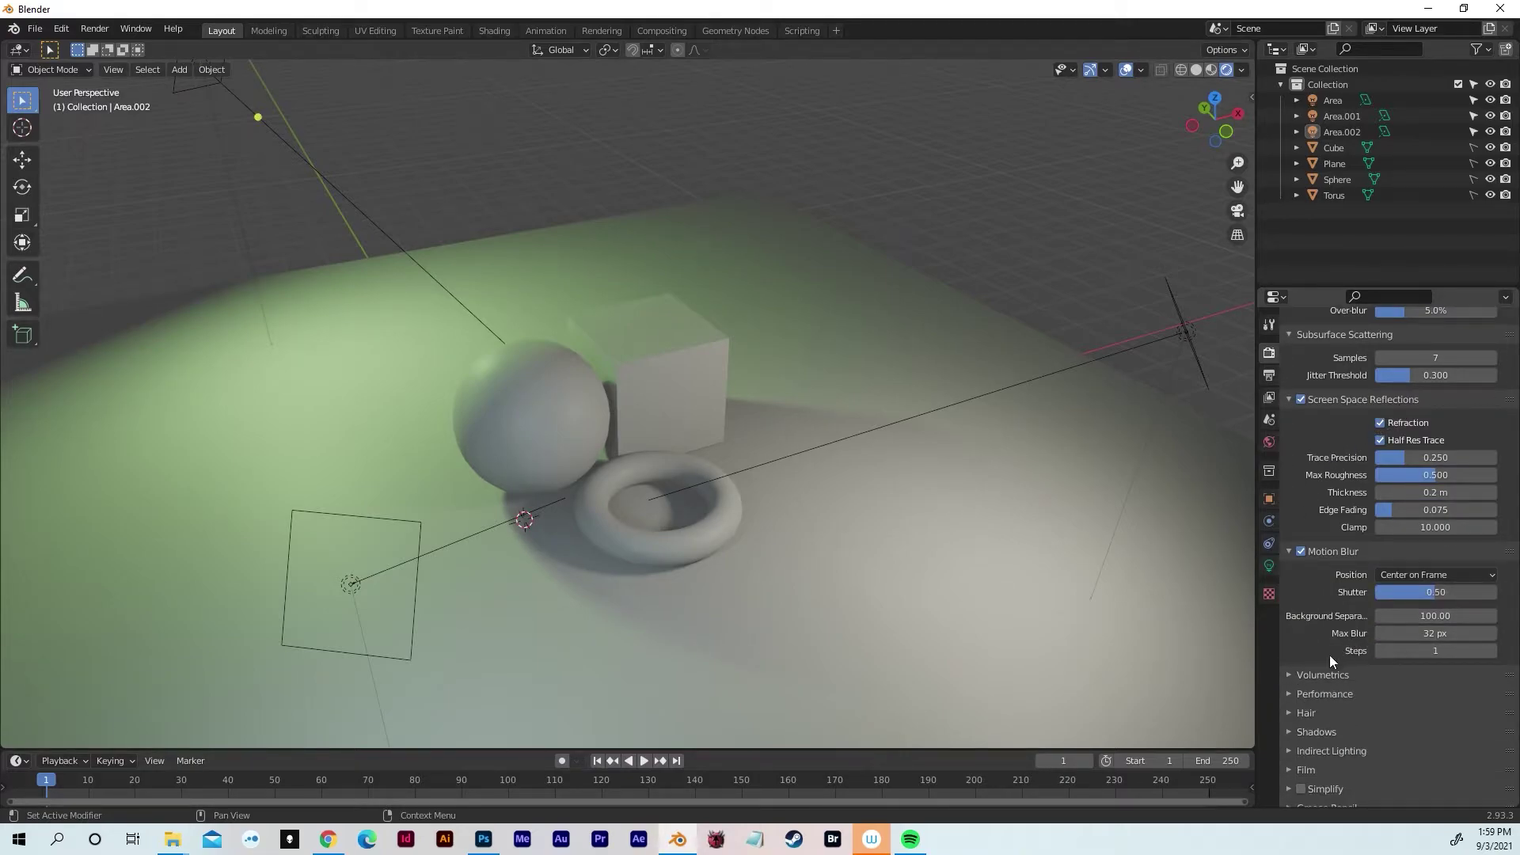
pyautogui.click(1289, 673)
pyautogui.scroll(-4, 1291, 681)
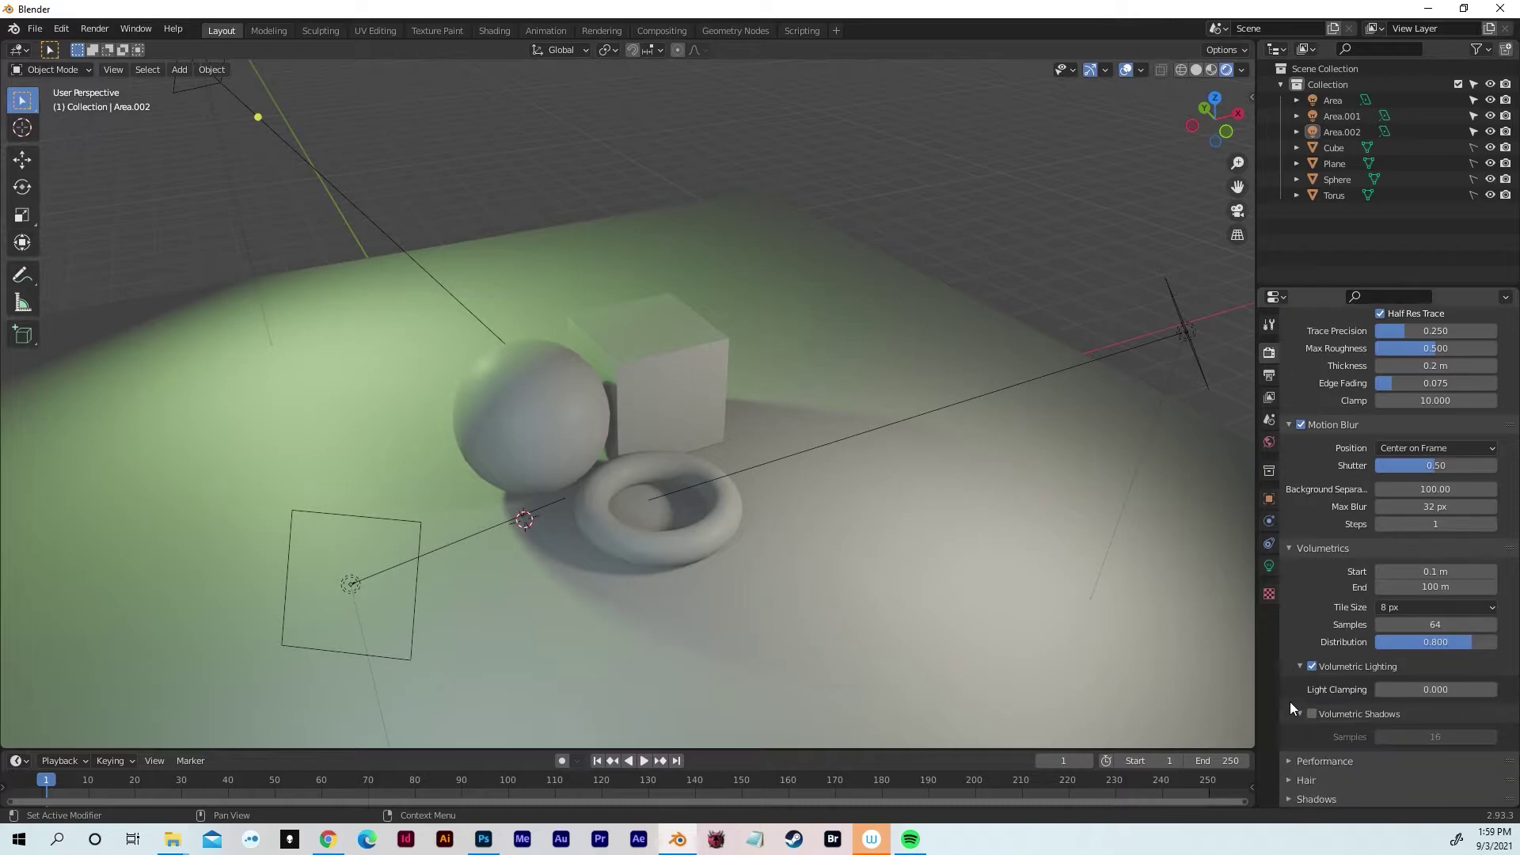
pyautogui.click(1394, 608)
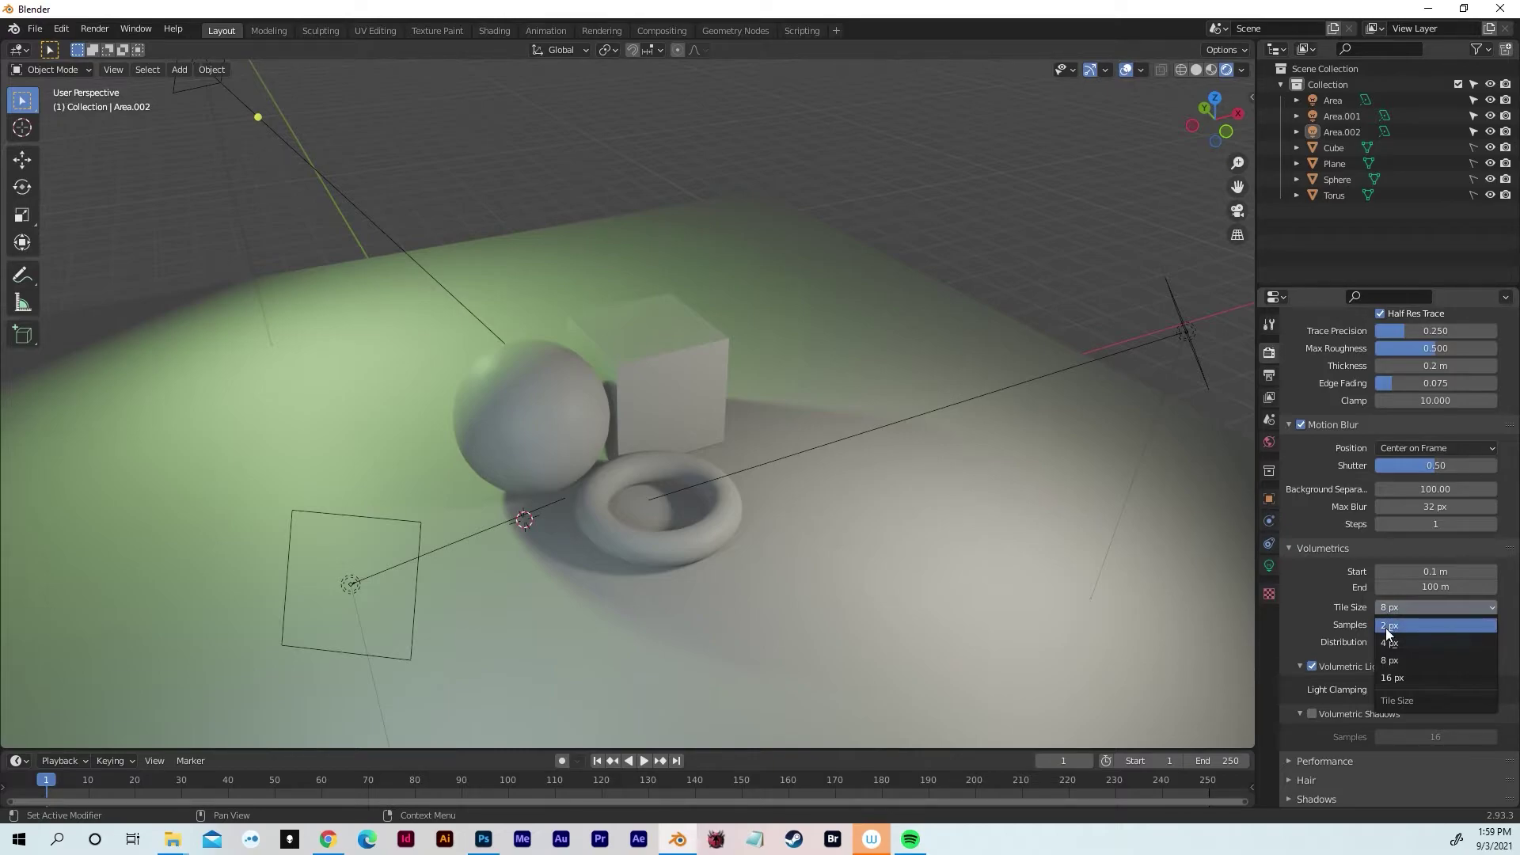
pyautogui.click(1386, 627)
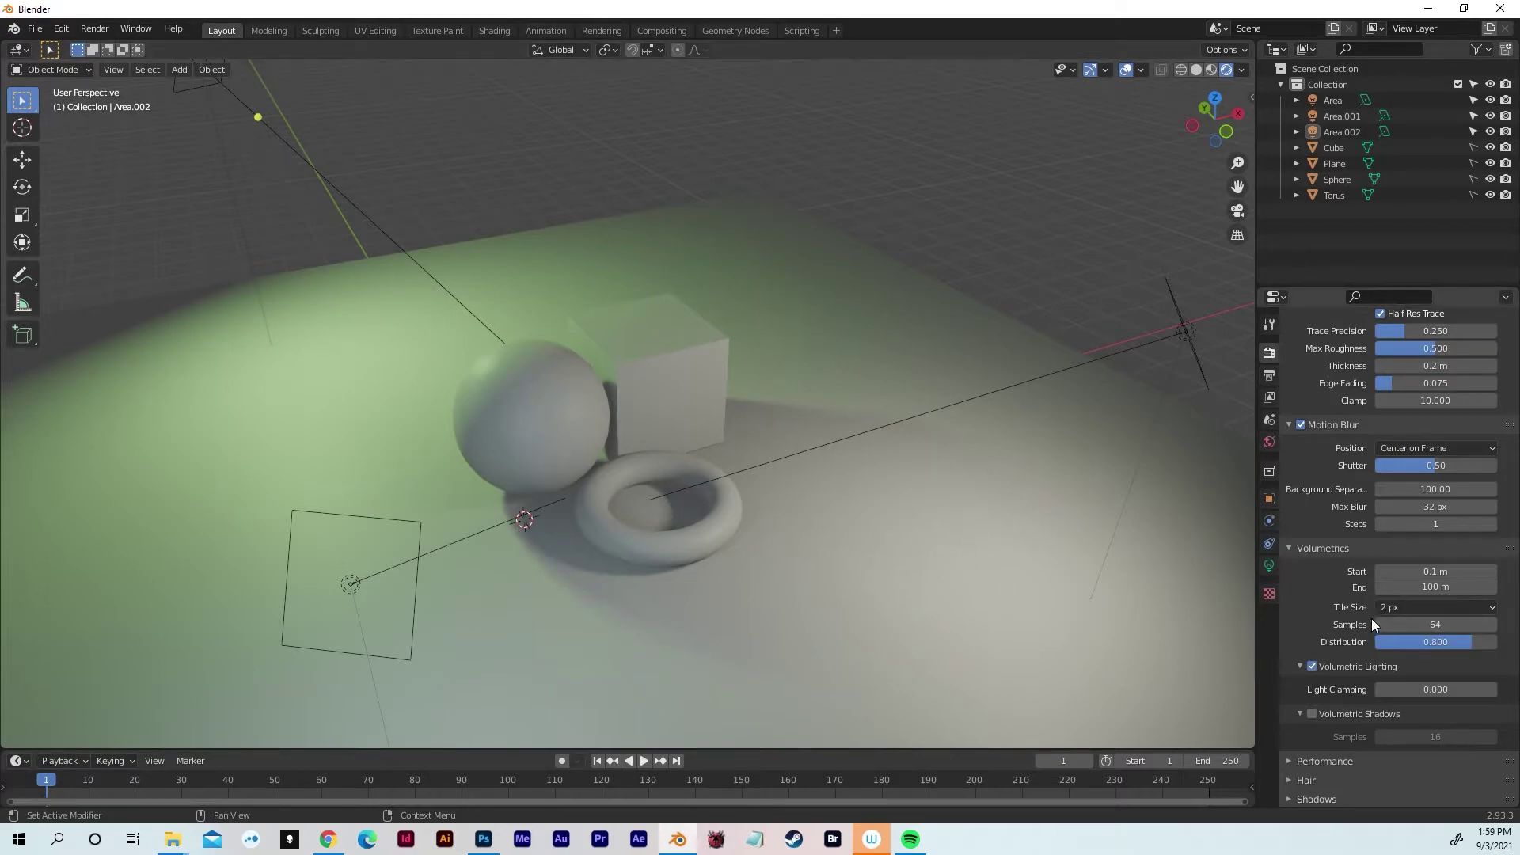
pyautogui.scroll(-3, 1326, 646)
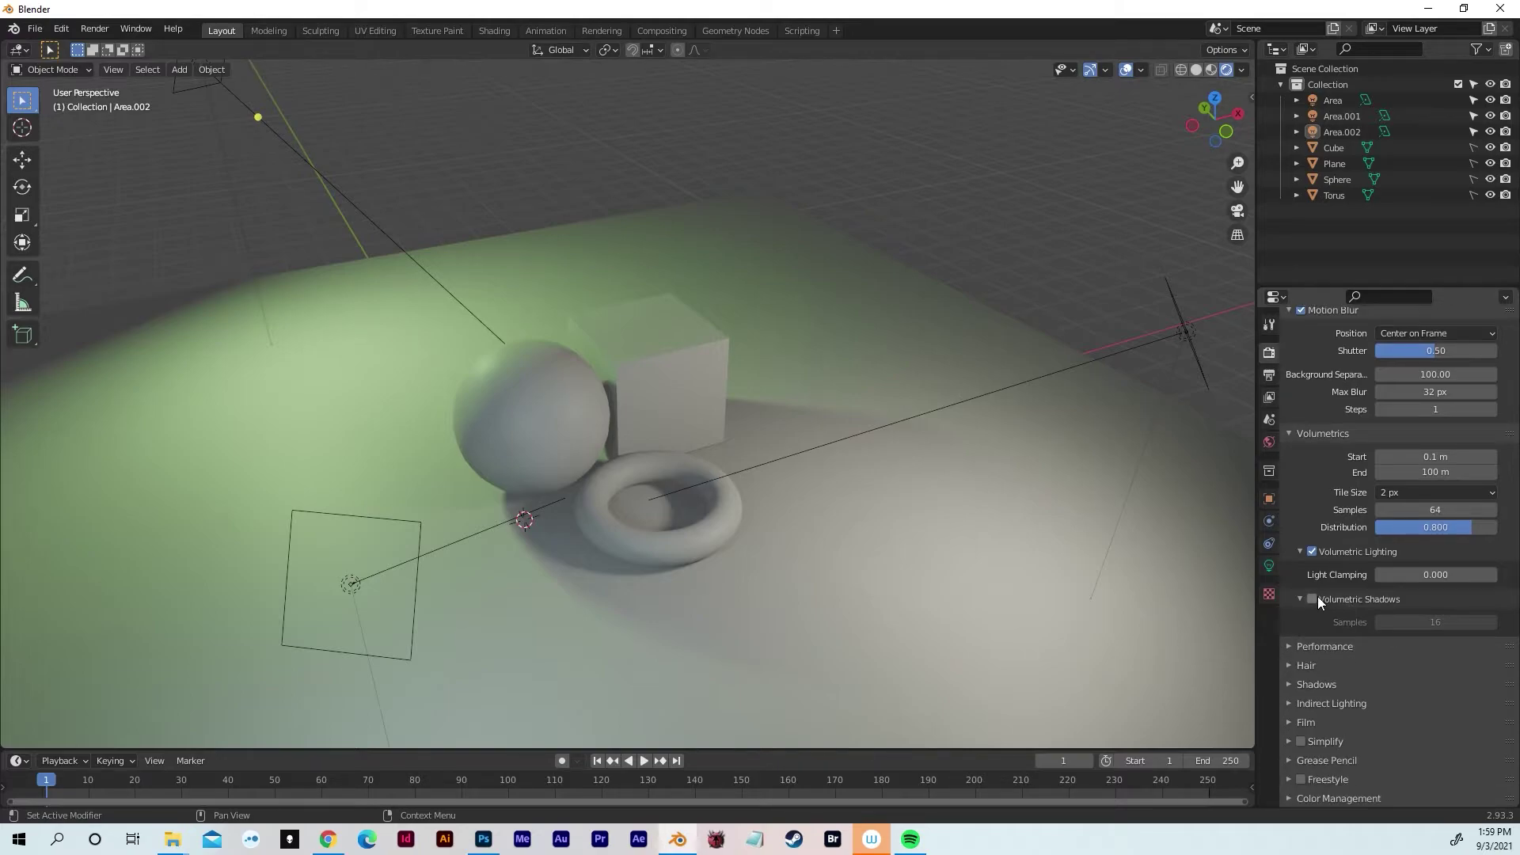
pyautogui.click(1313, 599)
# - Enable High Quality Normals in the render performance settings
pyautogui.click(1285, 648)
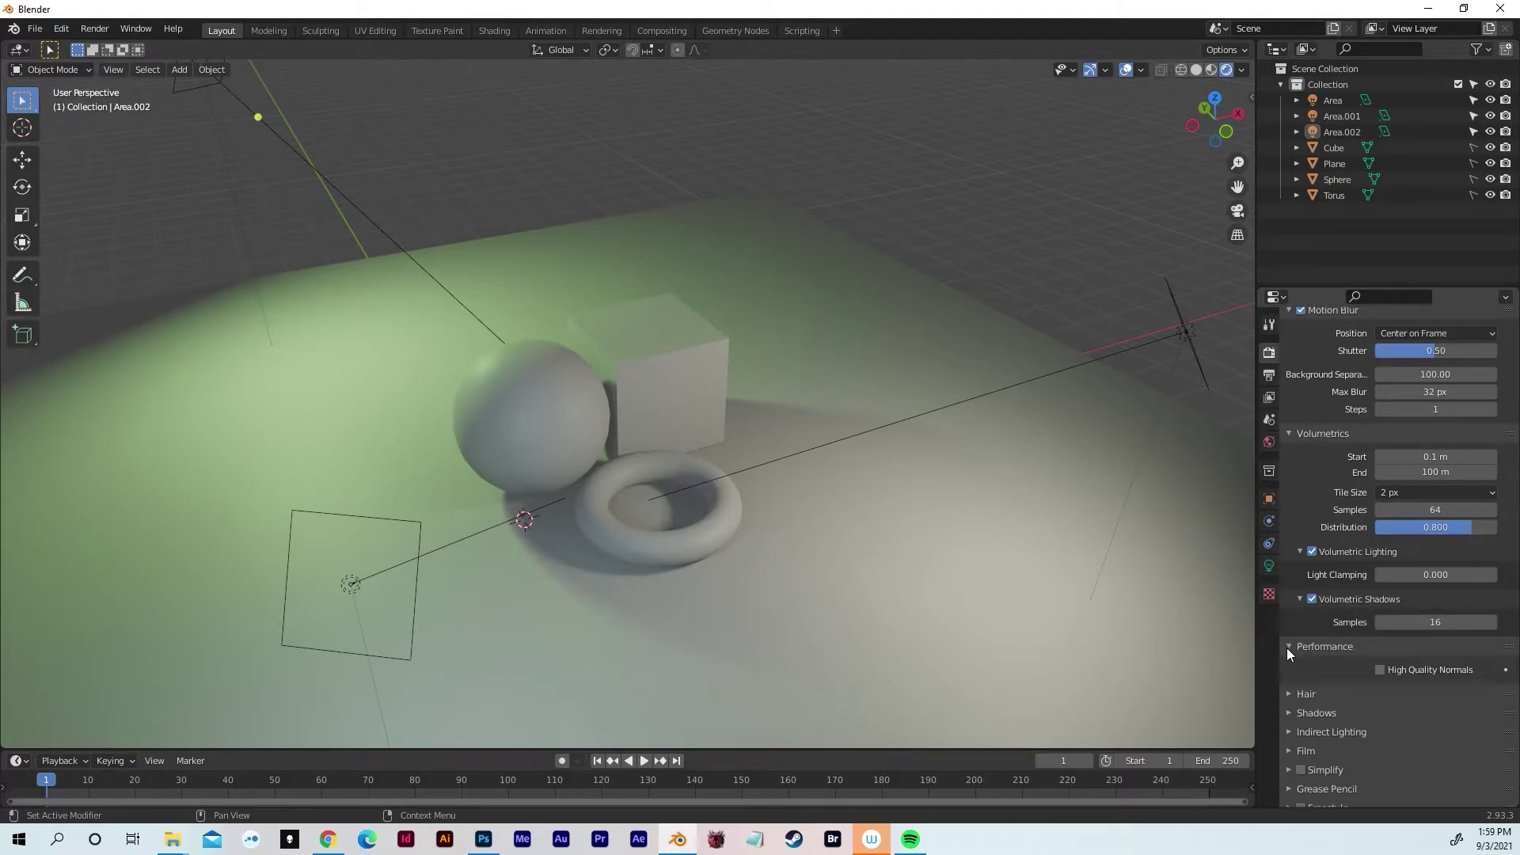
pyautogui.scroll(-1, 1286, 648)
pyautogui.click(1380, 640)
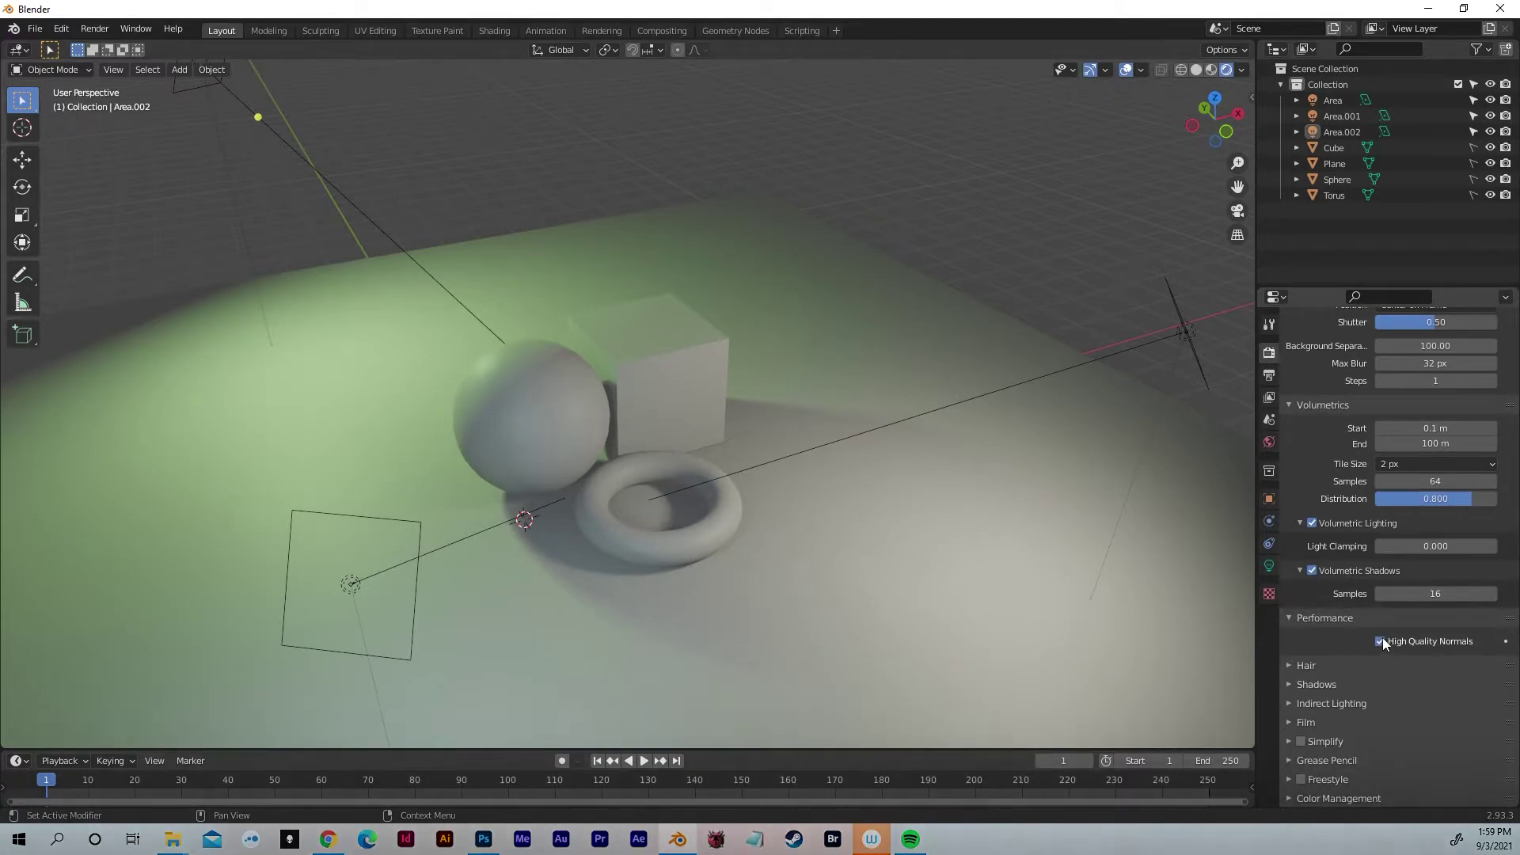
# - Set both the cube size and the cascade size of the render shadows to 4096 px
pyautogui.click(1286, 684)
pyautogui.scroll(-1, 1308, 691)
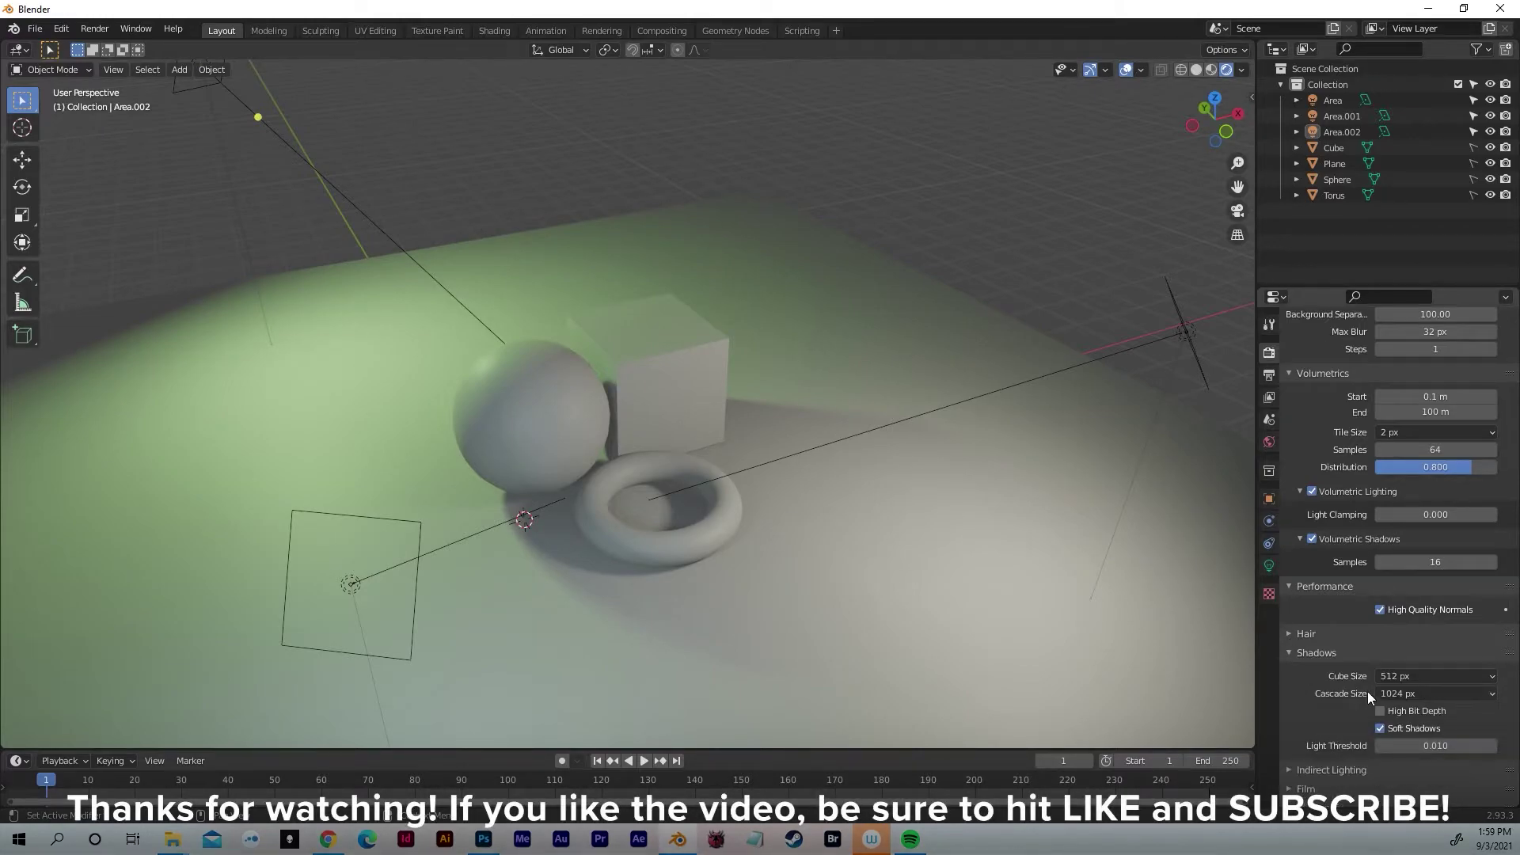
pyautogui.click(1404, 677)
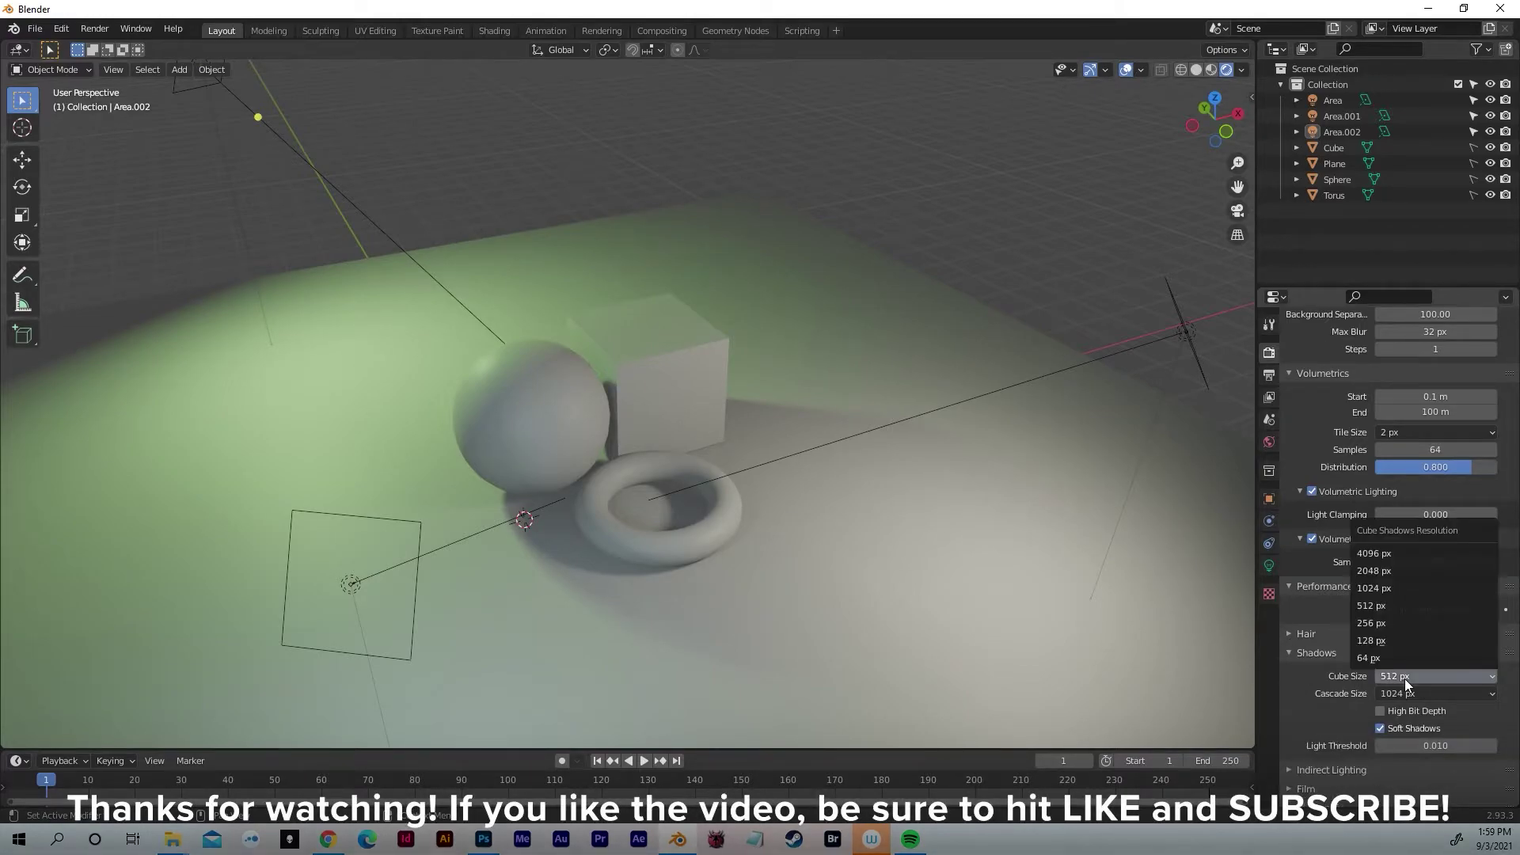
pyautogui.click(1395, 552)
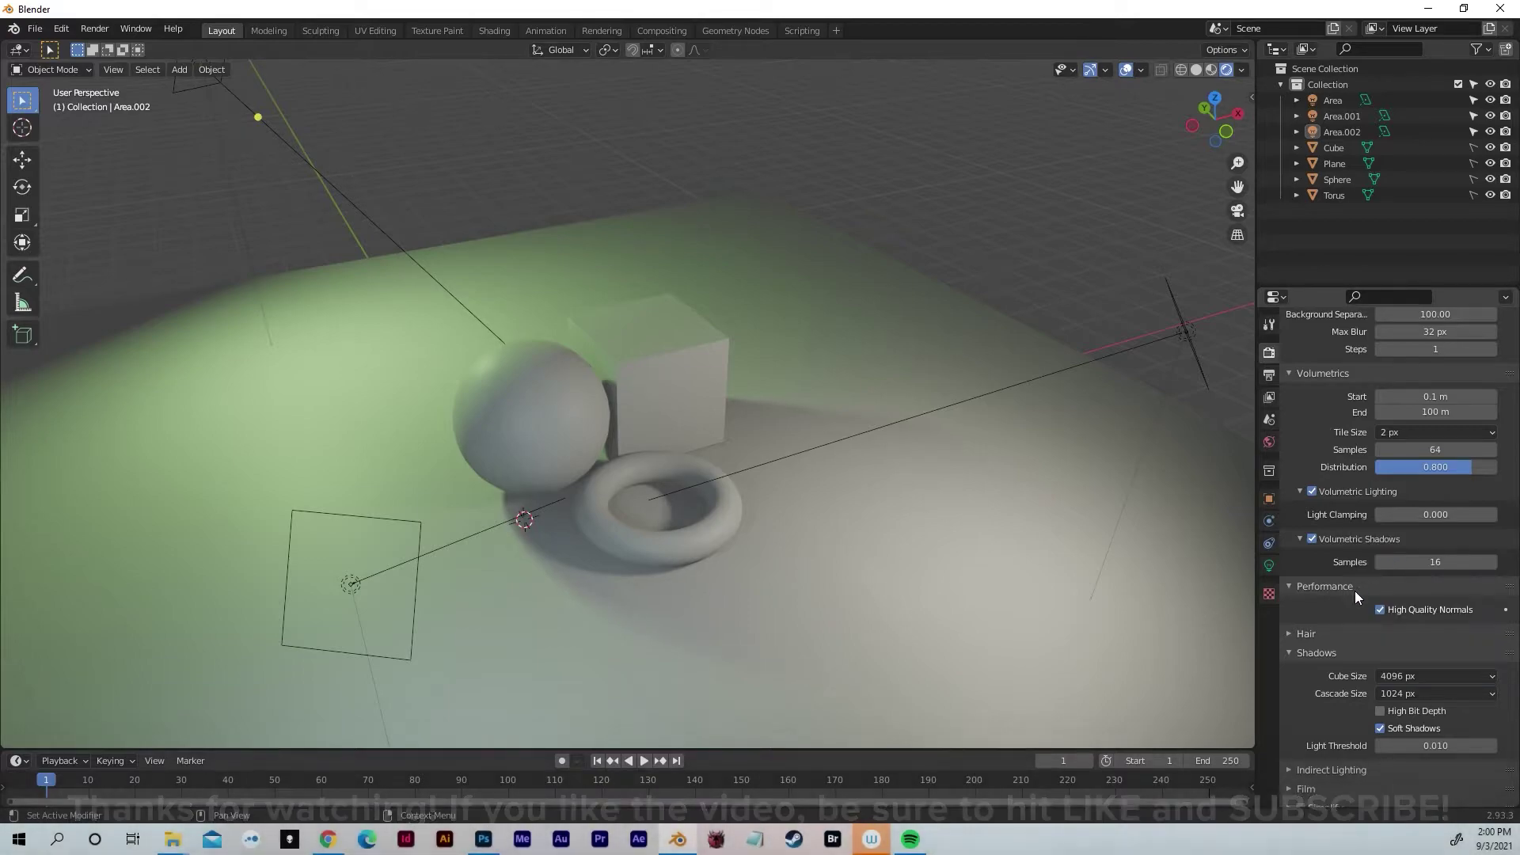
pyautogui.click(1378, 693)
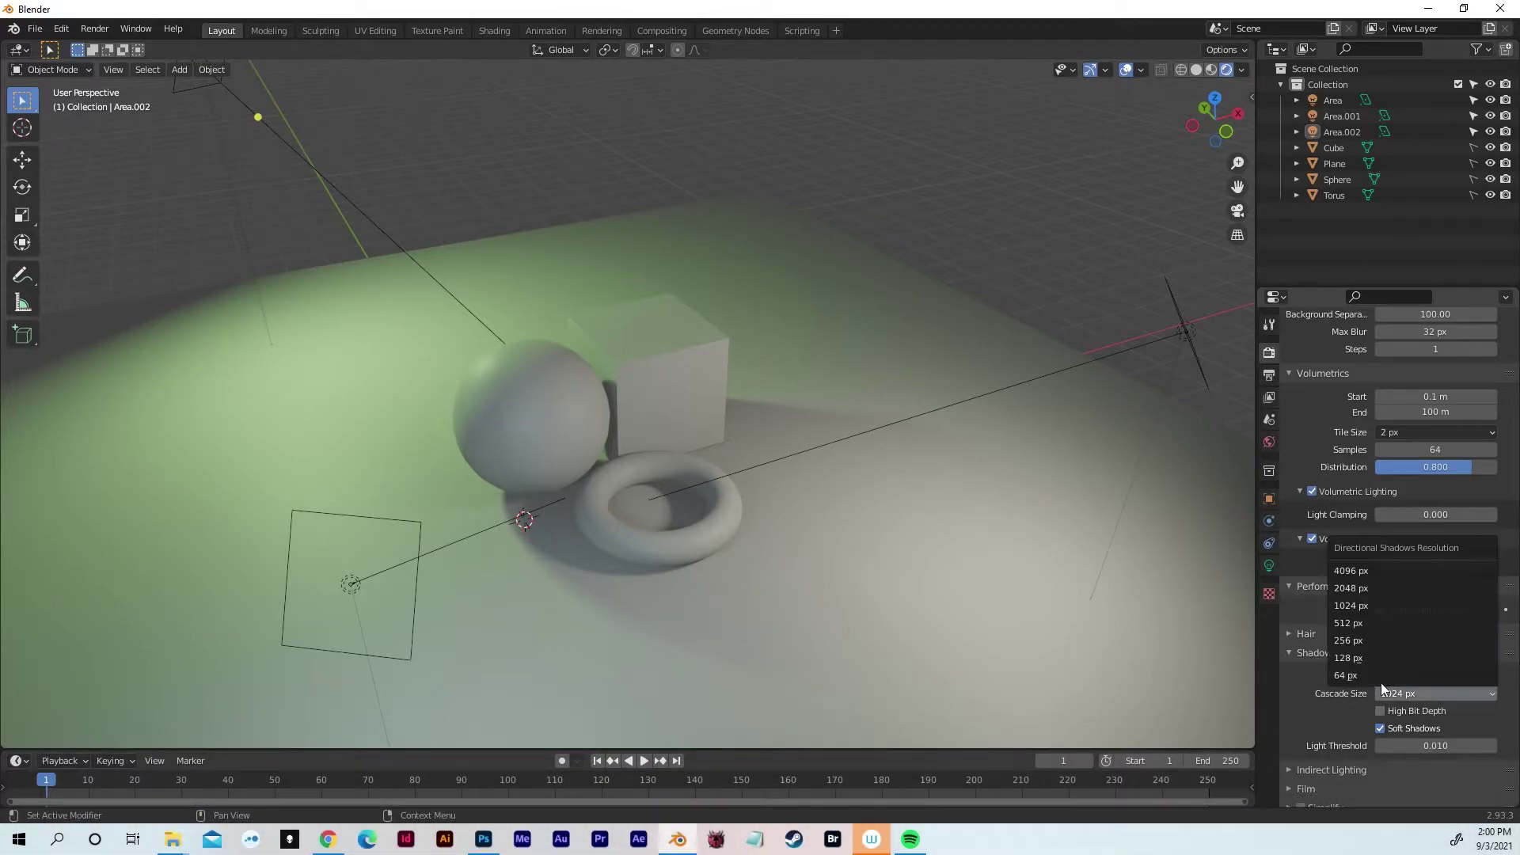
pyautogui.click(1351, 577)
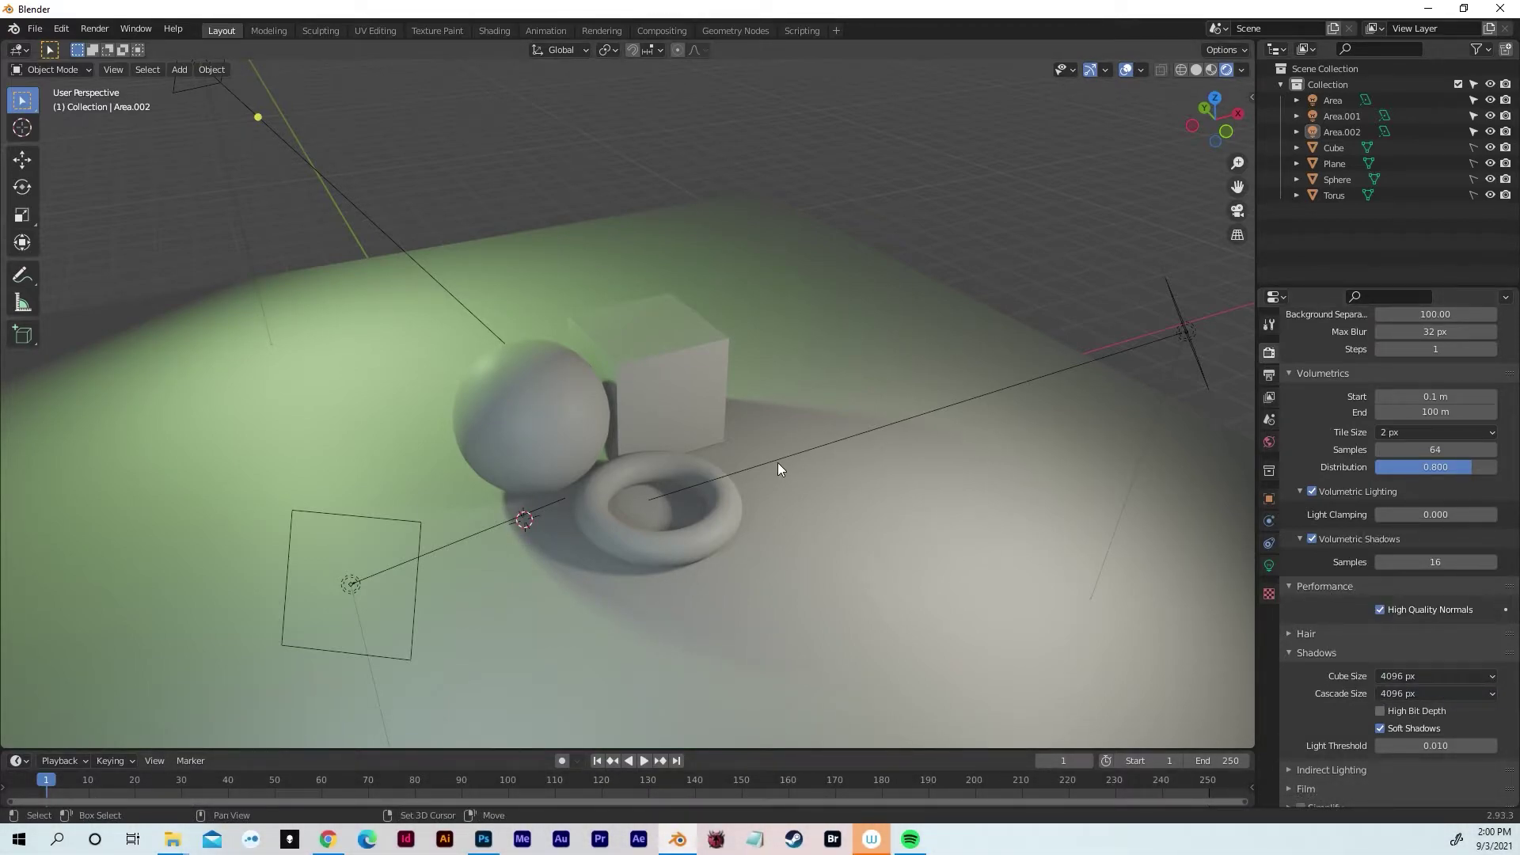
# - Make the torus selectable, apply smooth shading to it and deselect it
pyautogui.scroll(3, 777, 462)
pyautogui.moveTo(887, 402); pyautogui.dragTo(923, 350, button='middle')
pyautogui.scroll(5, 923, 350)
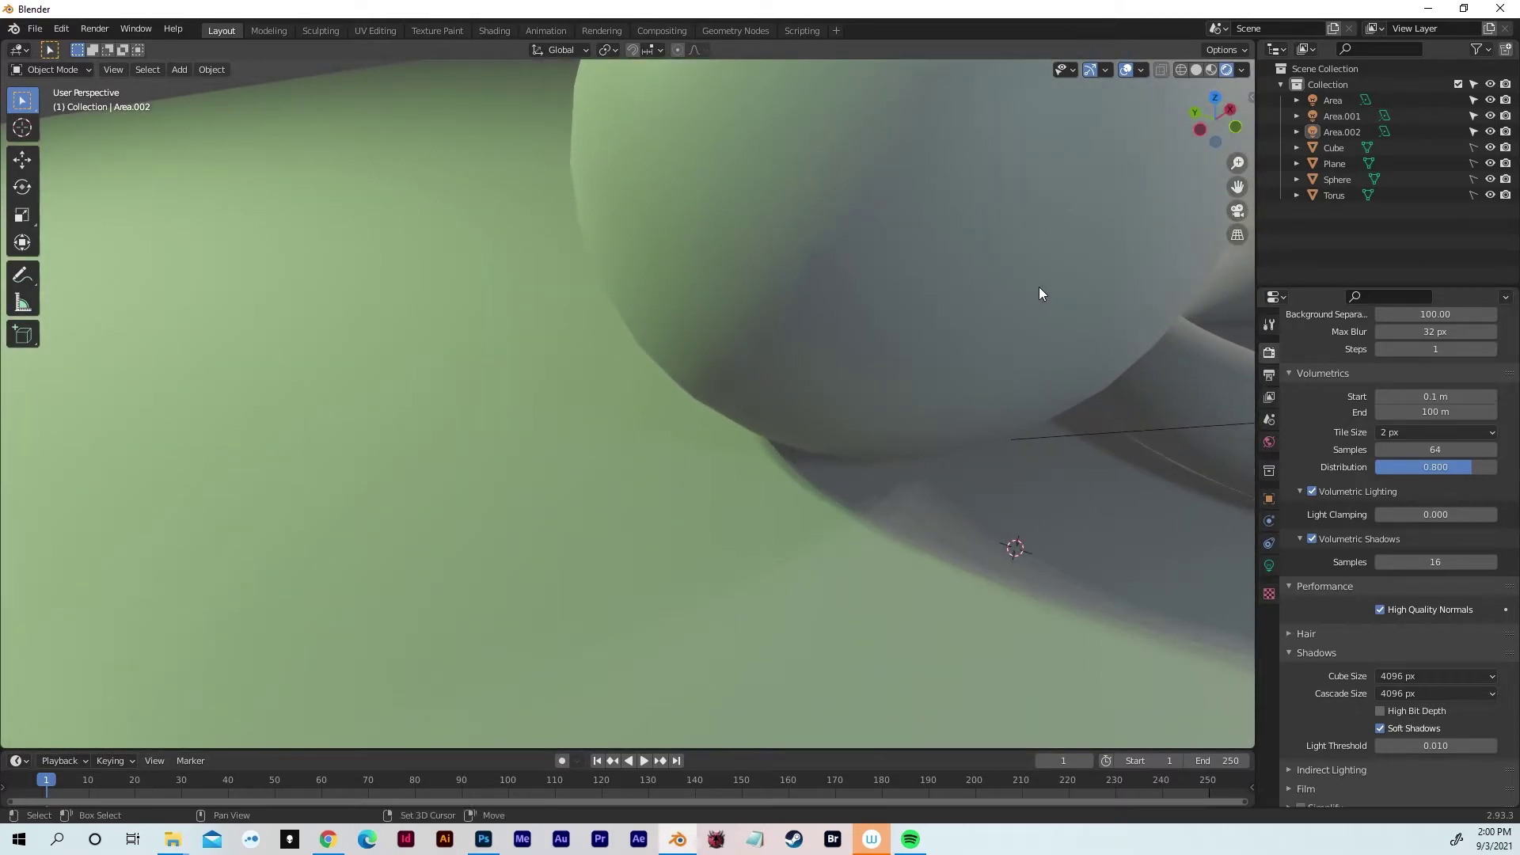
pyautogui.moveTo(1039, 287); pyautogui.dragTo(773, 306, button='middle')
pyautogui.scroll(-3, 862, 329)
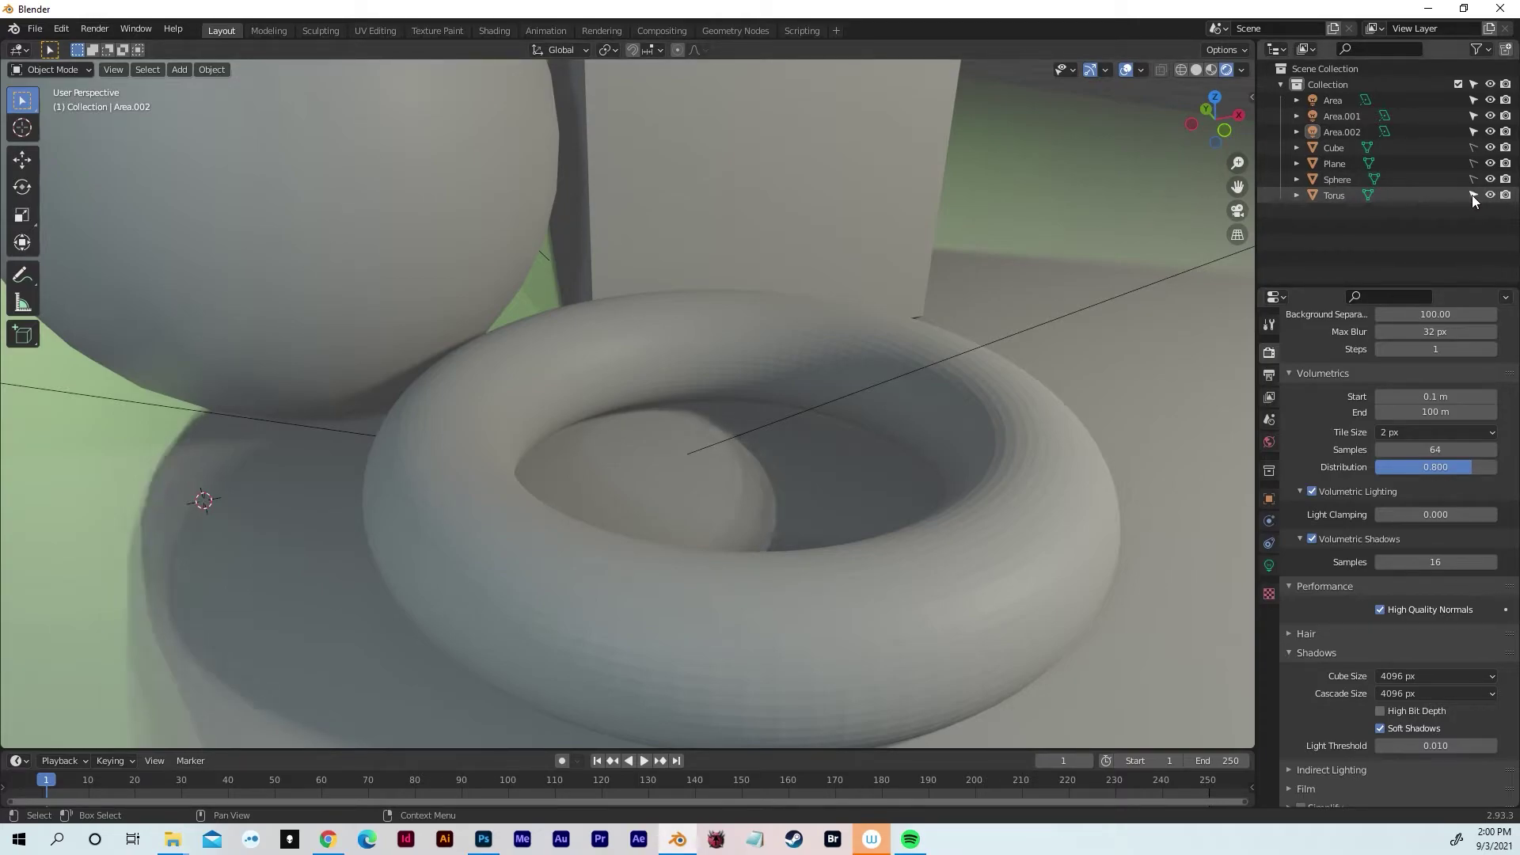
pyautogui.click(1066, 507)
pyautogui.rightClick(1052, 507)
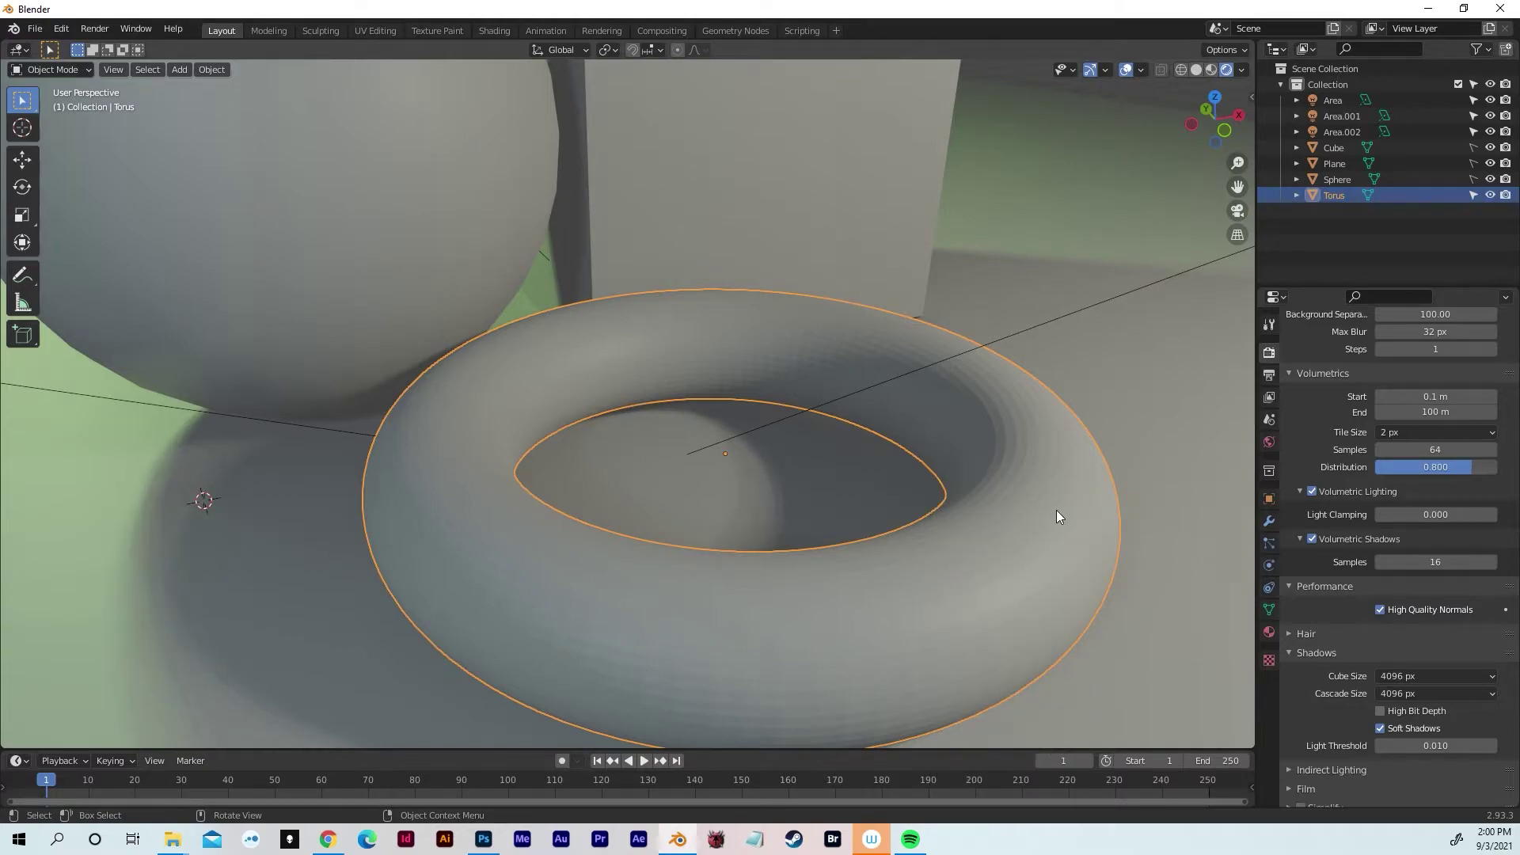
pyautogui.rightClick(1055, 517)
pyautogui.click(996, 519)
pyautogui.click(1185, 471)
# - Darken the world background color to black
pyautogui.scroll(-8, 1164, 481)
pyautogui.moveTo(986, 506); pyautogui.dragTo(1140, 524, button='middle')
pyautogui.moveTo(1242, 478); pyautogui.dragTo(1182, 456, button='middle')
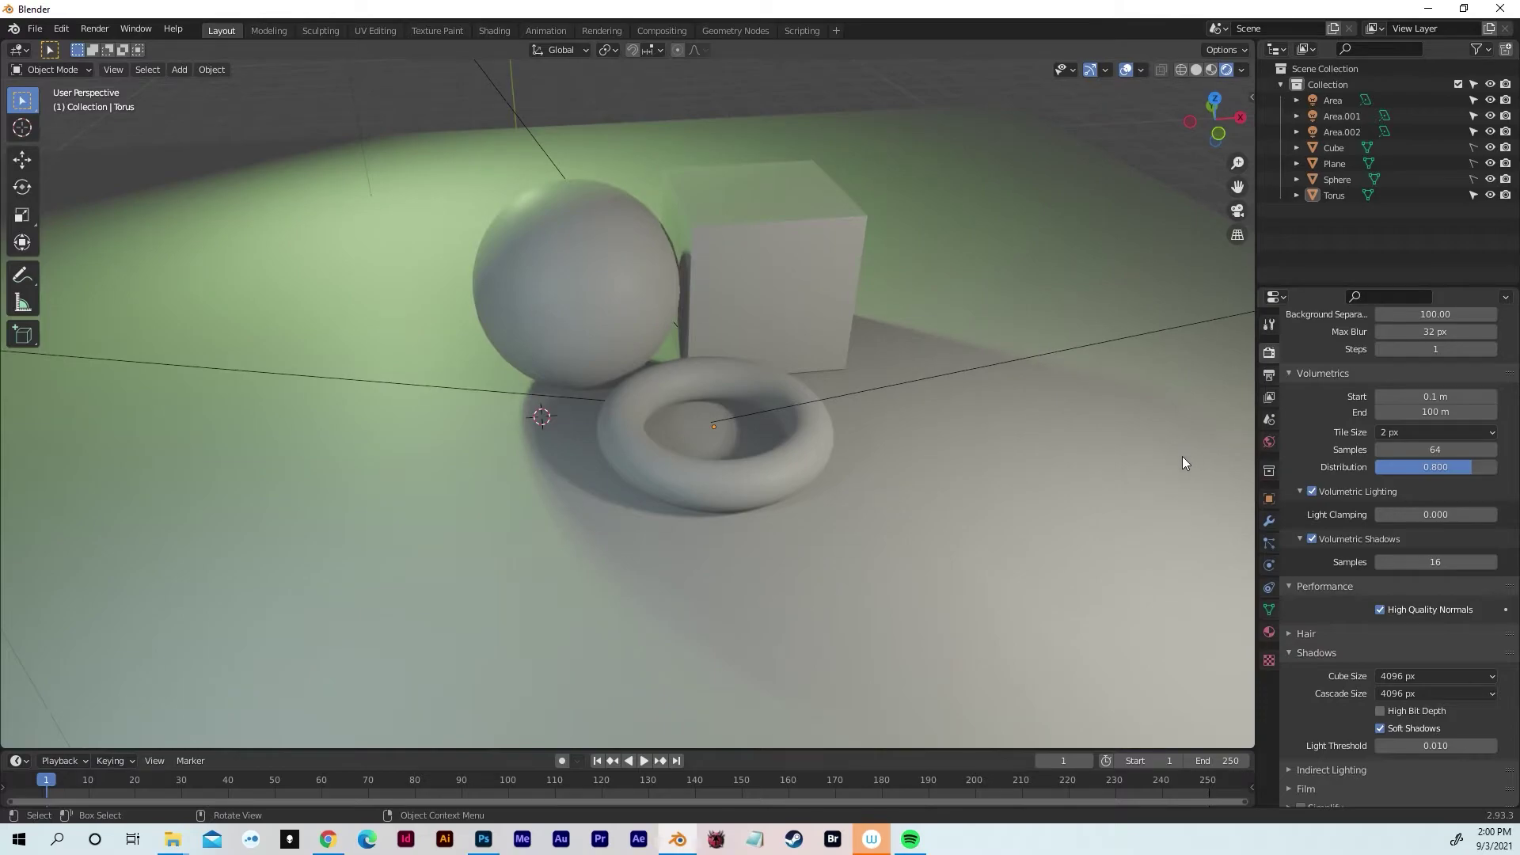
pyautogui.click(1268, 445)
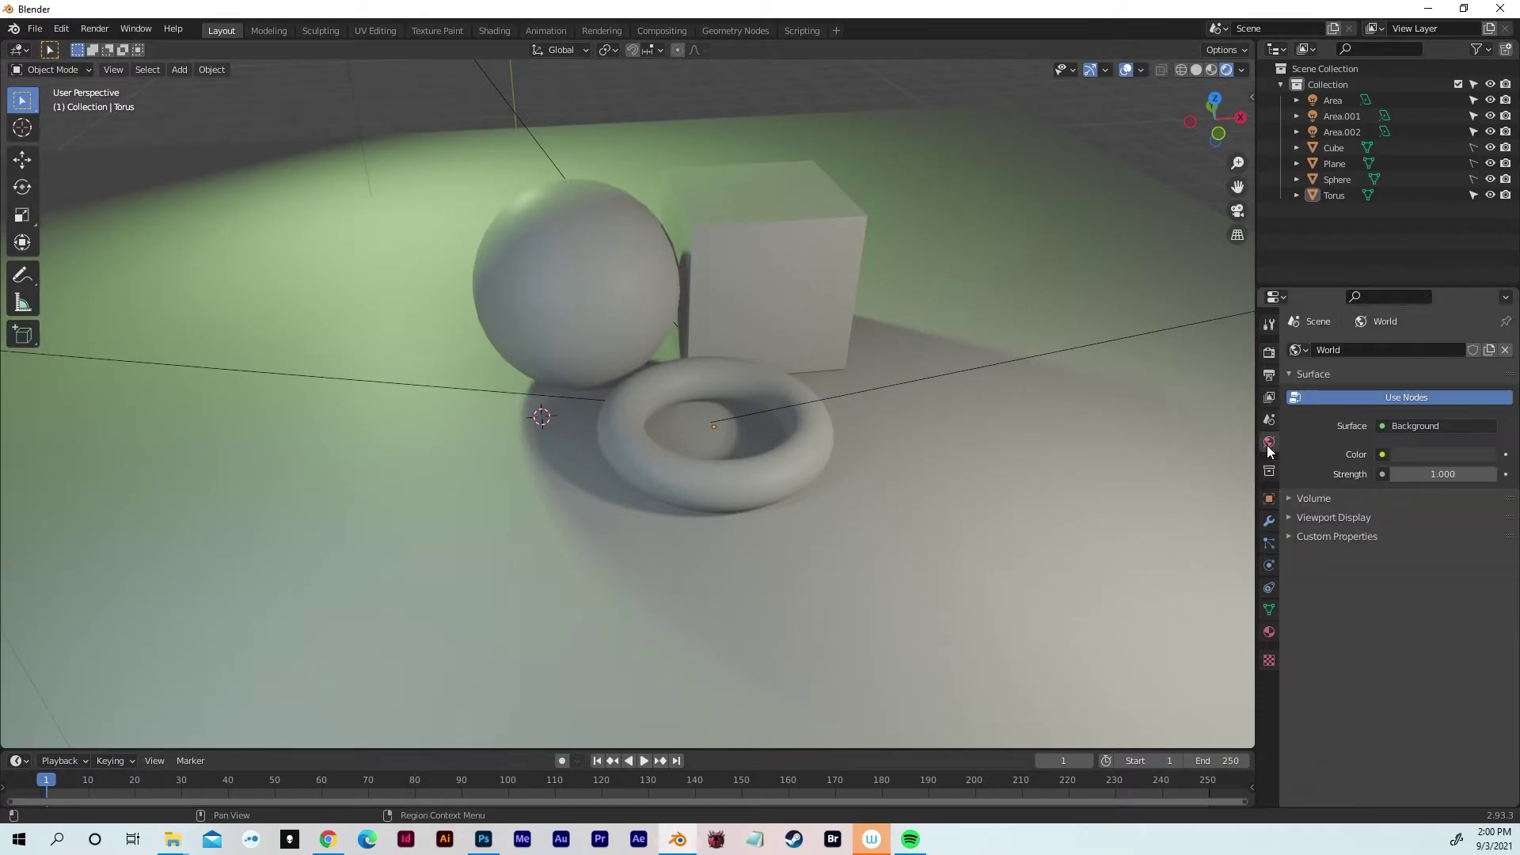
pyautogui.click(1407, 453)
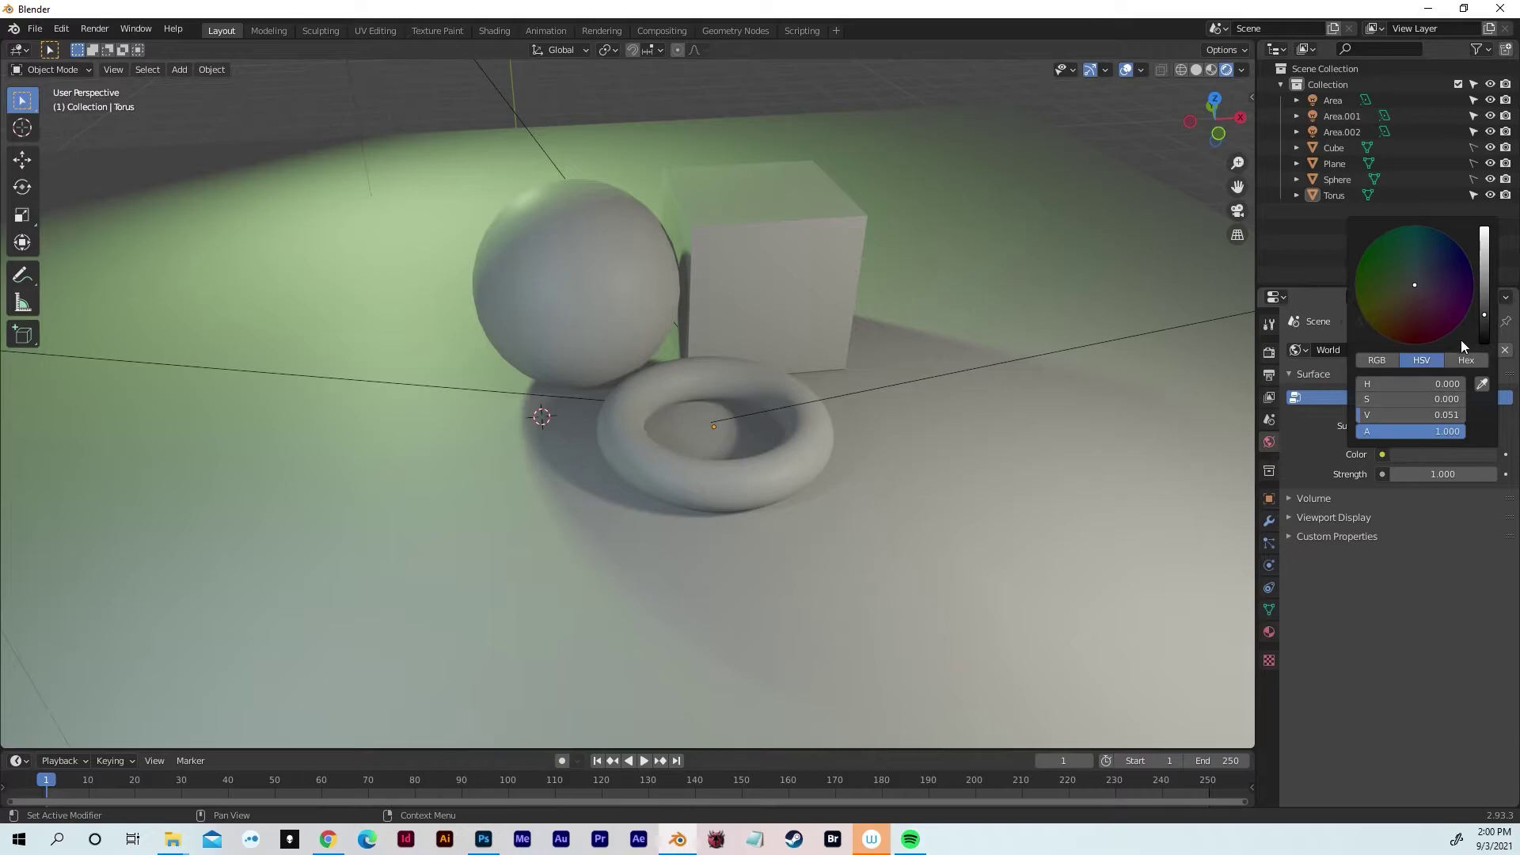
pyautogui.click(1484, 329)
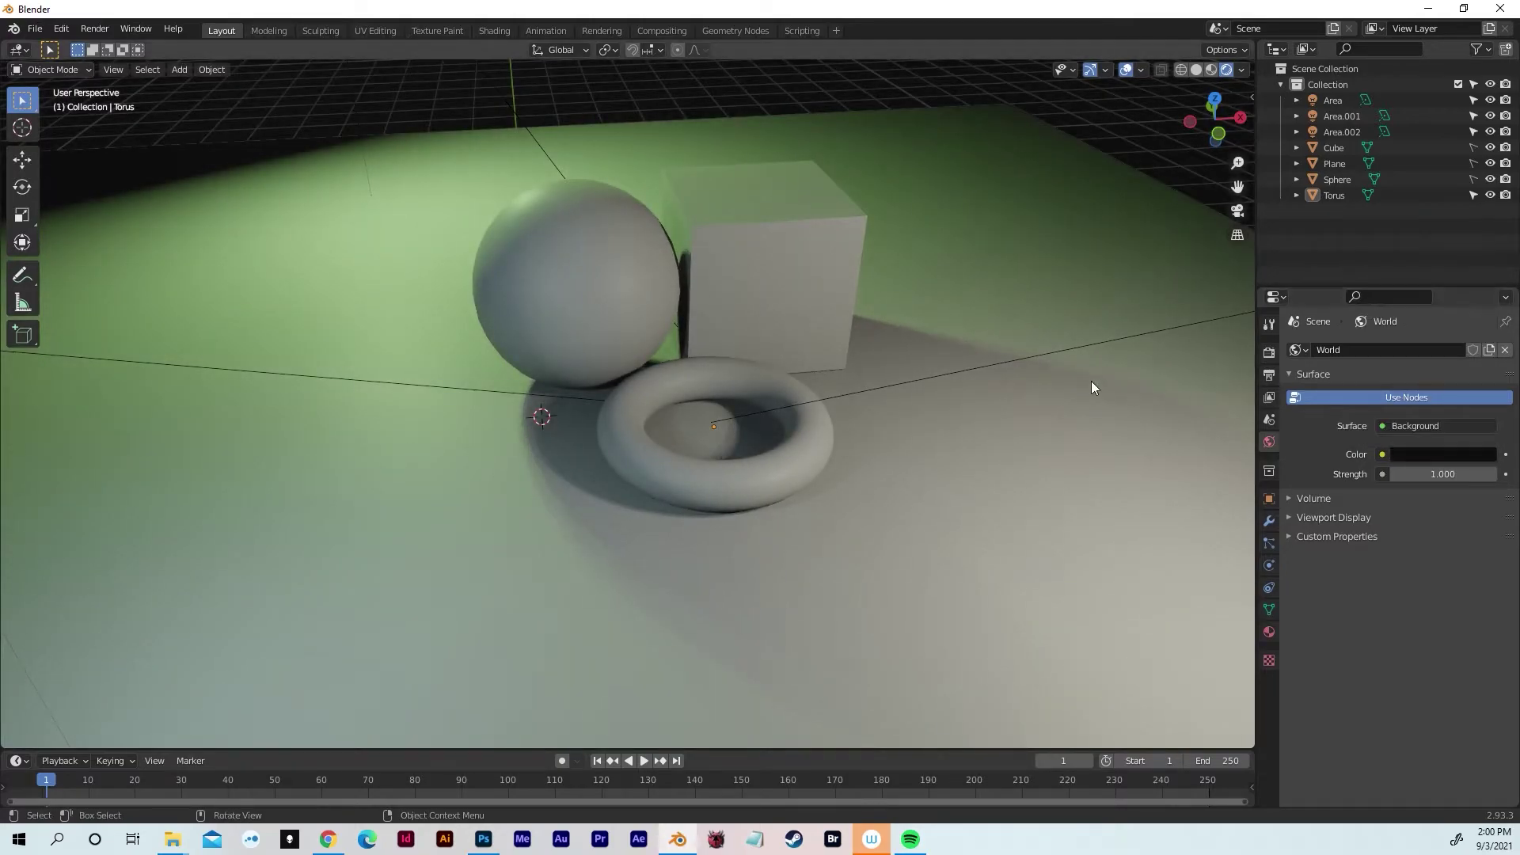
# - Make the ground plane selectable and scale it up uniformly by about 3.36
pyautogui.moveTo(1090, 381); pyautogui.dragTo(1074, 432, button='middle')
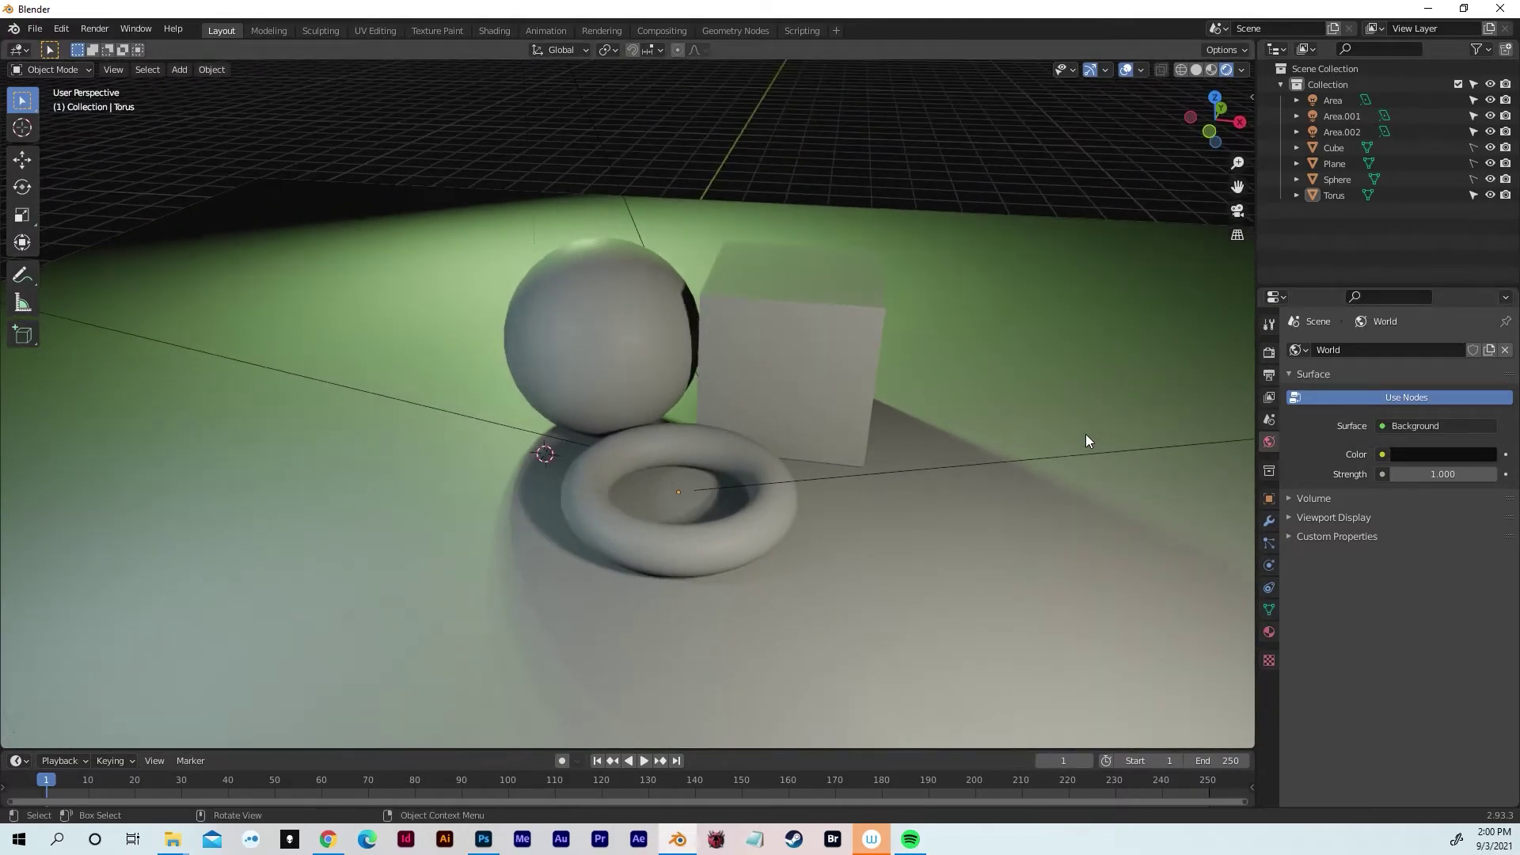
pyautogui.click(1473, 163)
pyautogui.moveTo(1058, 232); pyautogui.dragTo(1027, 241, button='middle')
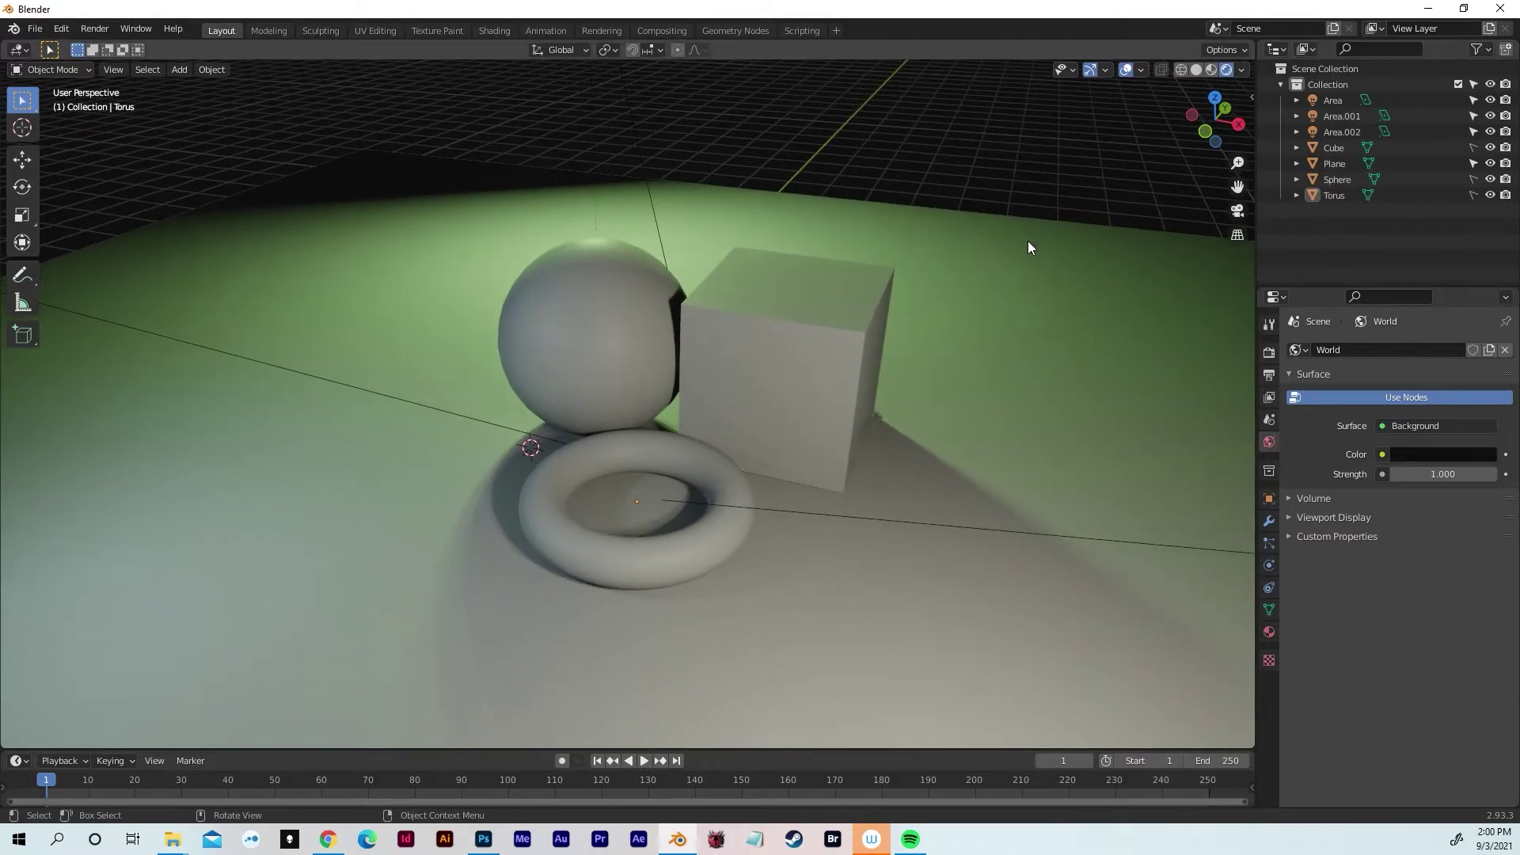
pyautogui.click(1028, 287)
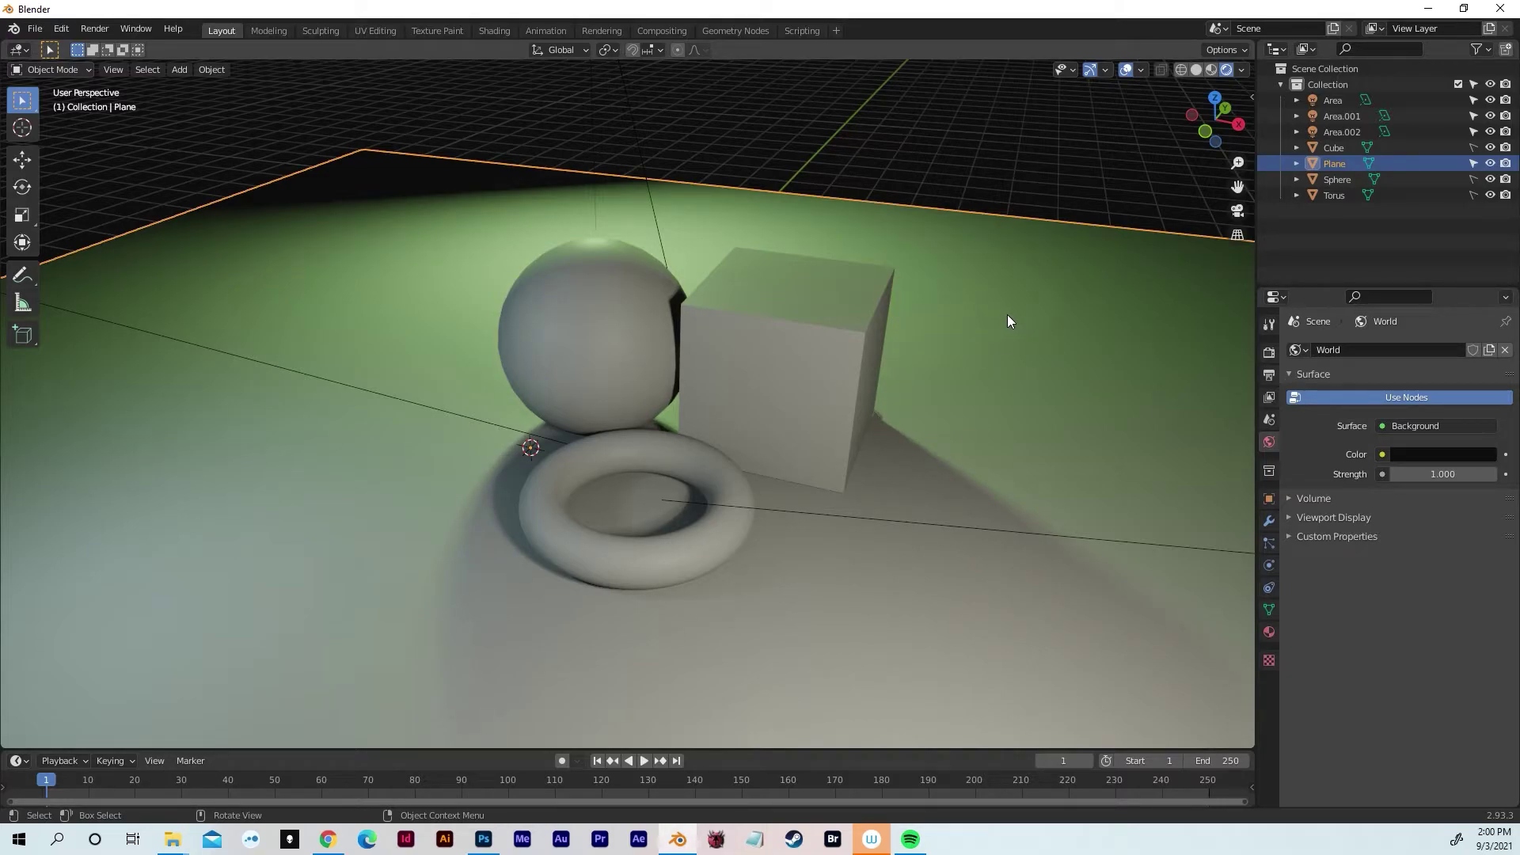
pyautogui.press('s')
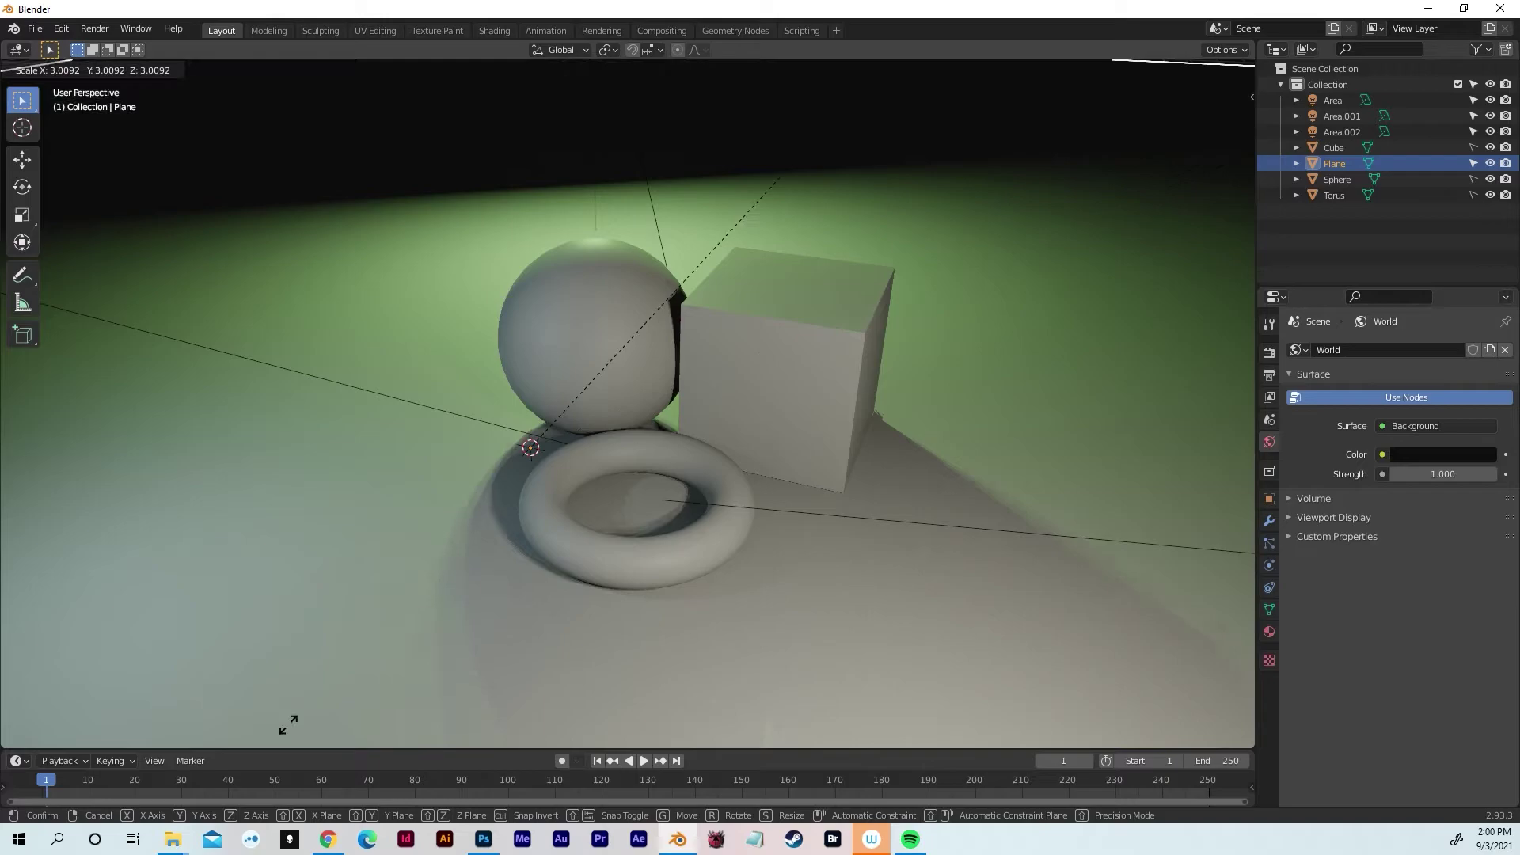
pyautogui.click(546, 622)
pyautogui.moveTo(546, 623); pyautogui.dragTo(711, 653, button='middle')
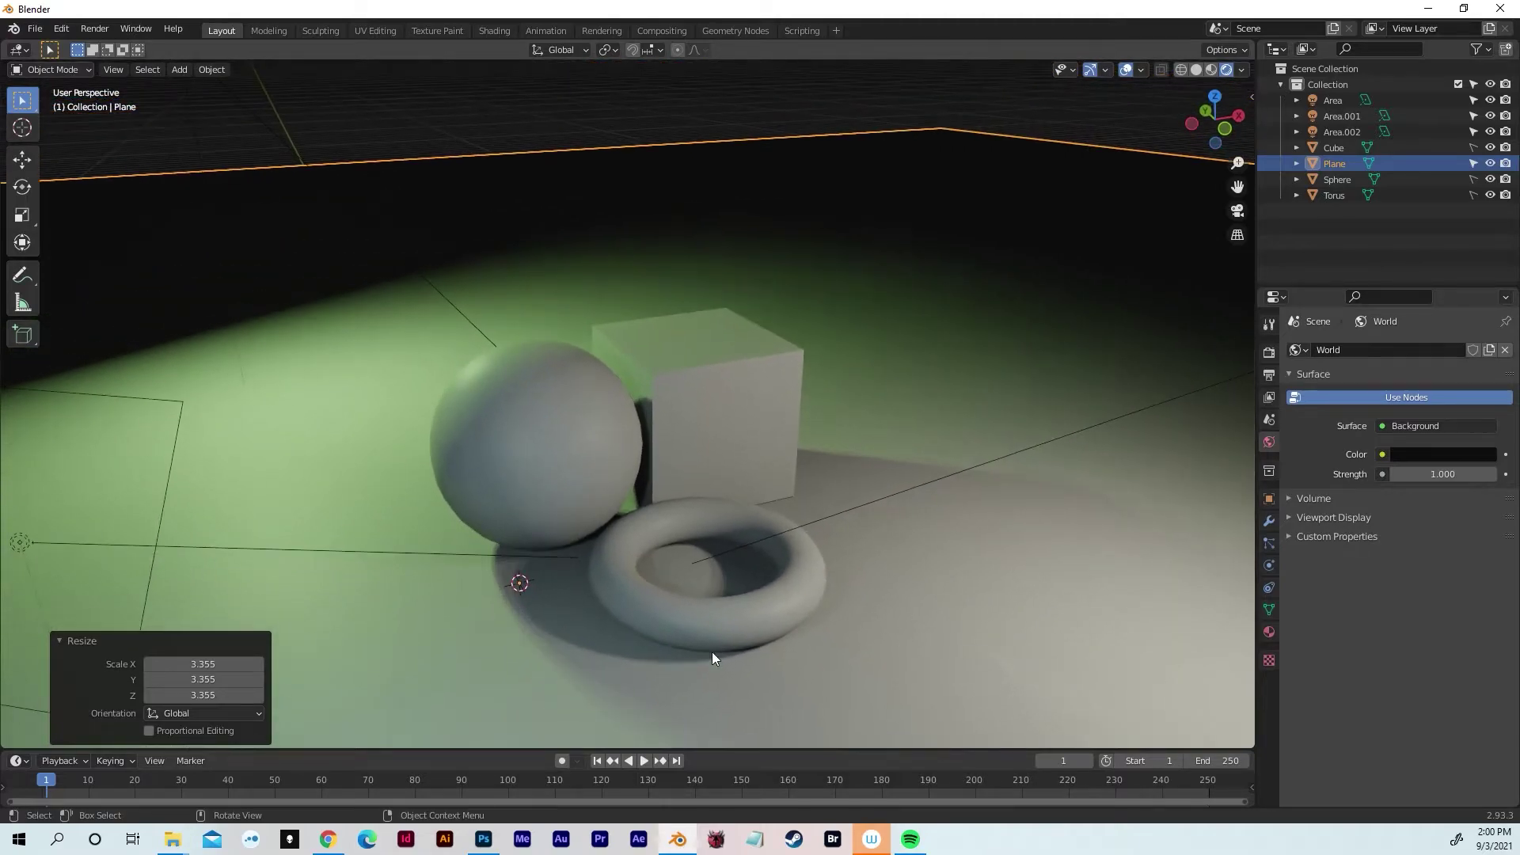
# - Disable viewport selection for the ground plane and all three area lights
pyautogui.click(1472, 163)
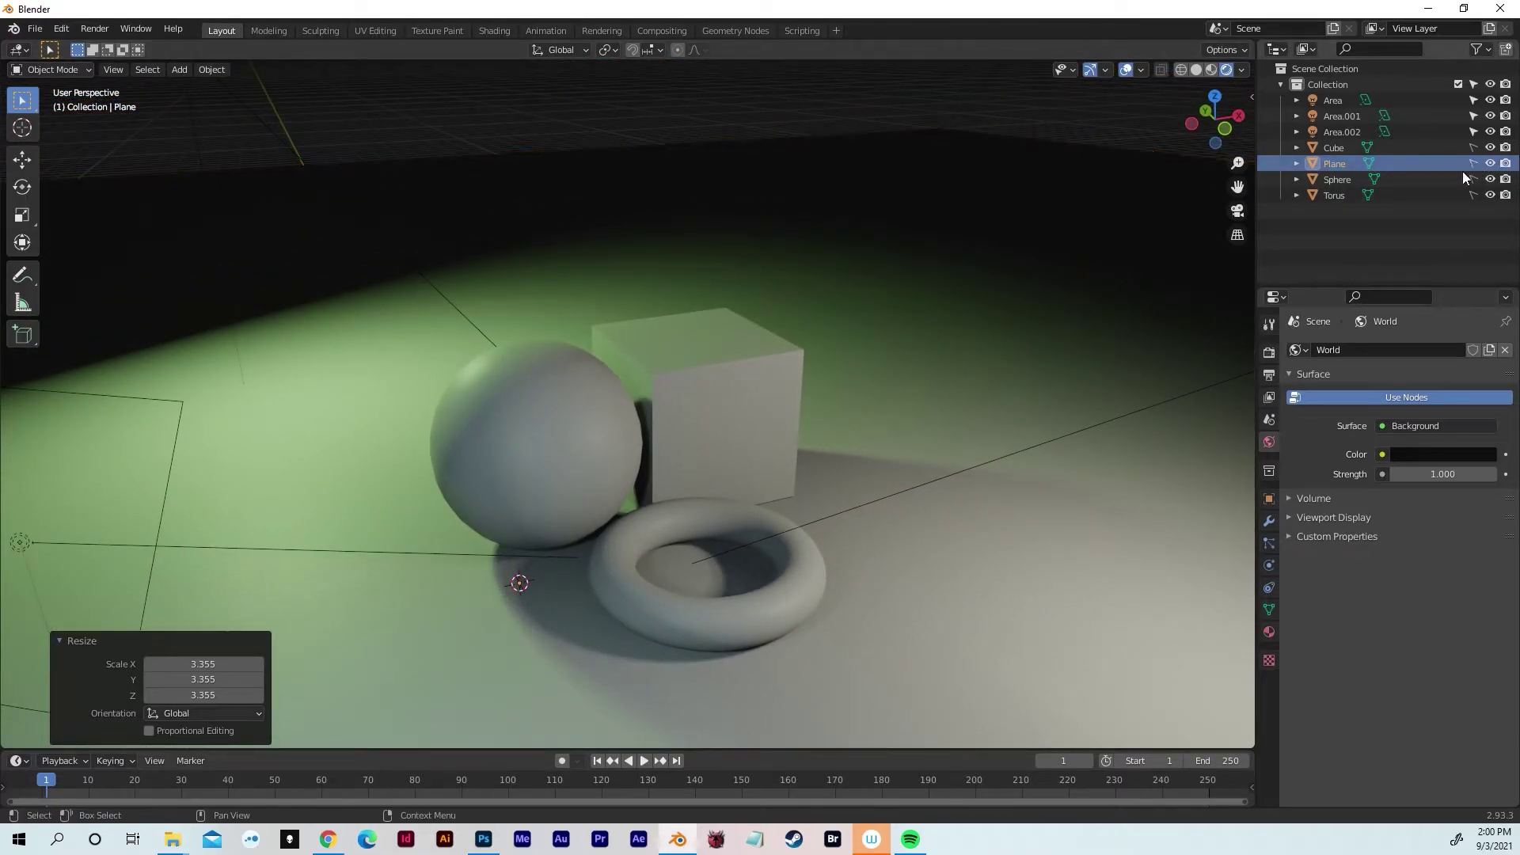
pyautogui.moveTo(735, 307); pyautogui.dragTo(767, 288, button='middle')
pyautogui.moveTo(865, 255); pyautogui.dragTo(368, 671)
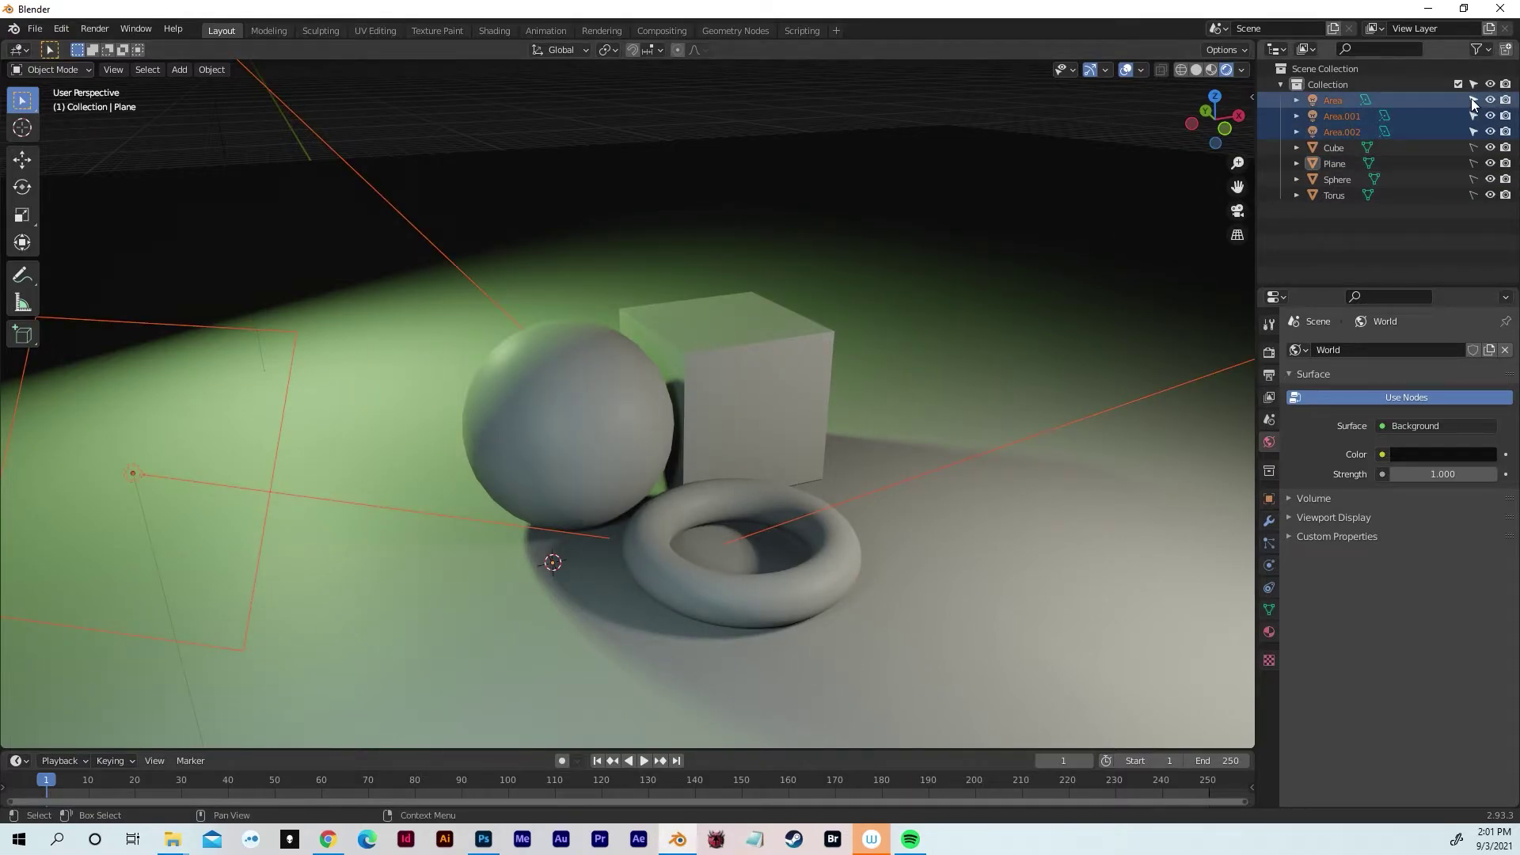
pyautogui.moveTo(1471, 98); pyautogui.dragTo(1470, 140)
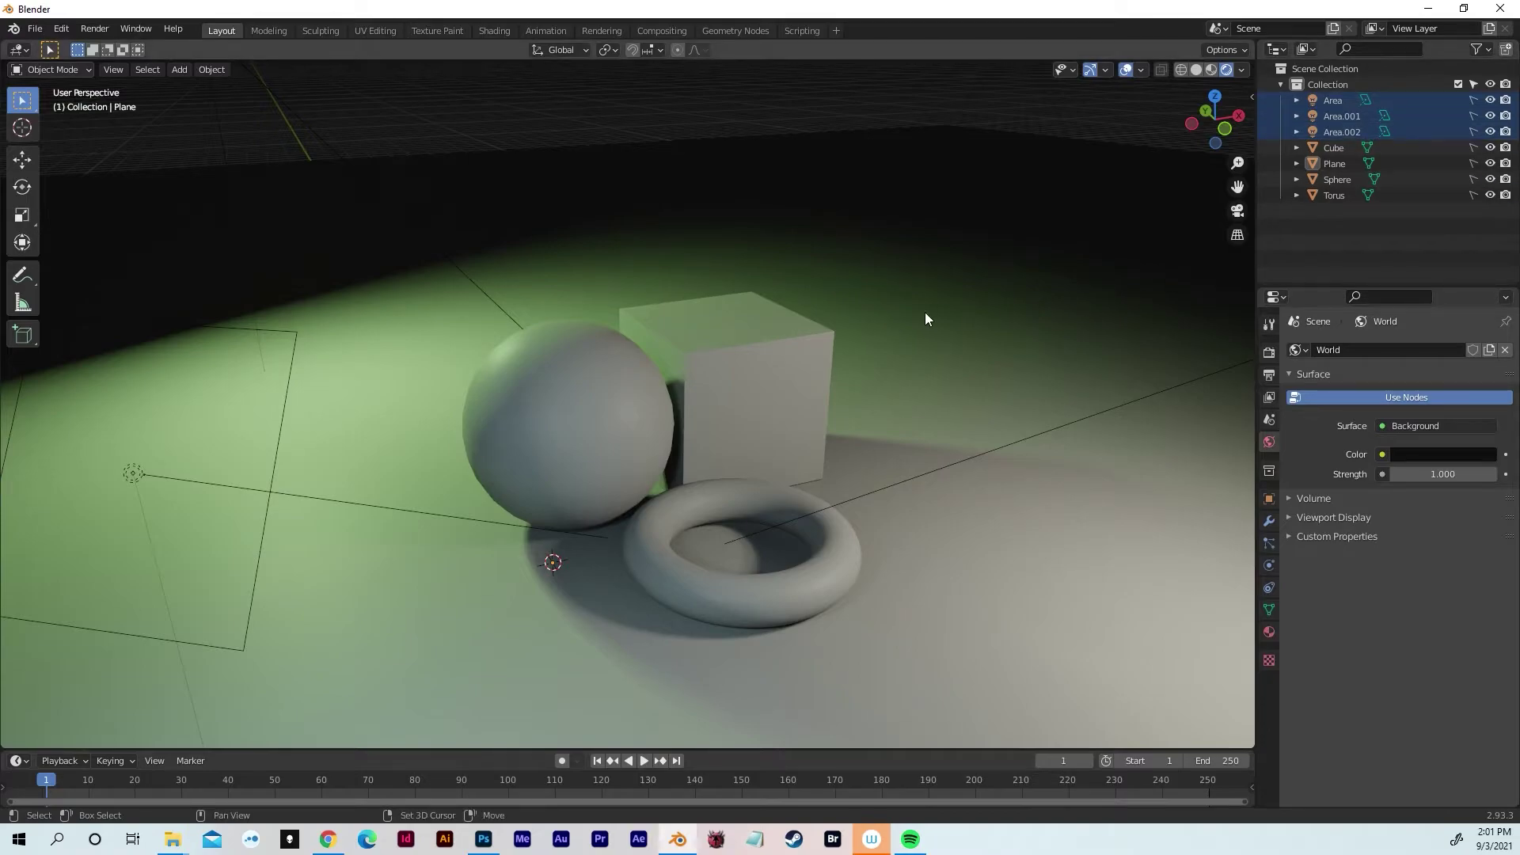
pyautogui.moveTo(925, 319); pyautogui.dragTo(970, 296, button='middle')
pyautogui.moveTo(392, 294); pyautogui.dragTo(745, 431)
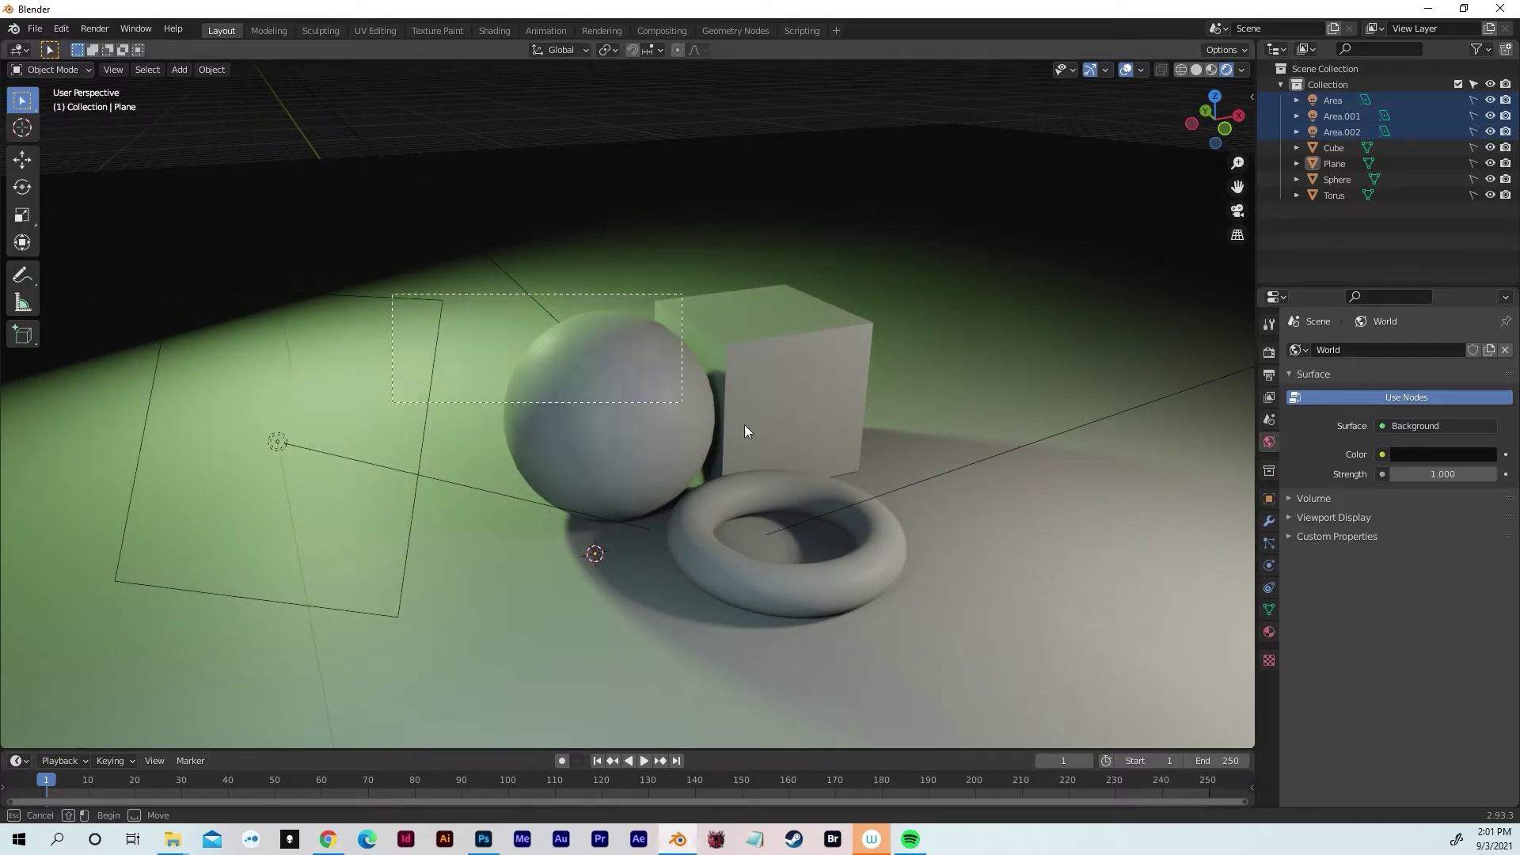
pyautogui.press('Escape')
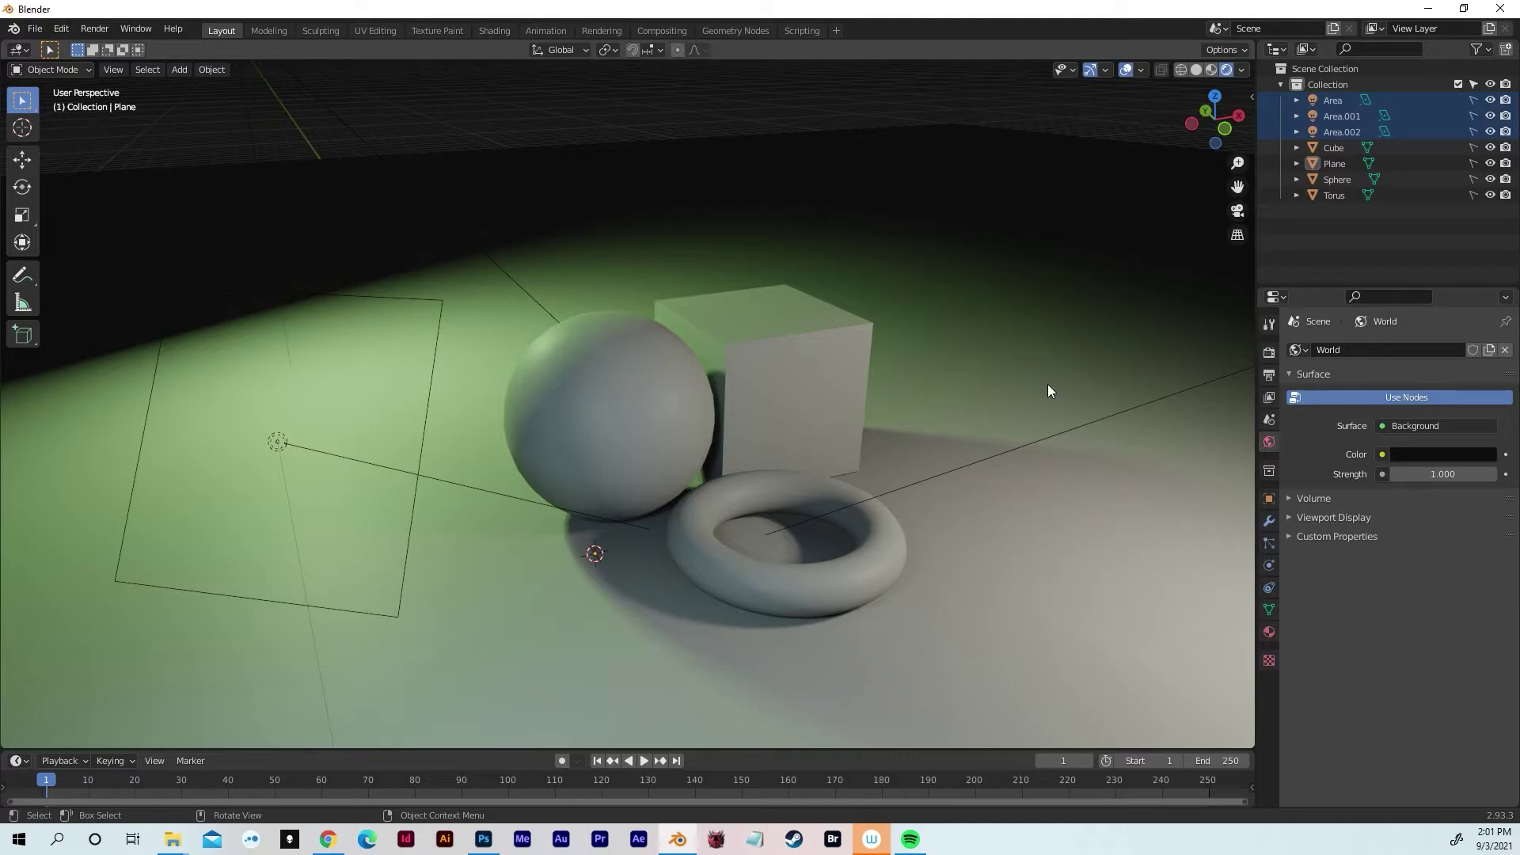
# - Add a camera to the scene and align it to the current view
pyautogui.hotkey('shift', 'a')
pyautogui.moveTo(1047, 385)
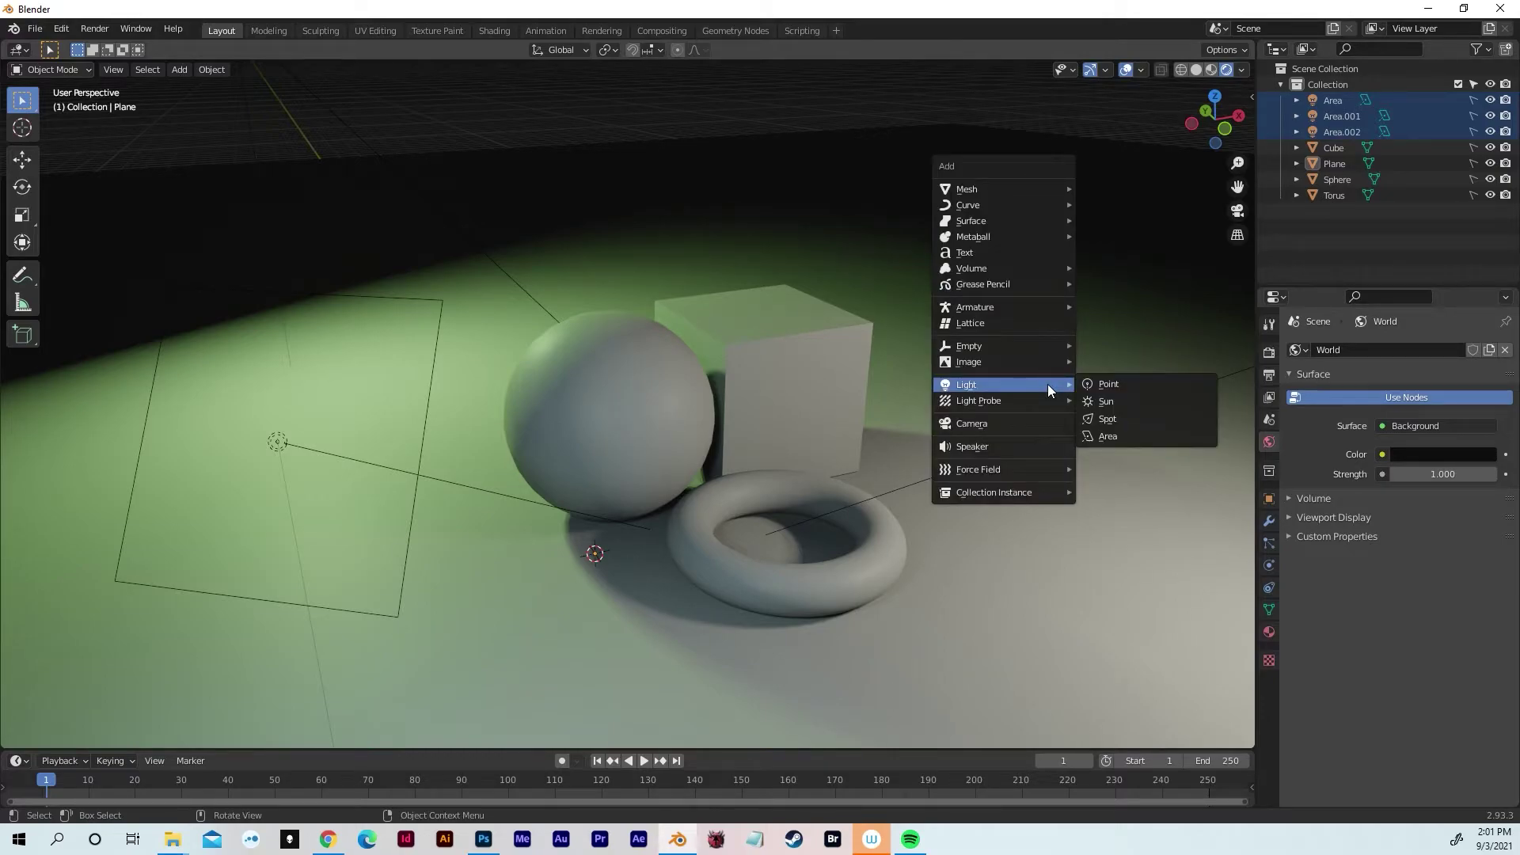
pyautogui.click(980, 423)
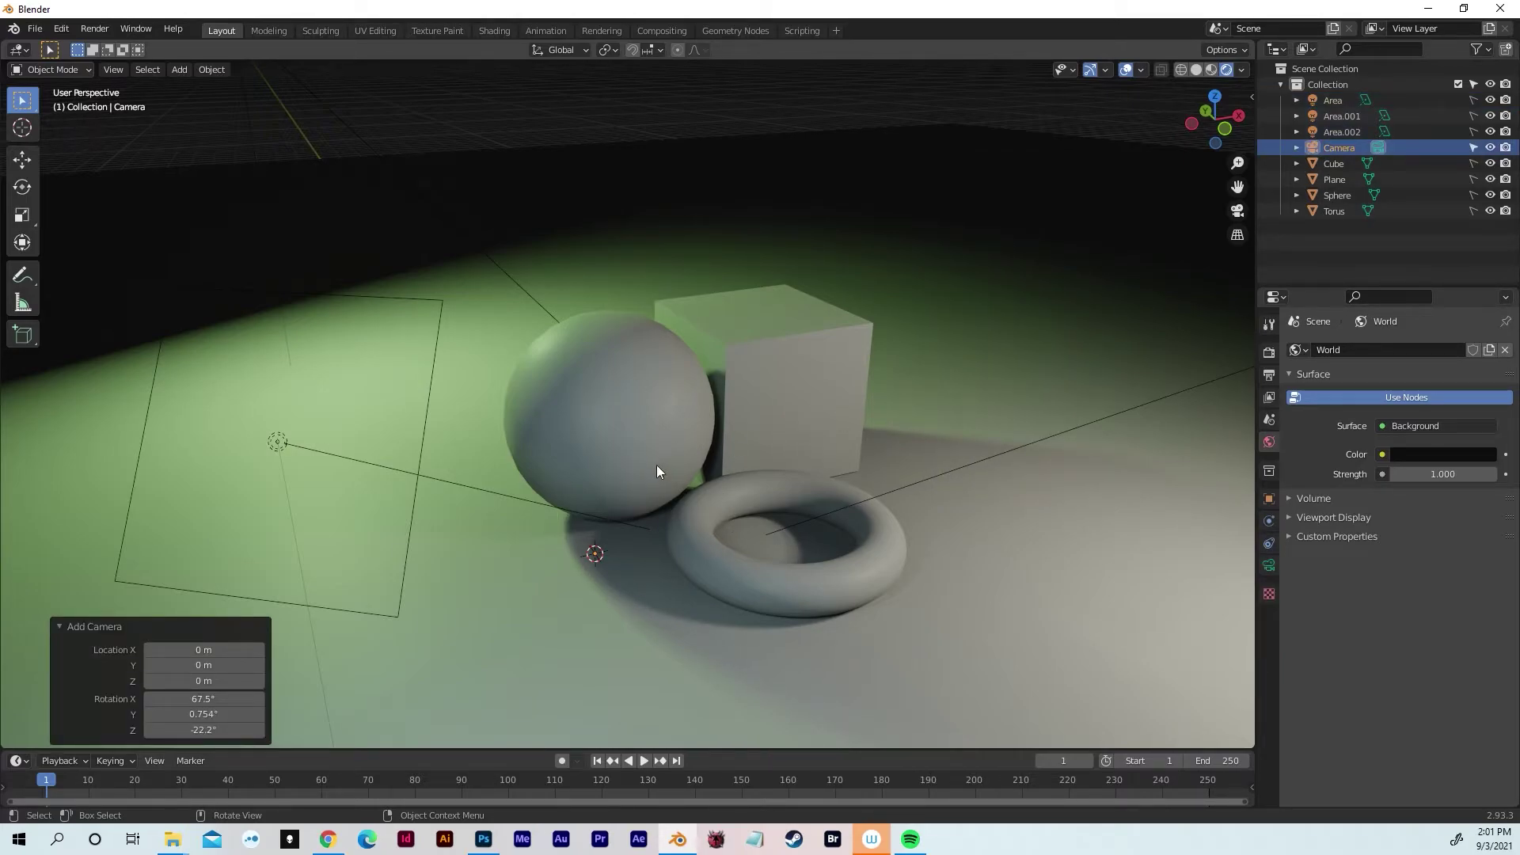
pyautogui.click(109, 69)
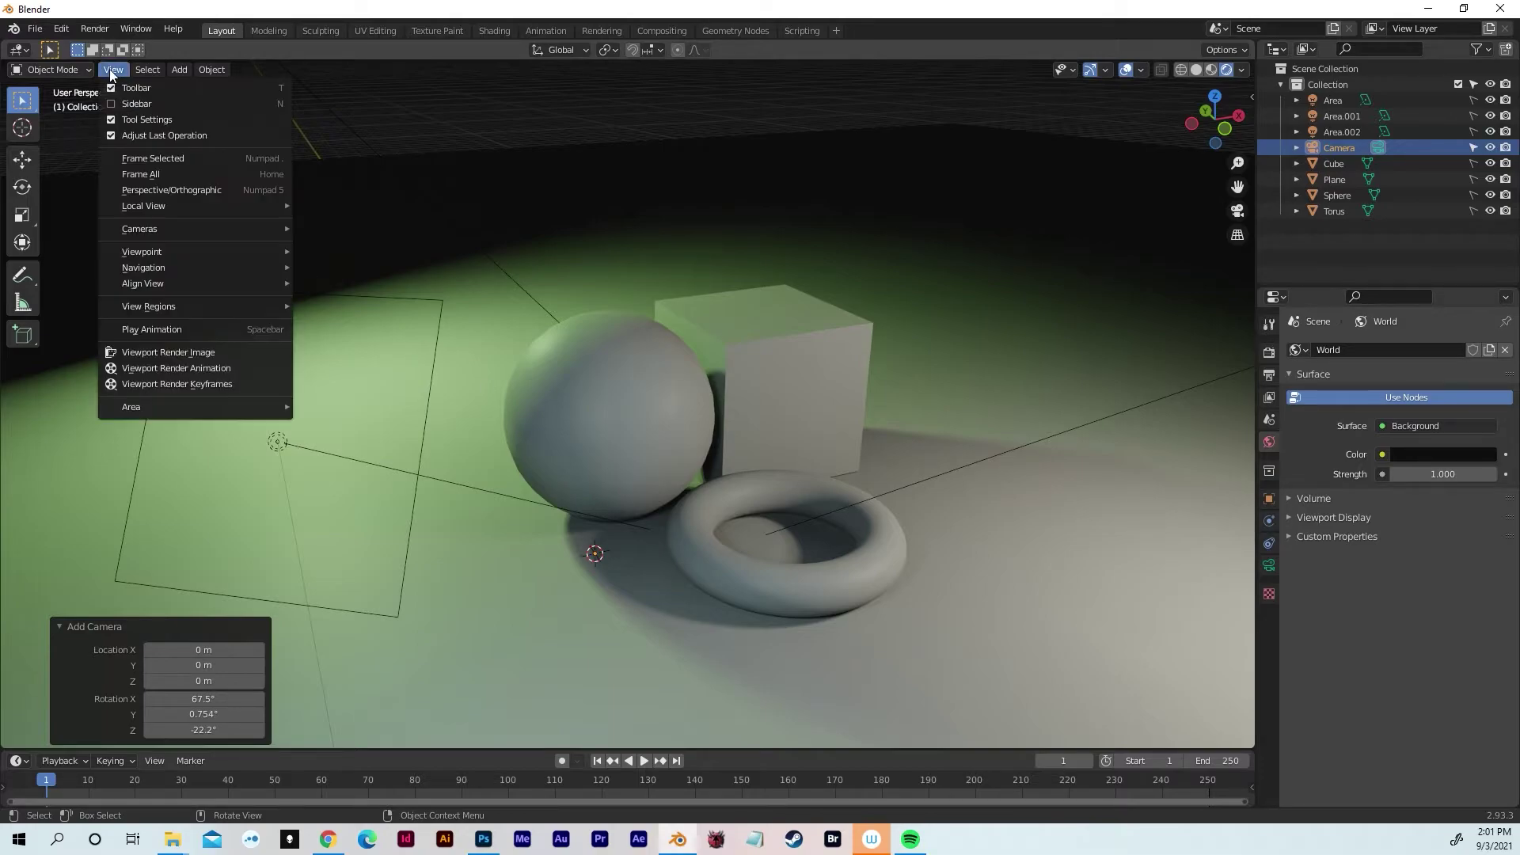
pyautogui.moveTo(161, 235)
pyautogui.moveTo(155, 286)
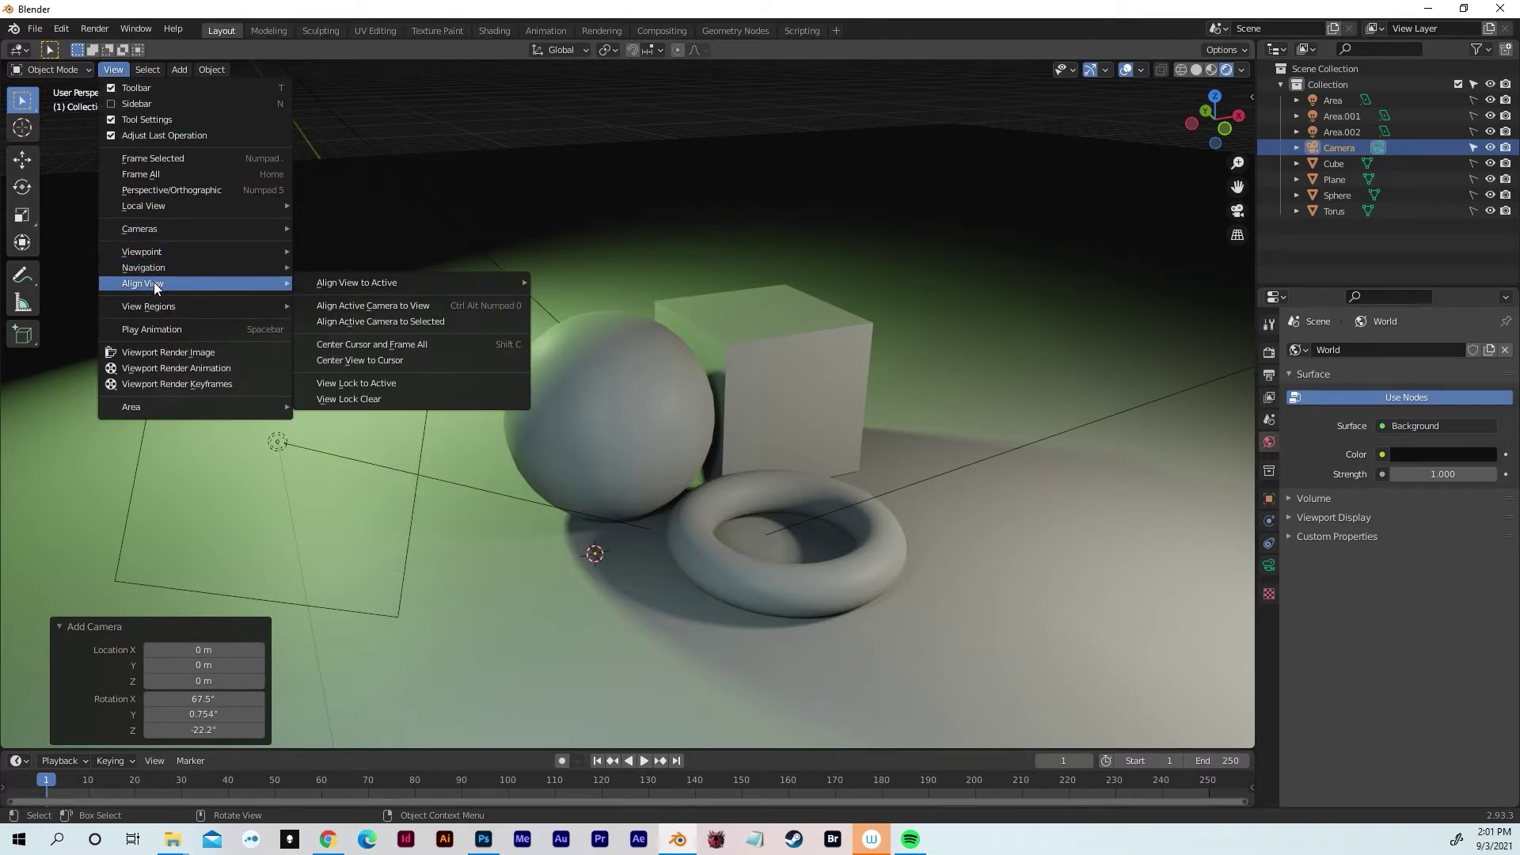
pyautogui.click(349, 309)
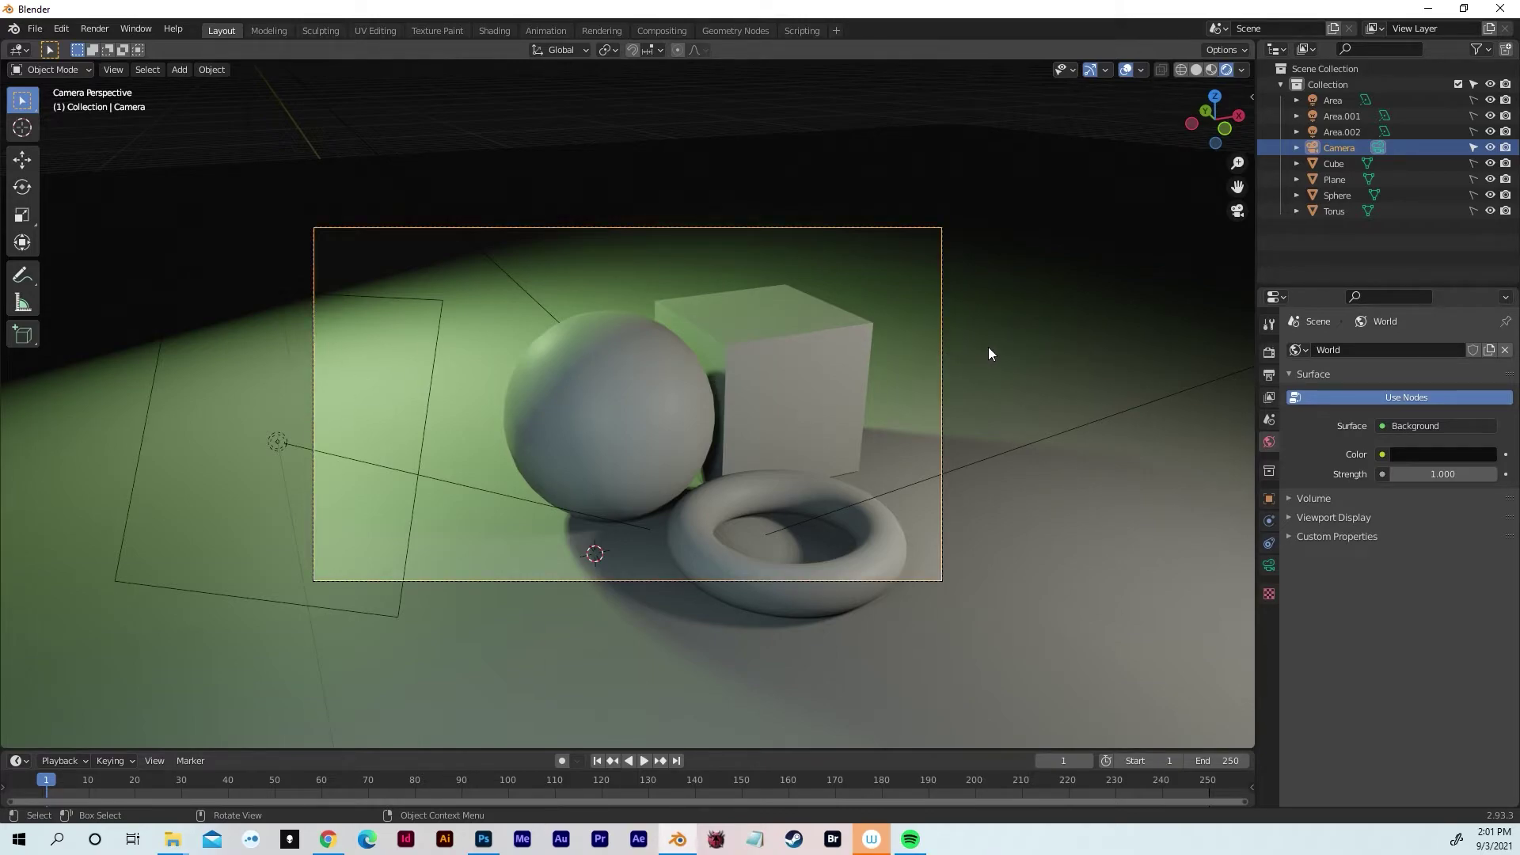
# - Set the camera's focal length to 24 mm
pyautogui.click(1269, 569)
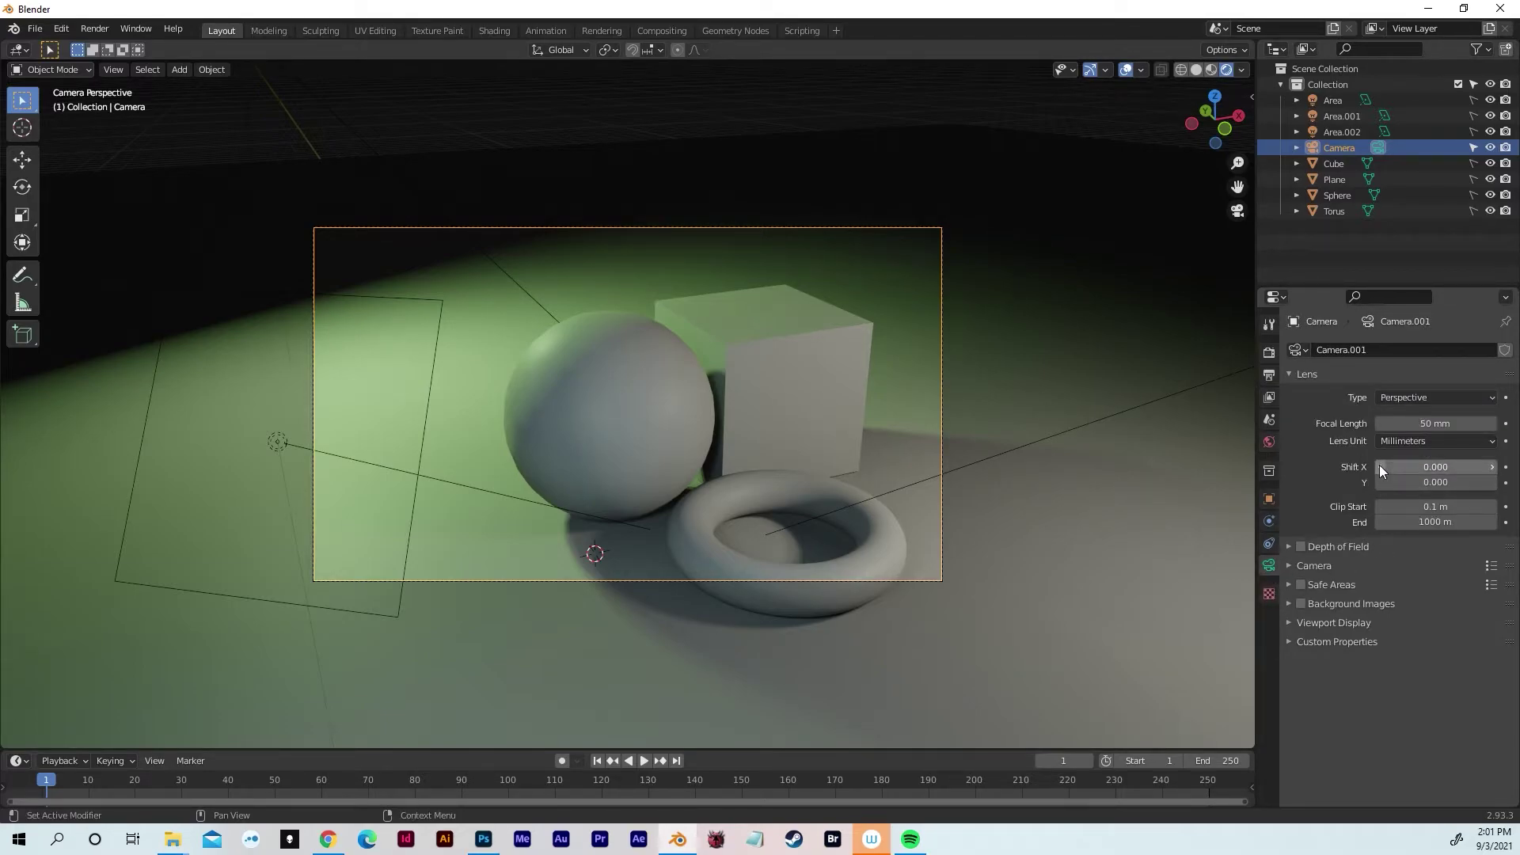
pyautogui.click(1439, 425)
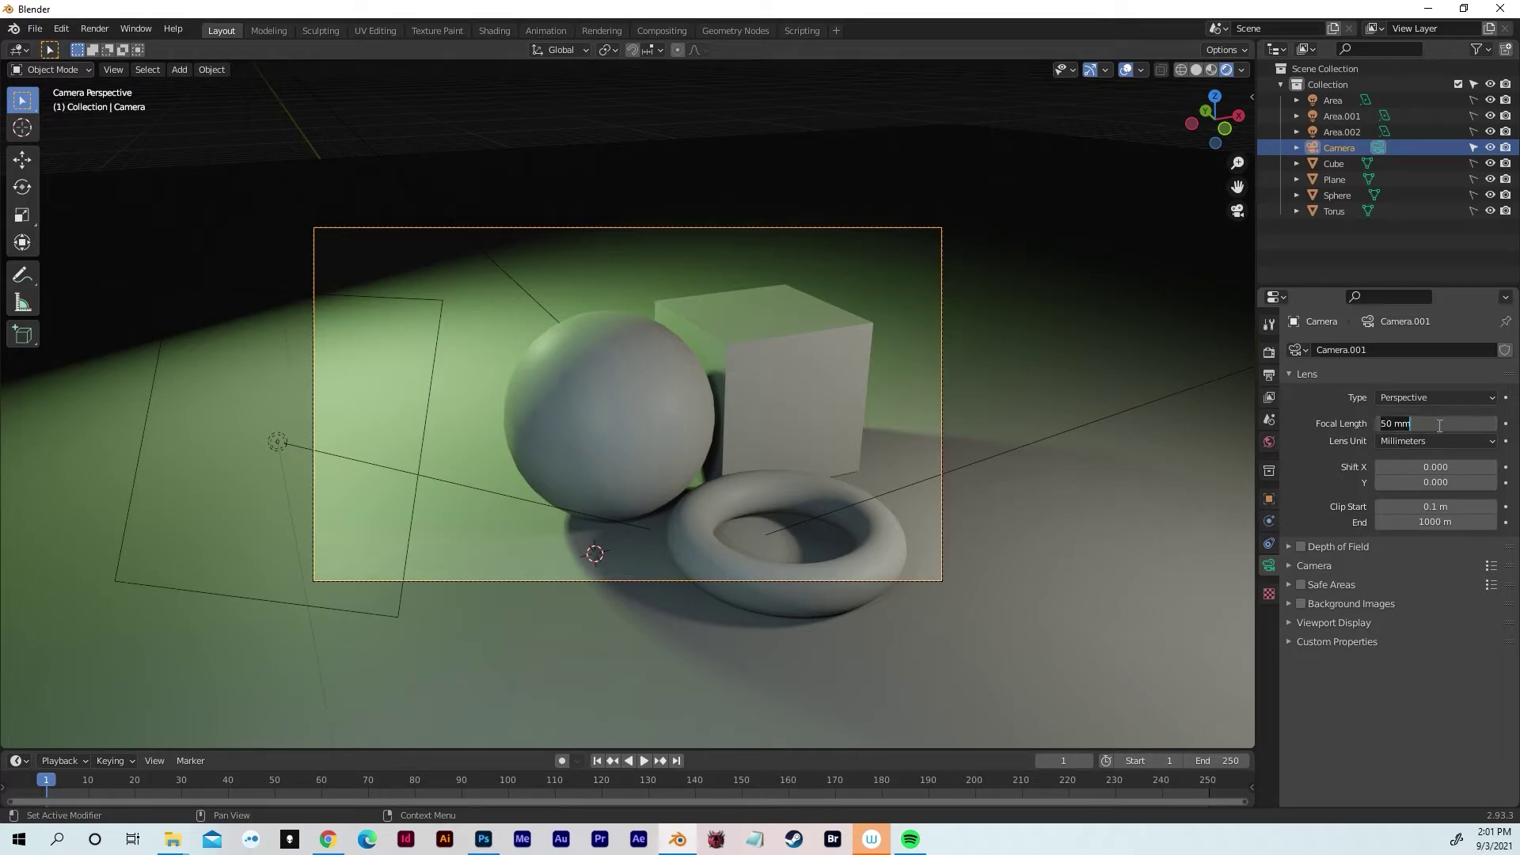
pyautogui.write('24')
pyautogui.press('Return')
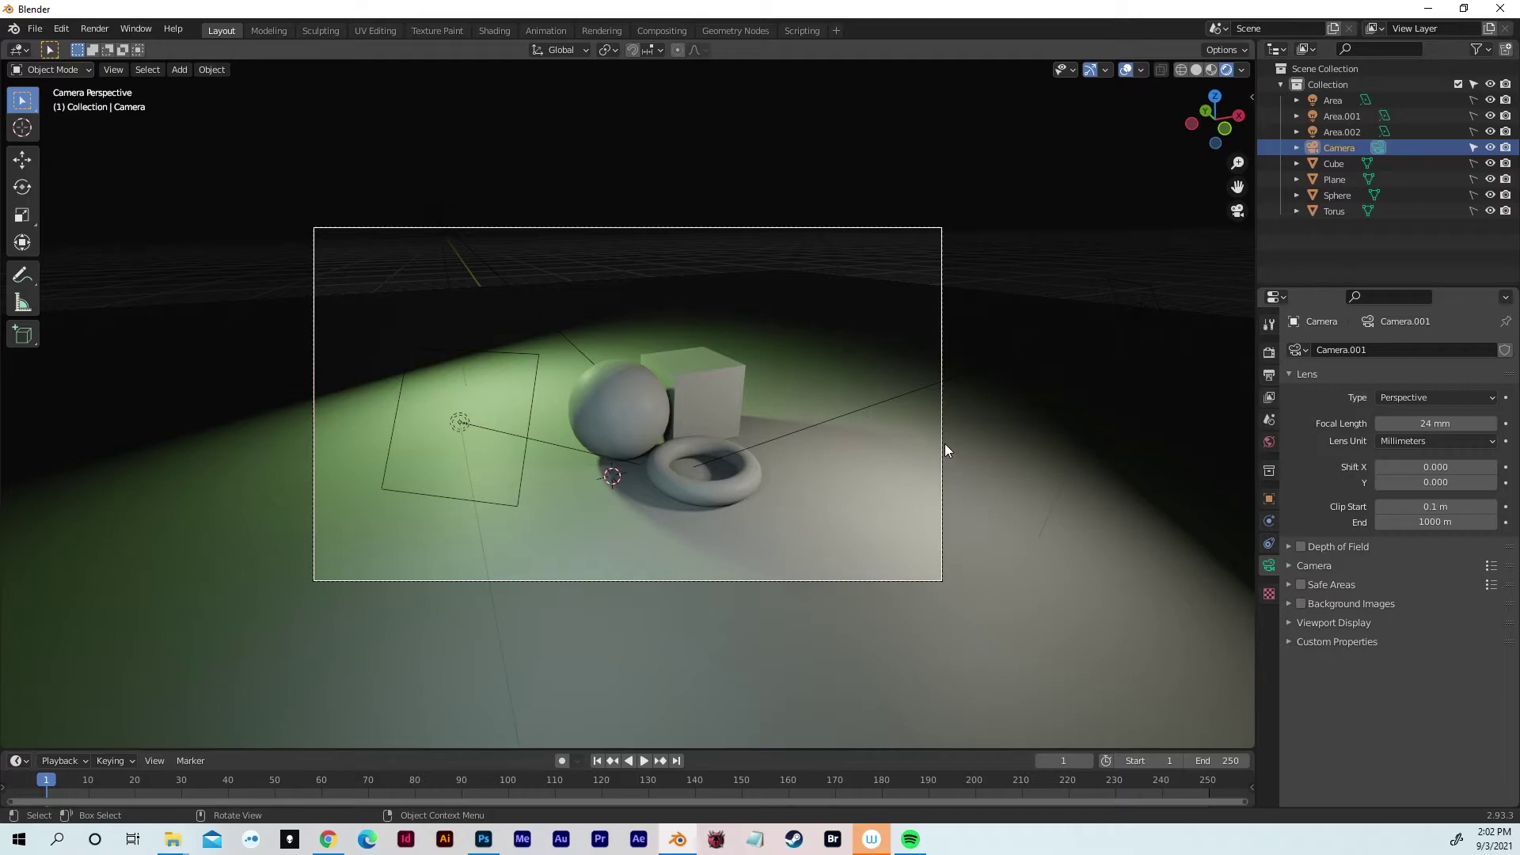
pyautogui.click(942, 450)
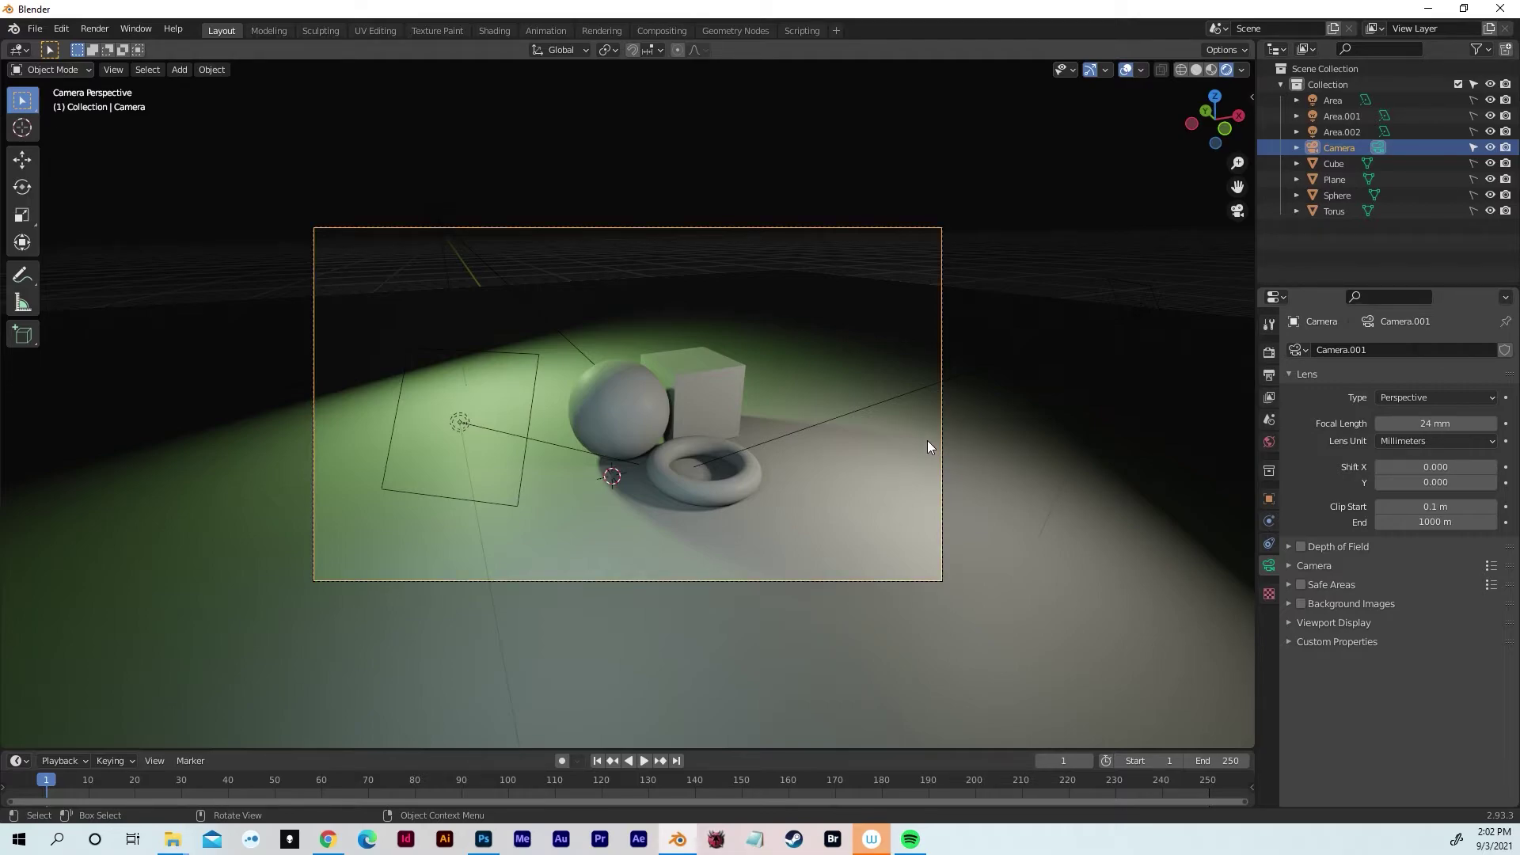
pyautogui.moveTo(923, 434); pyautogui.dragTo(981, 476)
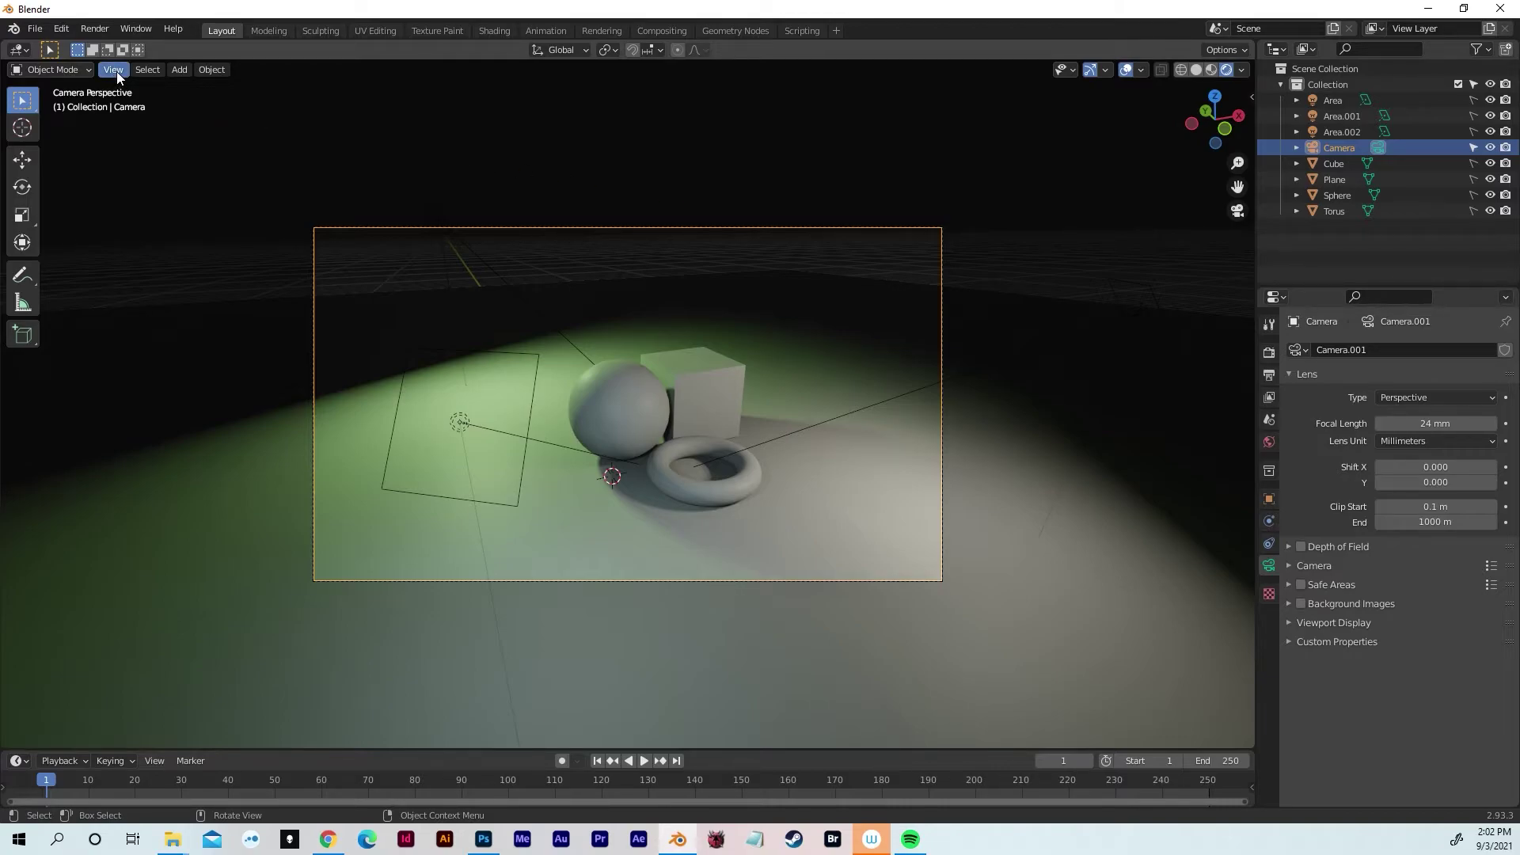
pyautogui.moveTo(516, 163); pyautogui.dragTo(564, 246)
pyautogui.moveTo(513, 337)
pyautogui.mouseDown(button='middle')
pyautogui.moveTo(594, 361)
pyautogui.moveTo(495, 324)
pyautogui.mouseUp(button='middle')
pyautogui.scroll(-5, 601, 356)
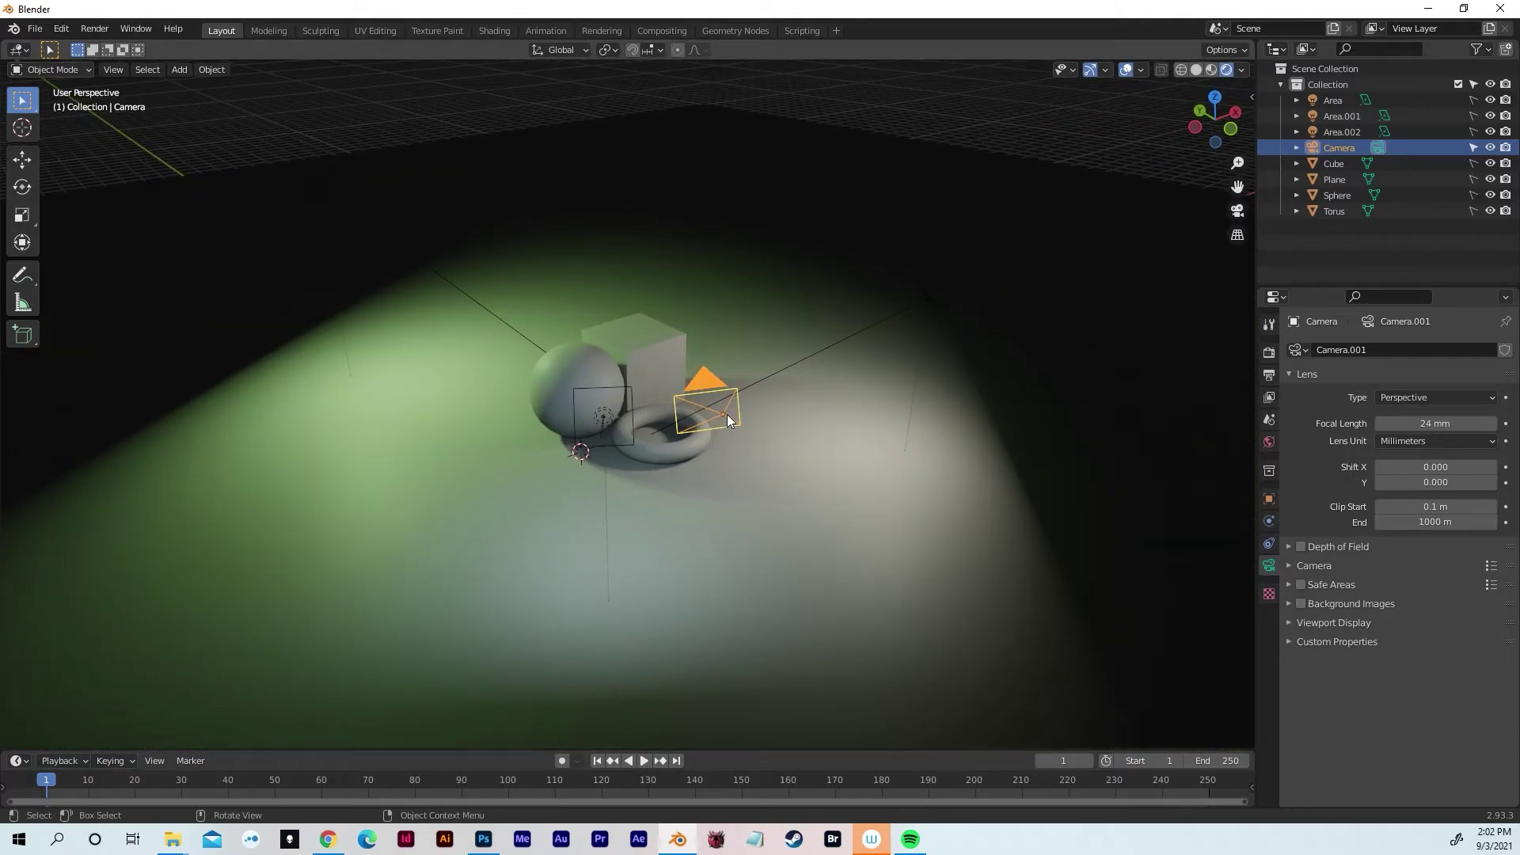
pyautogui.press('g')
pyautogui.press('z')
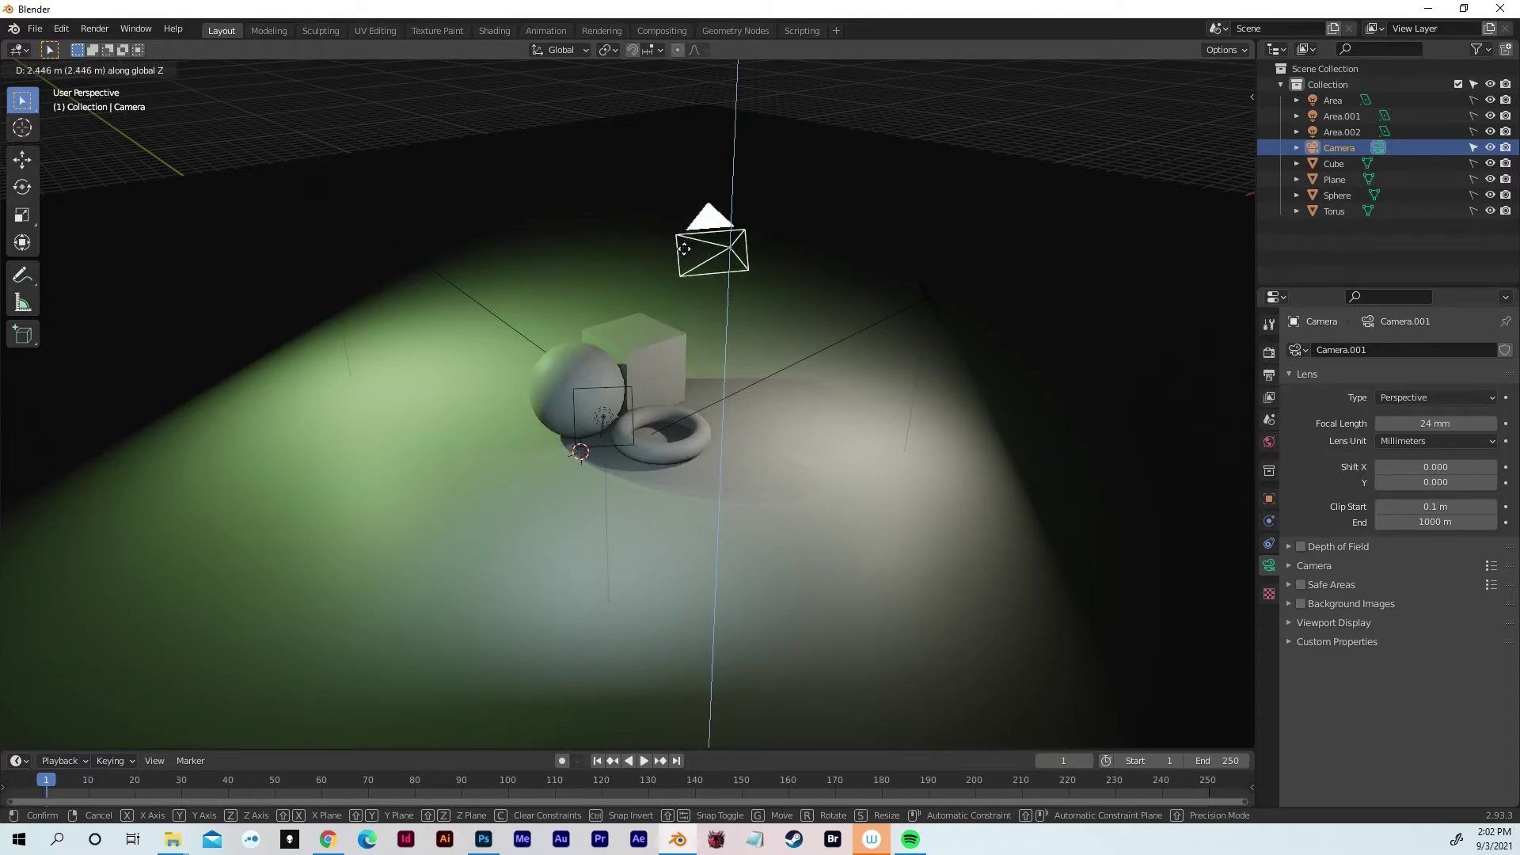
pyautogui.press('y')
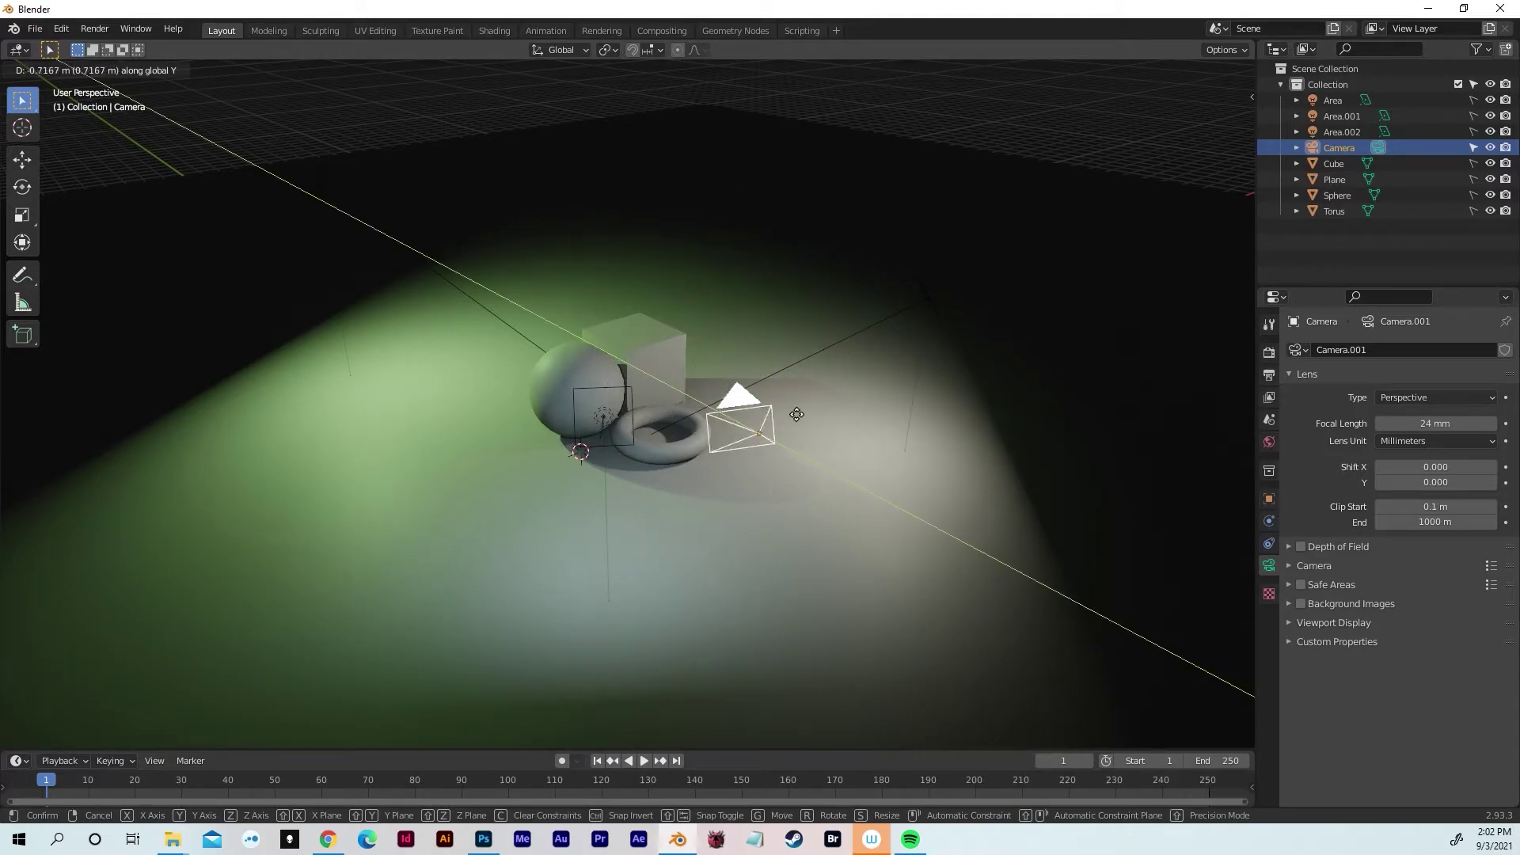
pyautogui.rightClick(801, 314)
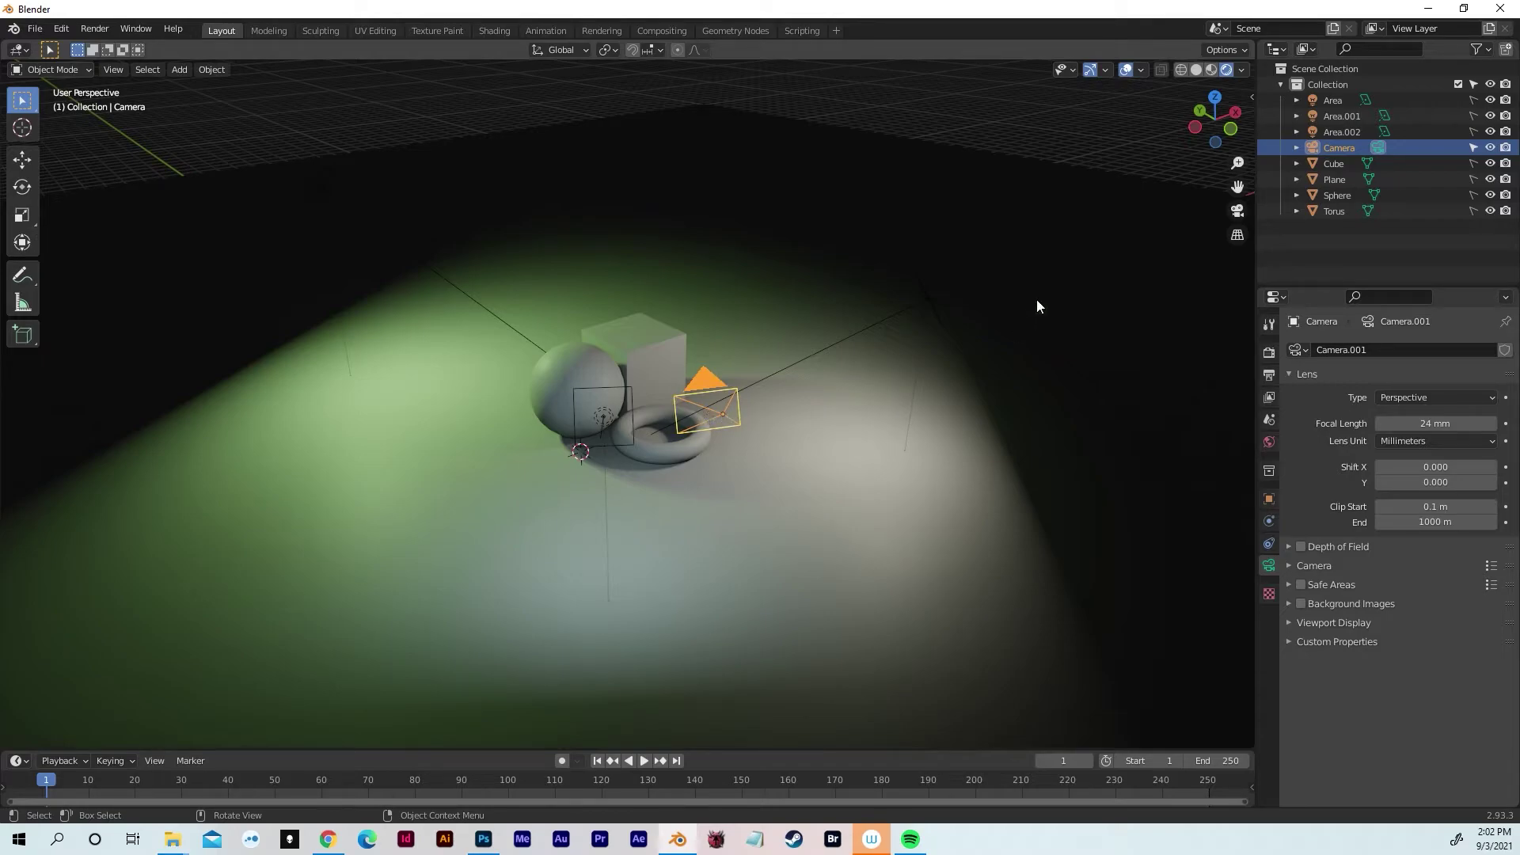
# - Reframe the camera view with Walk Navigation, moving closer and higher so it looks down on the sphere, cube and torus near the frame's centre
pyautogui.click(1237, 212)
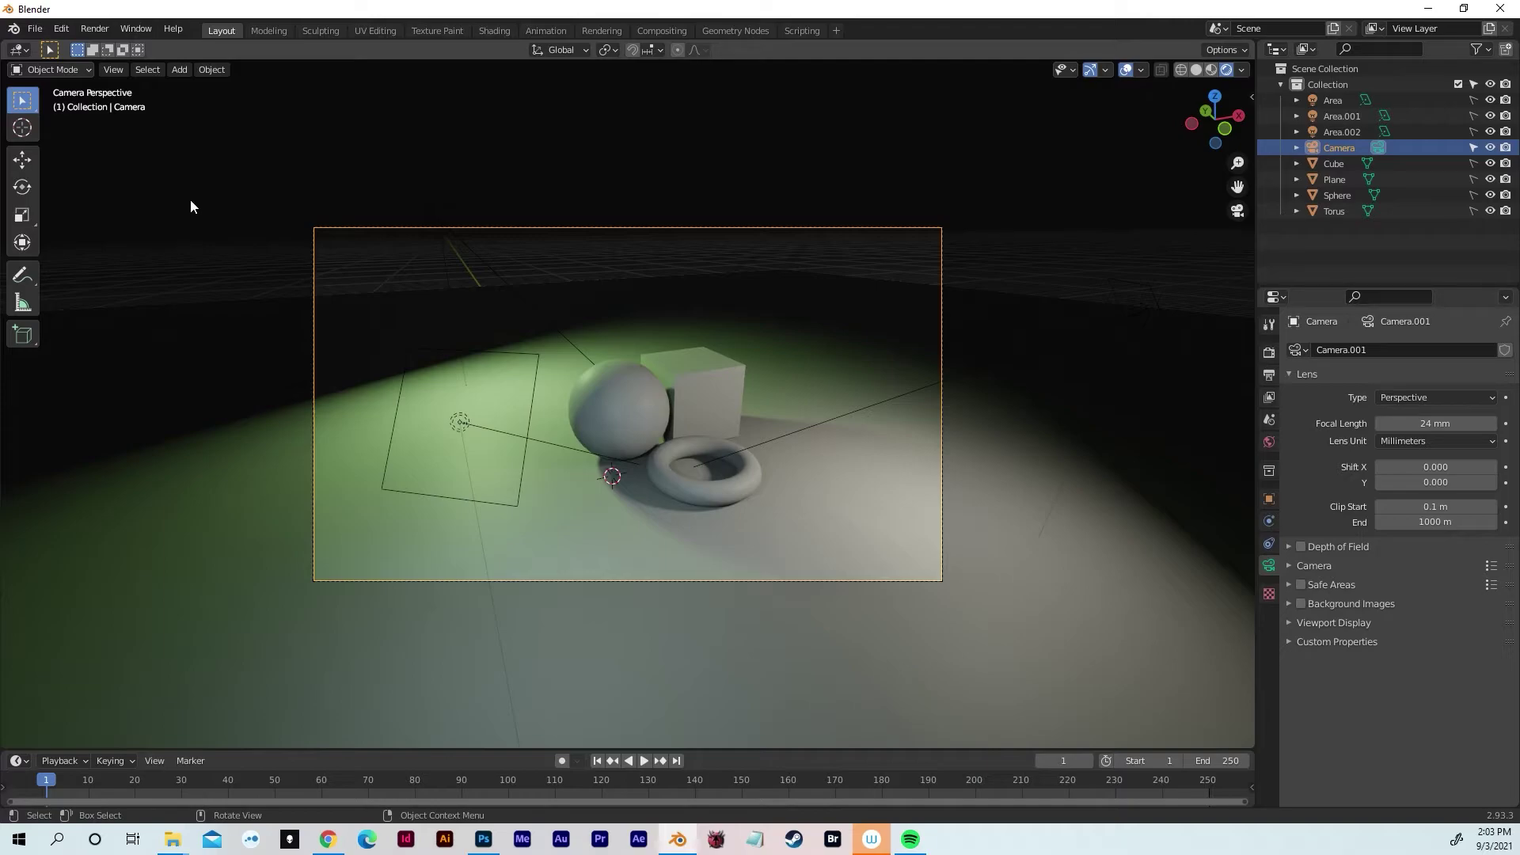
pyautogui.click(113, 71)
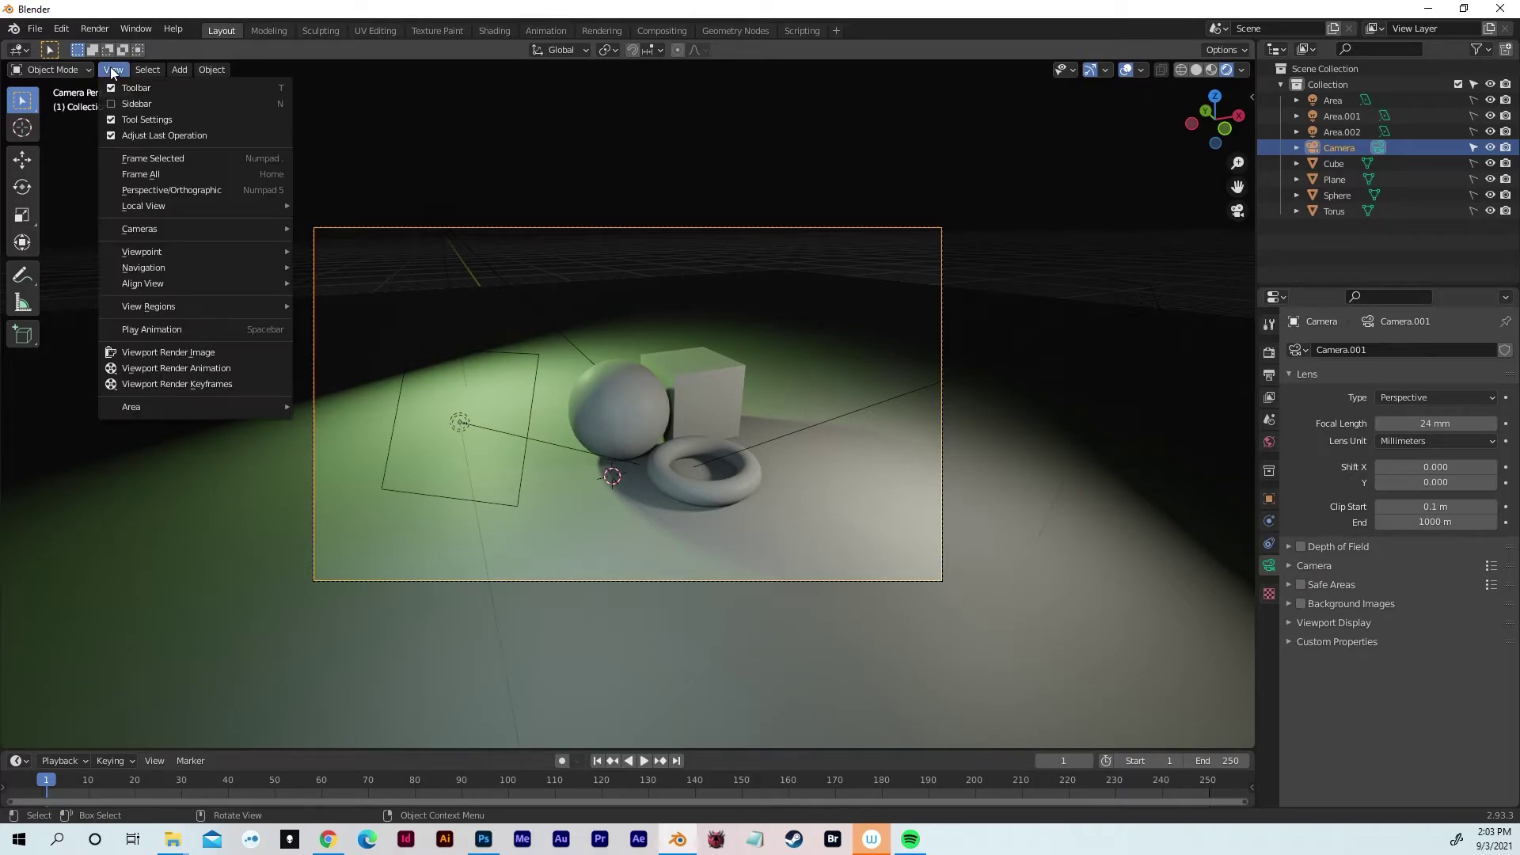
pyautogui.moveTo(155, 273)
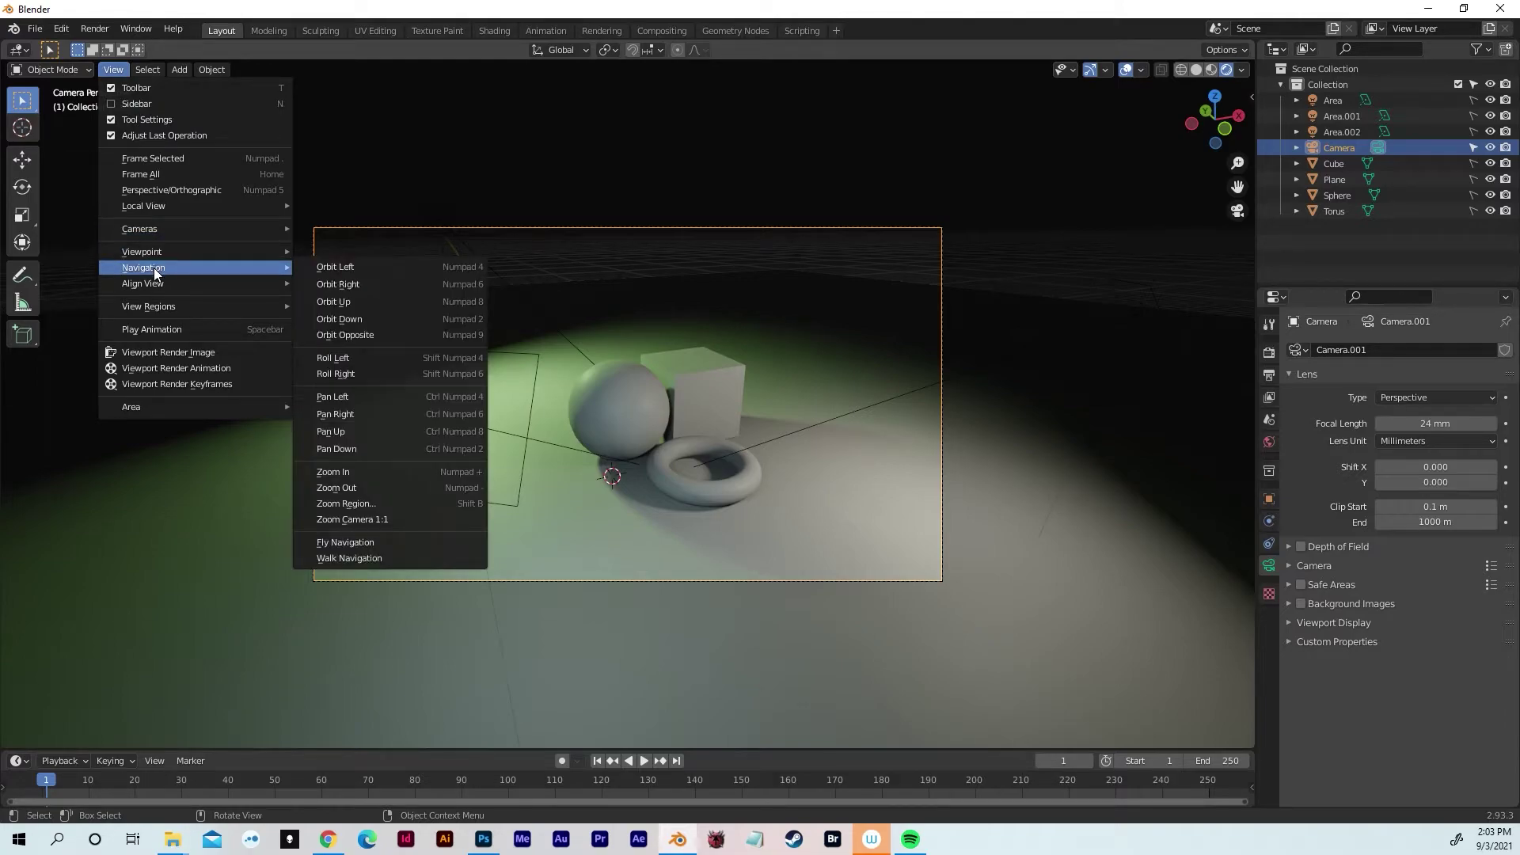
pyautogui.click(373, 559)
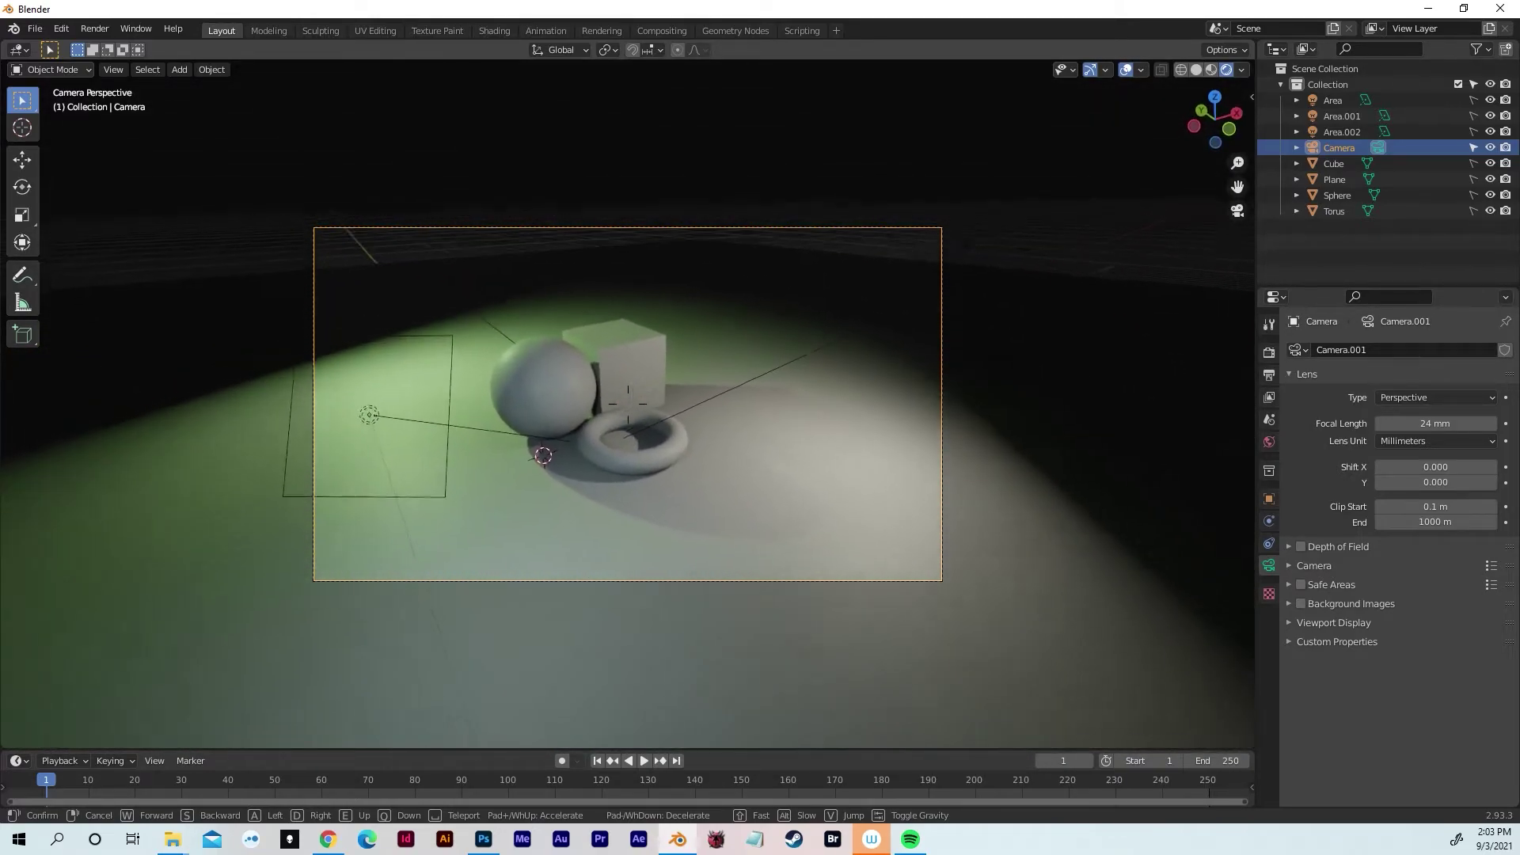
pyautogui.press('w')
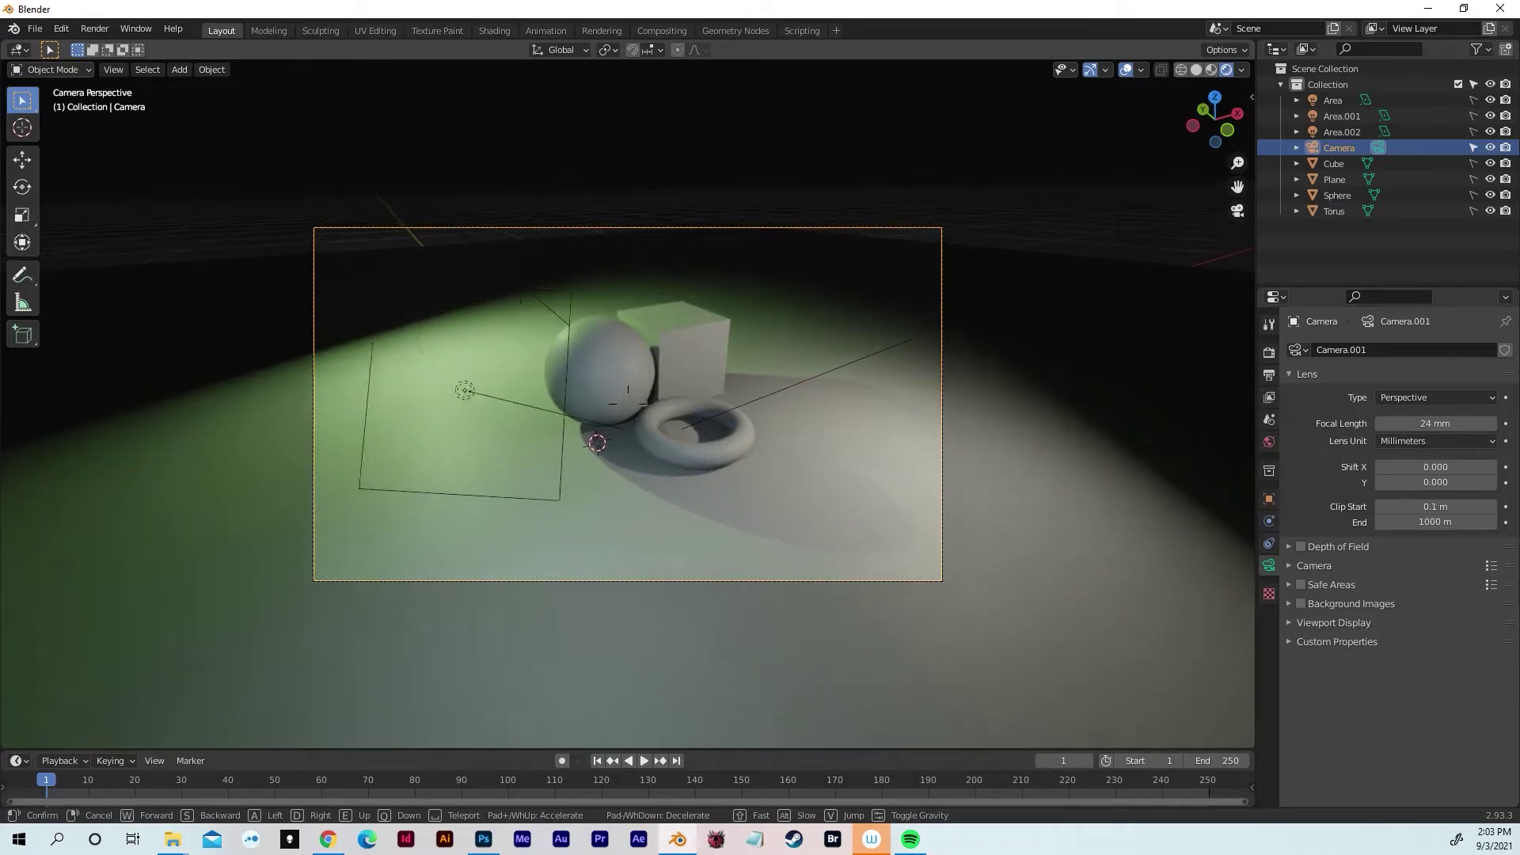
pyautogui.press('w')
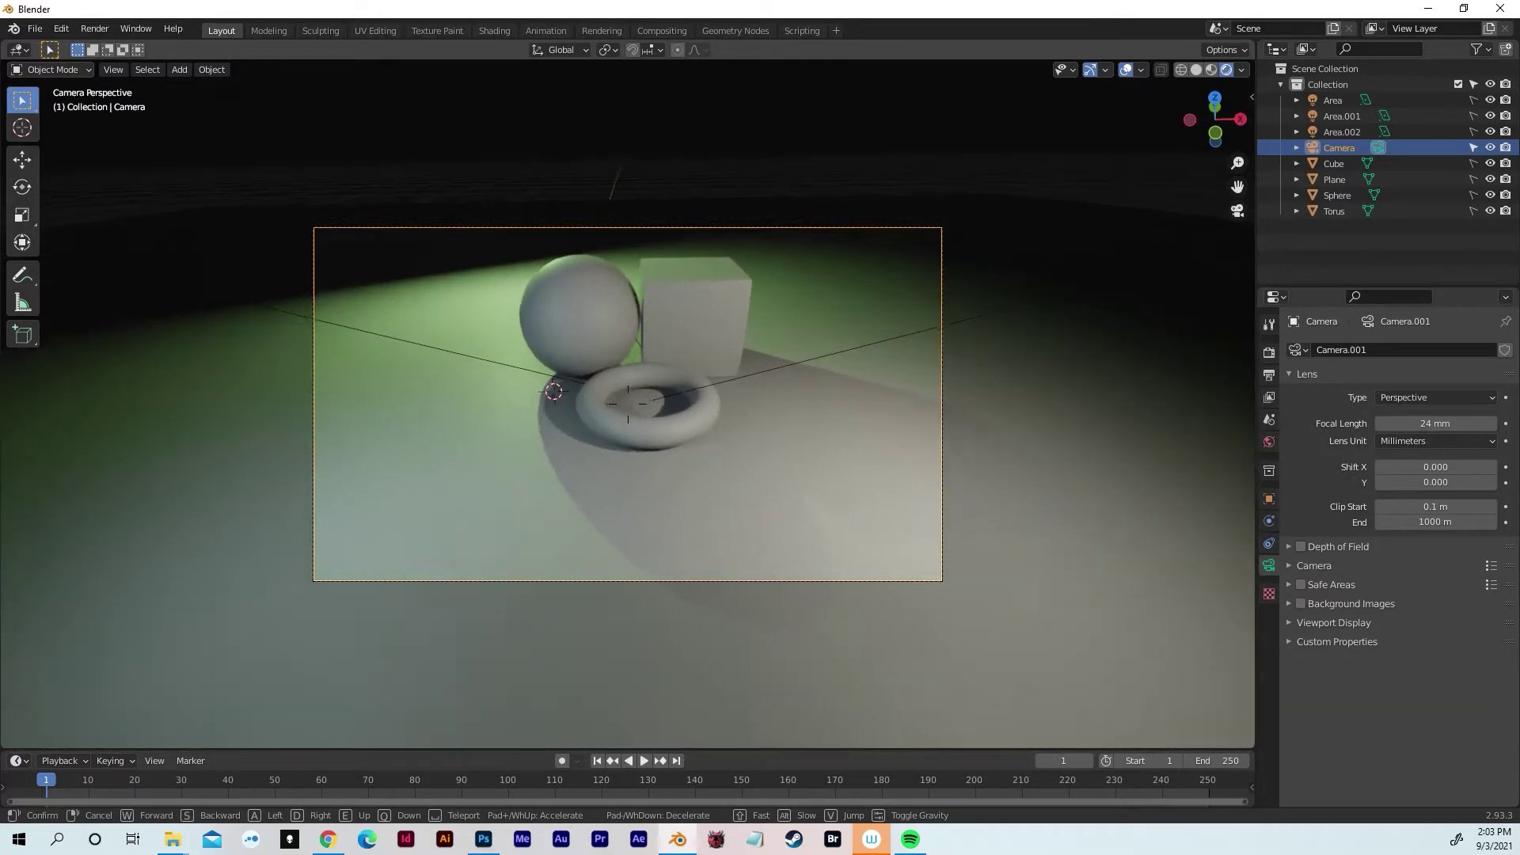
pyautogui.press('w')
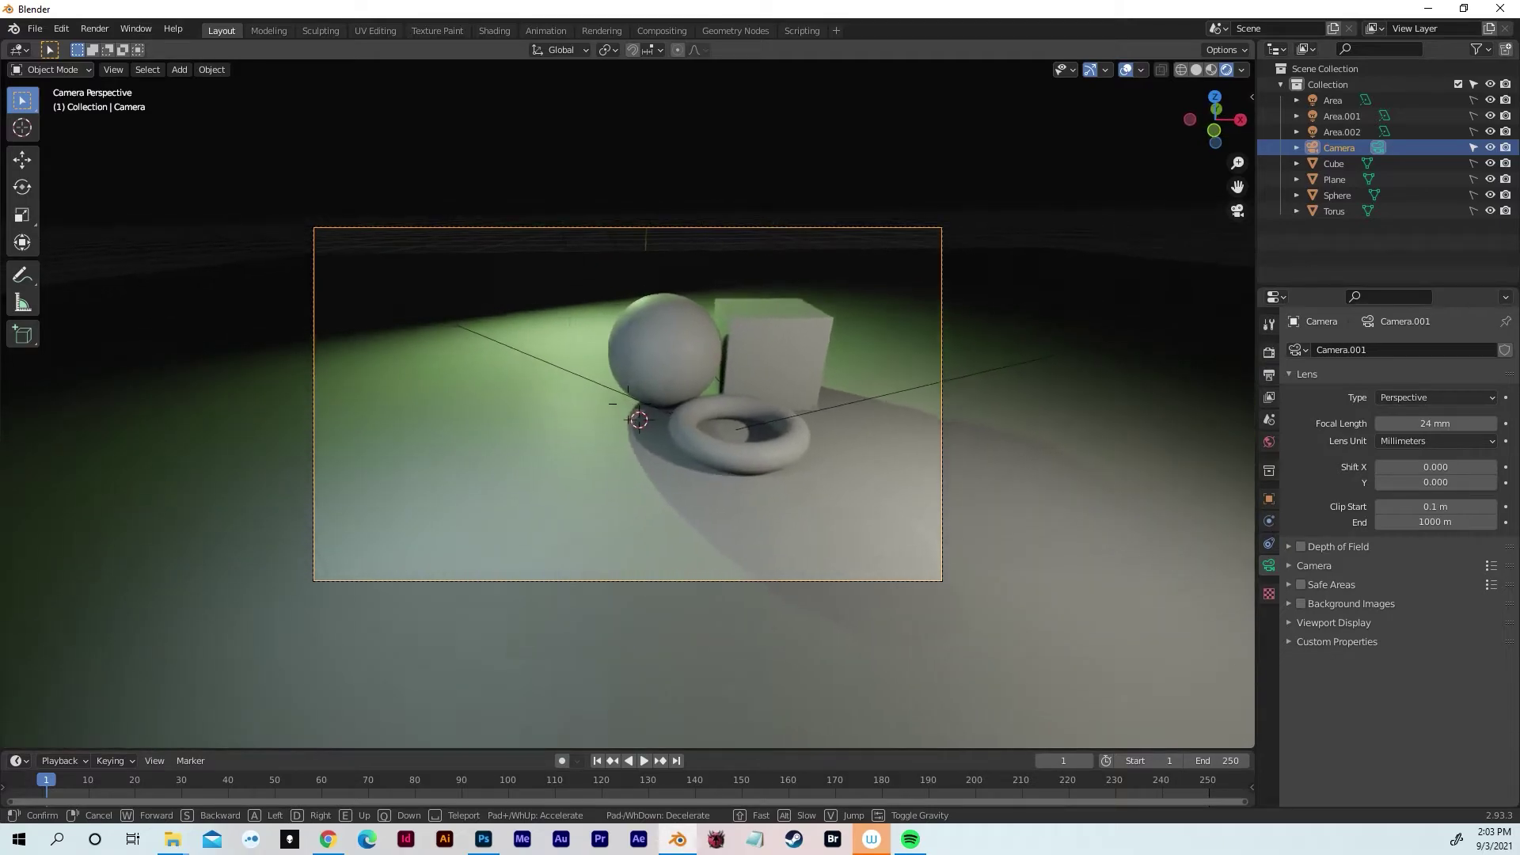
pyautogui.press('w')
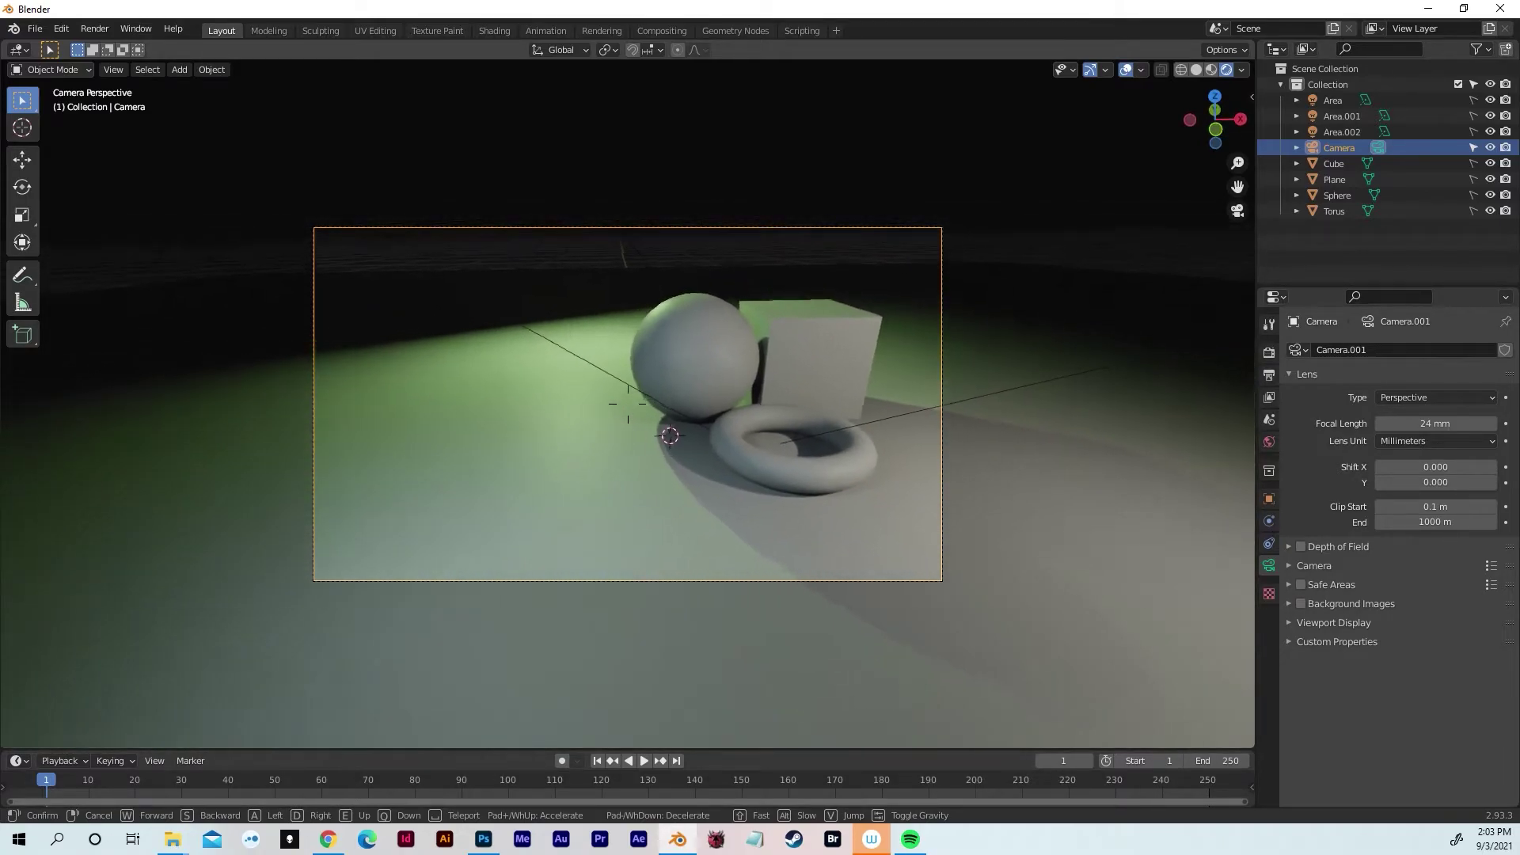
pyautogui.press('s')
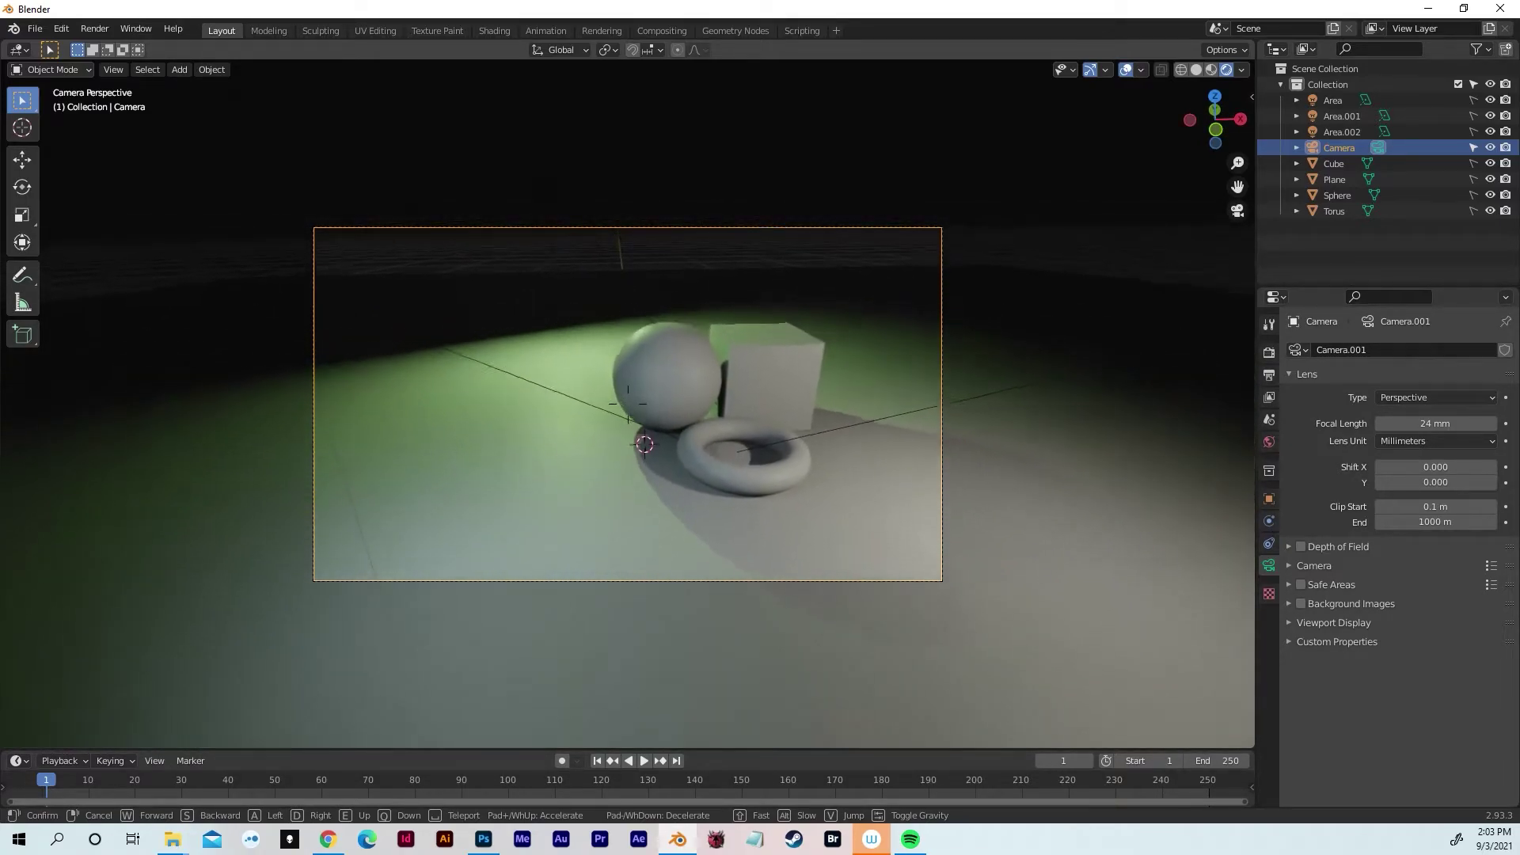
pyautogui.press('s')
pyautogui.press('w')
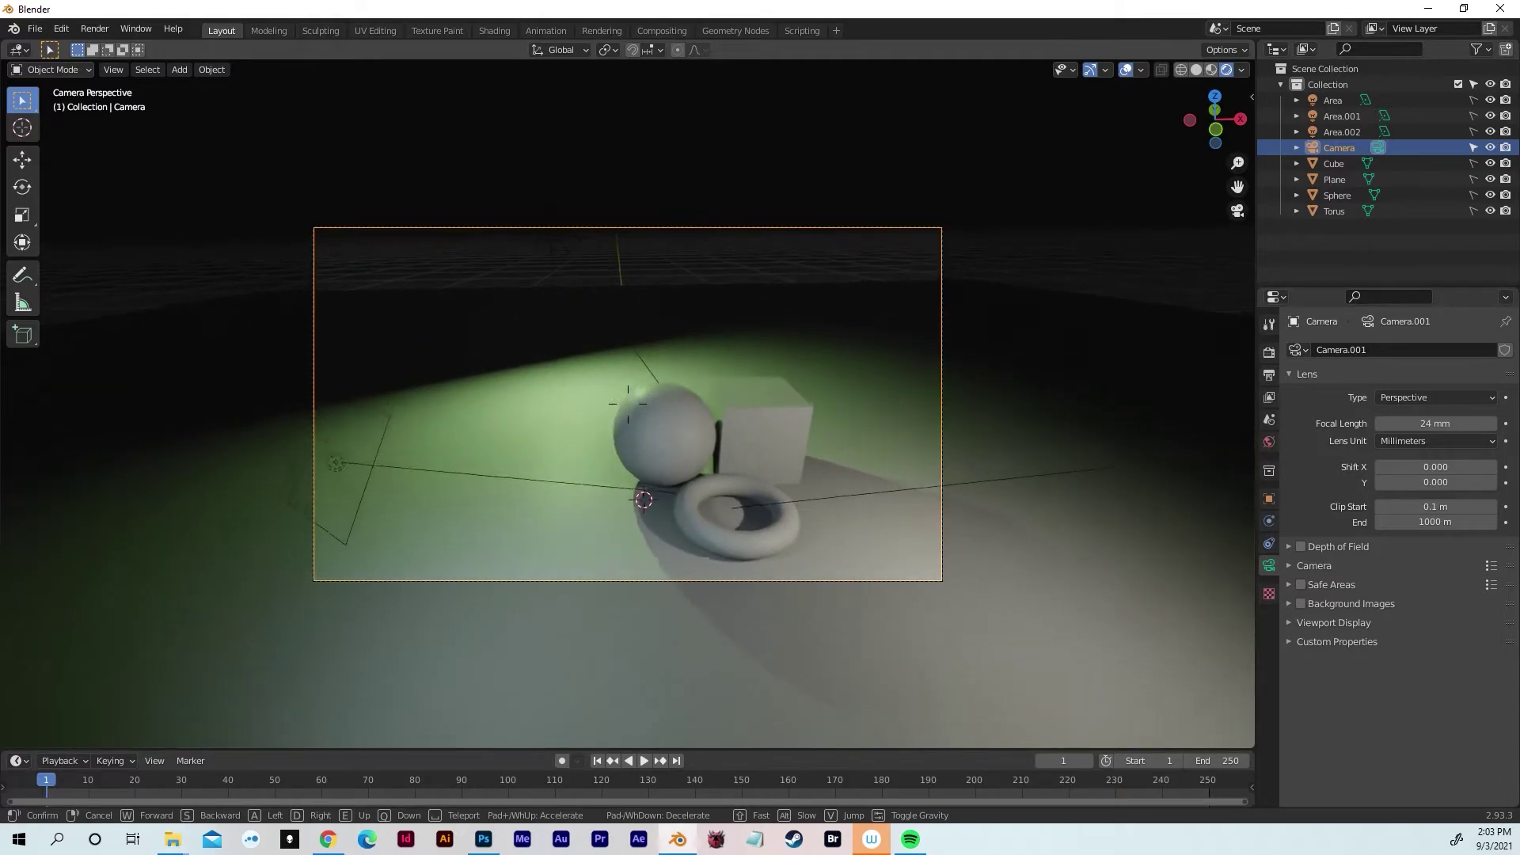
pyautogui.press('w')
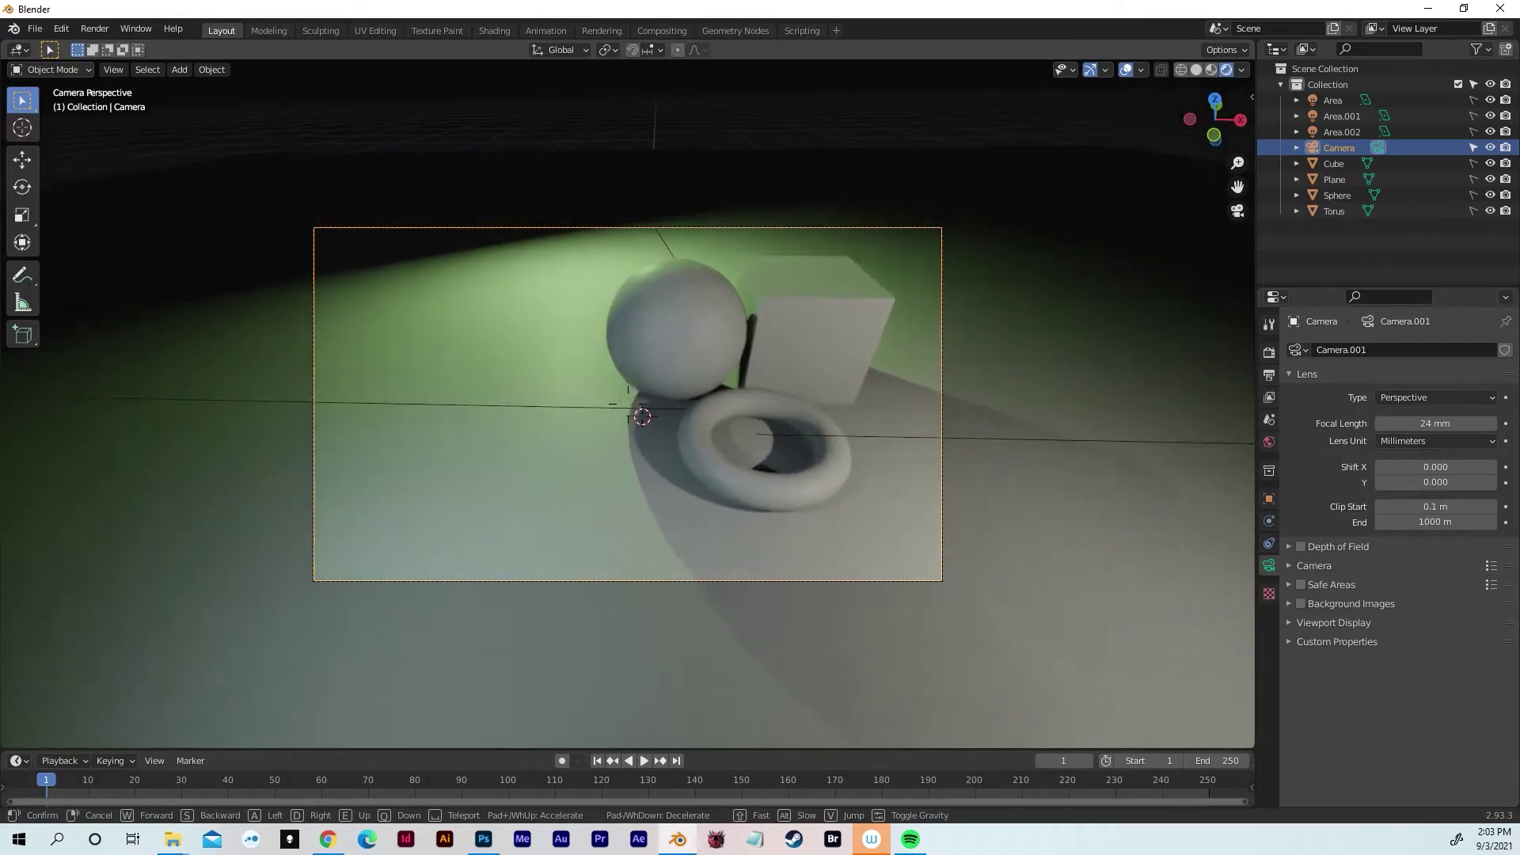
pyautogui.press('s')
pyautogui.press('w')
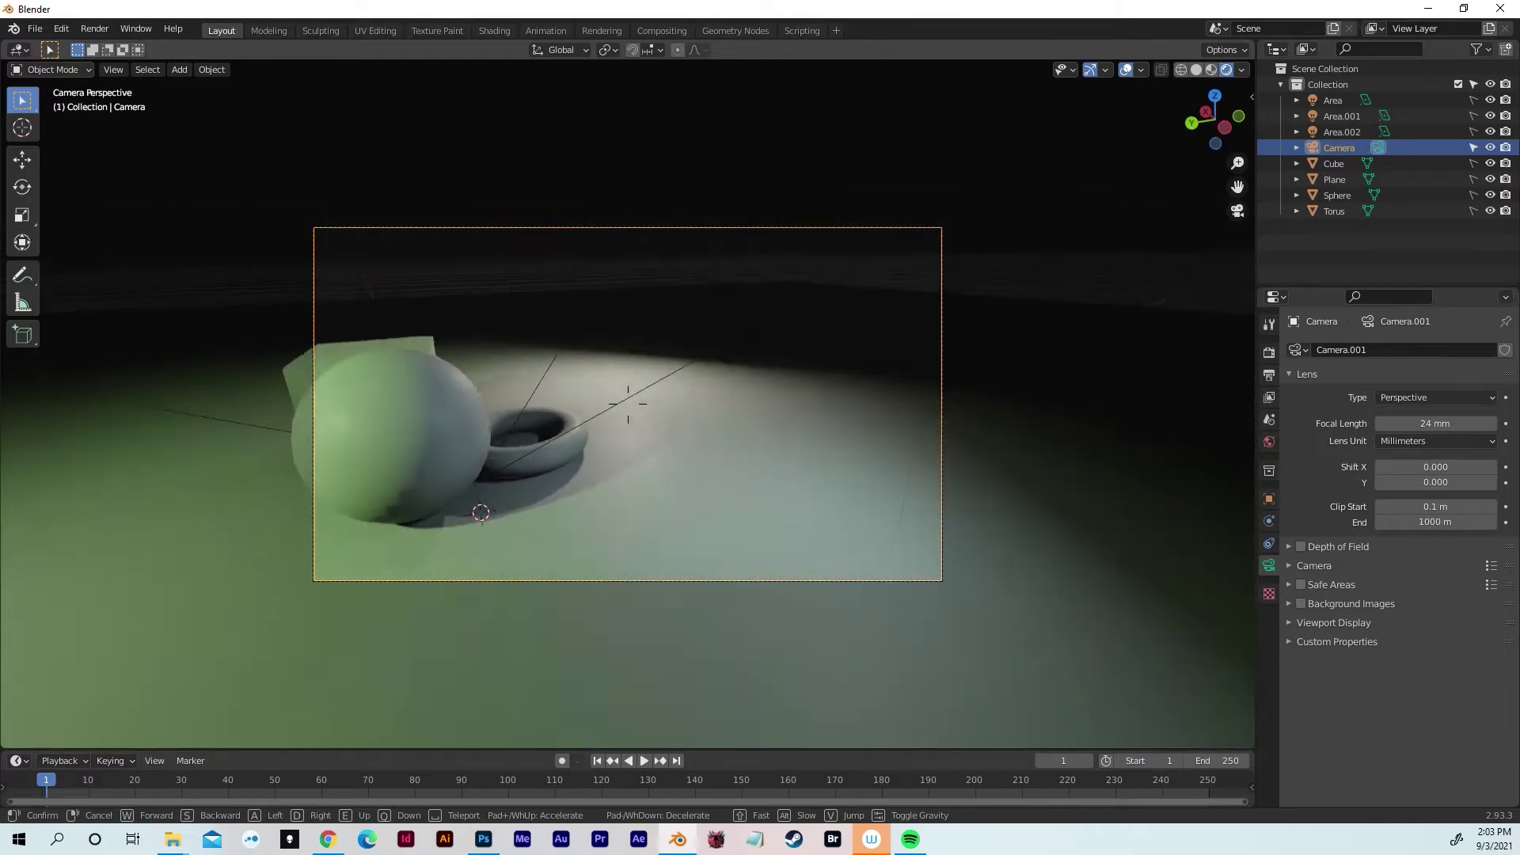
pyautogui.press('d')
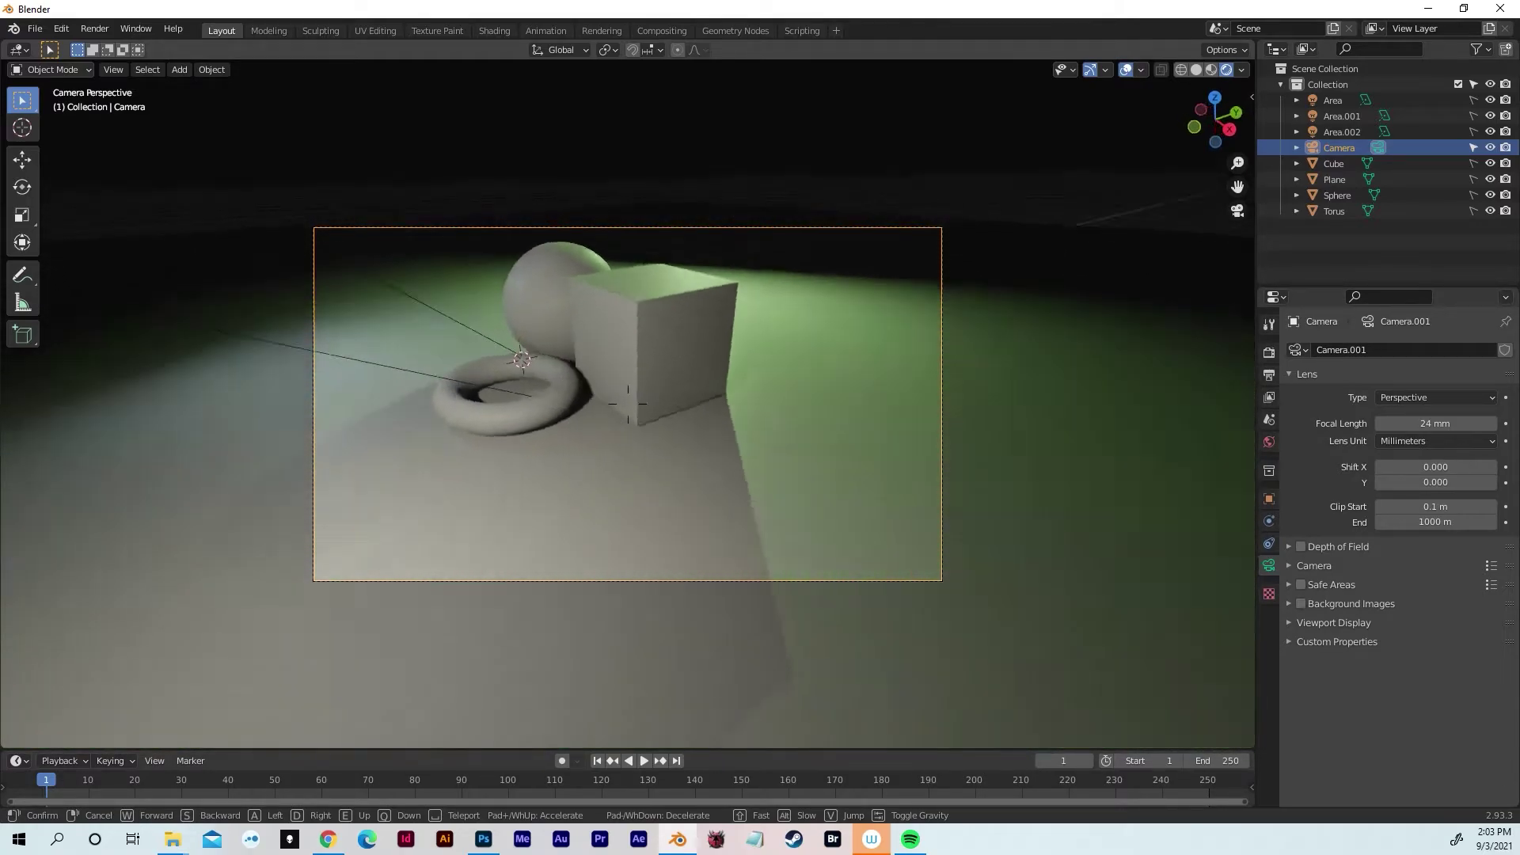
pyautogui.press('s')
pyautogui.press('w')
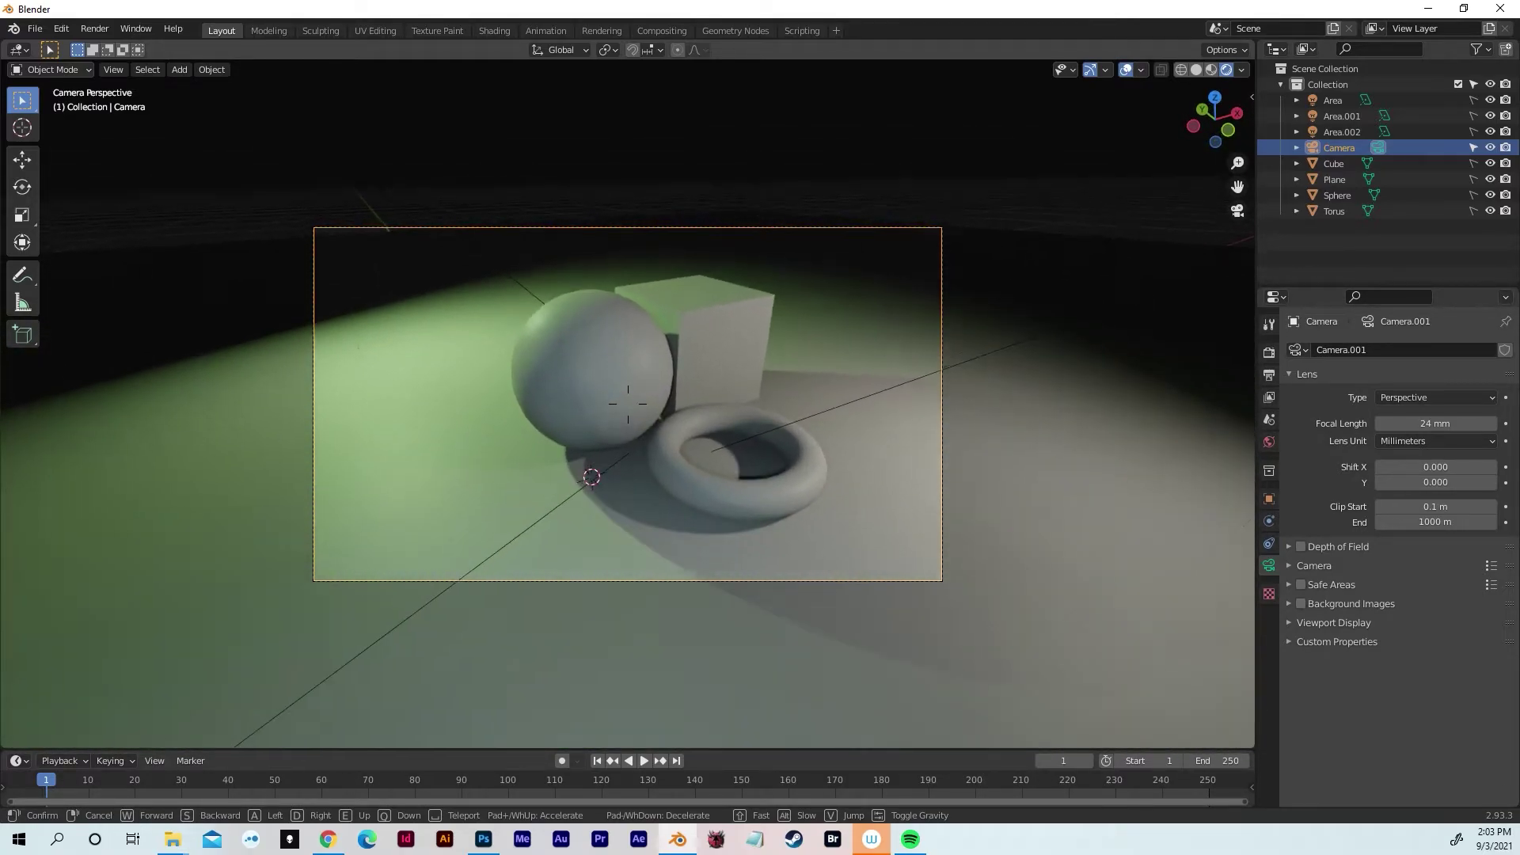
pyautogui.press('s')
pyautogui.press('w')
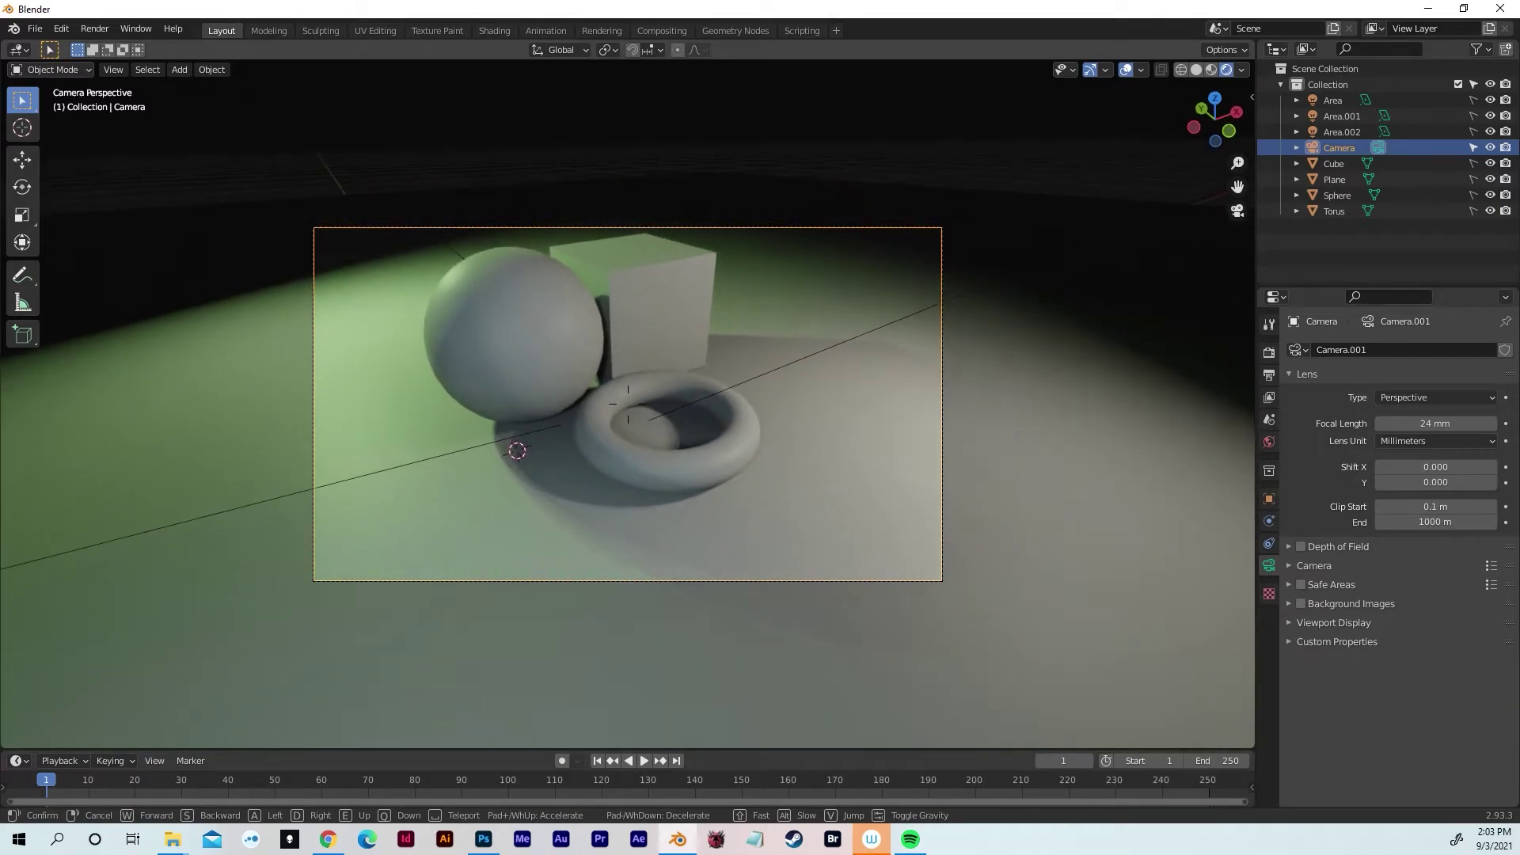
pyautogui.press('s')
pyautogui.press('w')
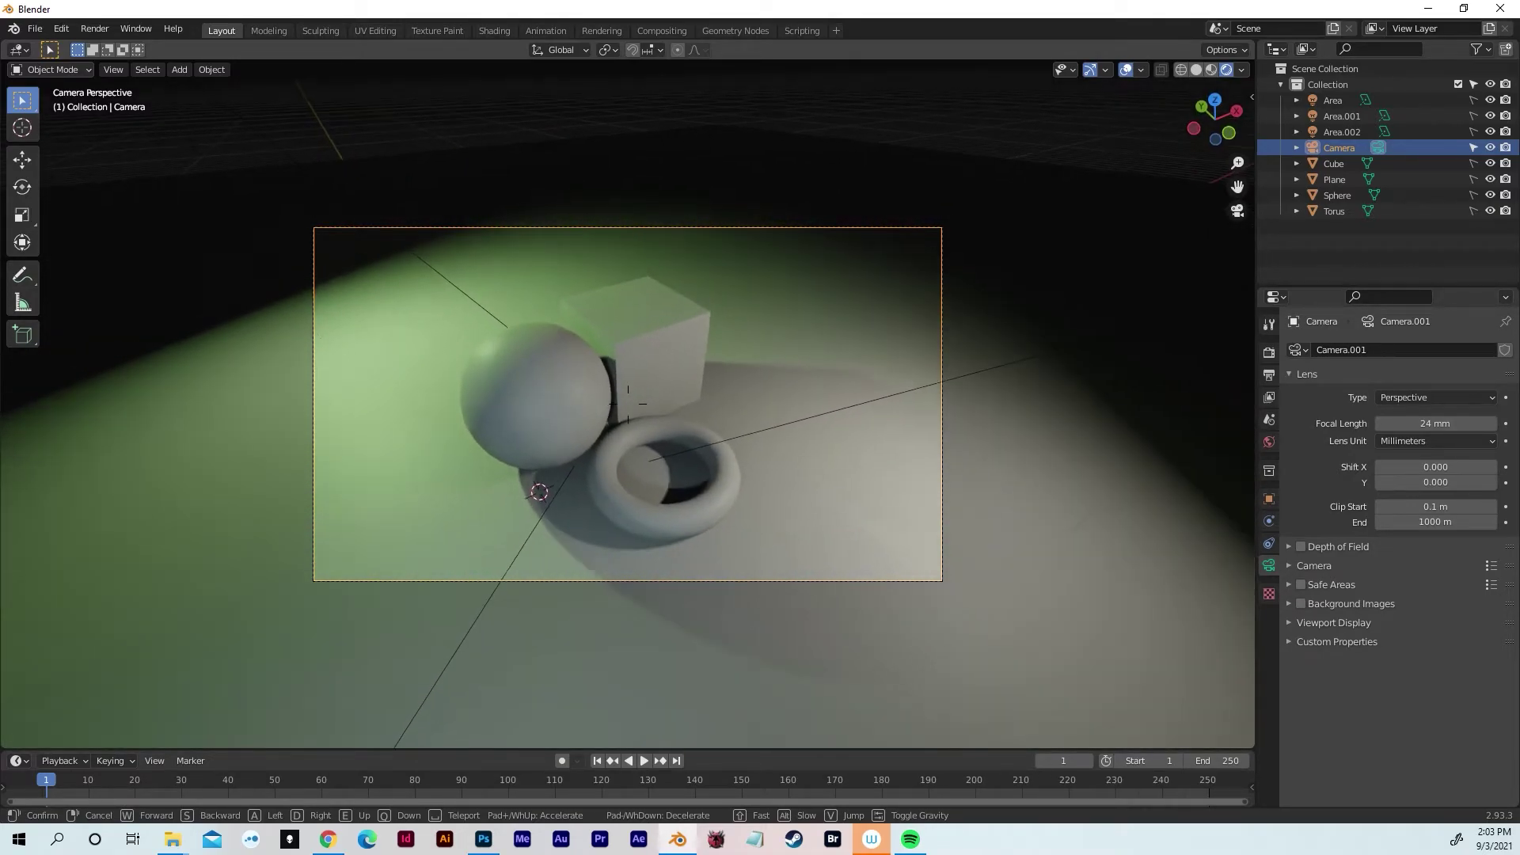
pyautogui.press('s')
pyautogui.press('w')
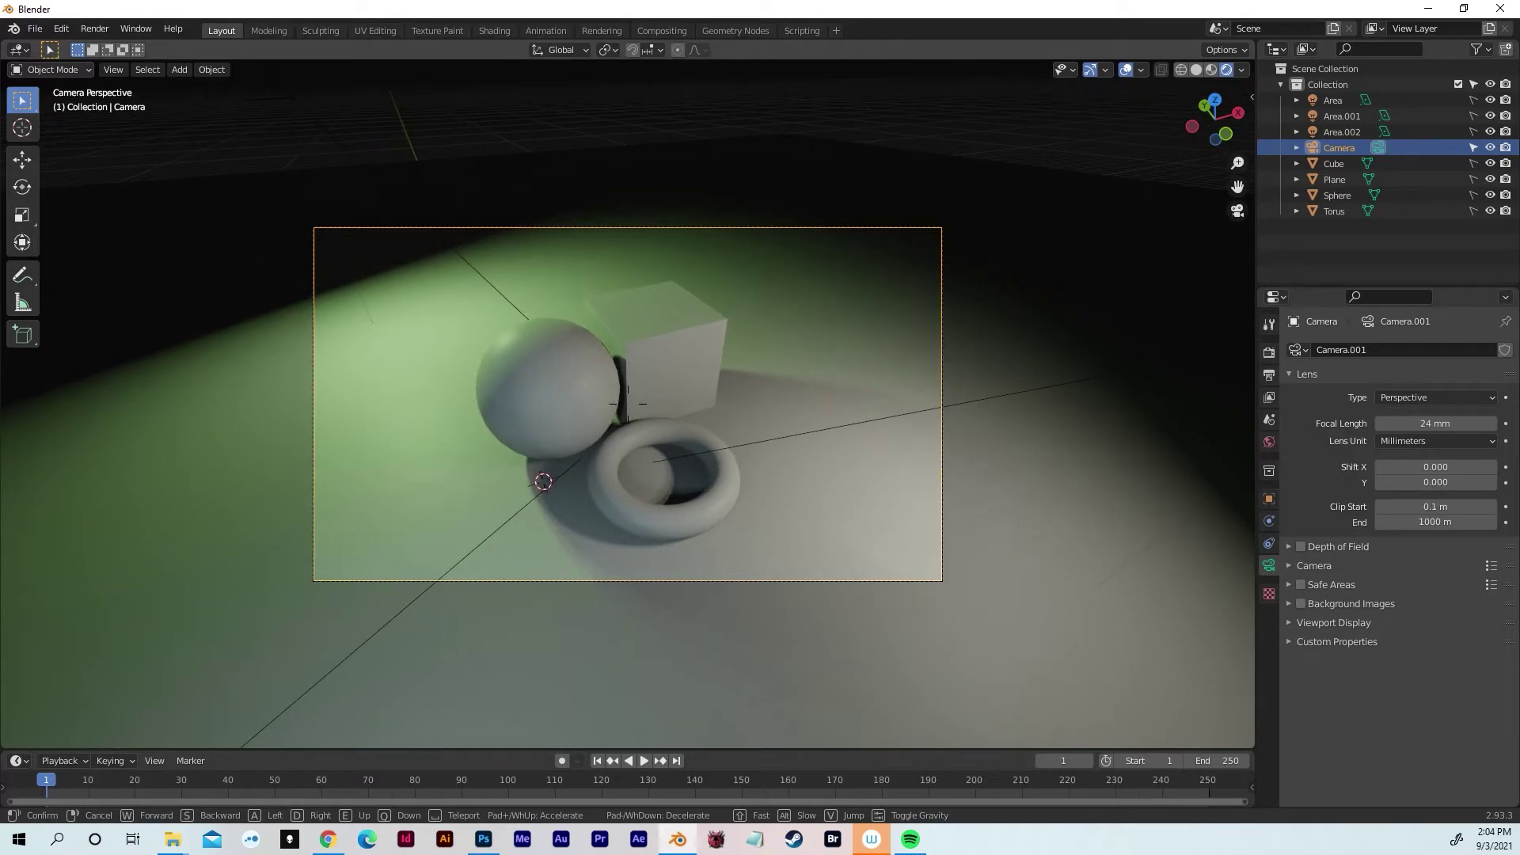
pyautogui.click(628, 404)
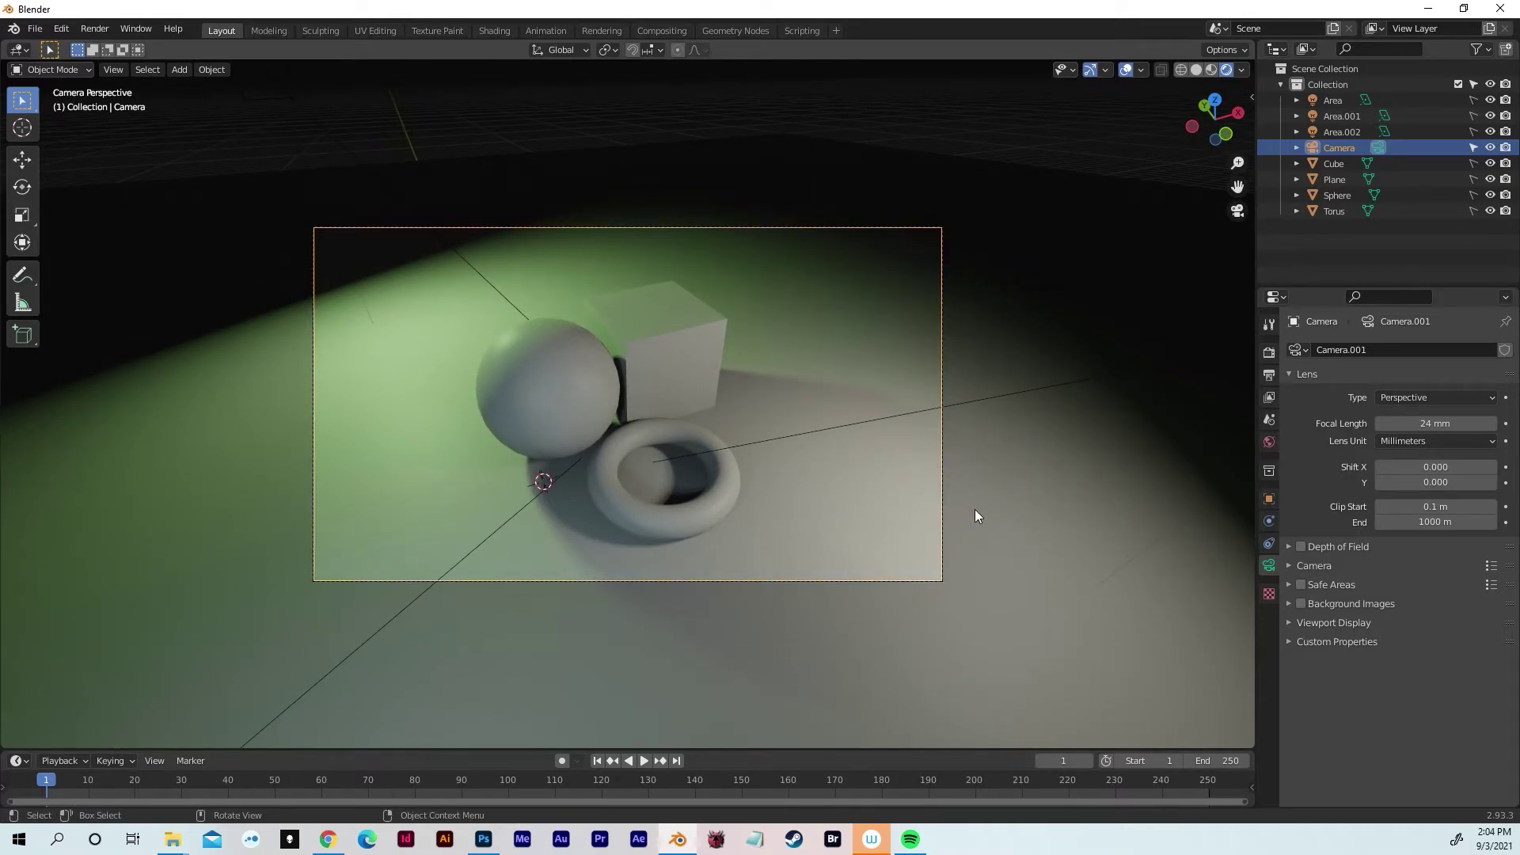
# - Deselect the camera, render the current frame to check the composition, and close the render window
pyautogui.click(1025, 459)
pyautogui.press('F12')
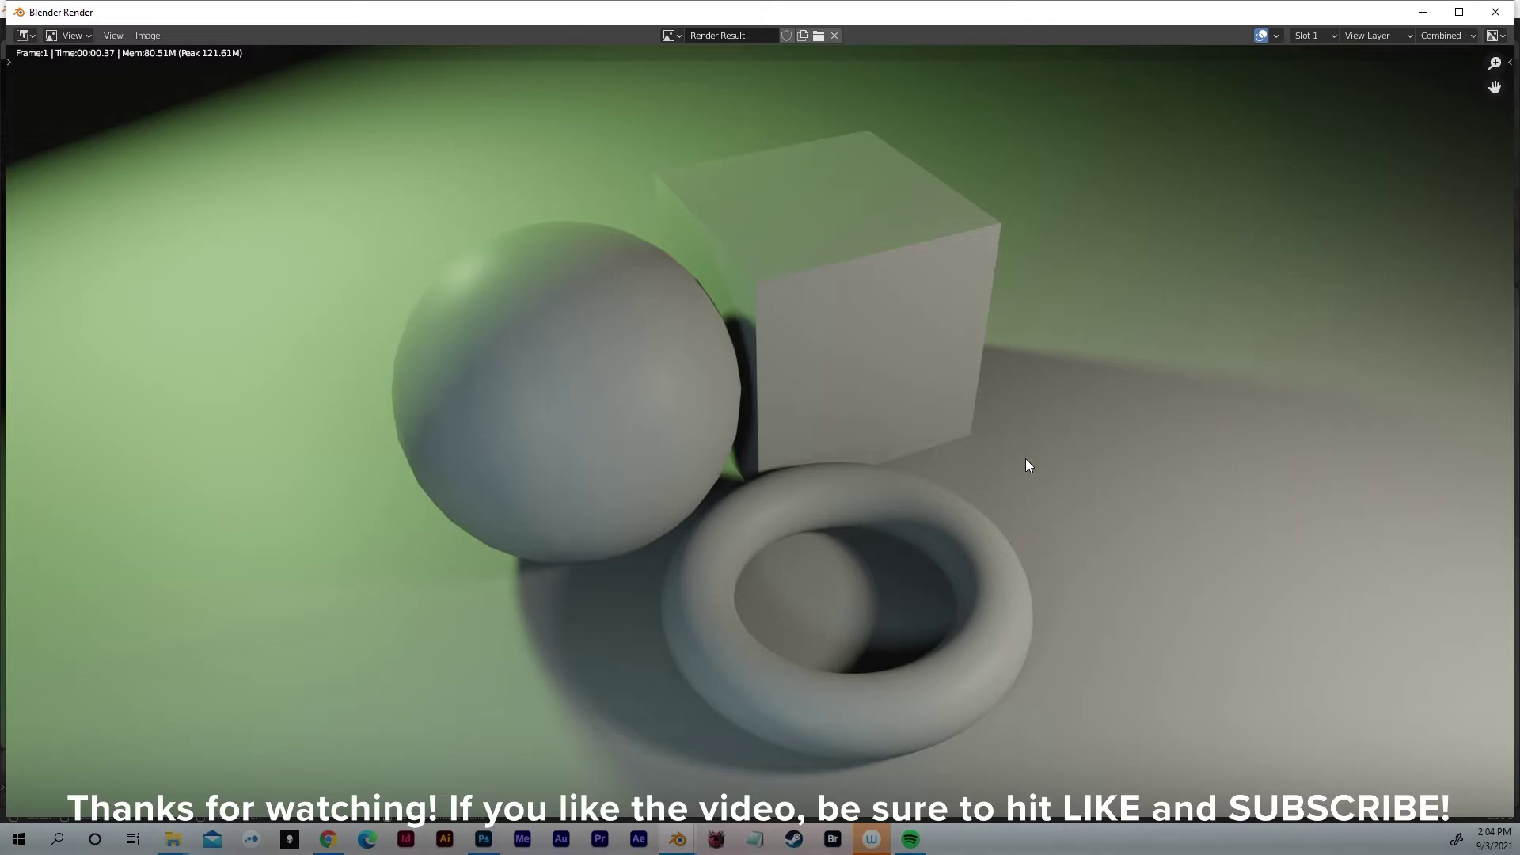
pyautogui.click(1494, 12)
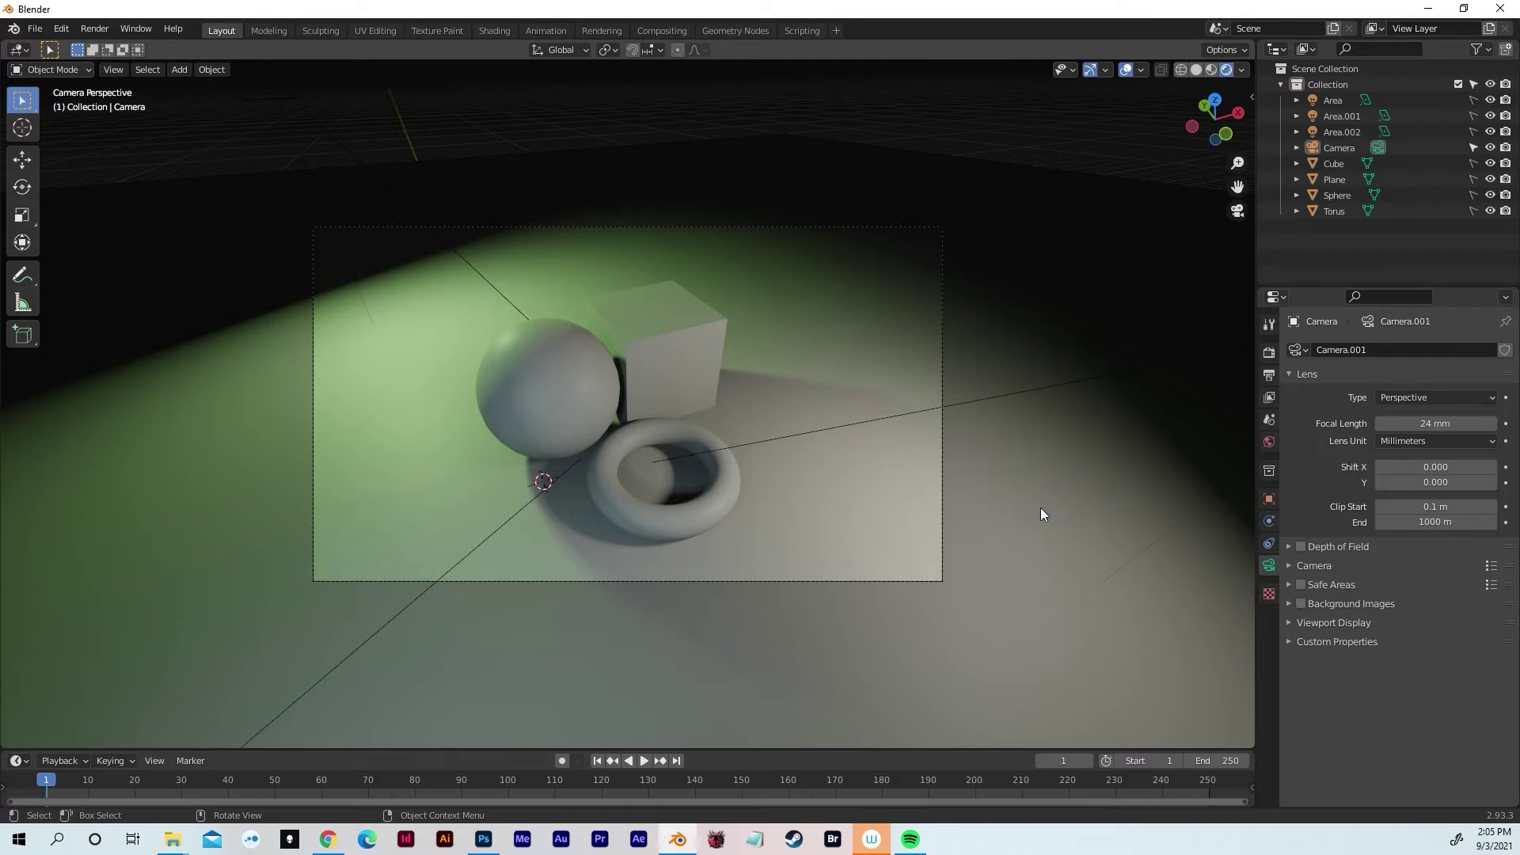
# - Enable viewport selection for the cube, plane, sphere and torus, and disable it for the camera
pyautogui.moveTo(1040, 510); pyautogui.dragTo(946, 475, button='middle')
pyautogui.moveTo(1069, 377); pyautogui.dragTo(1092, 373, button='middle')
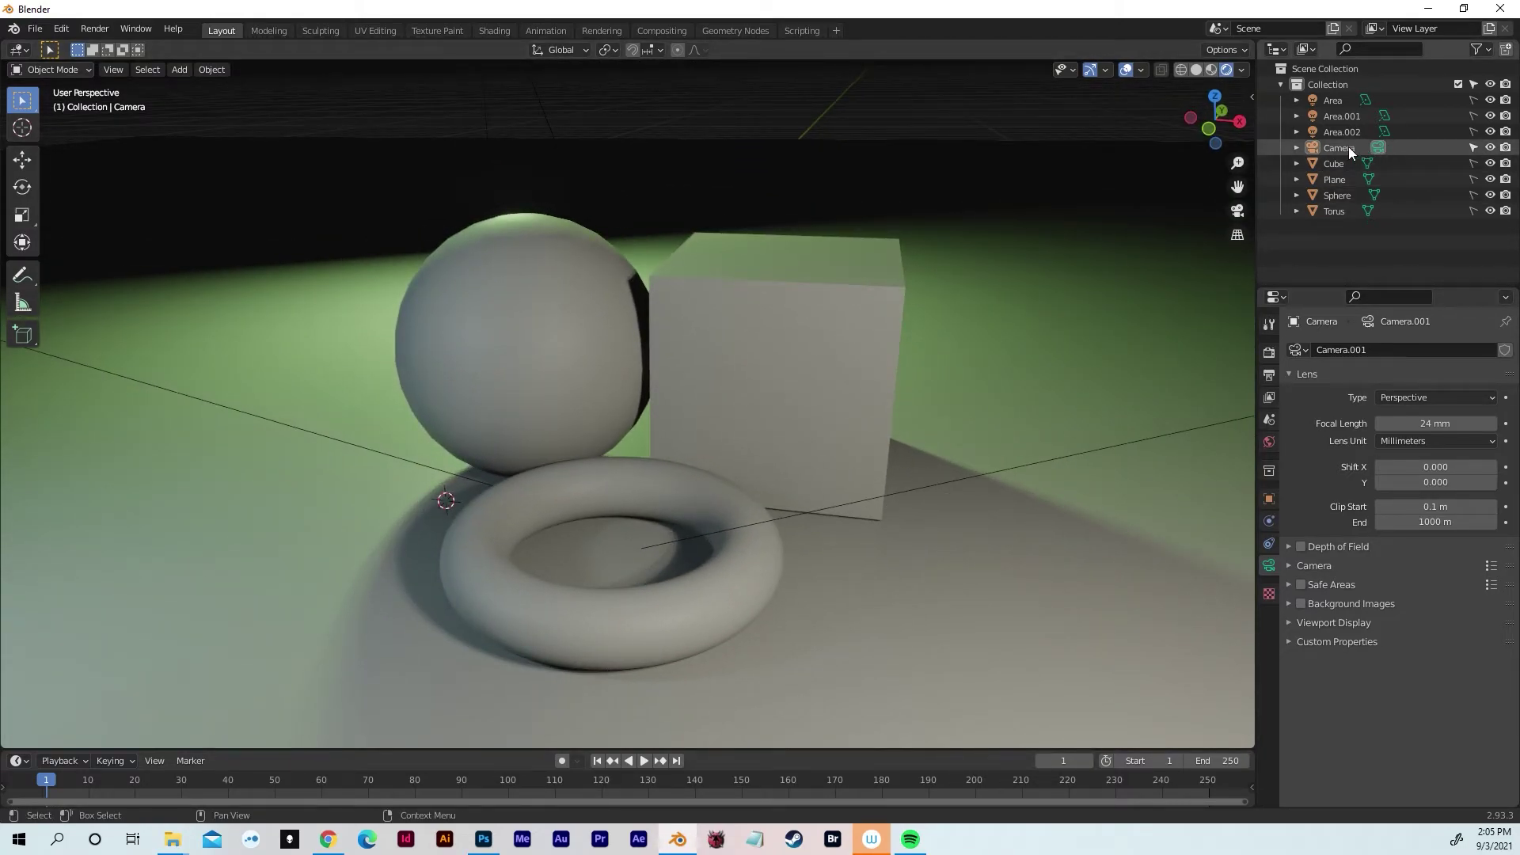
pyautogui.click(1472, 163)
pyautogui.click(1470, 195)
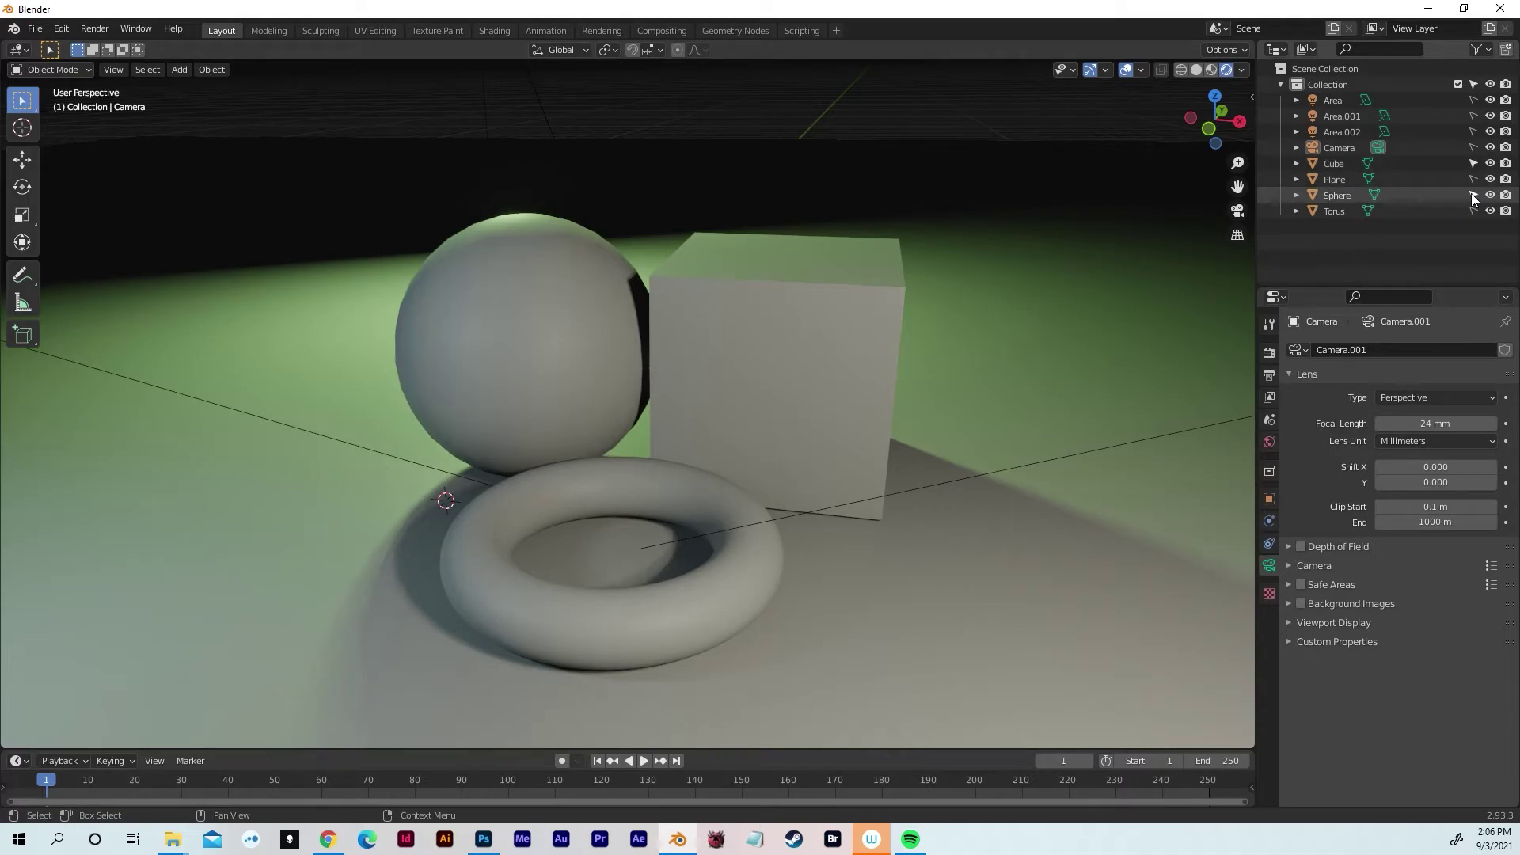
pyautogui.click(1473, 211)
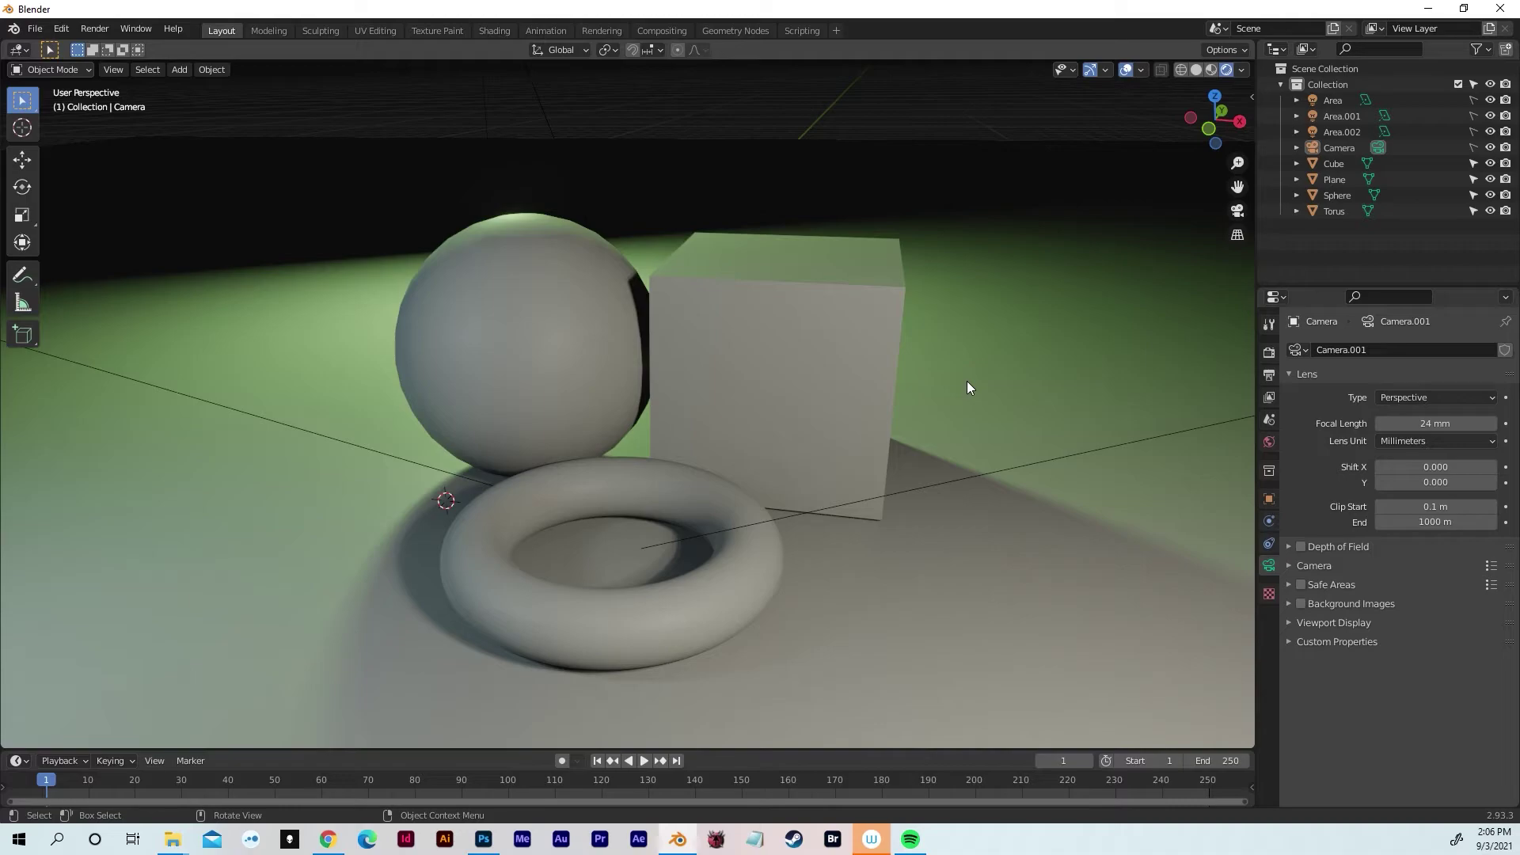
# - Give the ground plane a new material and set its base color to a light salmon orange
pyautogui.click(924, 401)
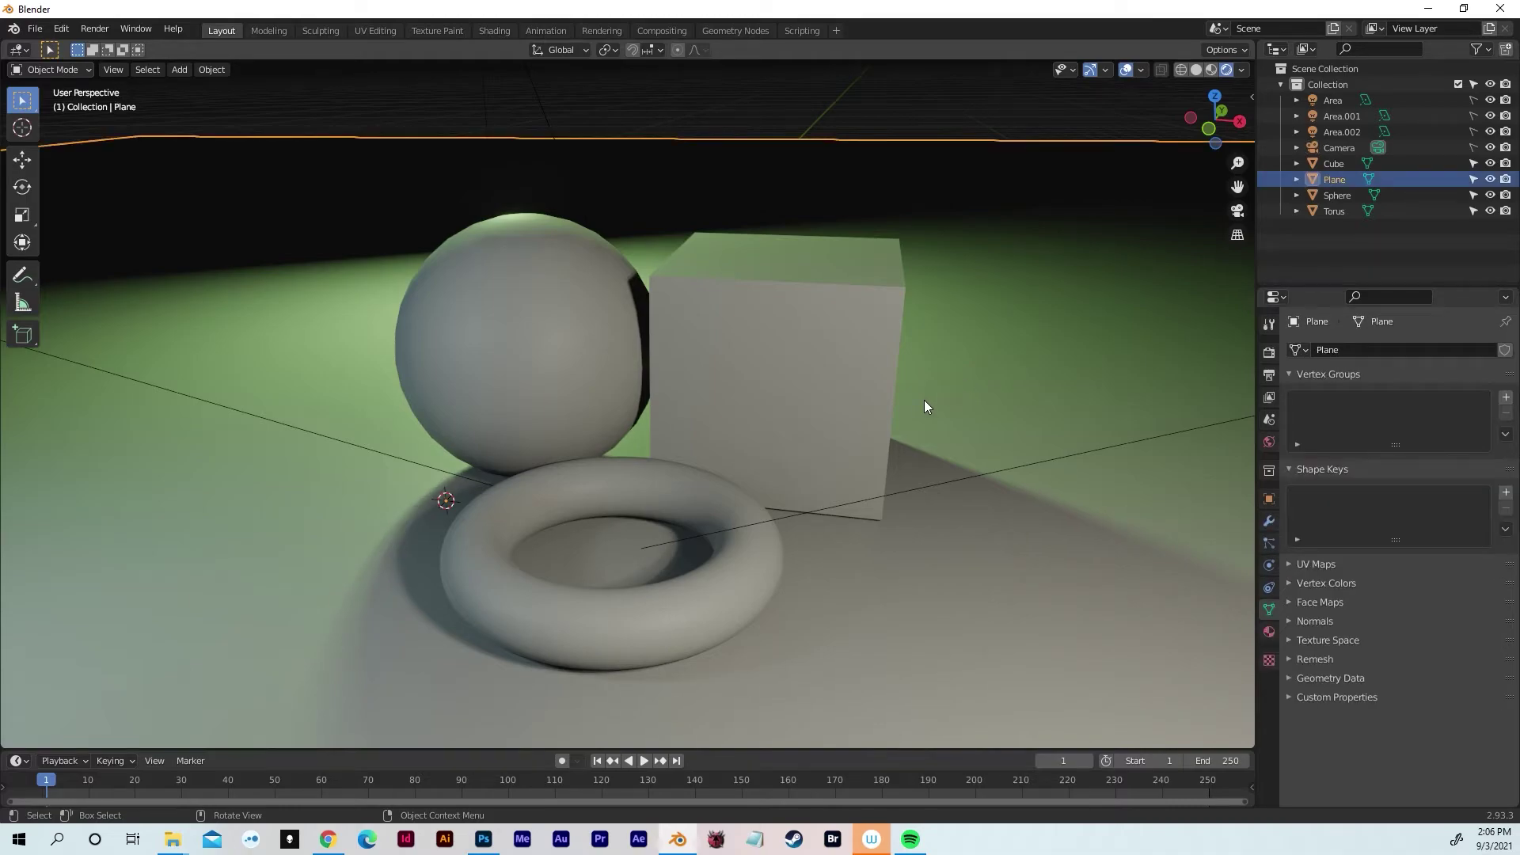
pyautogui.click(1269, 633)
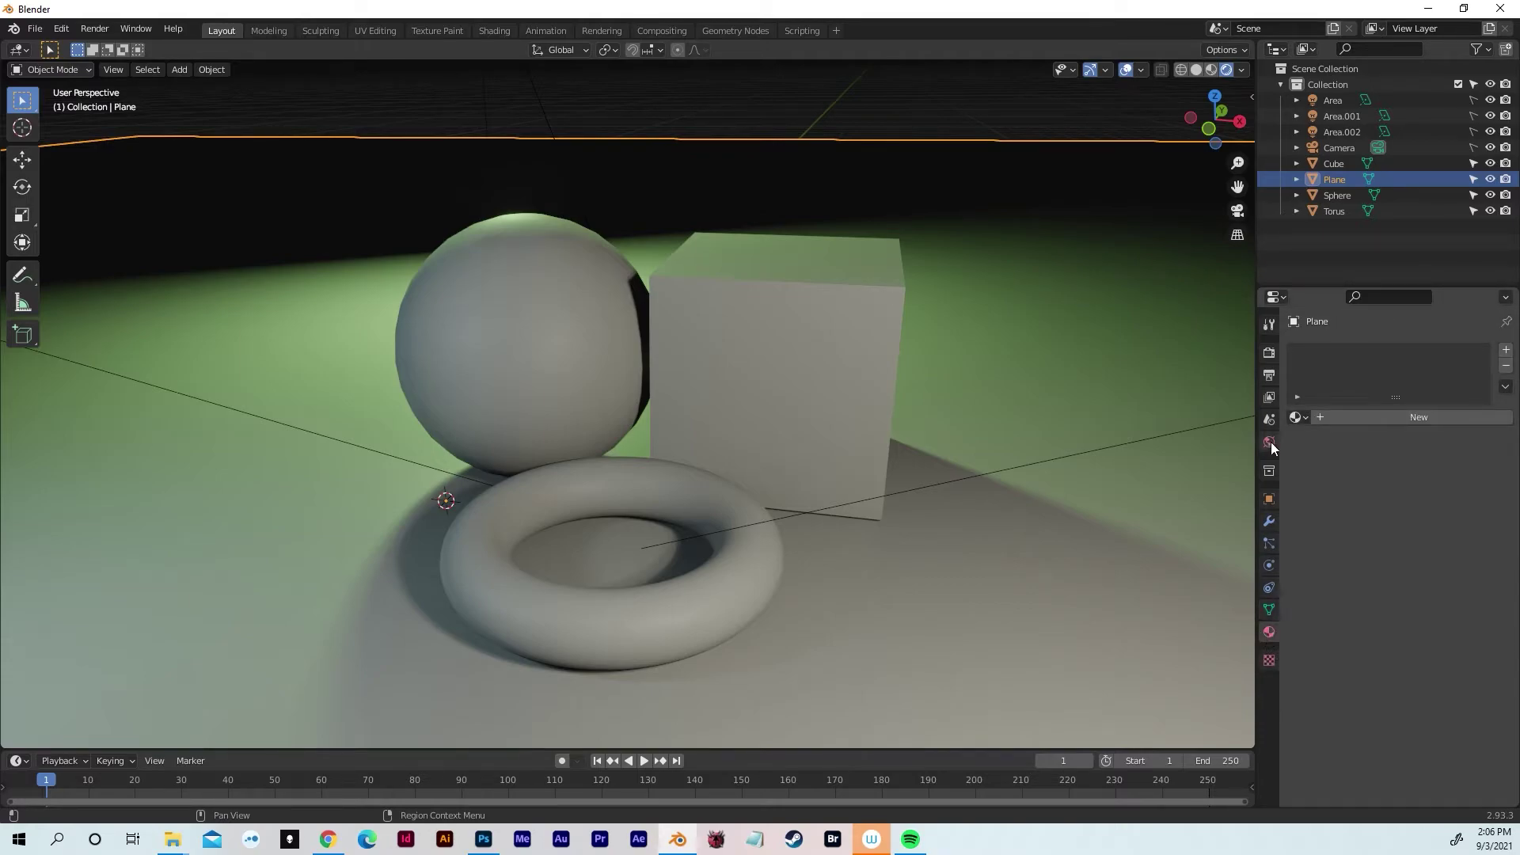
pyautogui.click(1319, 416)
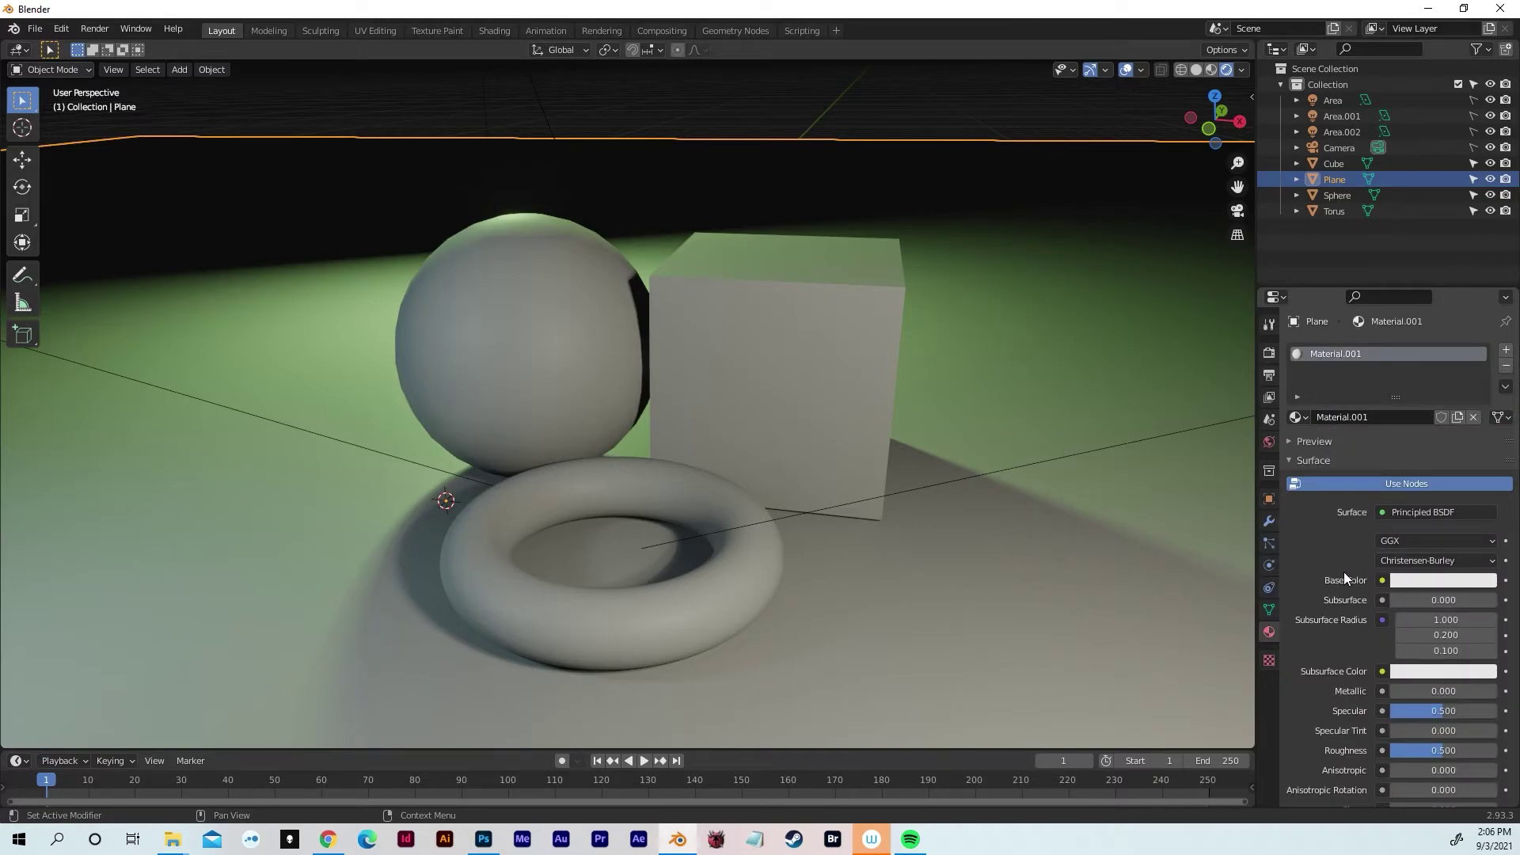
pyautogui.click(1422, 578)
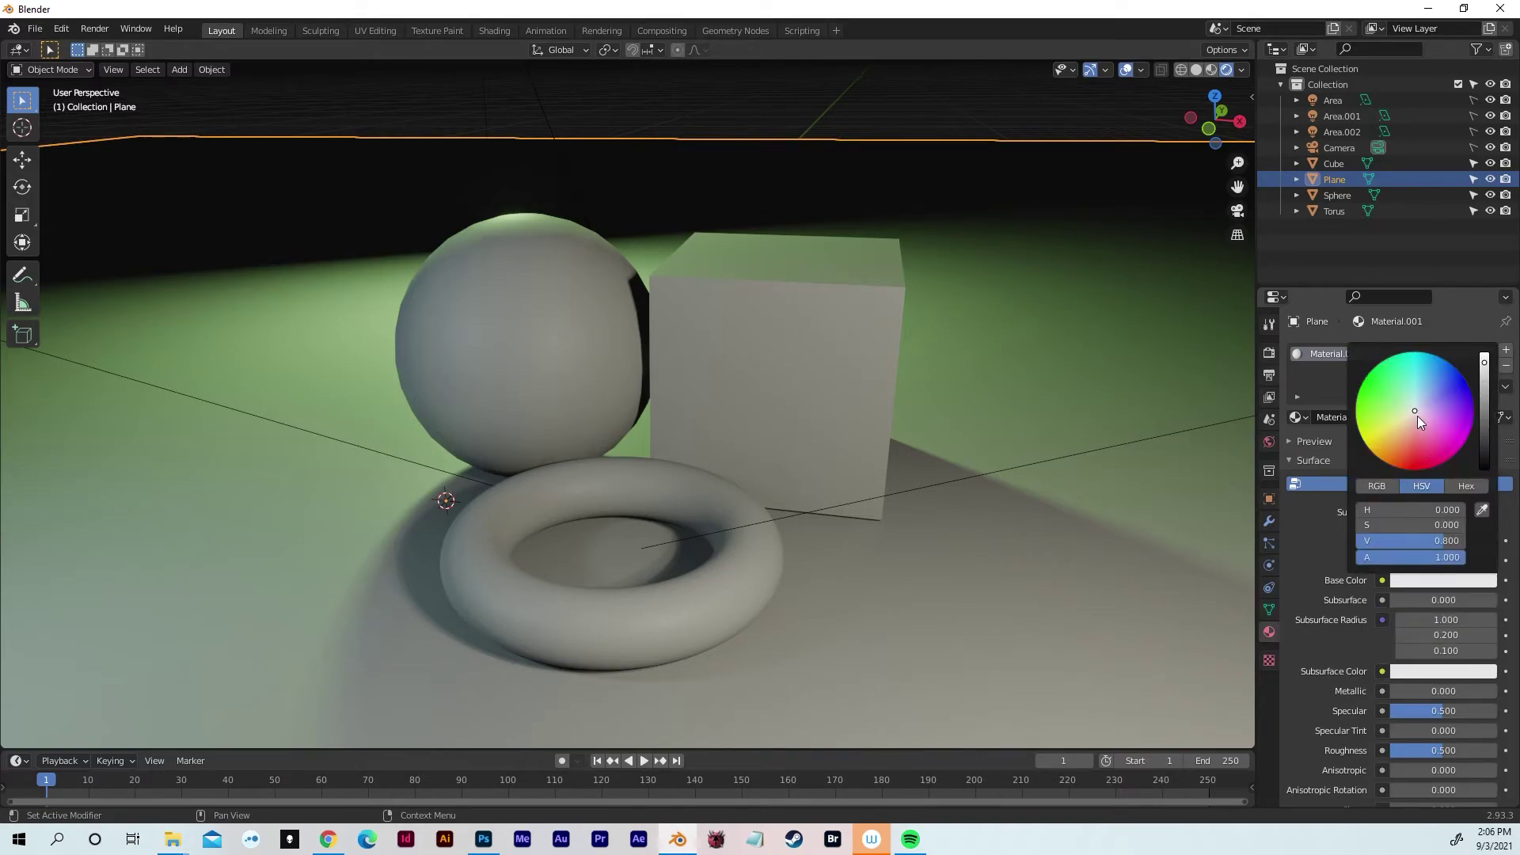
pyautogui.moveTo(1413, 406); pyautogui.dragTo(1409, 432)
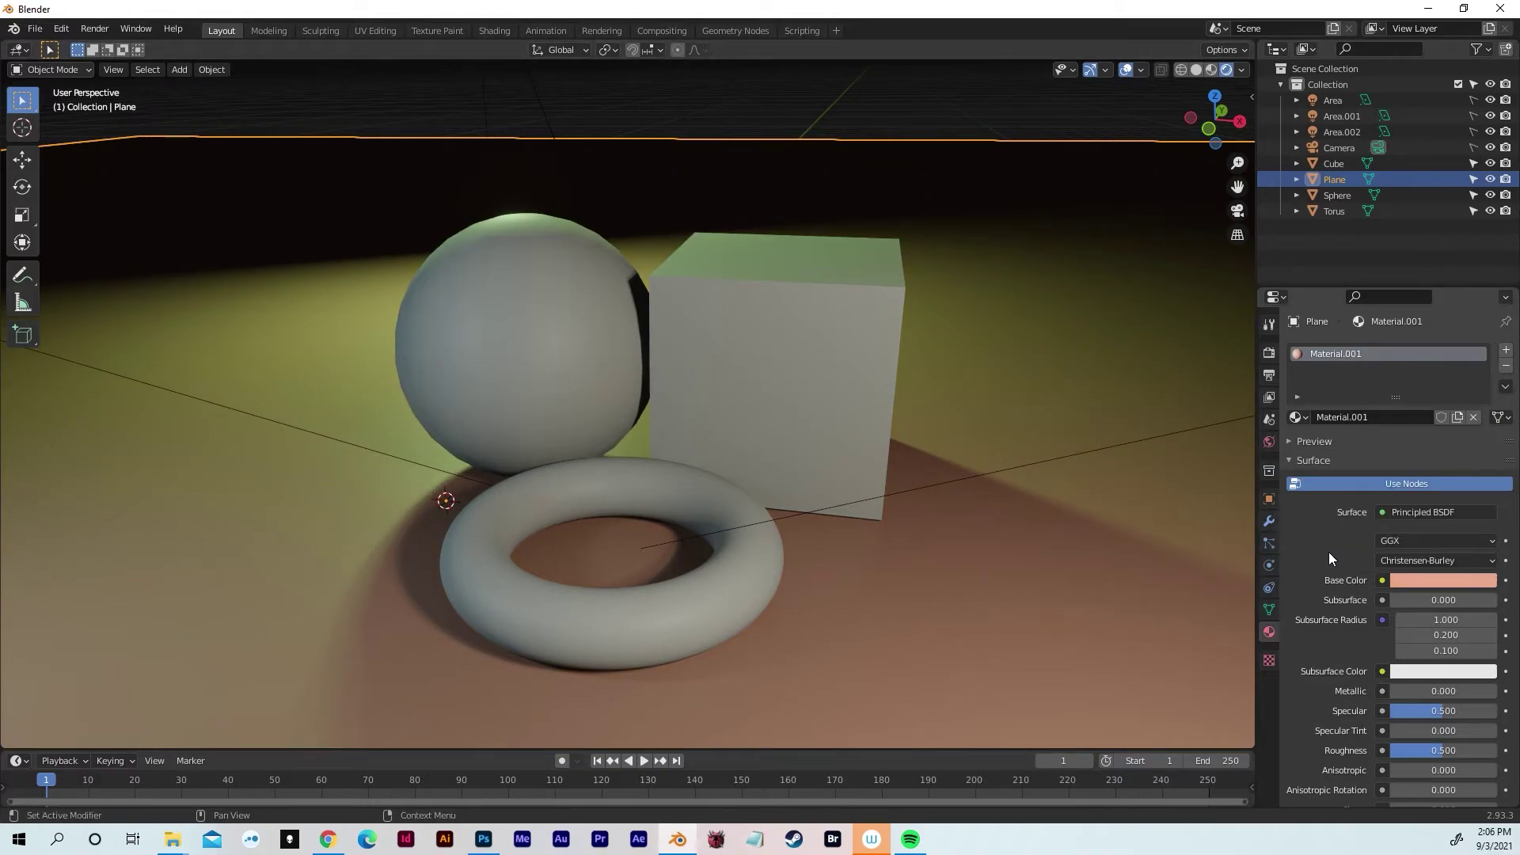
pyautogui.scroll(-1, 1326, 542)
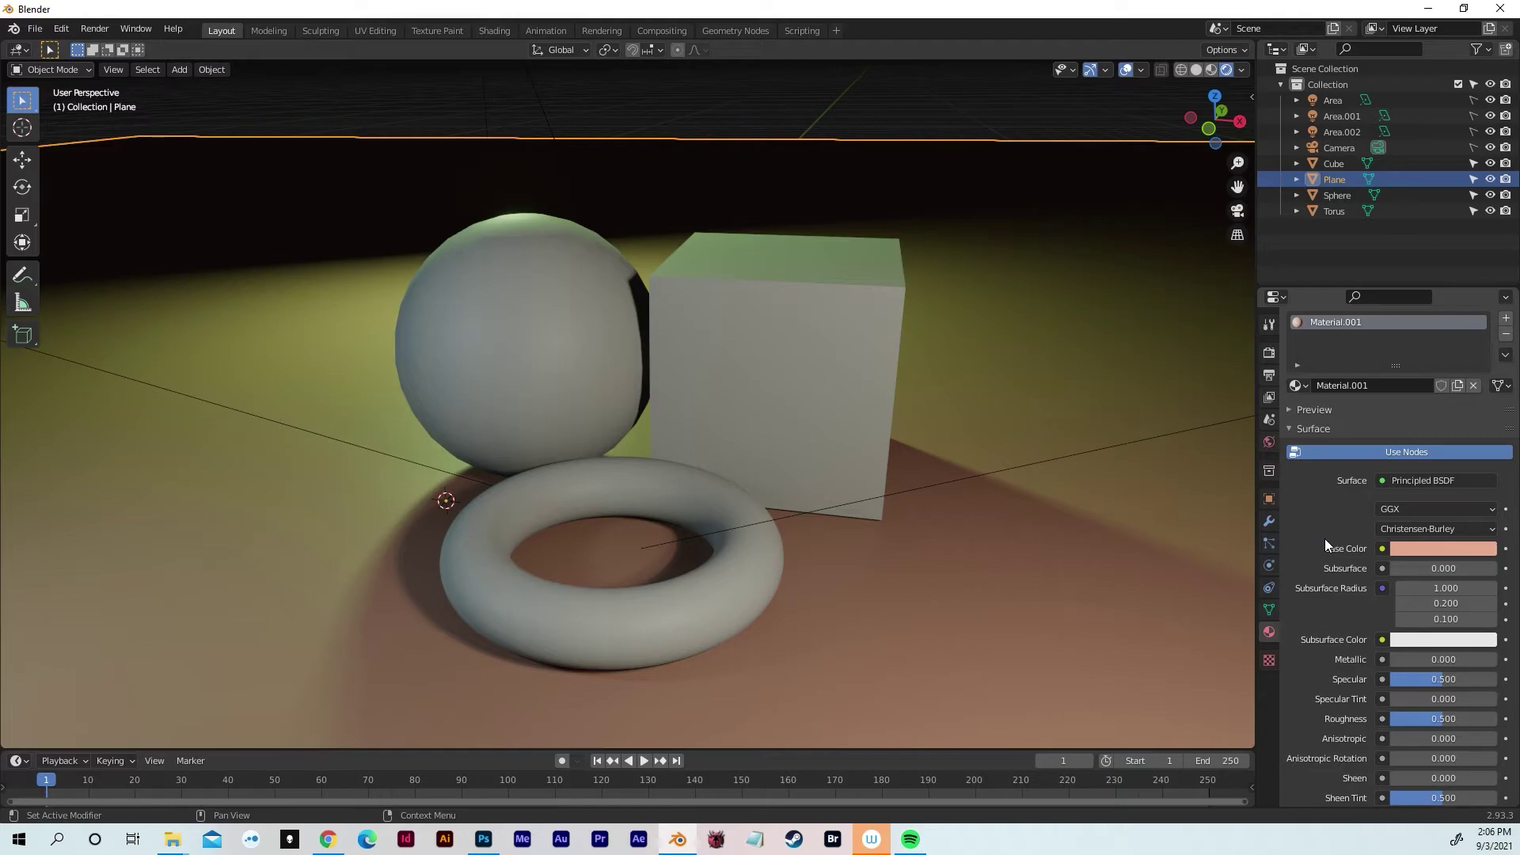
# - Set the roughness of the ground plane's material to 0 and check its reflections around the objects
pyautogui.scroll(-2, 1290, 672)
pyautogui.moveTo(1389, 663); pyautogui.dragTo(1314, 663)
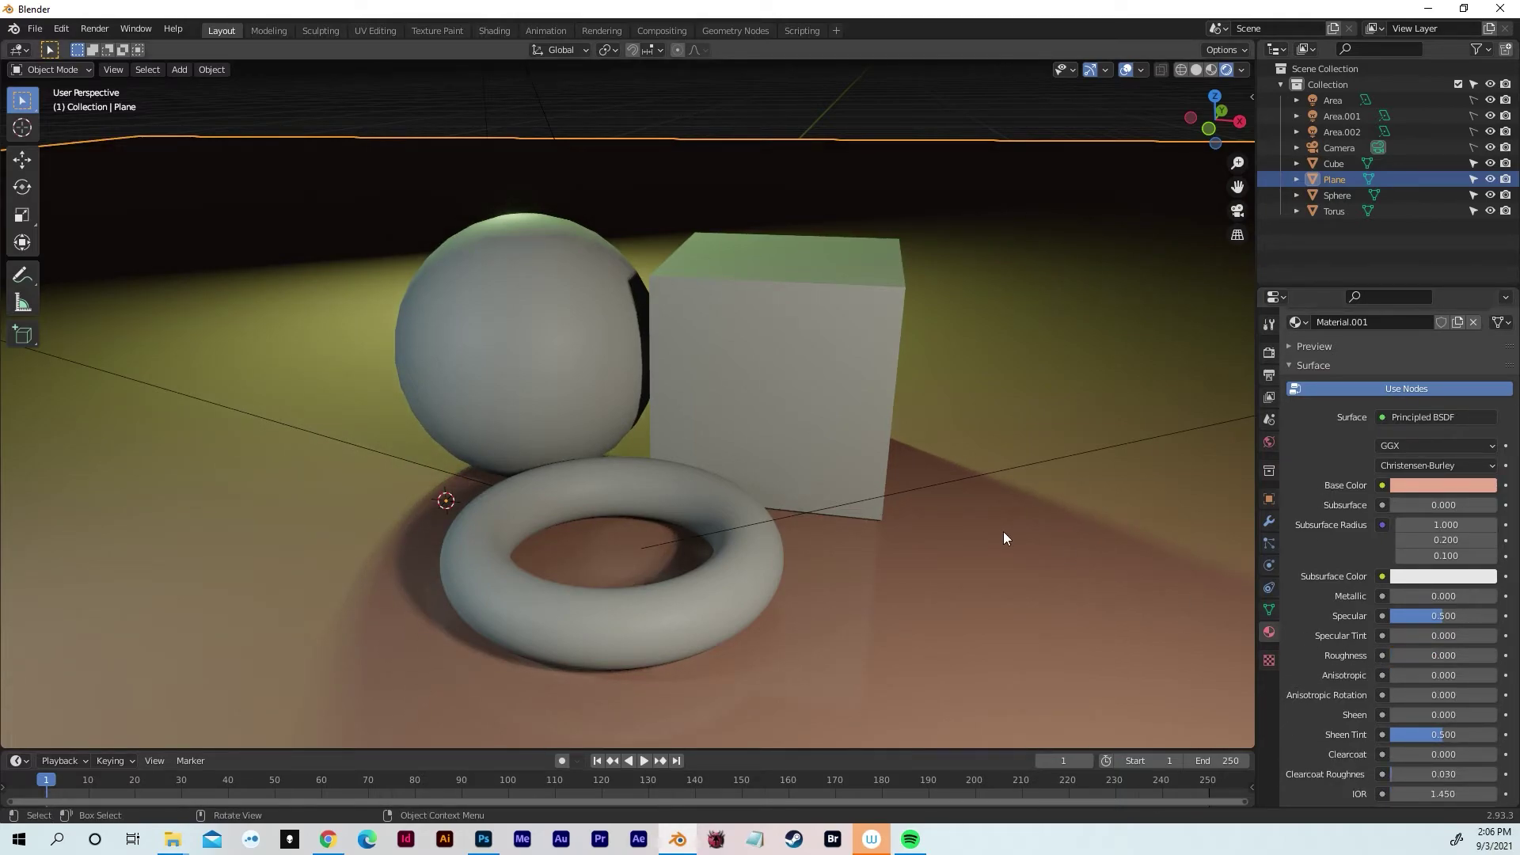
pyautogui.moveTo(1004, 530); pyautogui.dragTo(723, 519, button='middle')
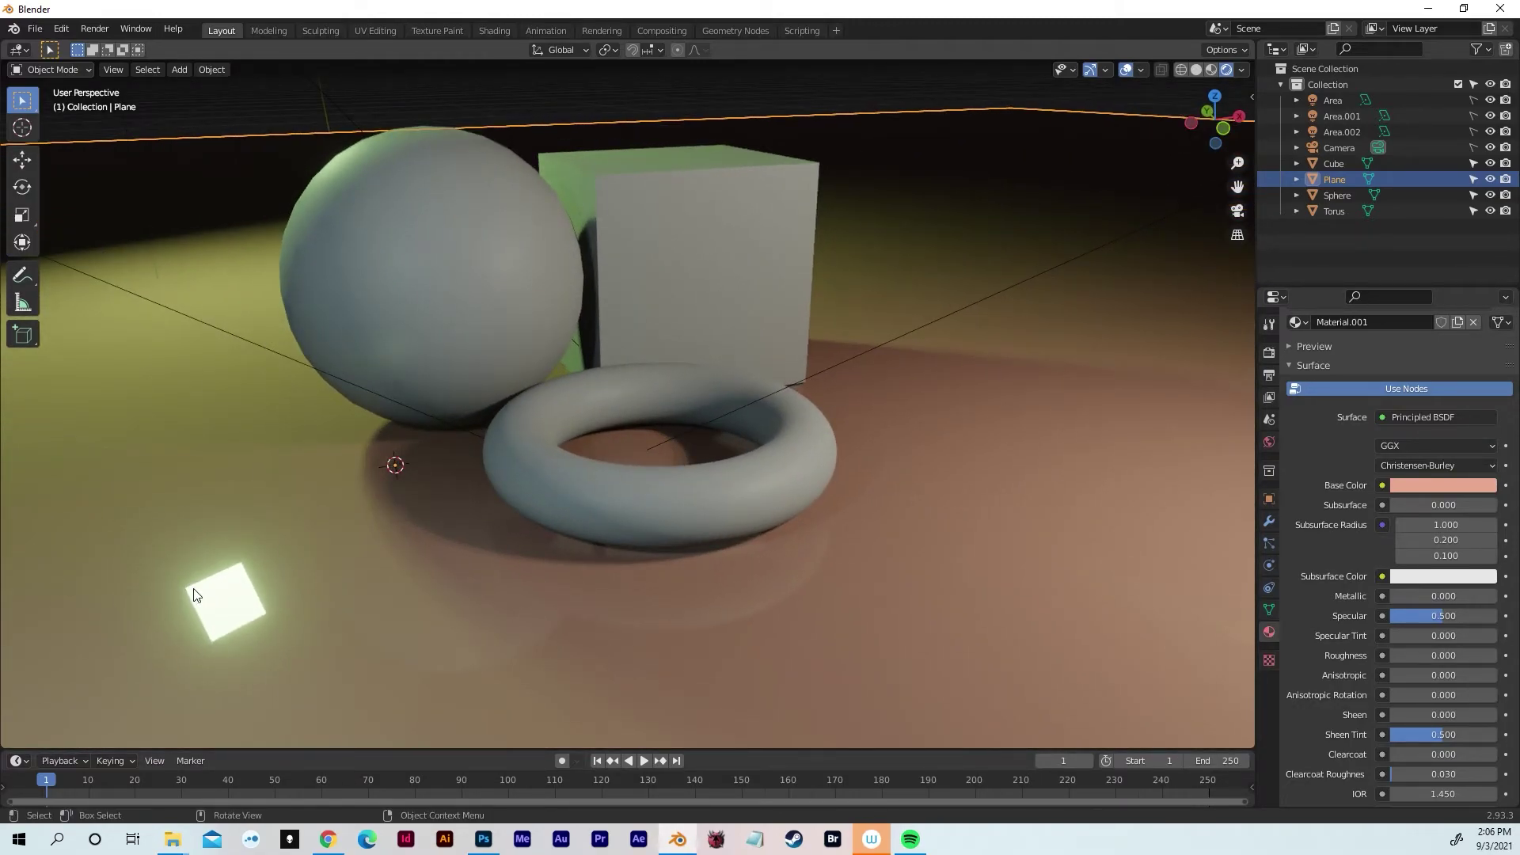
pyautogui.moveTo(196, 594); pyautogui.dragTo(1017, 470, button='middle')
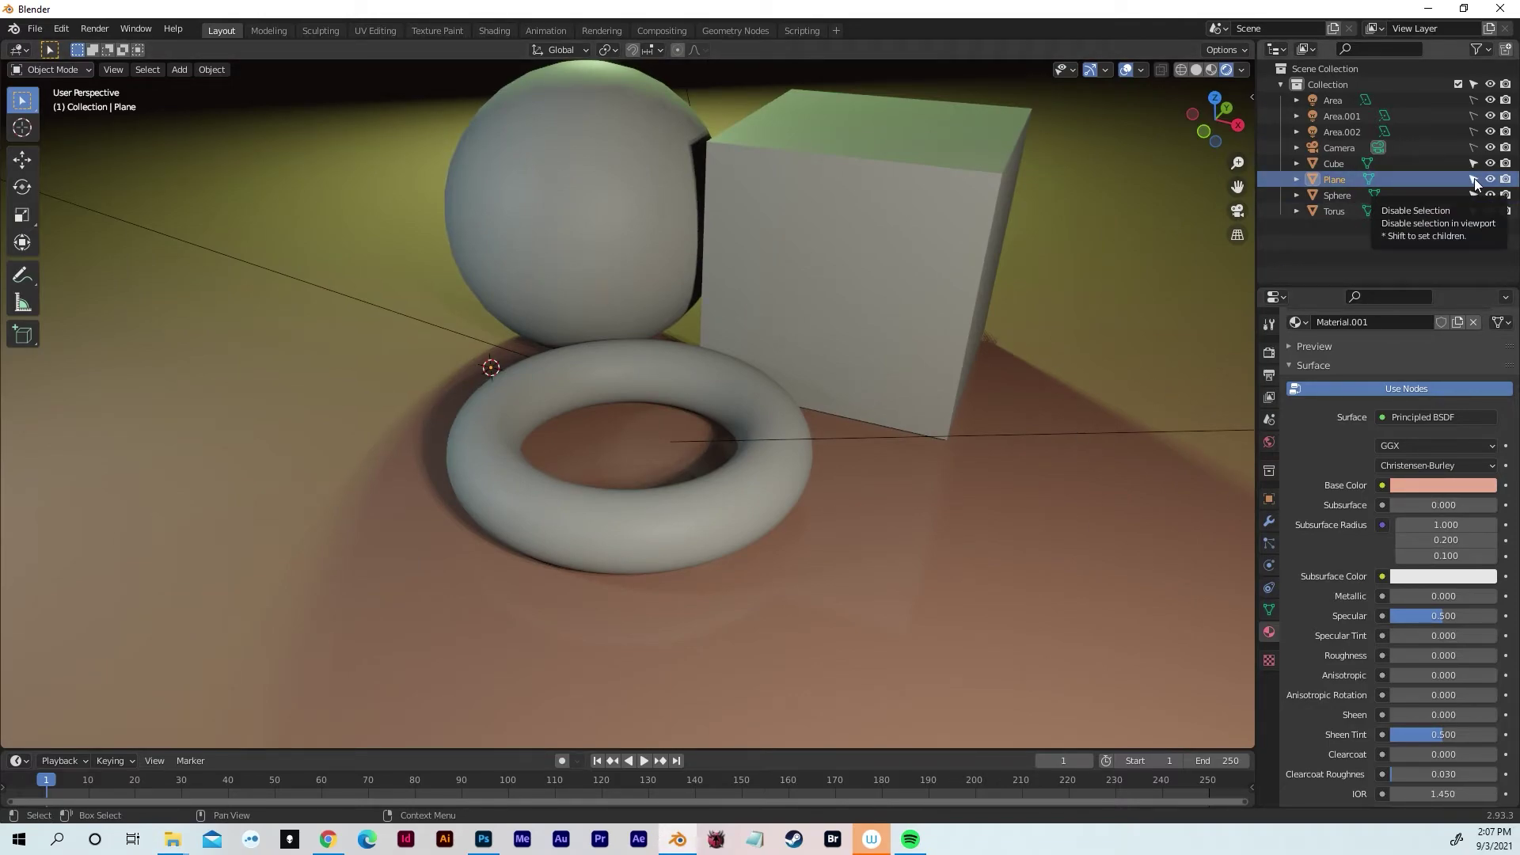
# - Lower the cube about 0.05 m along the Z axis so it sits on the ground plane, and deselect it
pyautogui.moveTo(1148, 295); pyautogui.dragTo(801, 318, button='middle')
pyautogui.click(868, 301)
pyautogui.scroll(2, 820, 338)
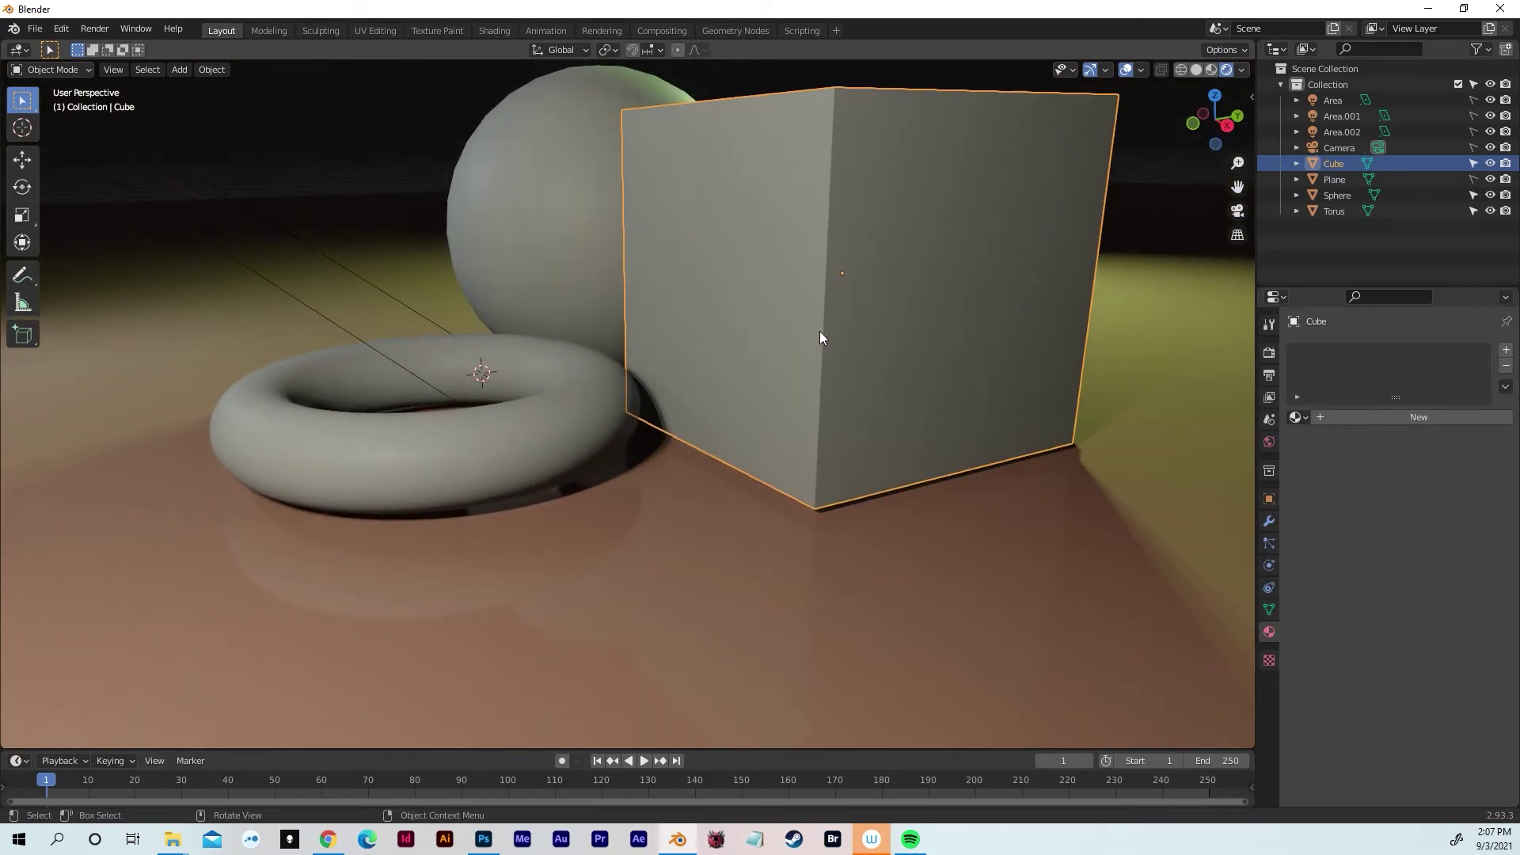
pyautogui.press('g')
pyautogui.press('z')
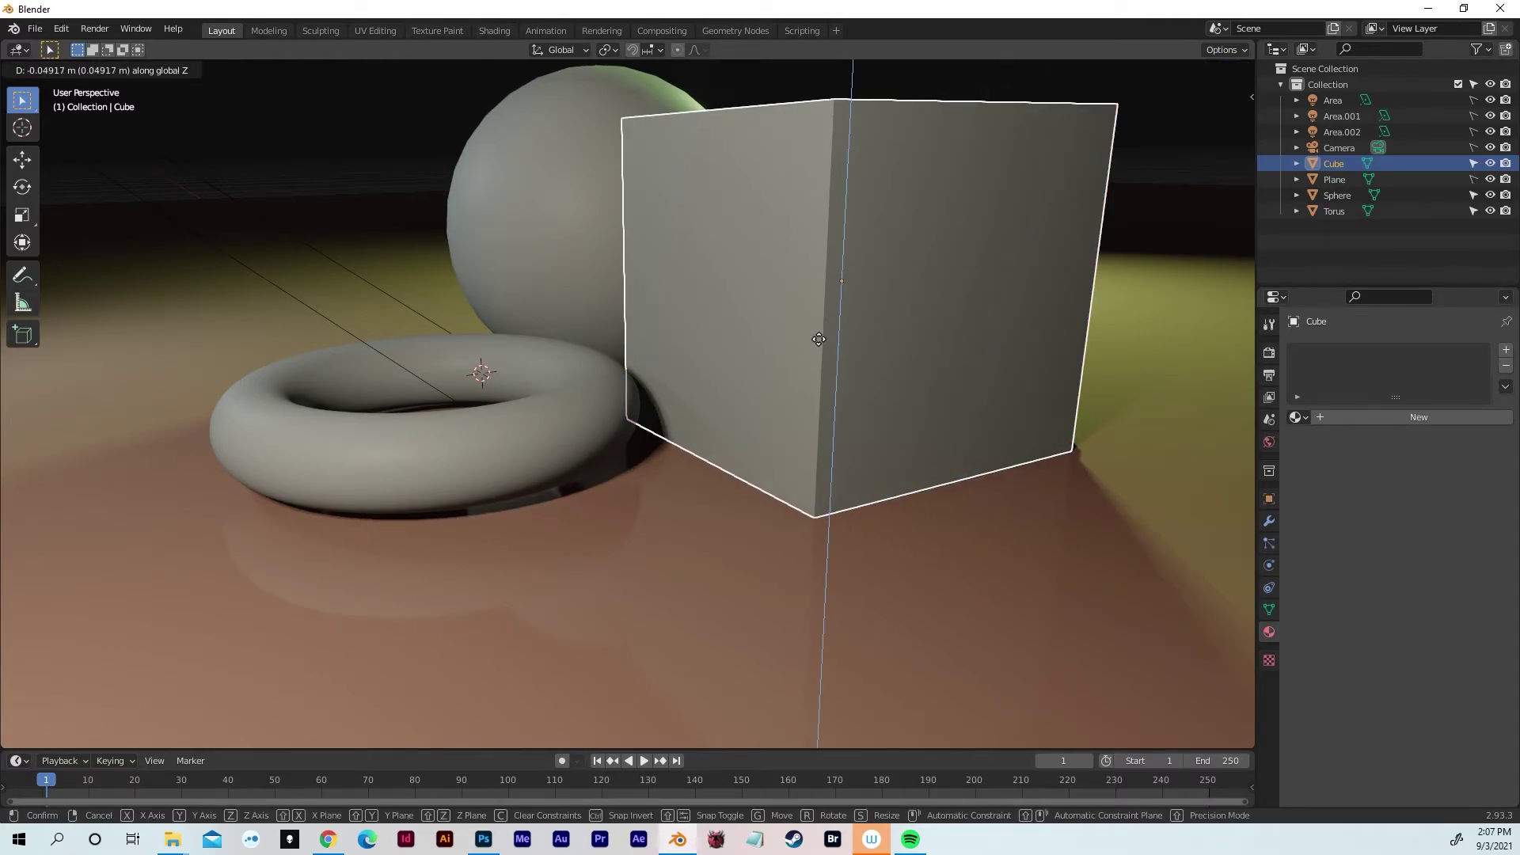
pyautogui.click(821, 342)
pyautogui.click(1177, 445)
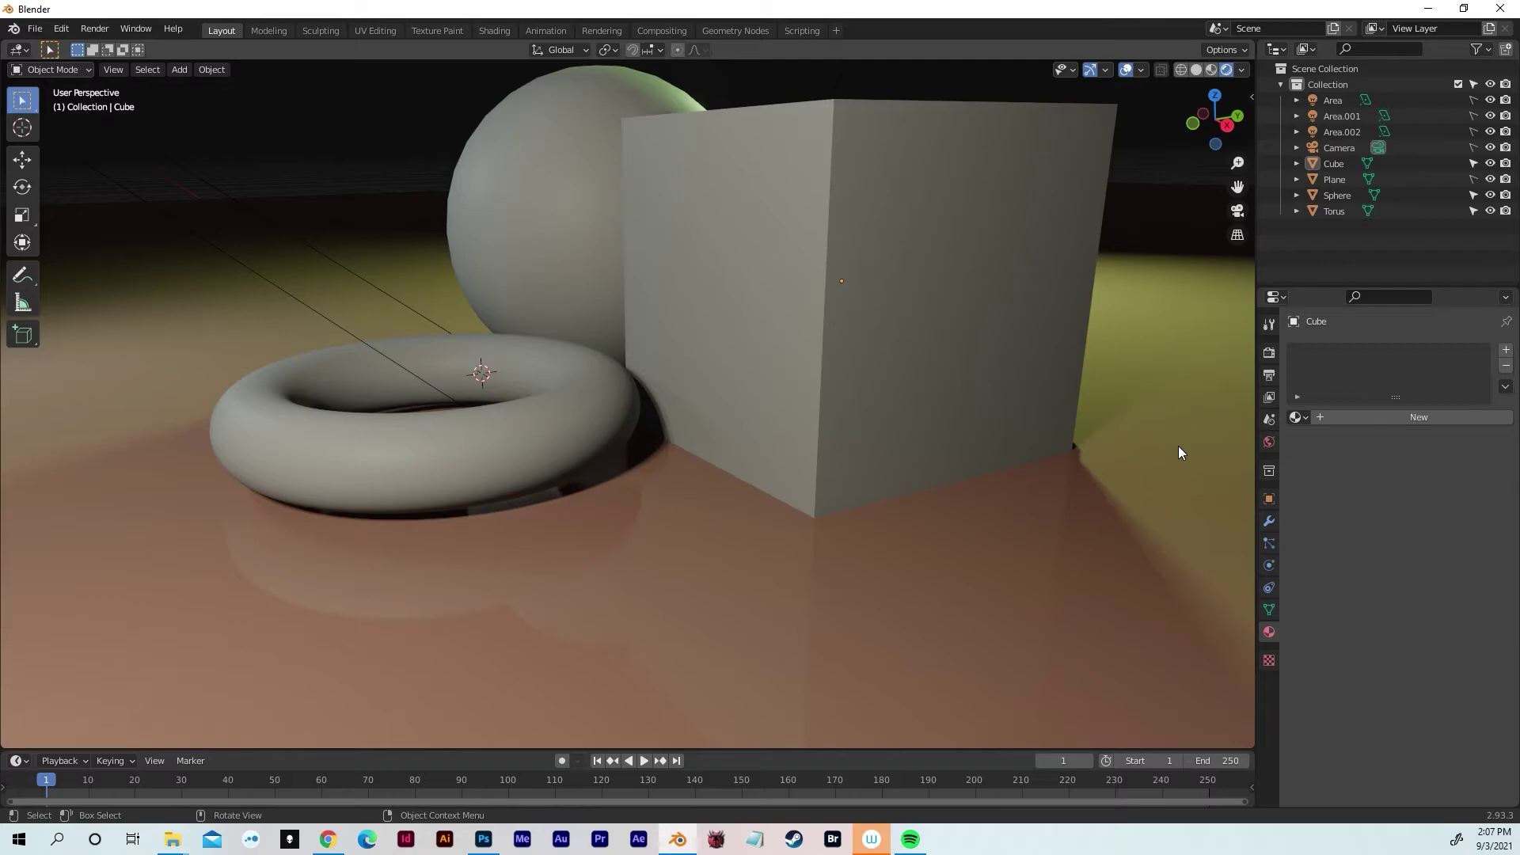
# - Give the cube a new material with a medium blue base color and a roughness of 1.0
pyautogui.moveTo(1178, 444); pyautogui.dragTo(855, 358, button='middle')
pyautogui.click(868, 302)
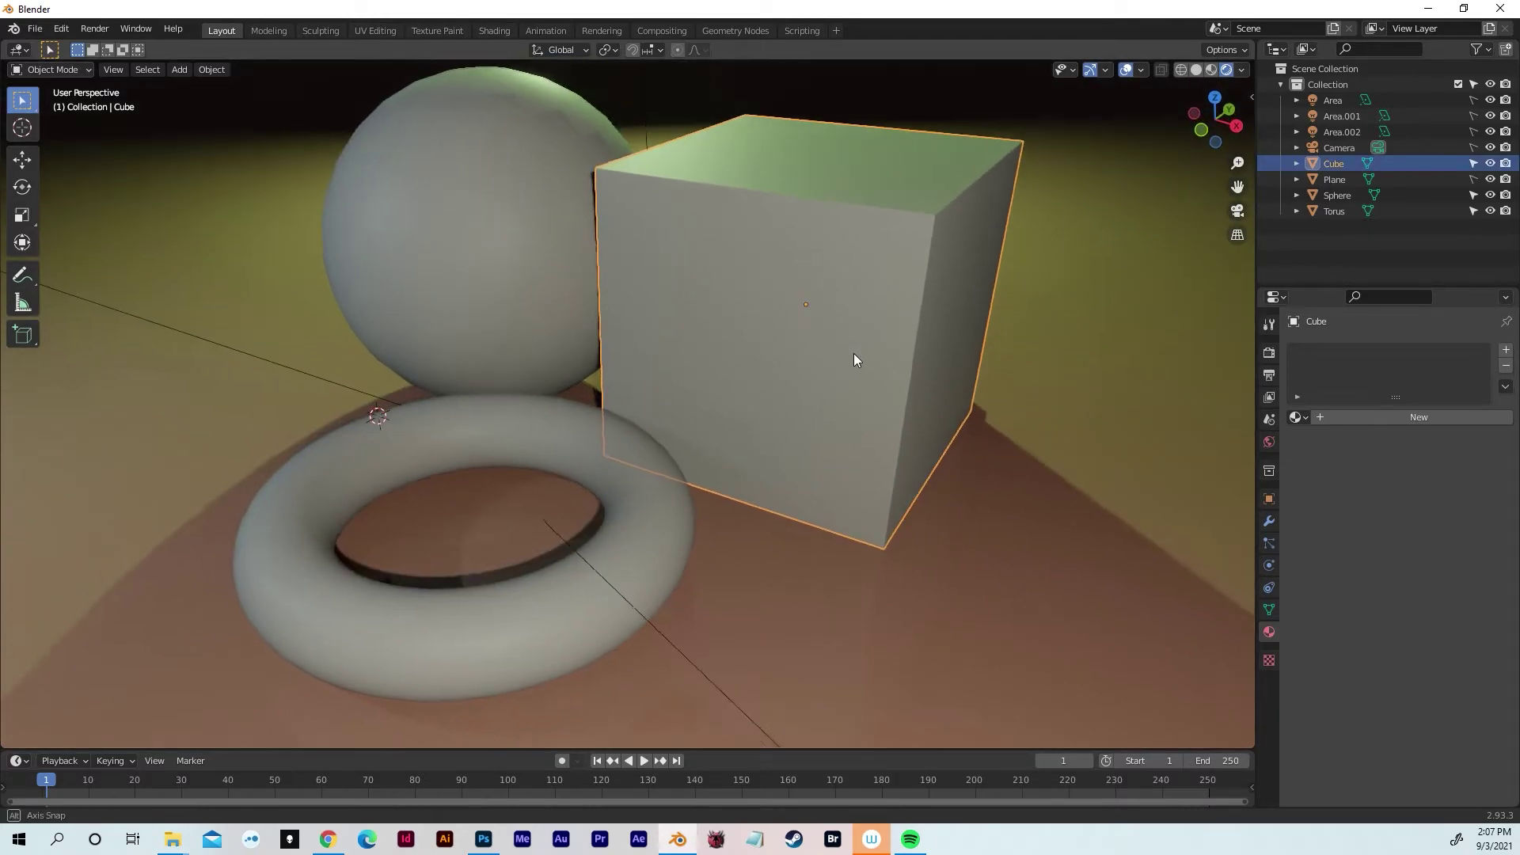
pyautogui.click(1322, 417)
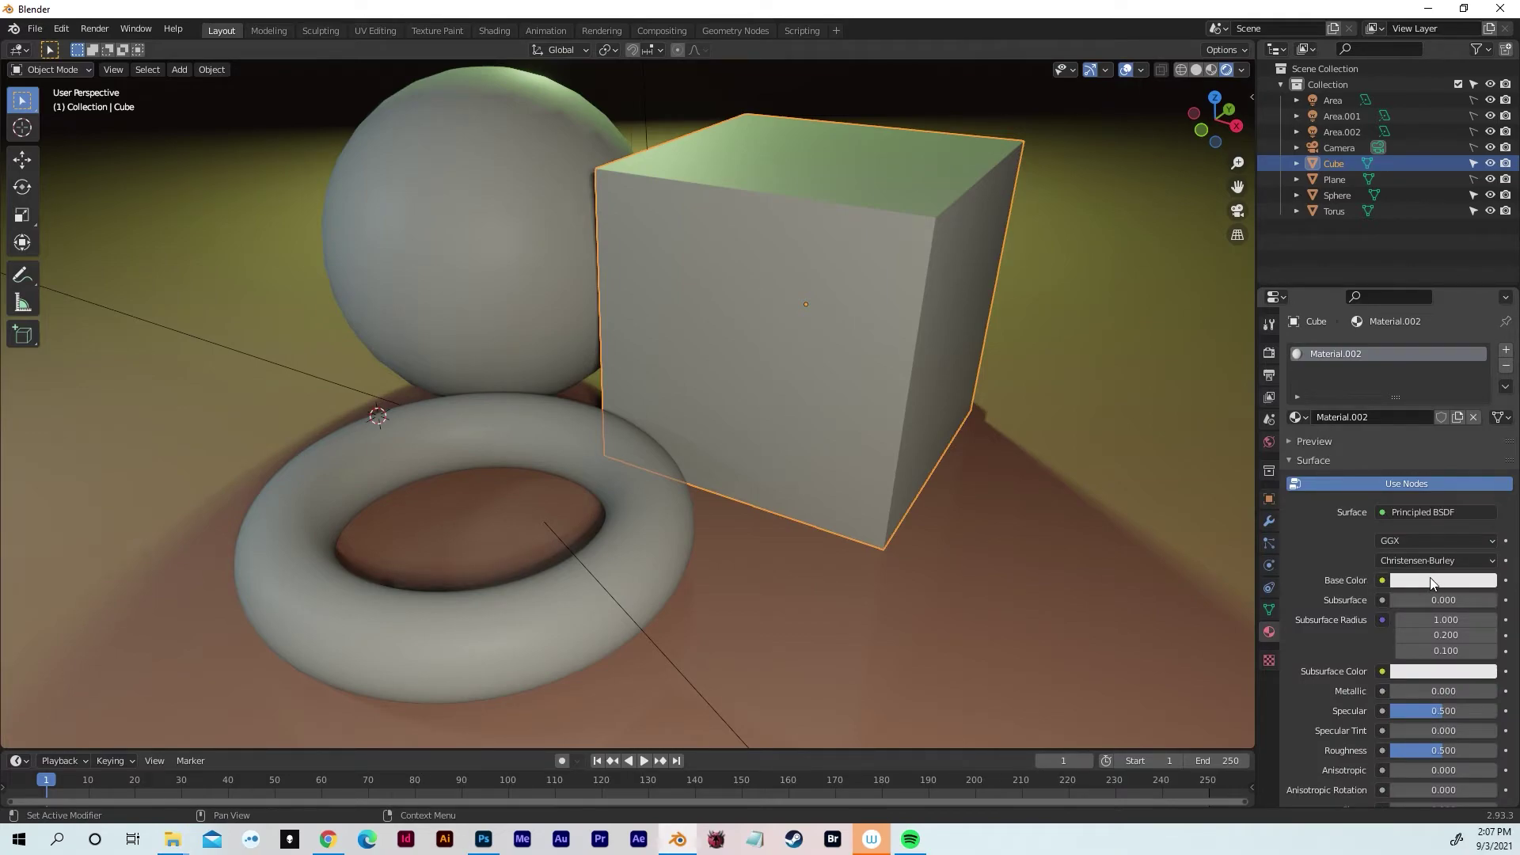
pyautogui.click(1432, 581)
pyautogui.moveTo(1422, 411); pyautogui.dragTo(1438, 379)
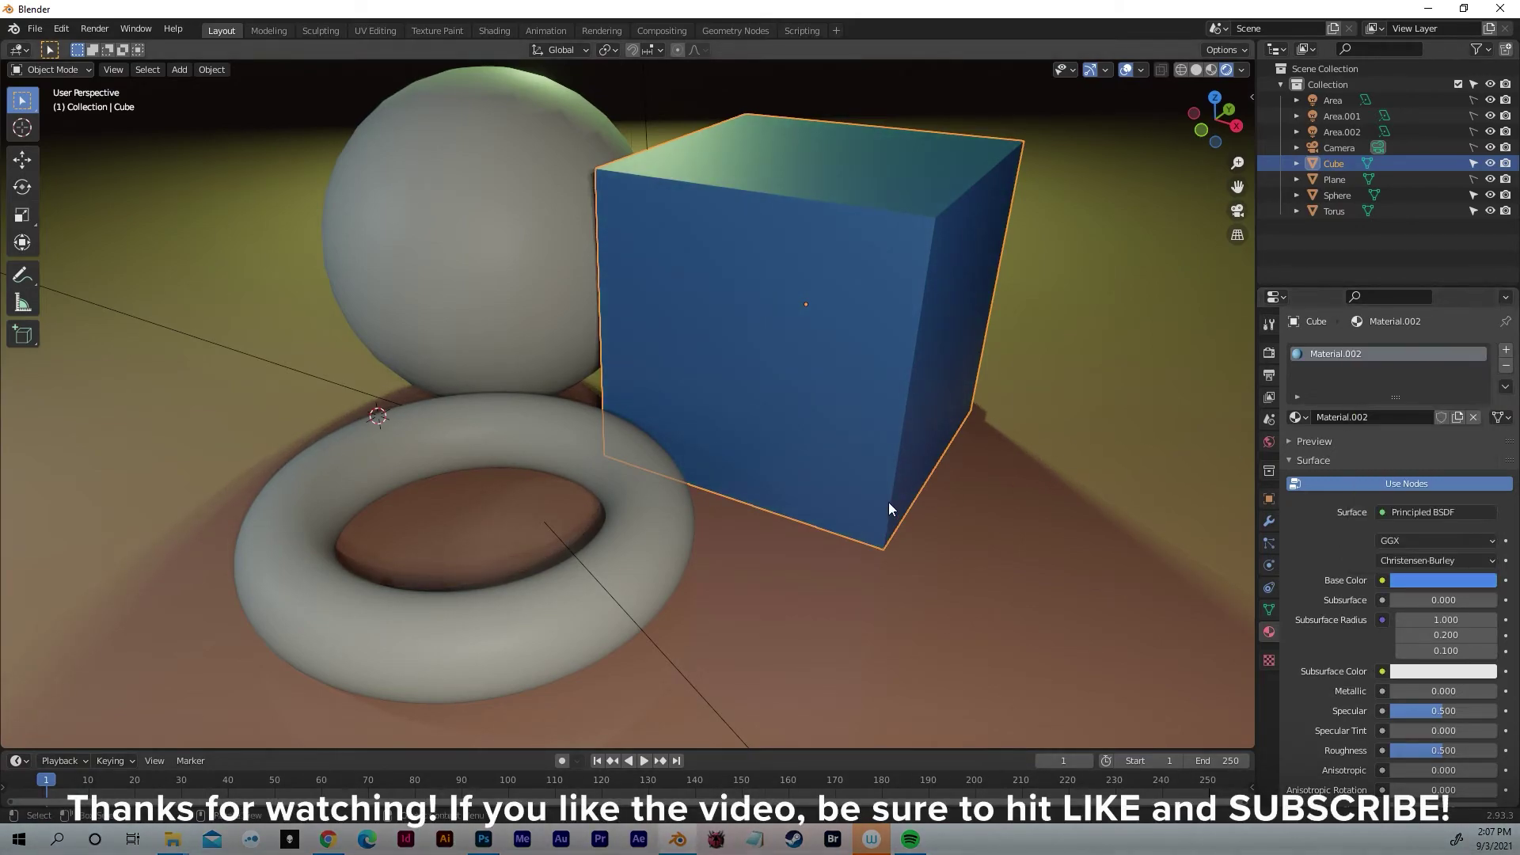
pyautogui.moveTo(889, 502); pyautogui.dragTo(985, 479, button='middle')
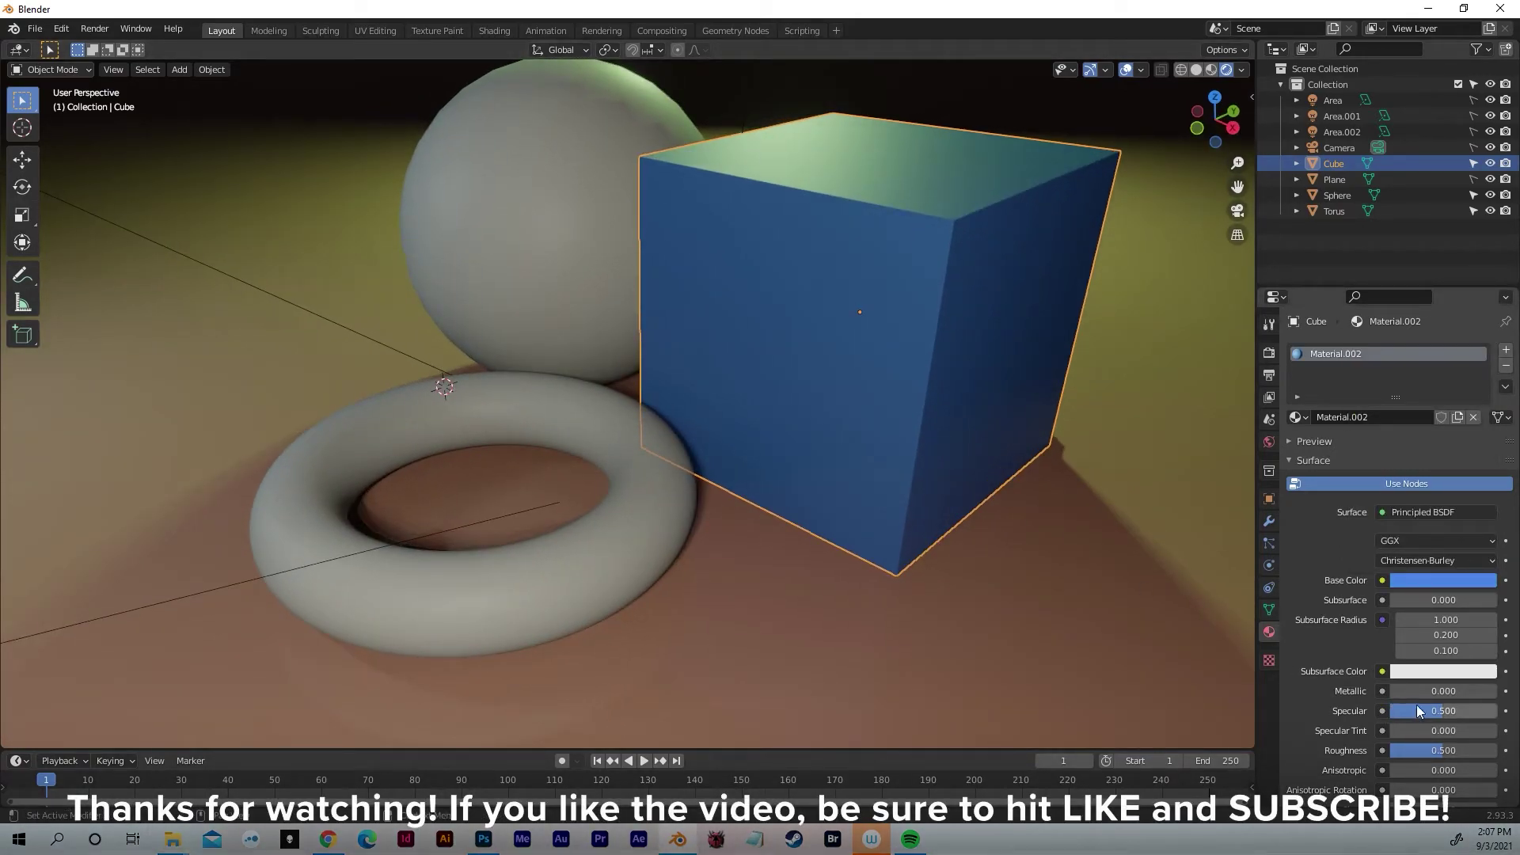
pyautogui.moveTo(1420, 750); pyautogui.dragTo(1488, 750)
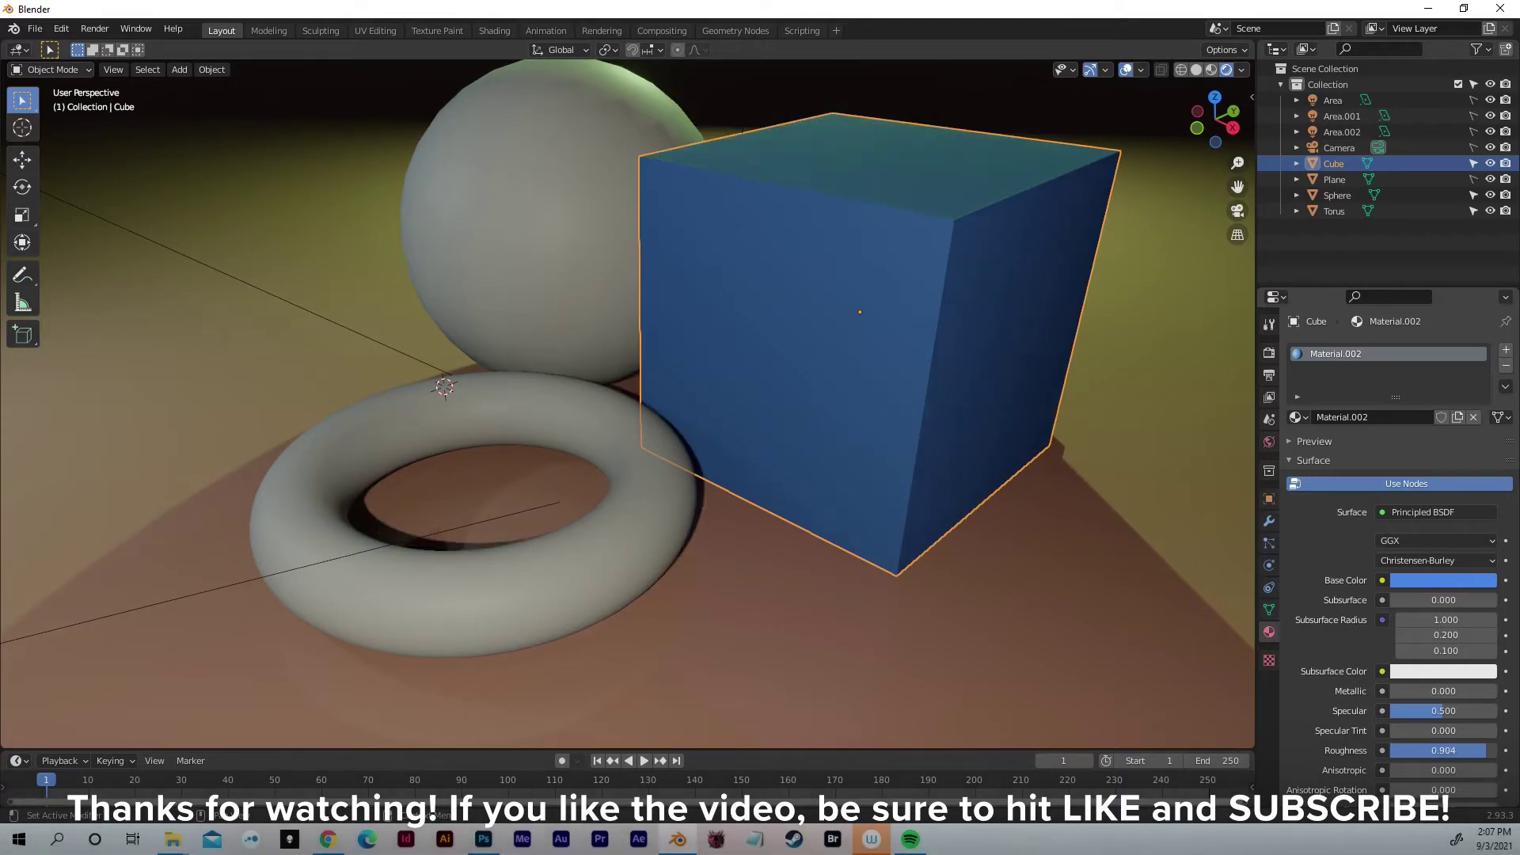
# - Give the sphere a new material and set its base color to saturated red
pyautogui.moveTo(918, 507); pyautogui.dragTo(577, 373, button='middle')
pyautogui.click(478, 329)
pyautogui.moveTo(478, 329); pyautogui.dragTo(776, 372, button='middle')
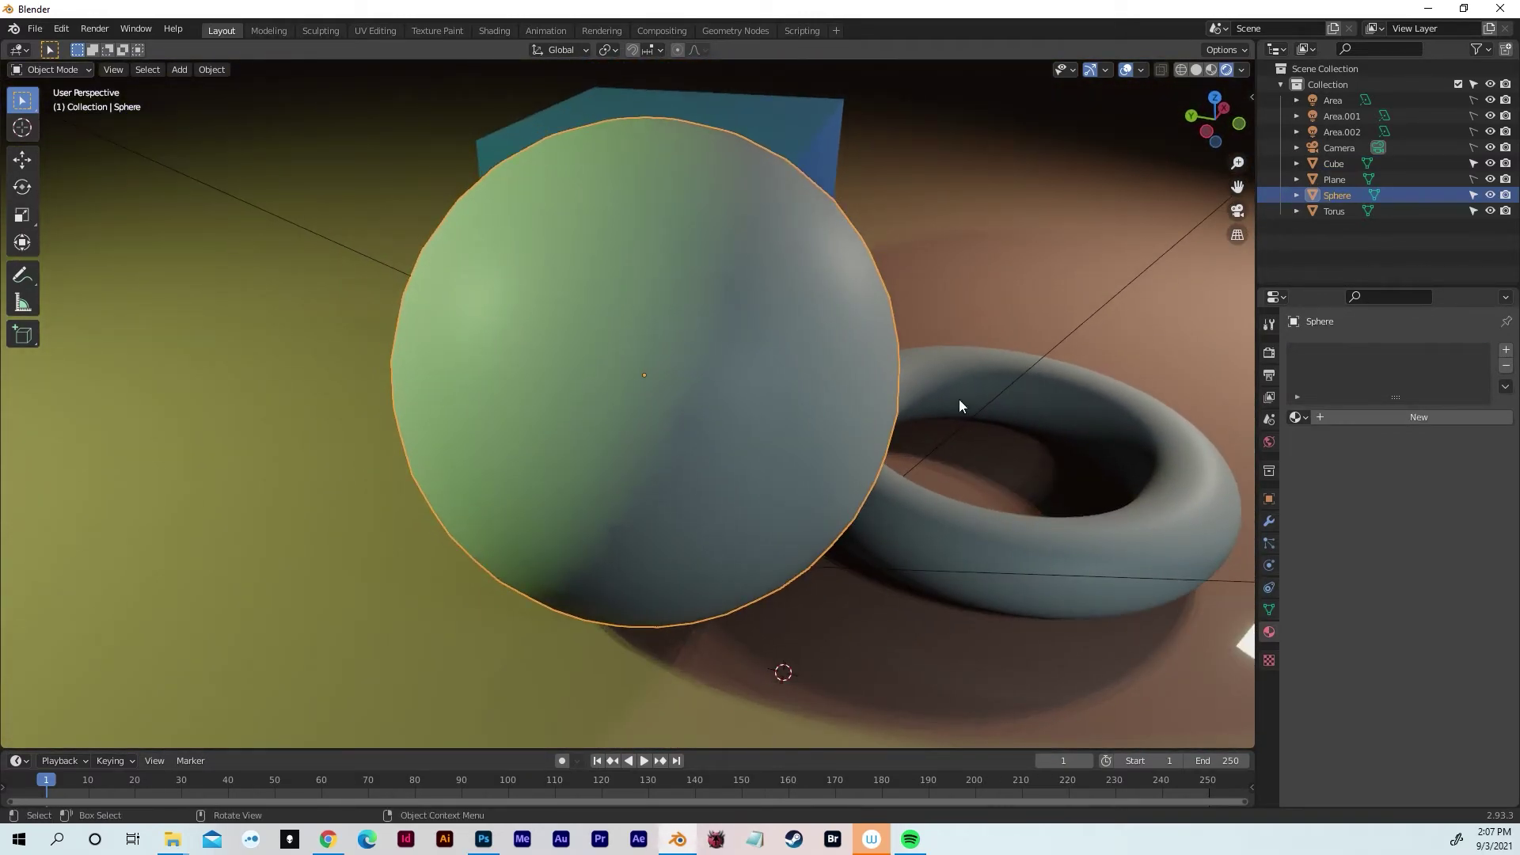
pyautogui.click(1319, 417)
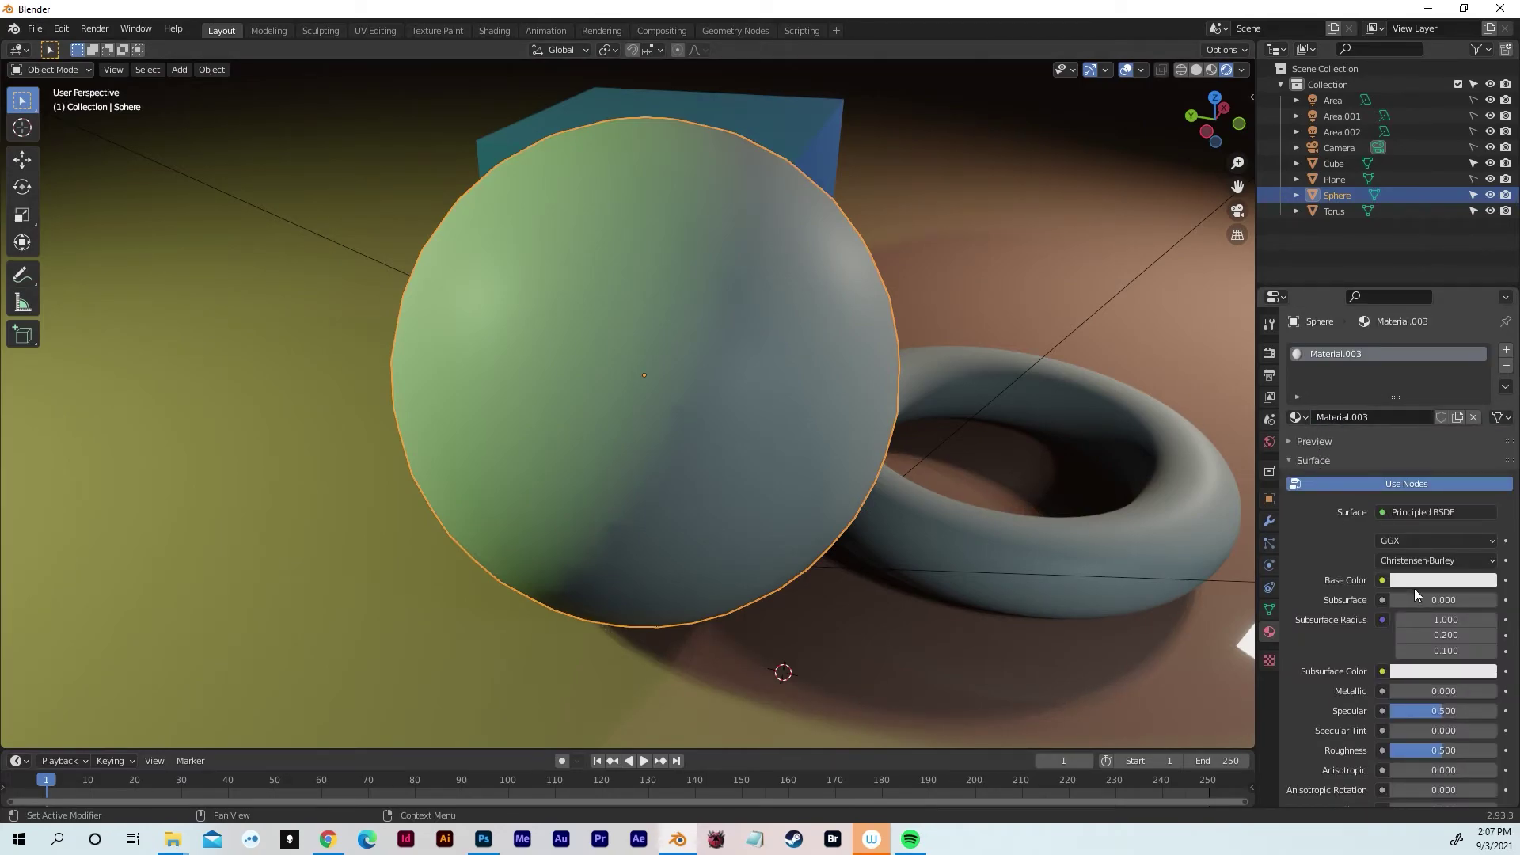
pyautogui.click(1427, 581)
pyautogui.moveTo(1414, 447); pyautogui.dragTo(1412, 470)
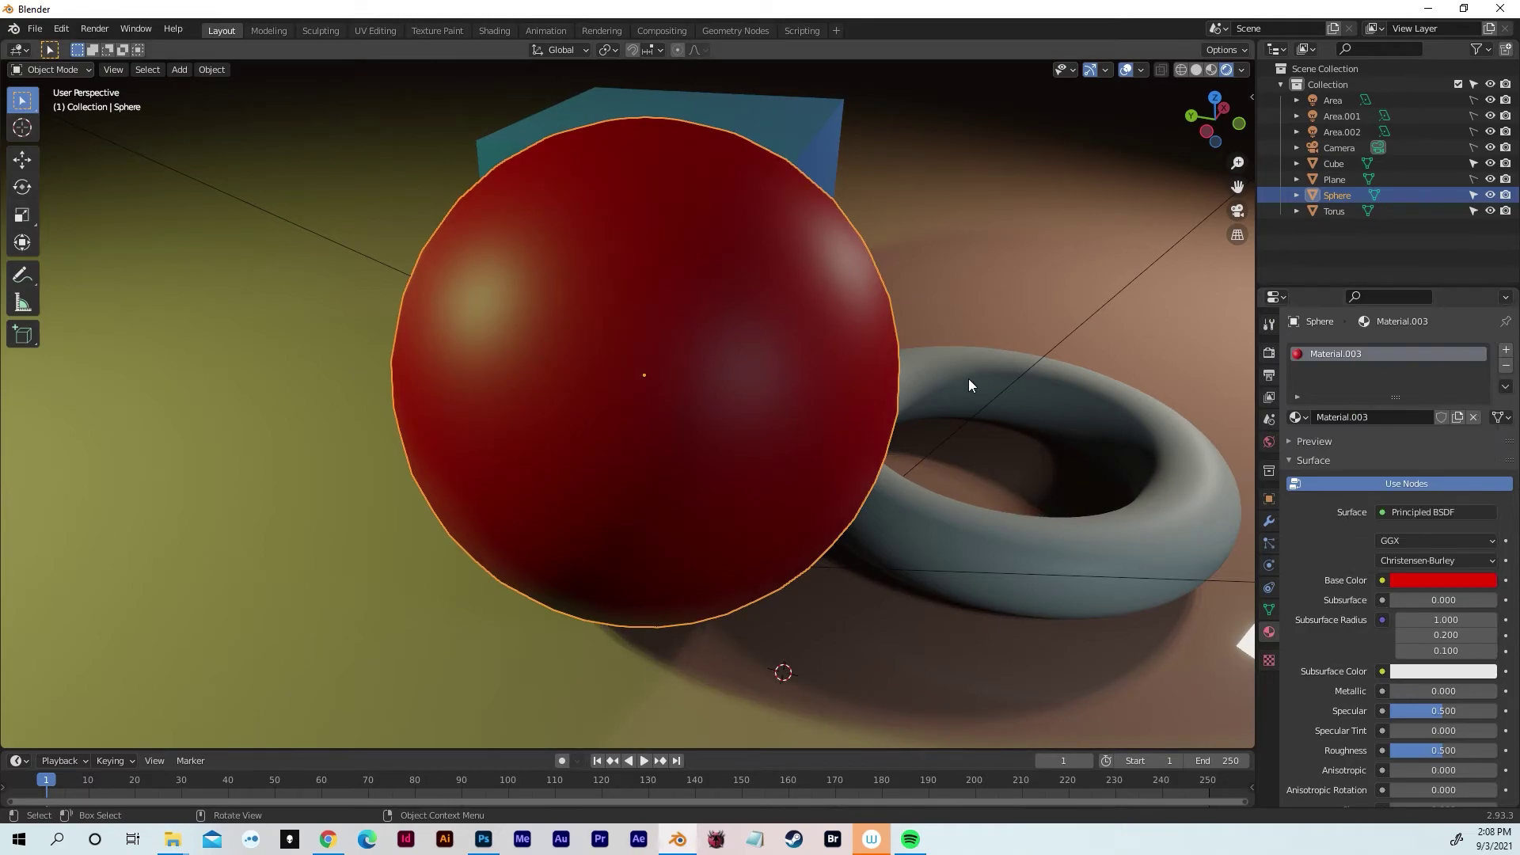
# - Set the sphere material's roughness to 0 and its metallic value to about 0.632
pyautogui.moveTo(970, 383); pyautogui.dragTo(1092, 472, button='middle')
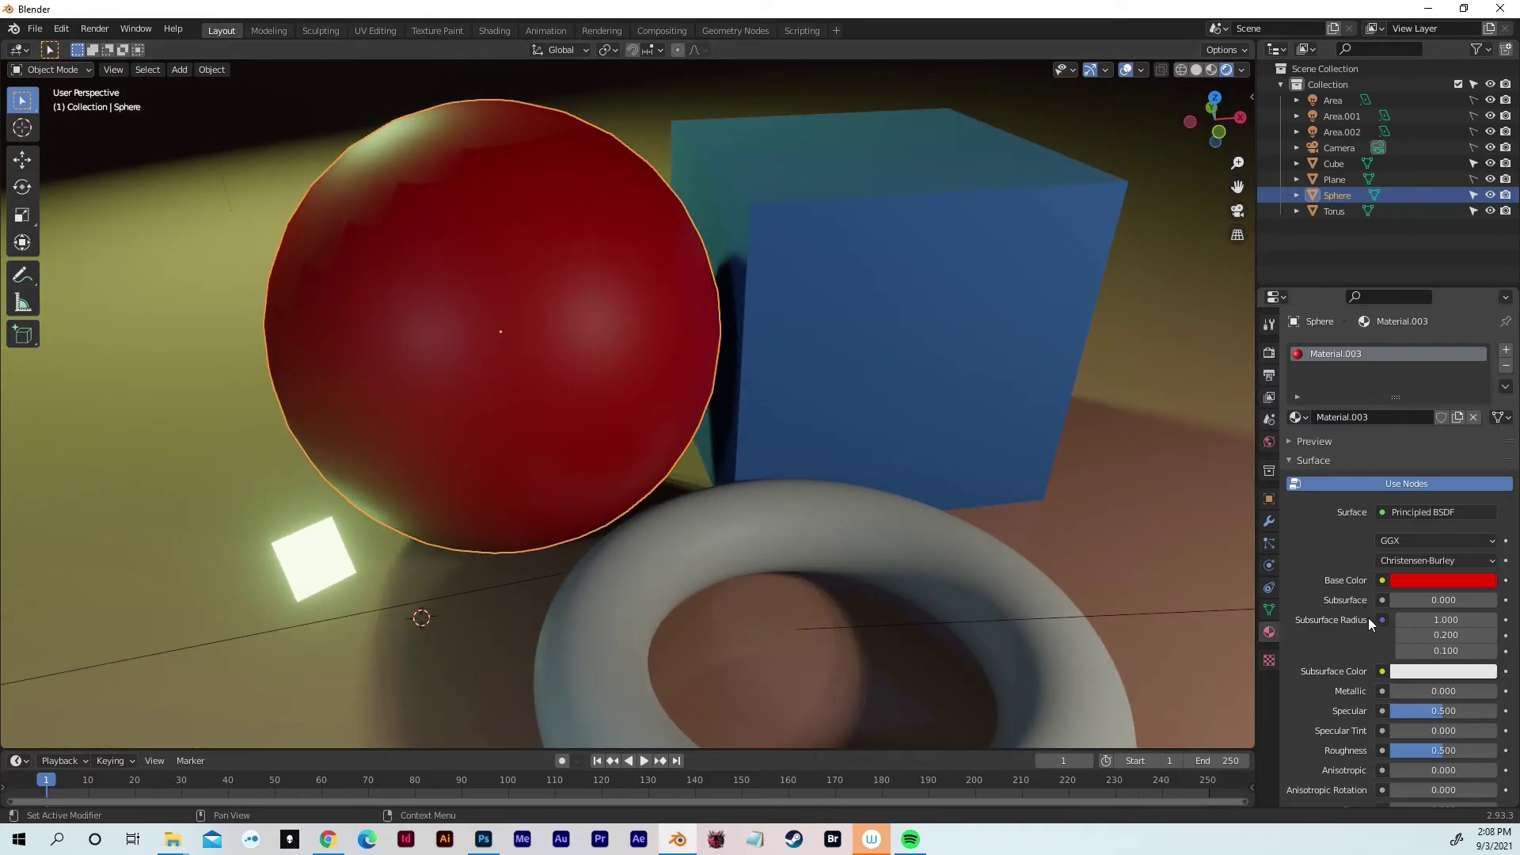
pyautogui.moveTo(1443, 750); pyautogui.dragTo(1393, 750)
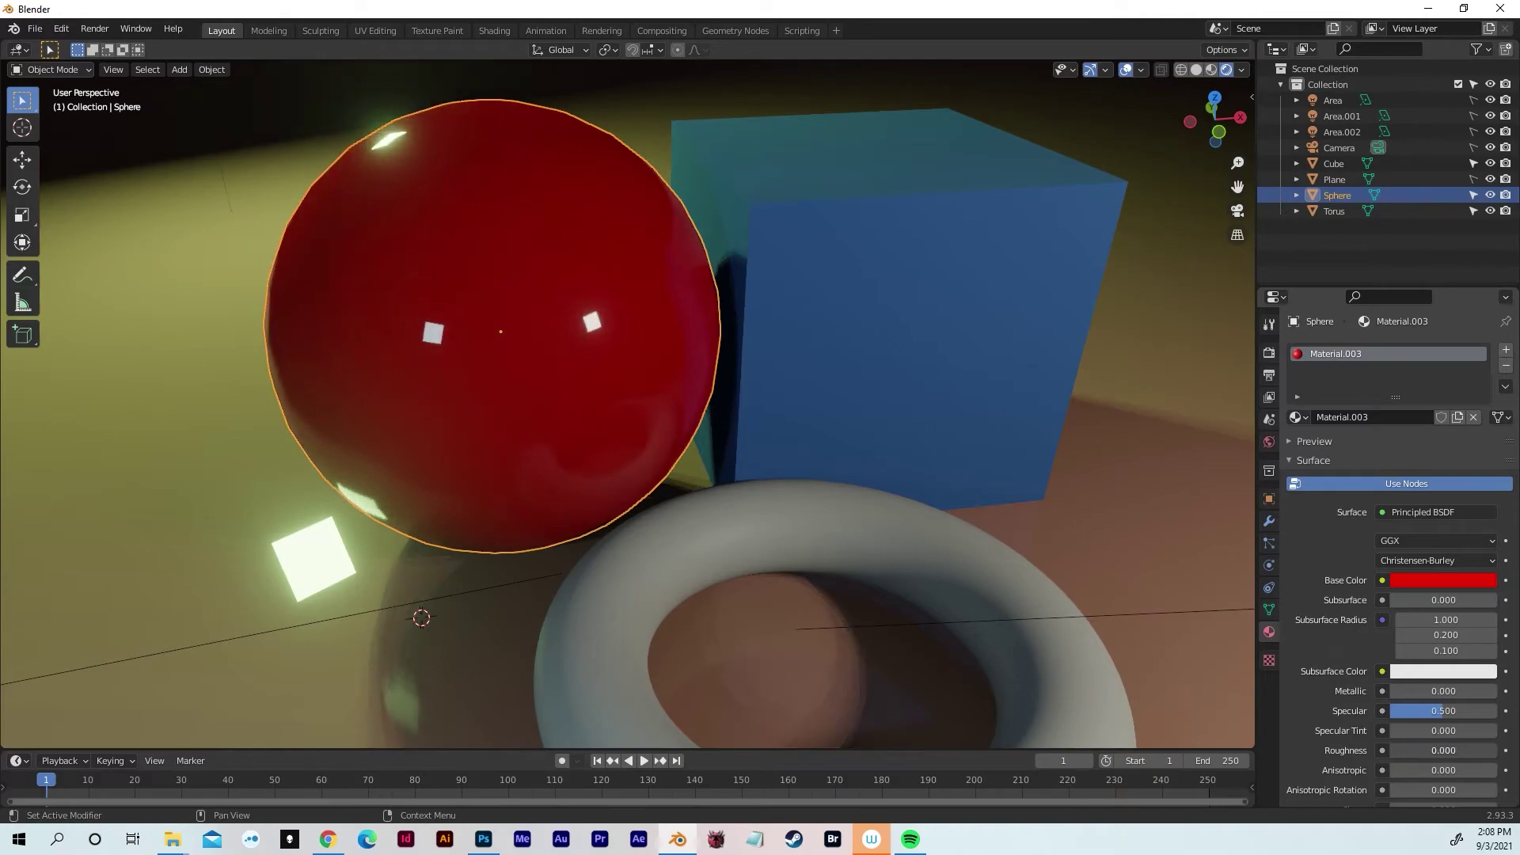
pyautogui.moveTo(1417, 693); pyautogui.dragTo(1439, 691)
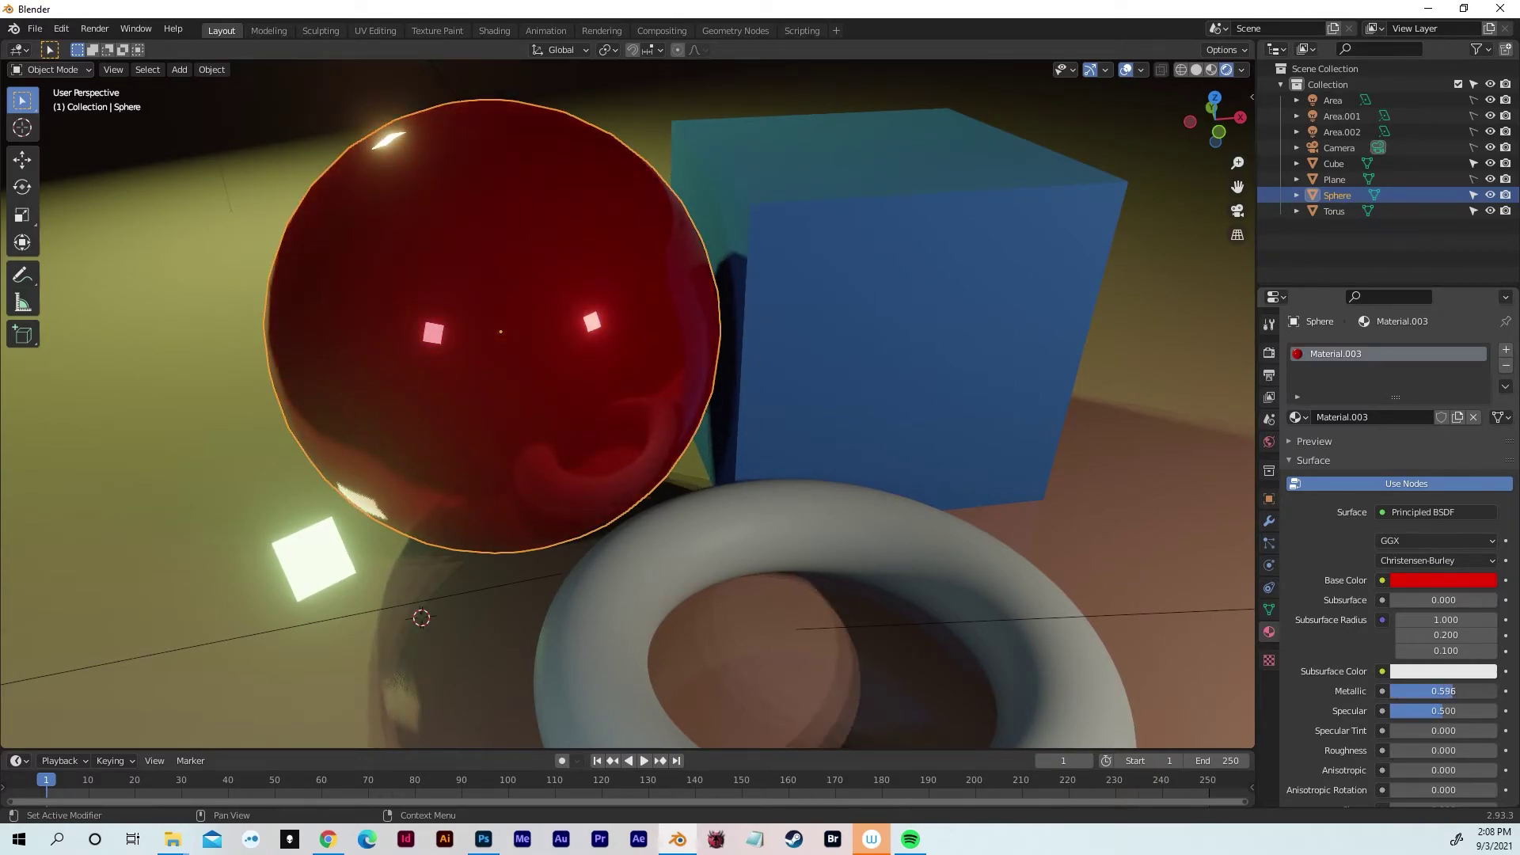
pyautogui.moveTo(557, 435)
pyautogui.mouseDown(button='middle')
pyautogui.moveTo(733, 435)
pyautogui.moveTo(451, 420)
pyautogui.moveTo(563, 455)
pyautogui.moveTo(684, 452)
pyautogui.moveTo(625, 427)
pyautogui.moveTo(552, 437)
pyautogui.mouseUp(button='middle')
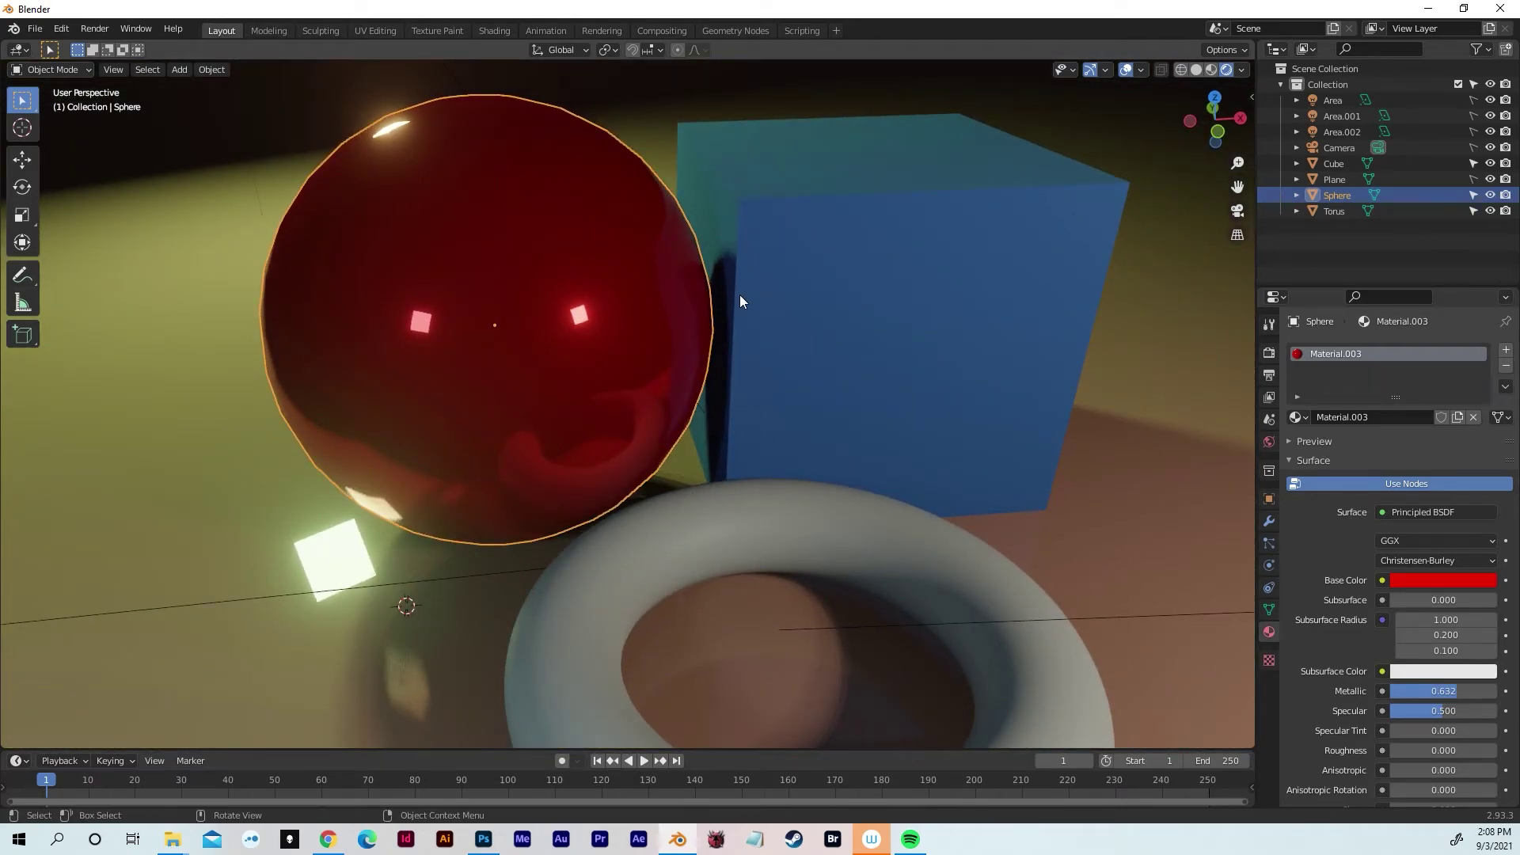
# - Give the torus a new material and set its base color to a bright, fully saturated green
pyautogui.moveTo(741, 296); pyautogui.dragTo(908, 472, button='middle')
pyautogui.click(874, 487)
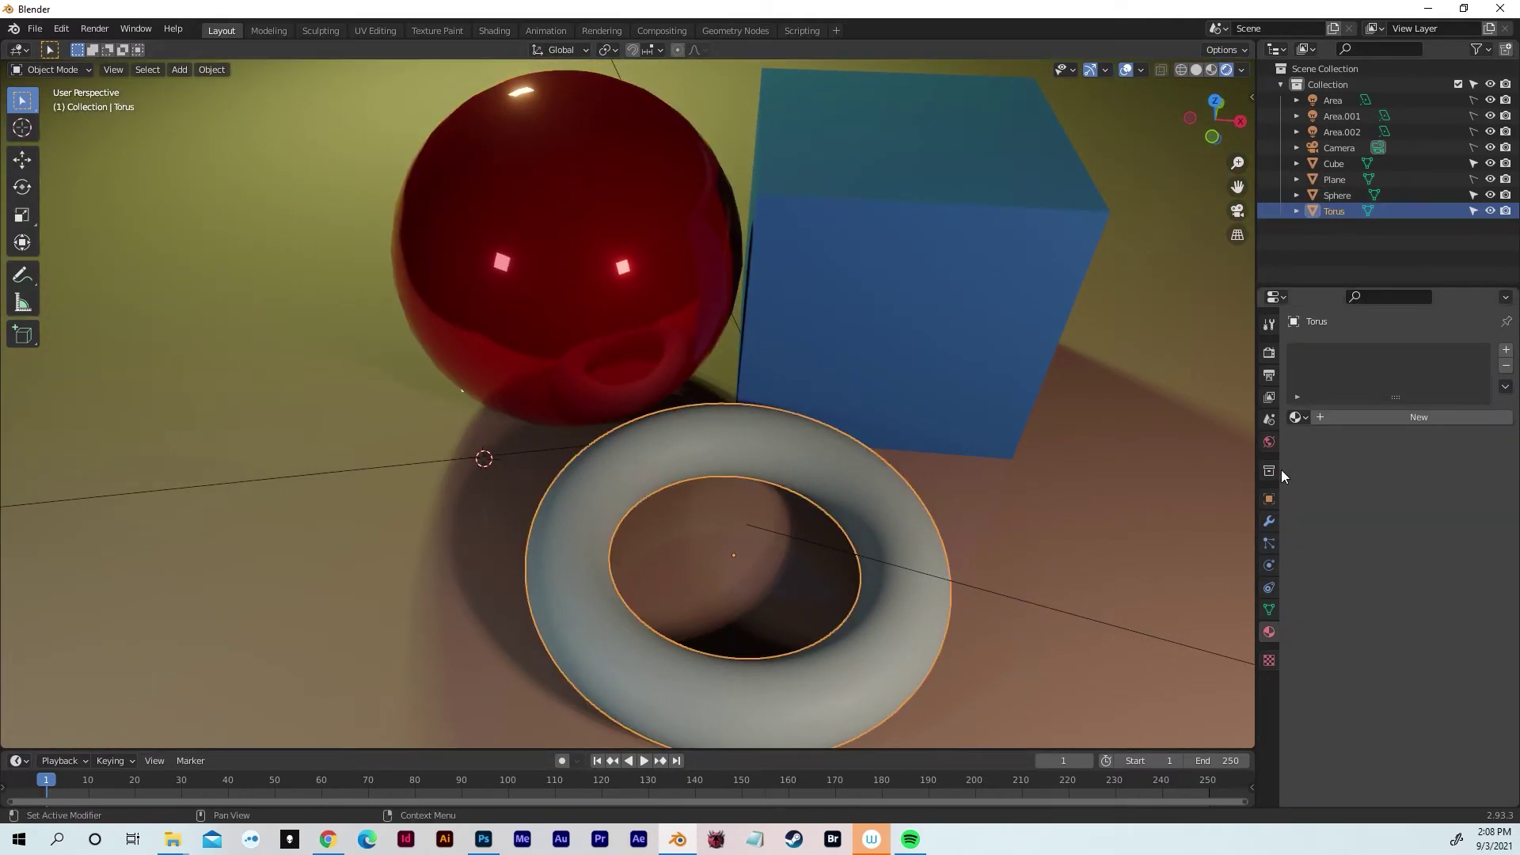
pyautogui.click(1319, 417)
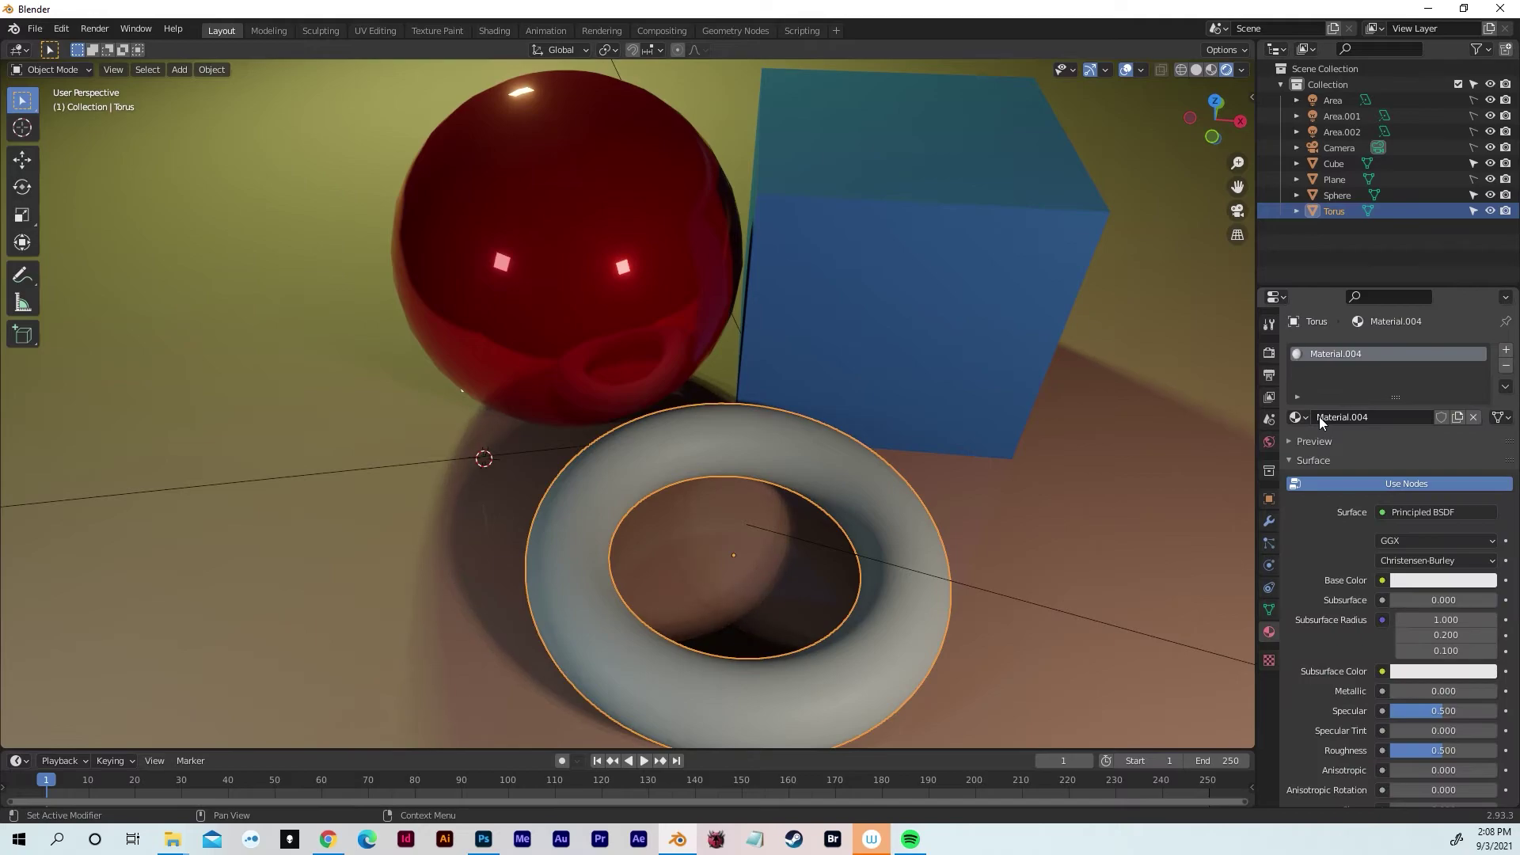
pyautogui.click(1432, 581)
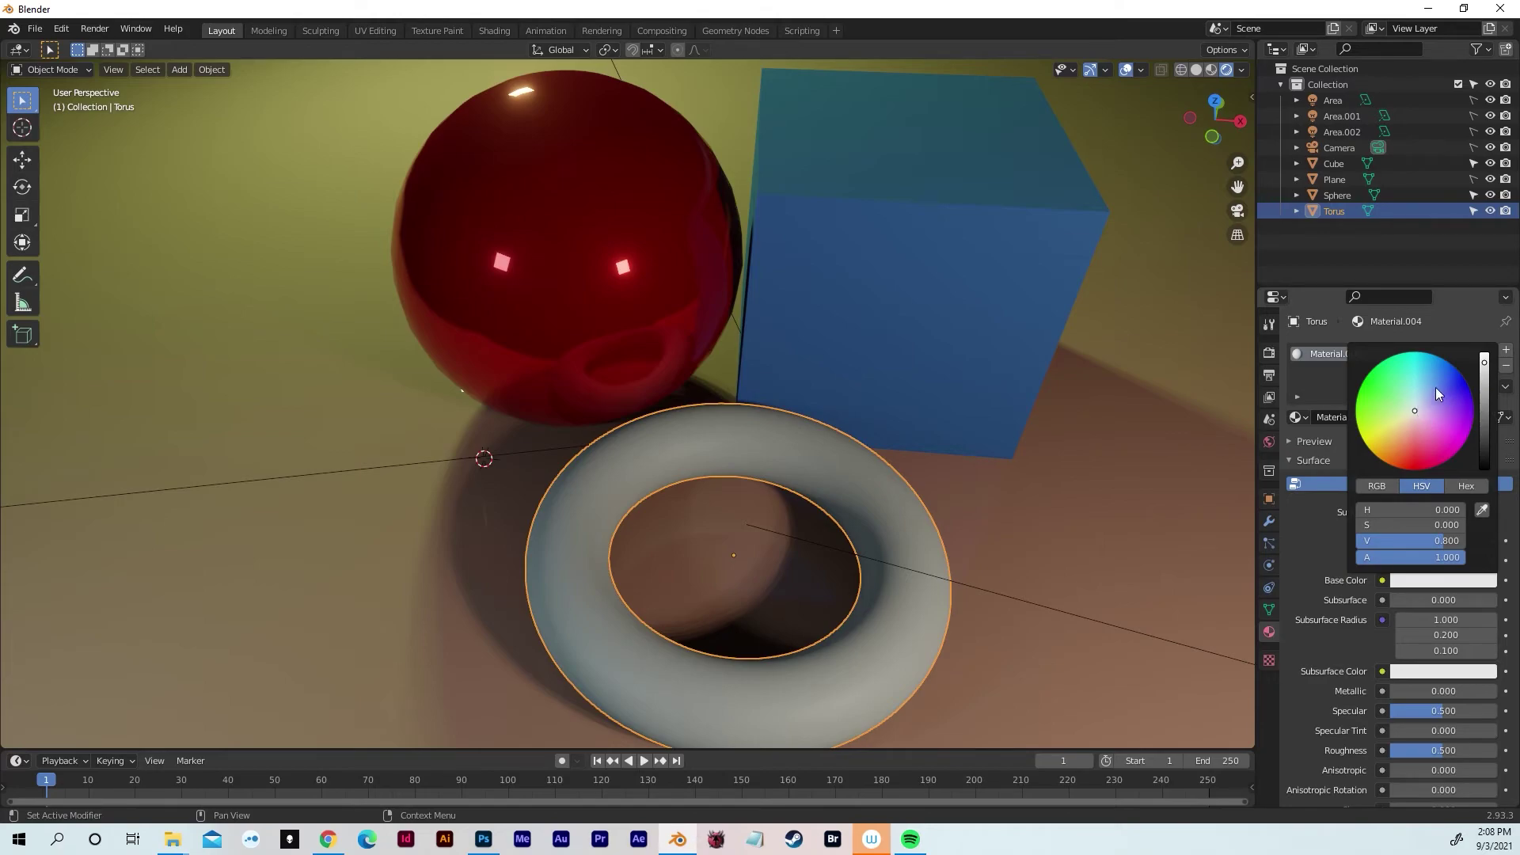
pyautogui.click(1370, 370)
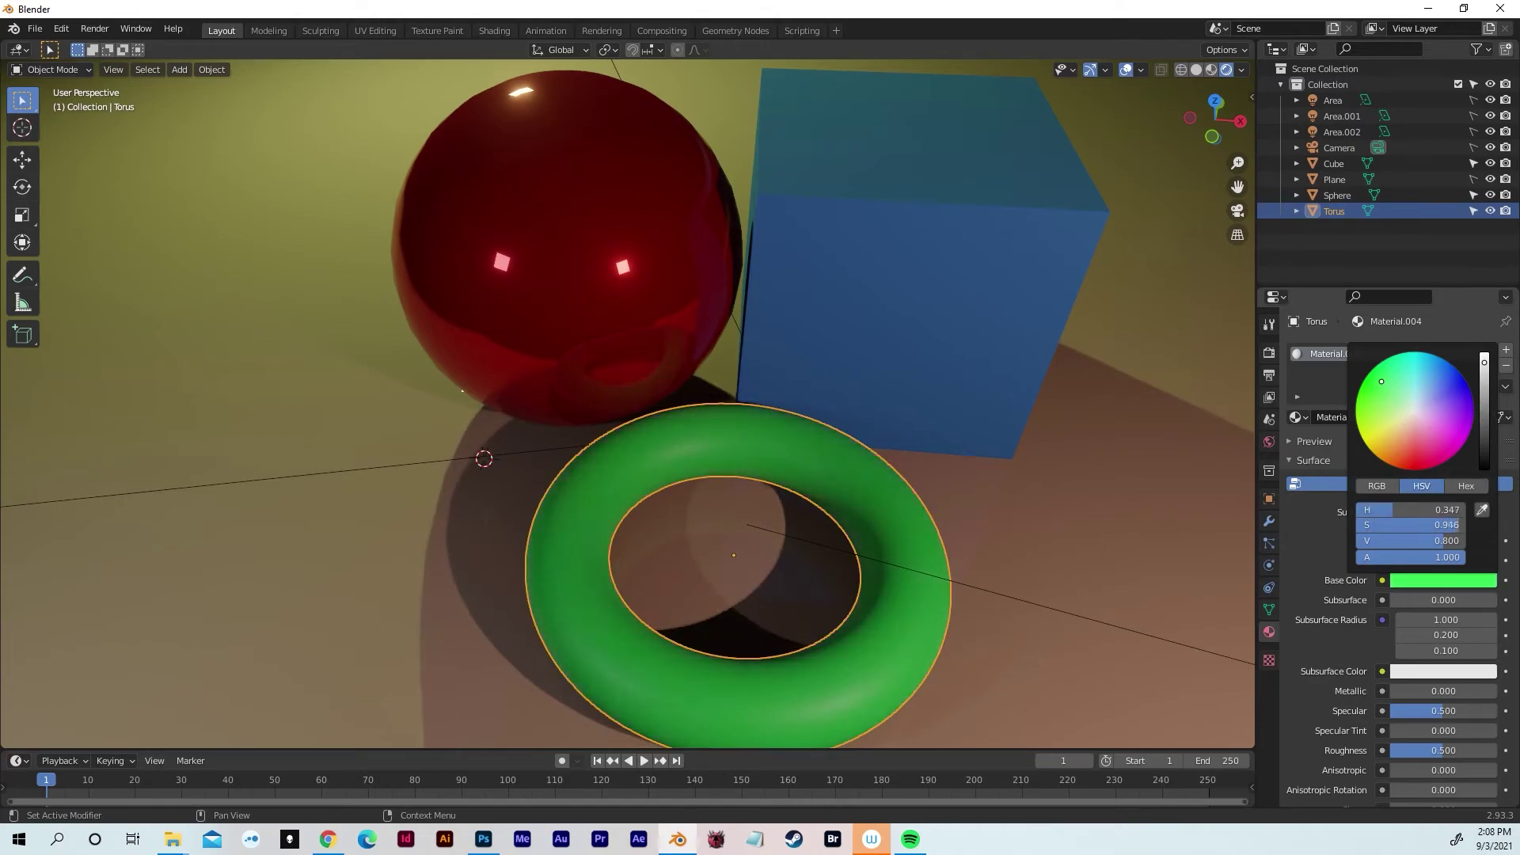
pyautogui.moveTo(1371, 370); pyautogui.dragTo(1365, 377)
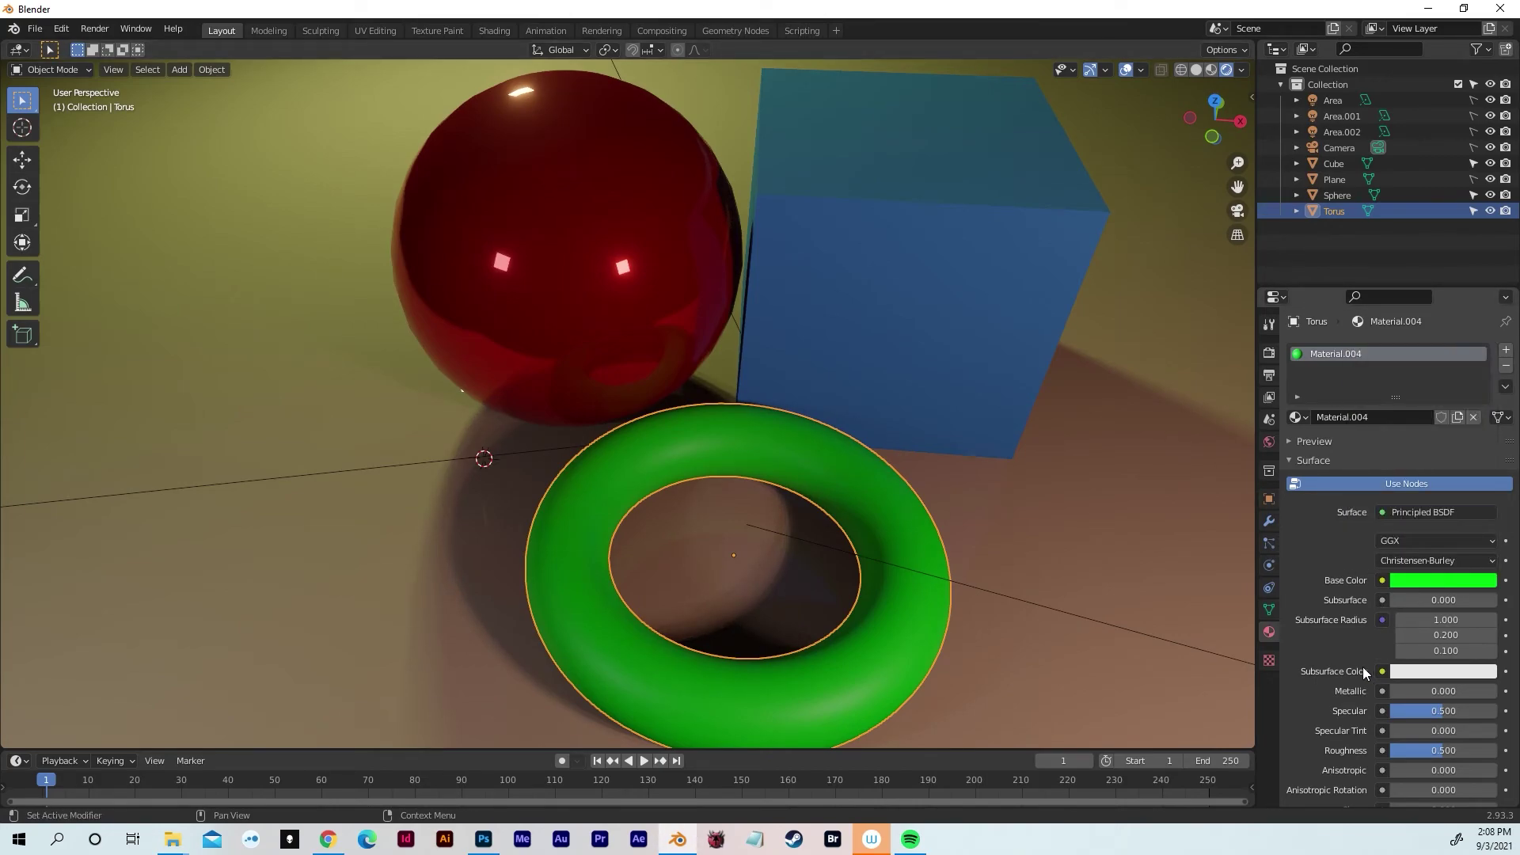
# - Set the torus material's roughness to about 0.243, and deselect the torus to check the shaded scene
pyautogui.scroll(-3, 1299, 692)
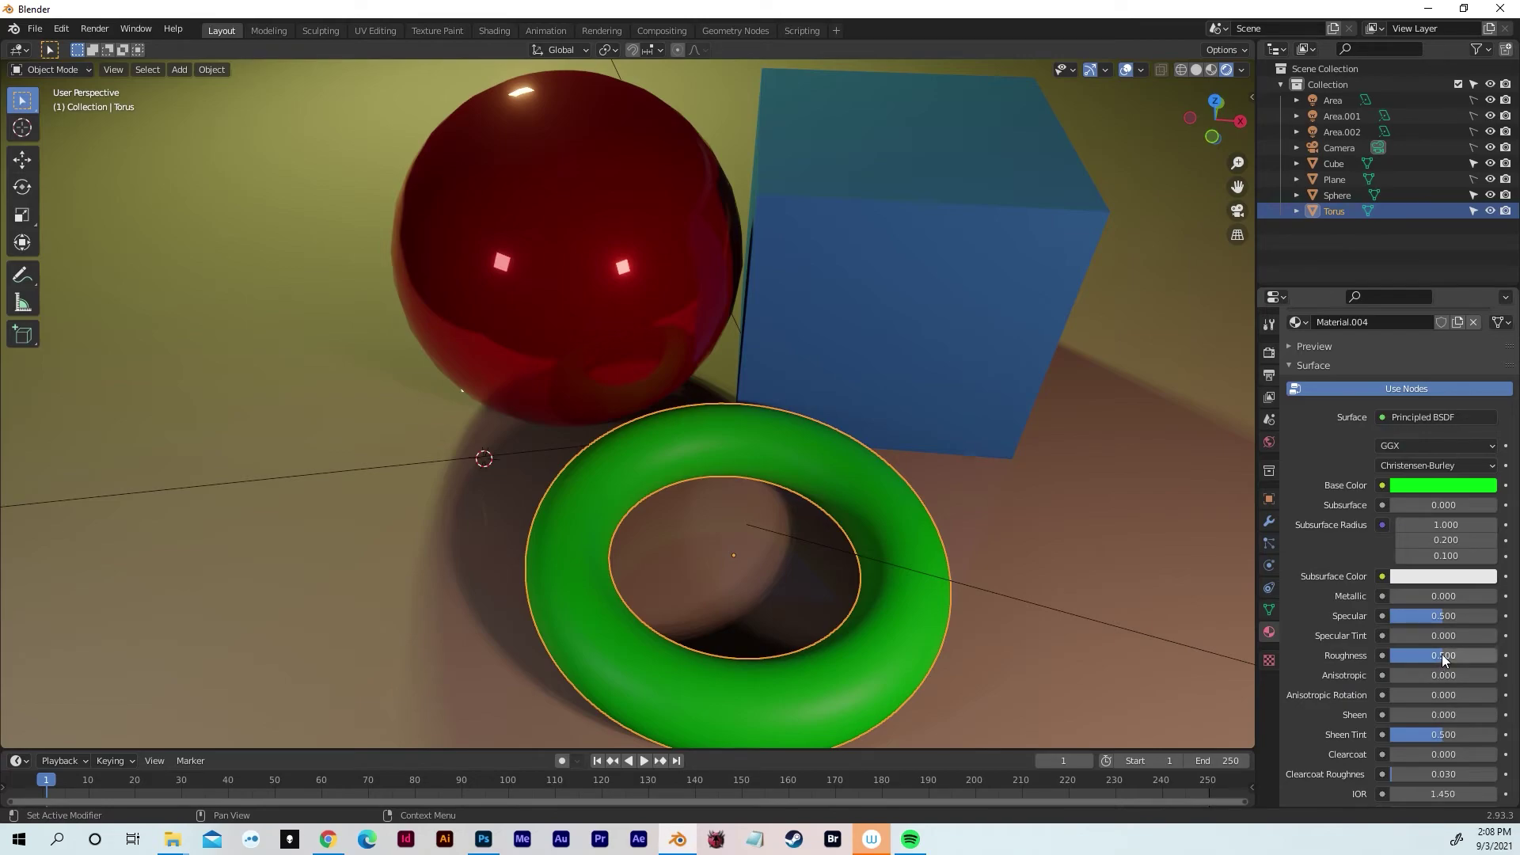
pyautogui.moveTo(1439, 657); pyautogui.dragTo(1414, 657)
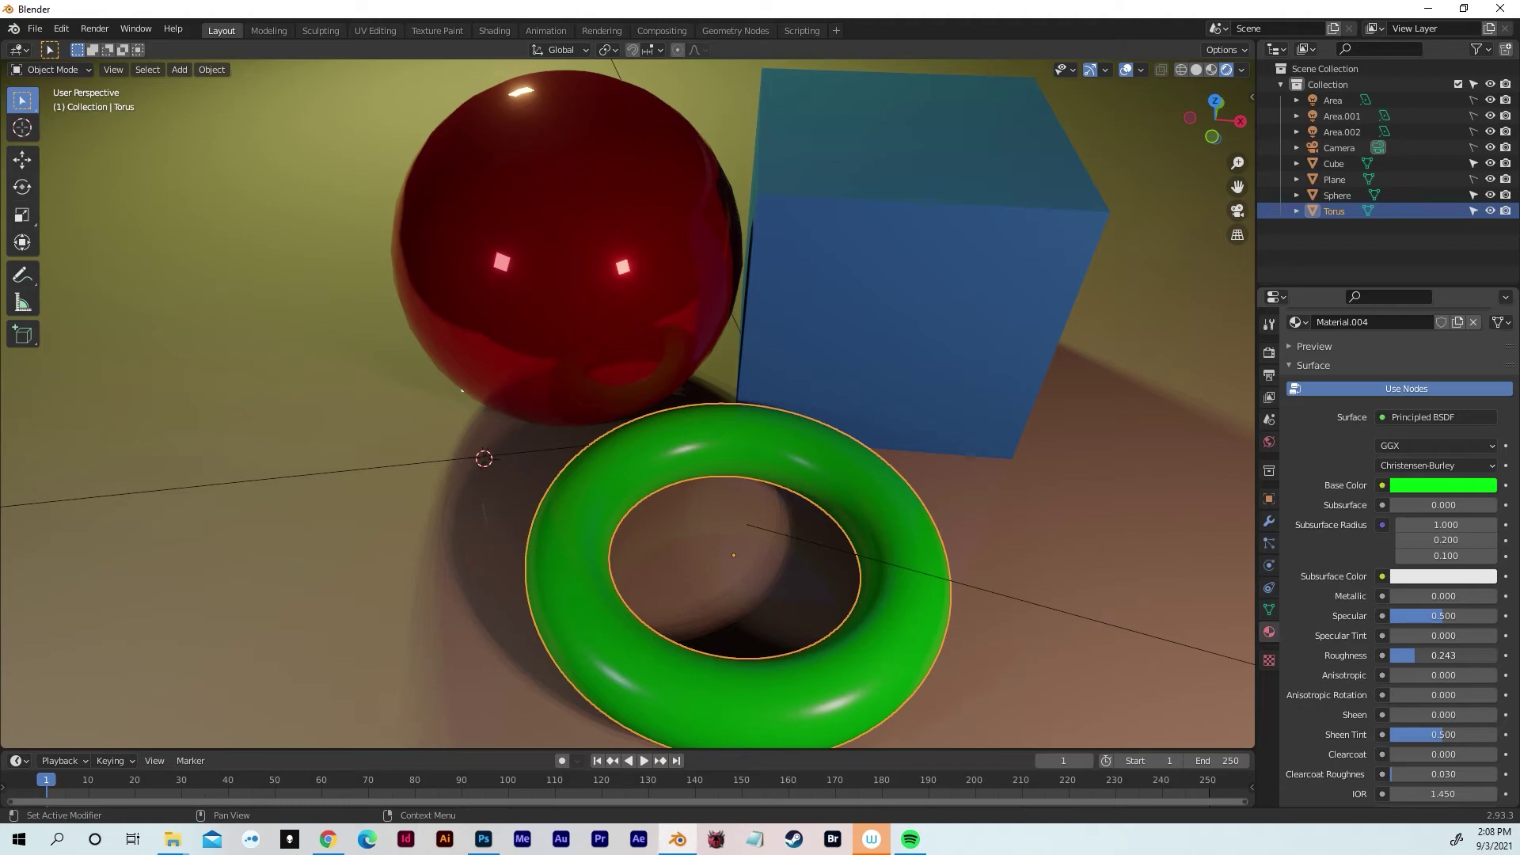
pyautogui.moveTo(1094, 516); pyautogui.dragTo(1050, 475, button='middle')
pyautogui.click(986, 515)
pyautogui.moveTo(986, 516); pyautogui.dragTo(939, 560, button='middle')
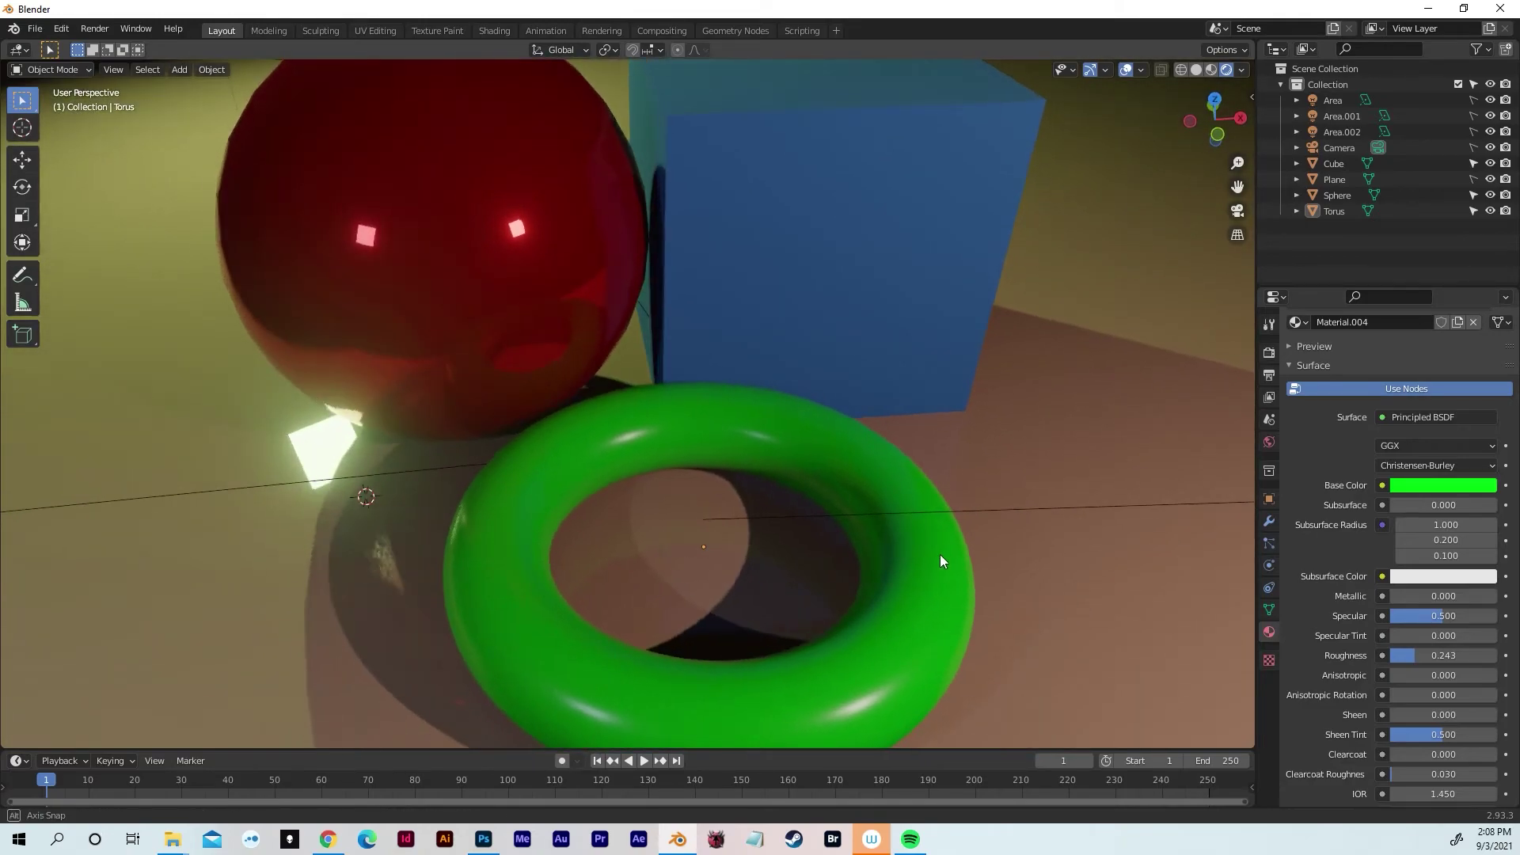
pyautogui.moveTo(492, 278); pyautogui.dragTo(664, 266, button='middle')
pyautogui.scroll(-2, 535, 269)
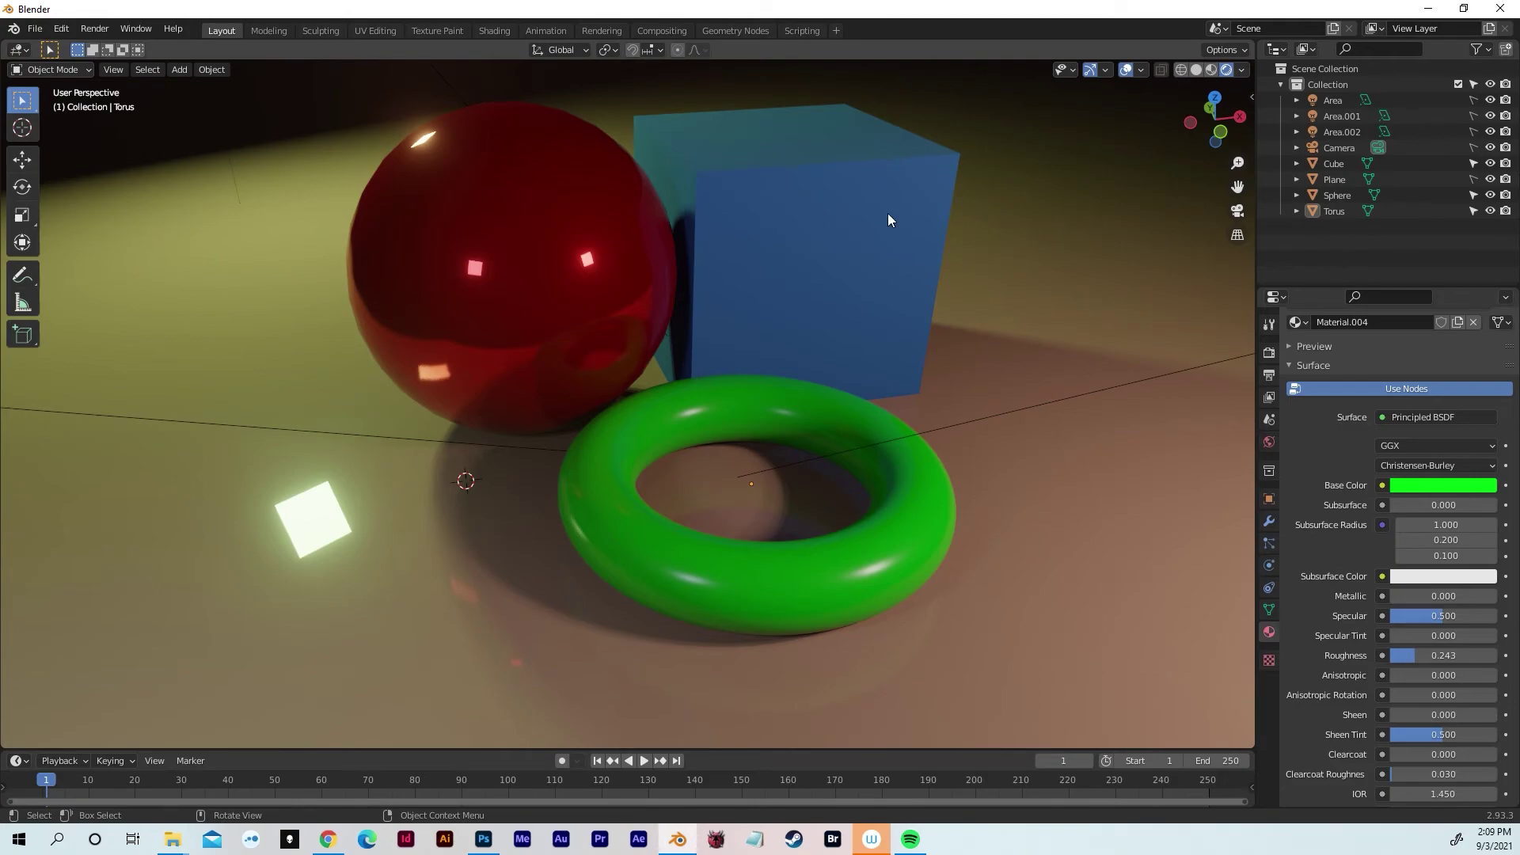
# - Select the cube's top face in Edit Mode and inset it by about 0.417 m
pyautogui.moveTo(1187, 273); pyautogui.dragTo(87, 293, button='middle')
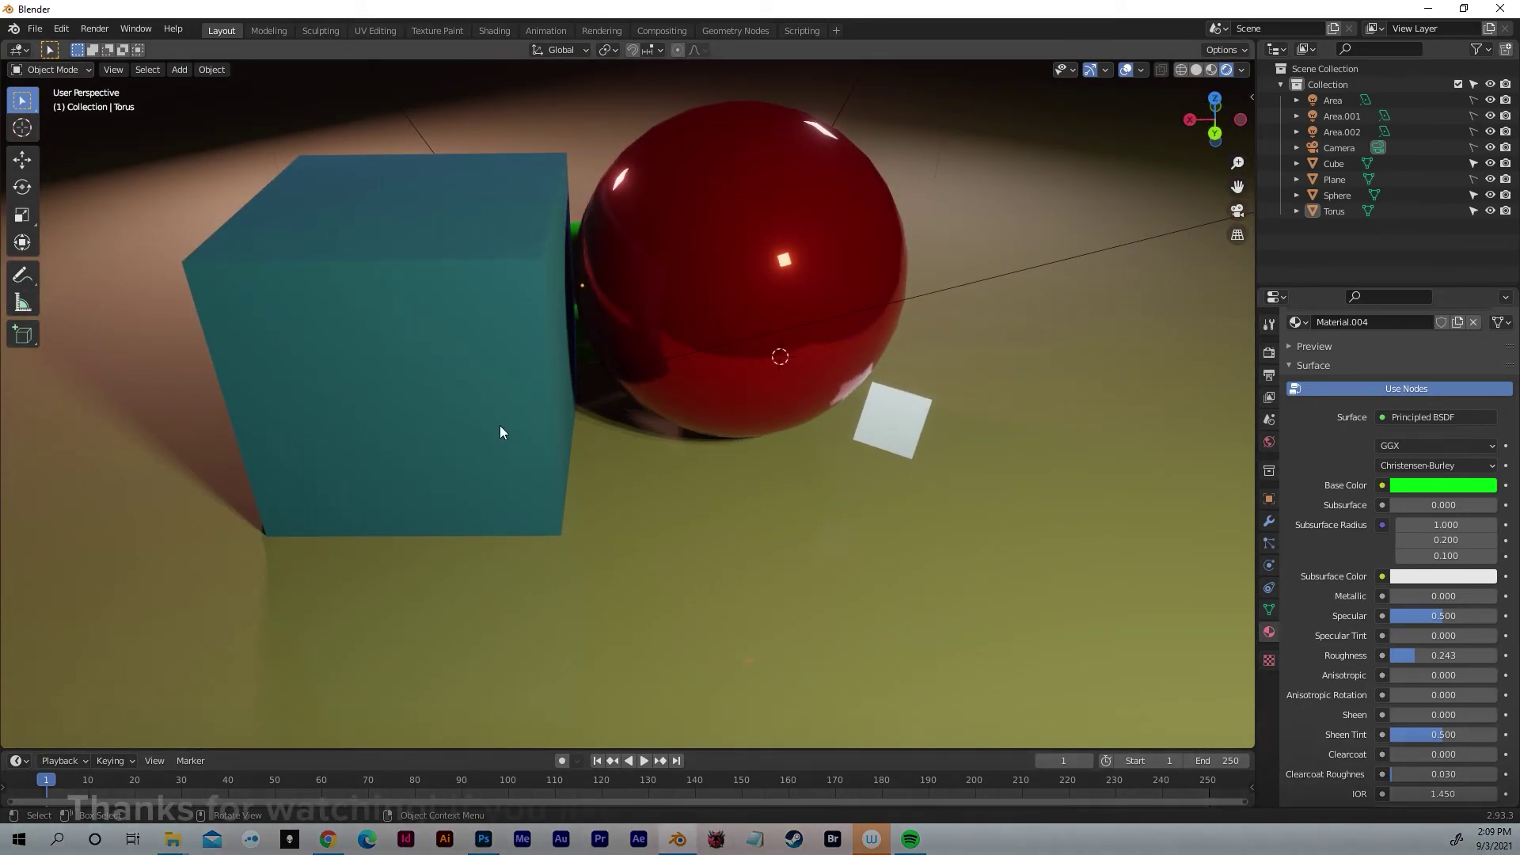
pyautogui.moveTo(449, 434); pyautogui.dragTo(651, 454, button='middle')
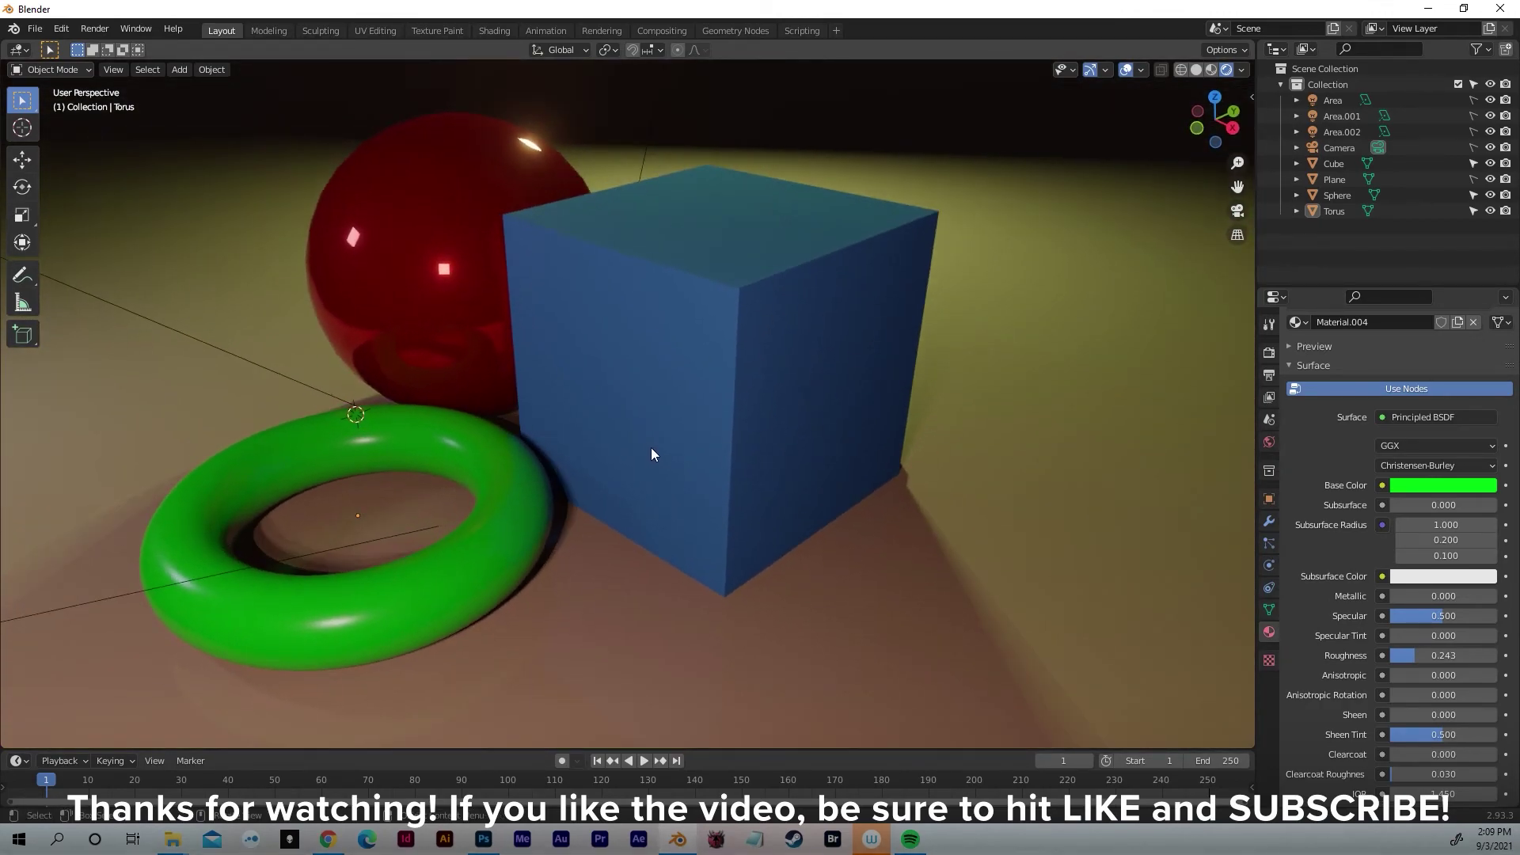
pyautogui.click(695, 331)
pyautogui.moveTo(691, 318)
pyautogui.mouseDown(button='middle')
pyautogui.moveTo(708, 349)
pyautogui.moveTo(721, 316)
pyautogui.mouseUp(button='middle')
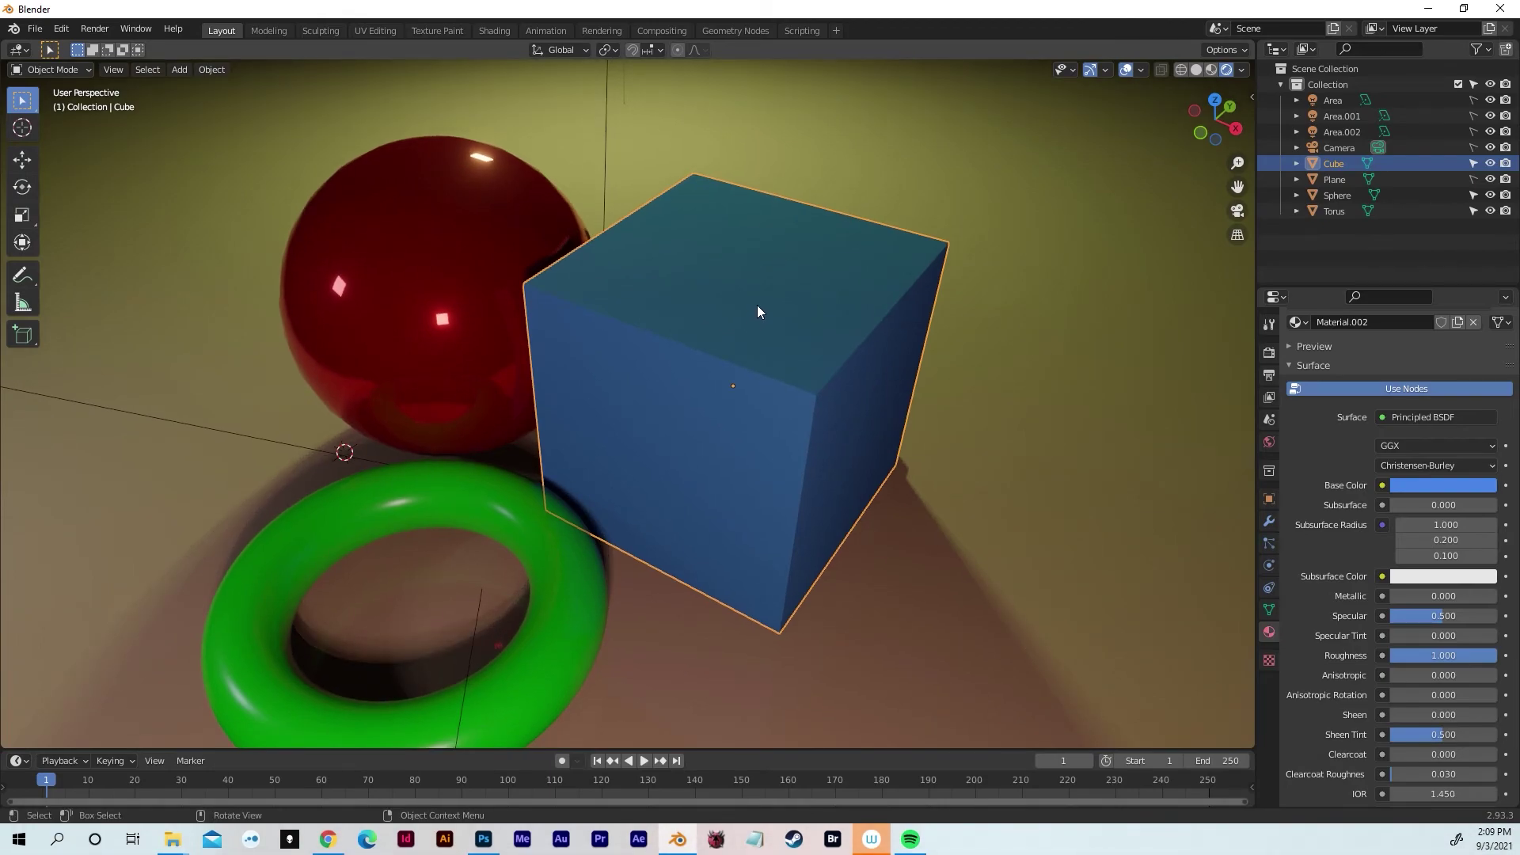
pyautogui.press('Tab')
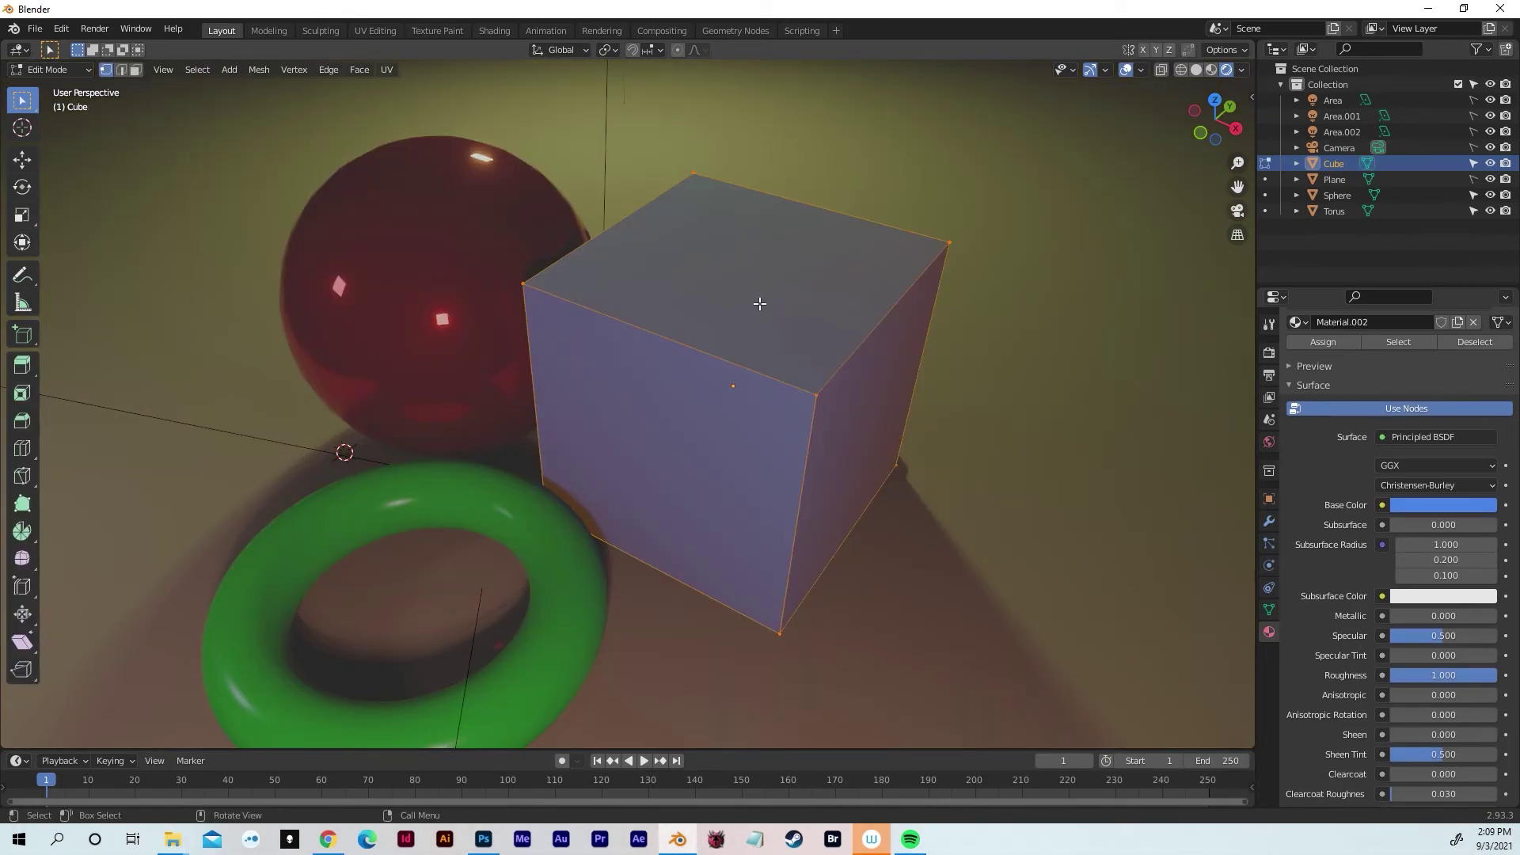
pyautogui.press('3')
pyautogui.click(777, 293)
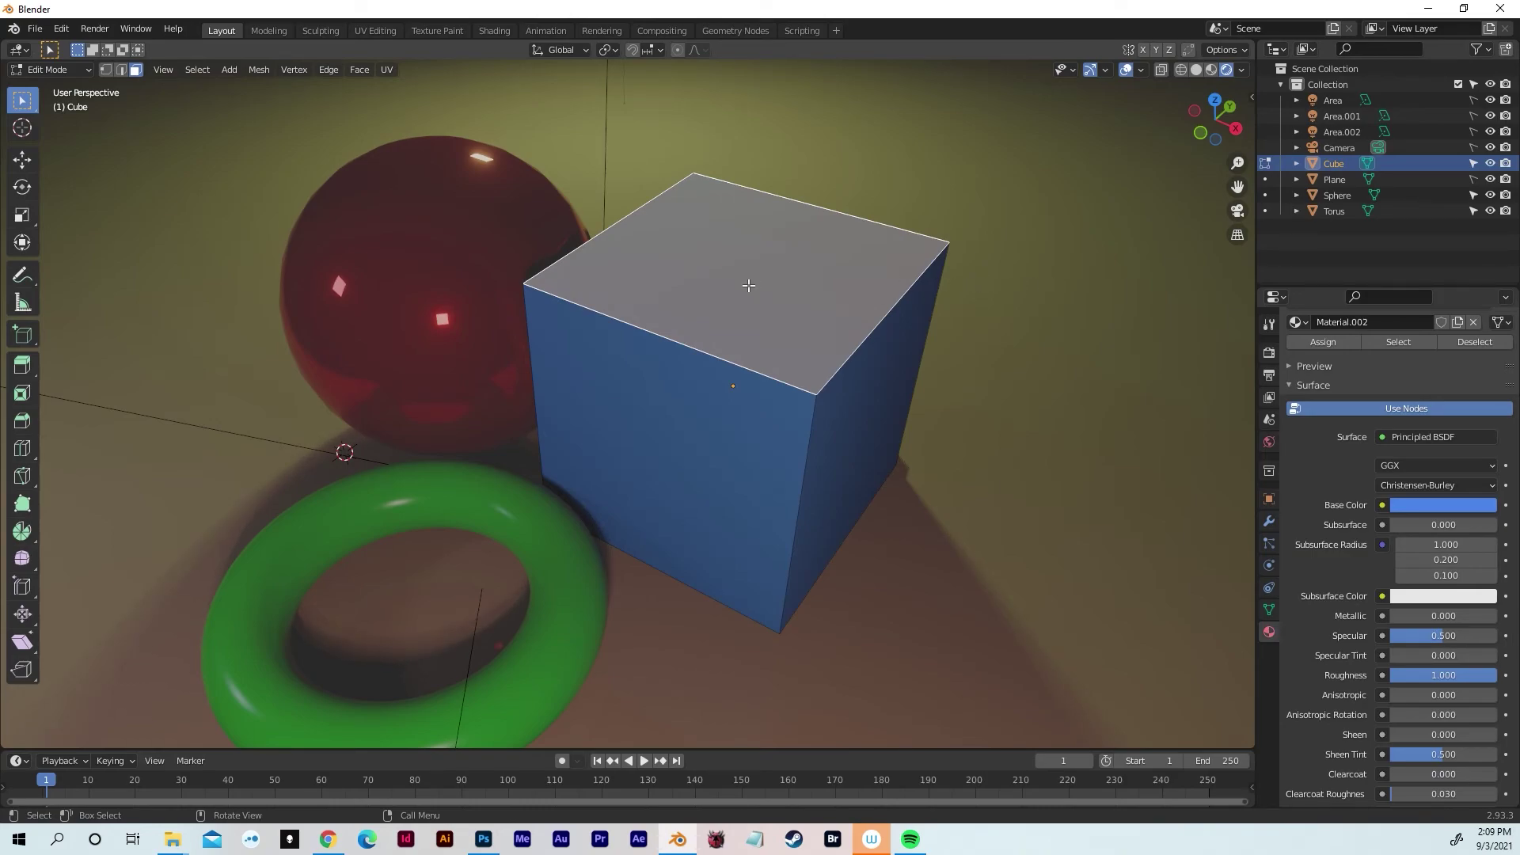
pyautogui.press('i')
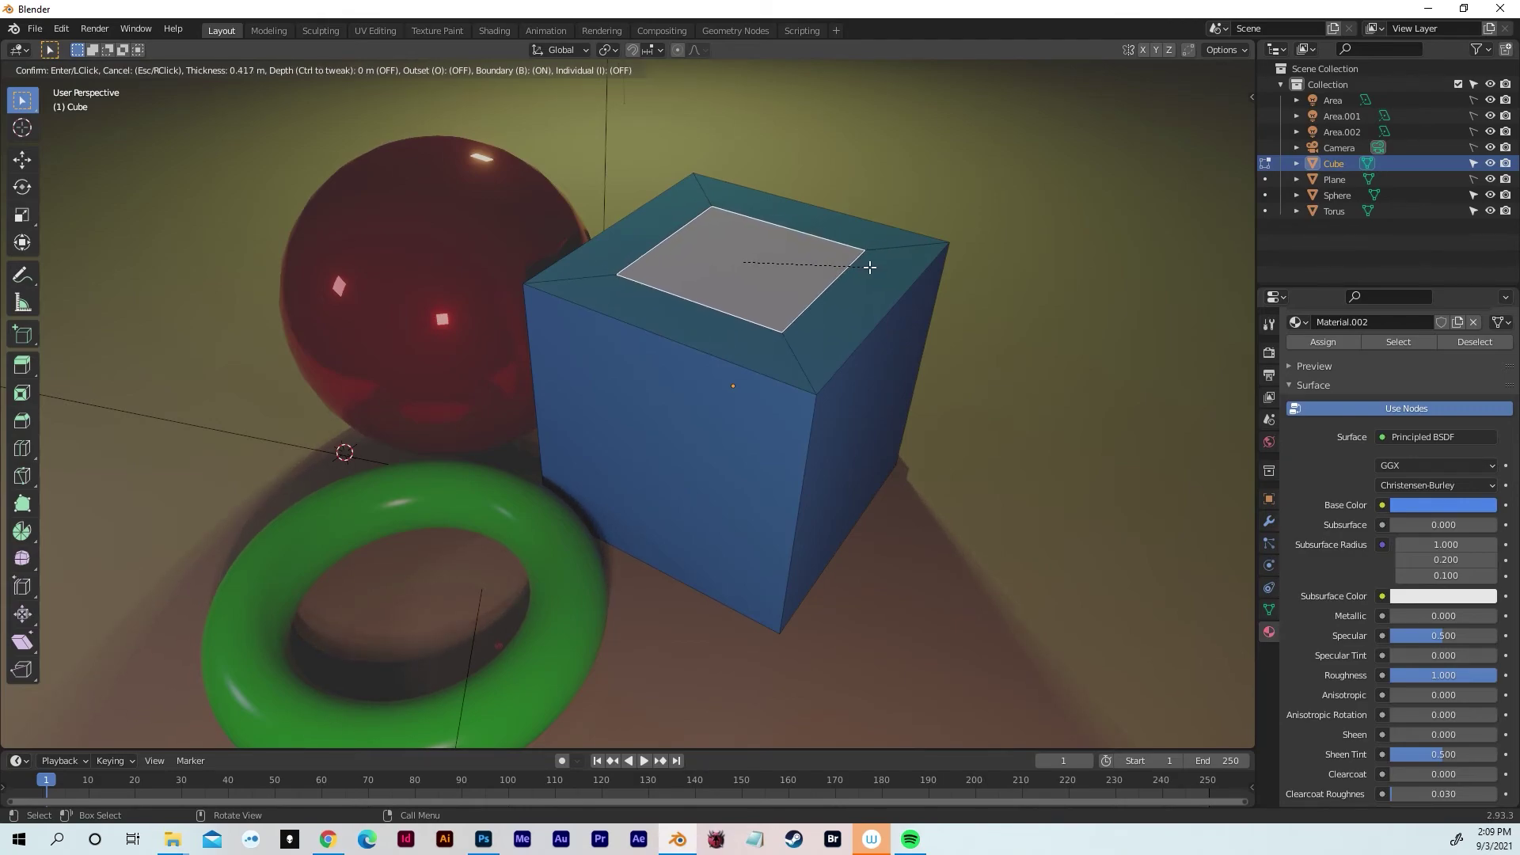
pyautogui.click(869, 268)
pyautogui.click(714, 253)
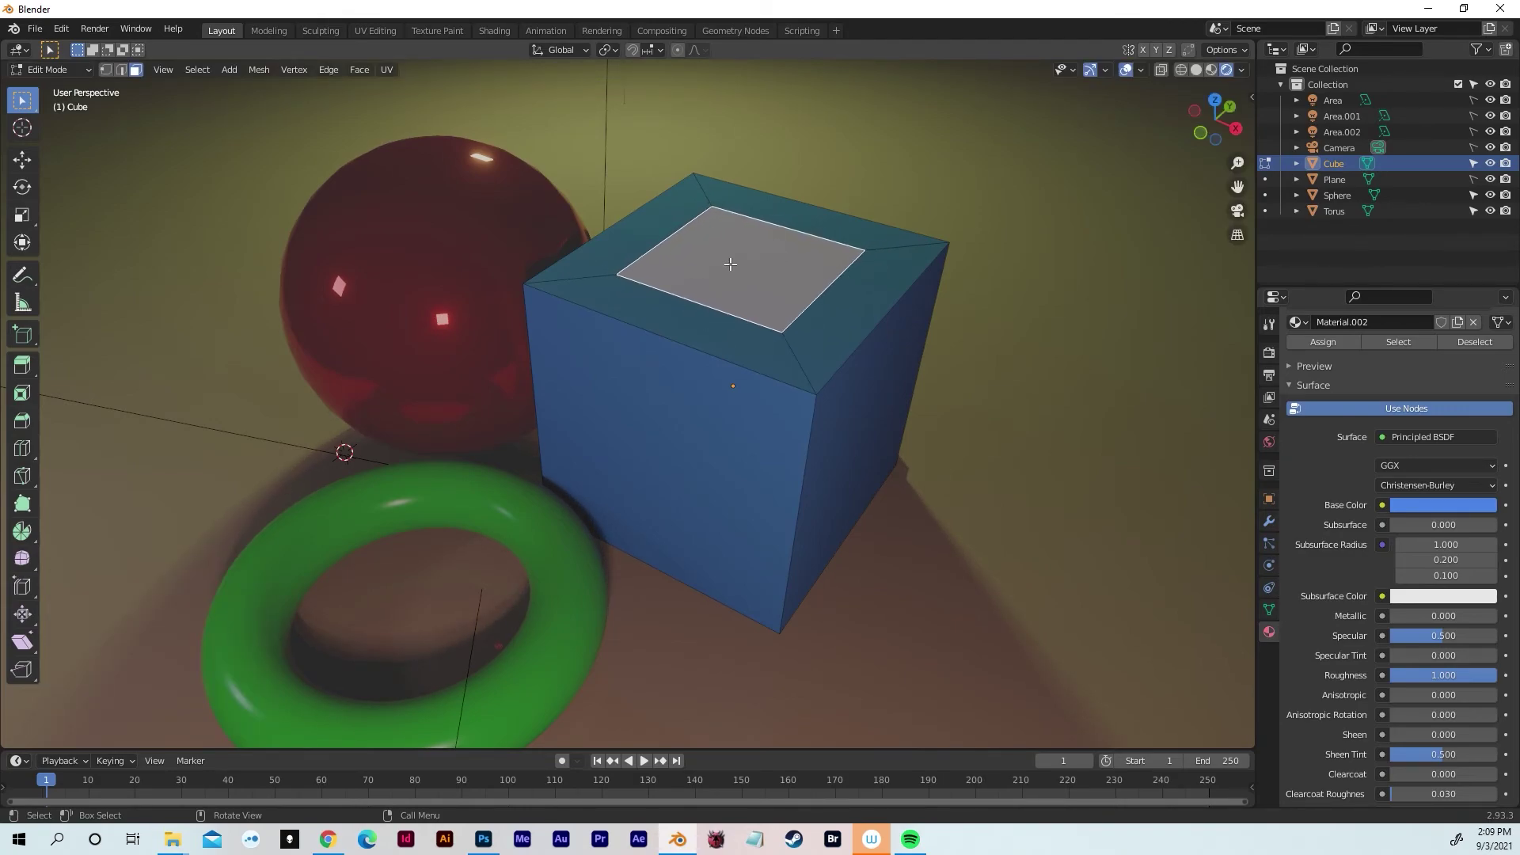
pyautogui.keyDown('shift'); pyautogui.moveTo(737, 264); pyautogui.dragTo(748, 280, button='middle'); pyautogui.keyUp('shift')
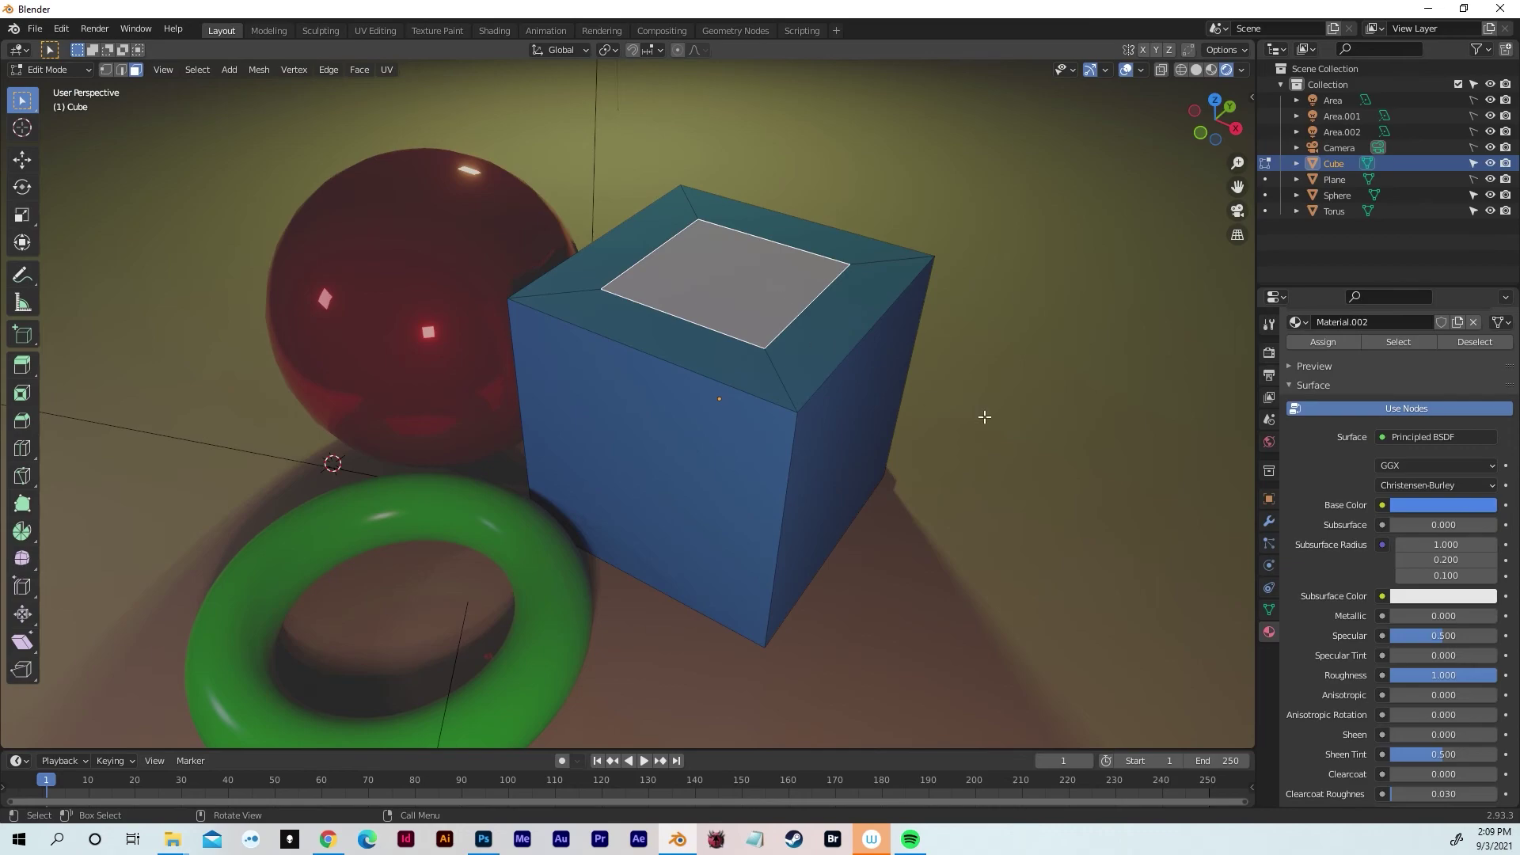
# - Add a second material slot to the cube and assign it to the inset top face
pyautogui.scroll(3, 1366, 400)
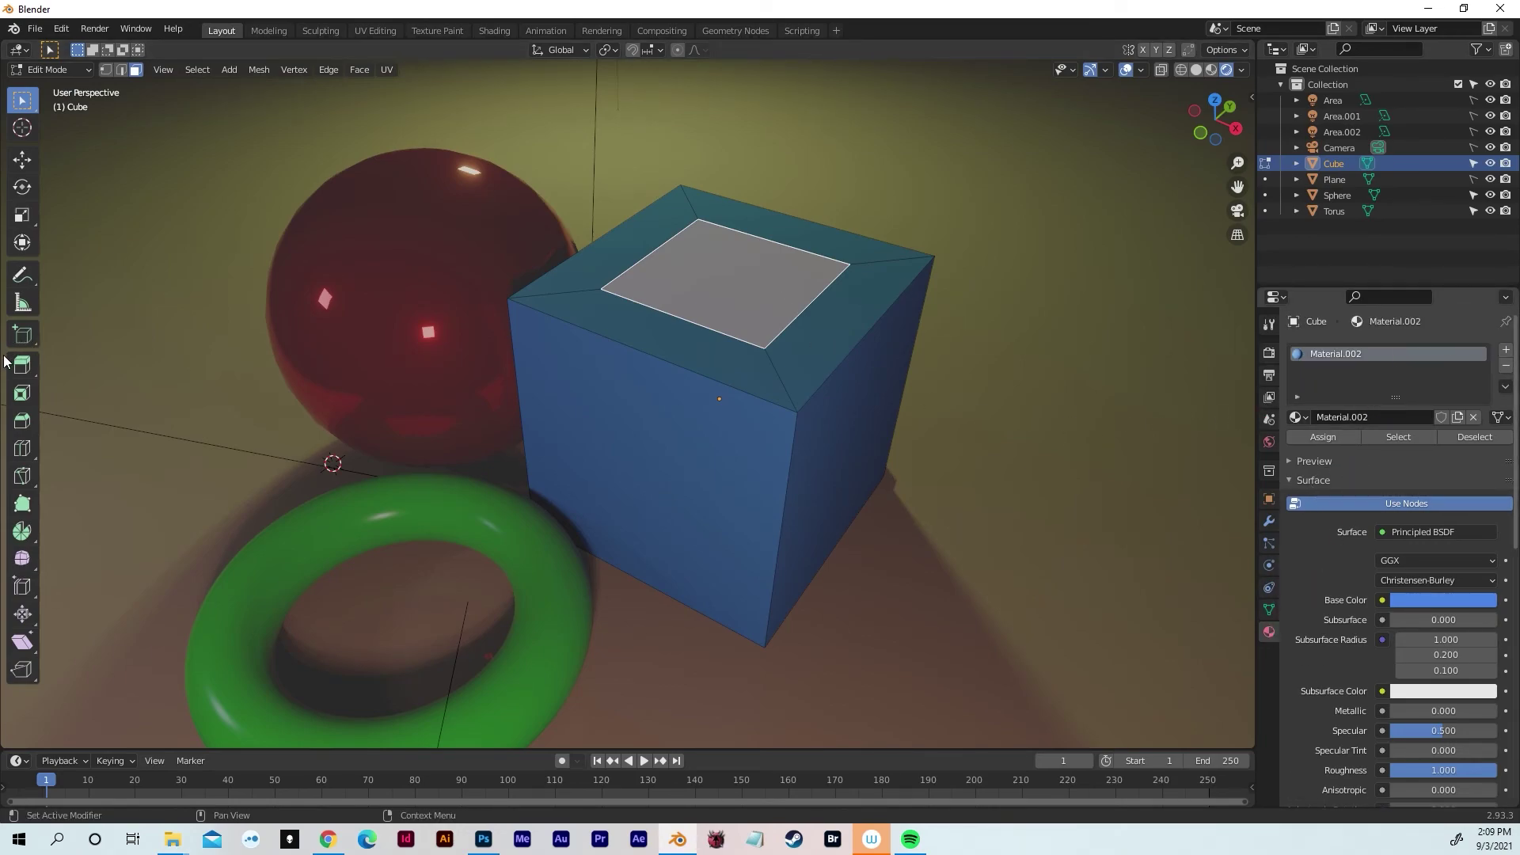
pyautogui.click(1505, 352)
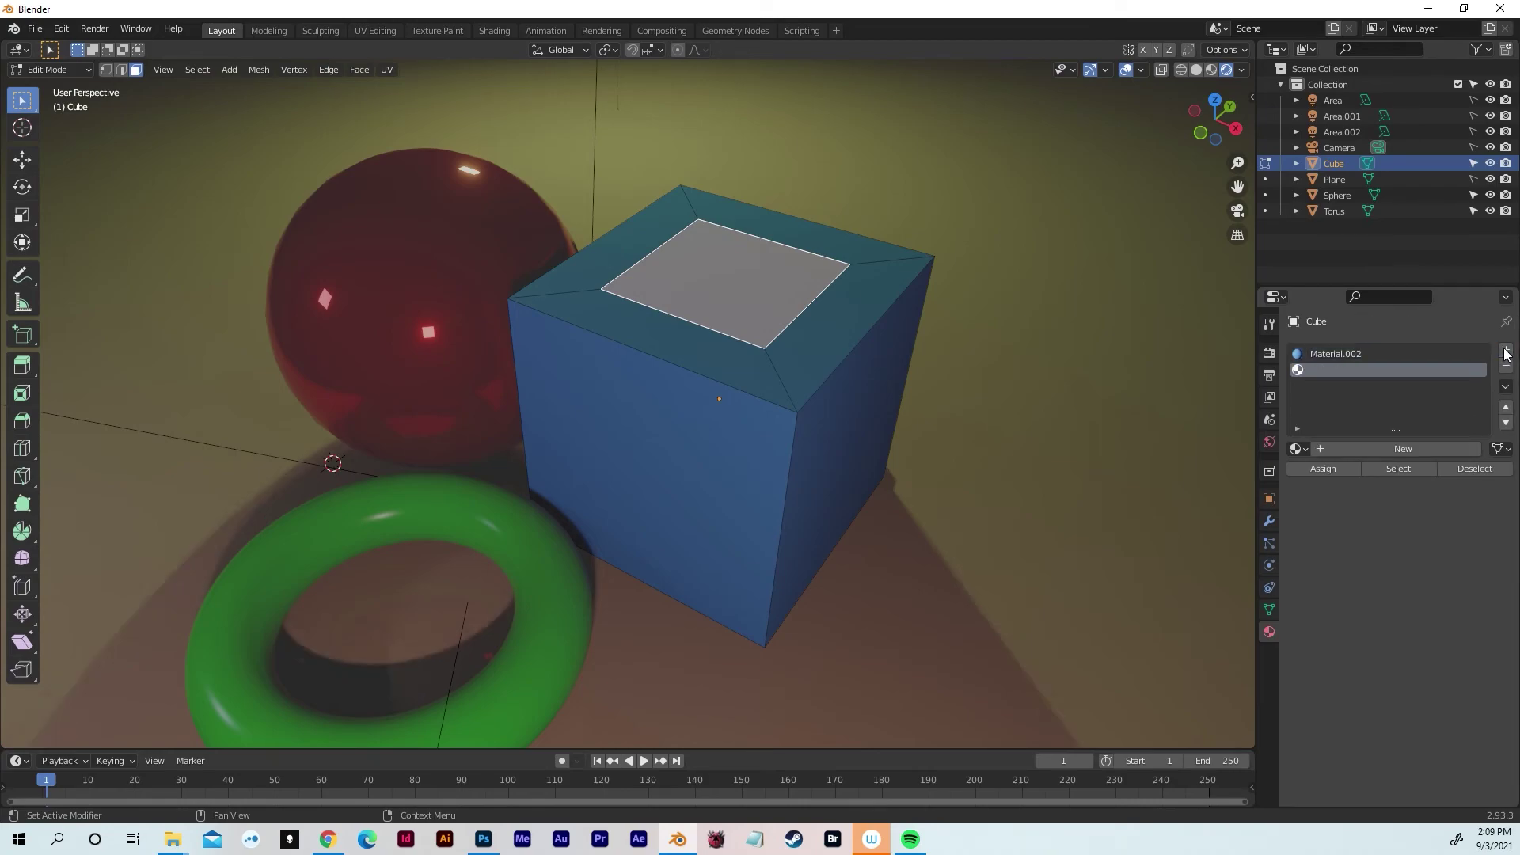
pyautogui.click(1320, 468)
pyautogui.click(811, 363)
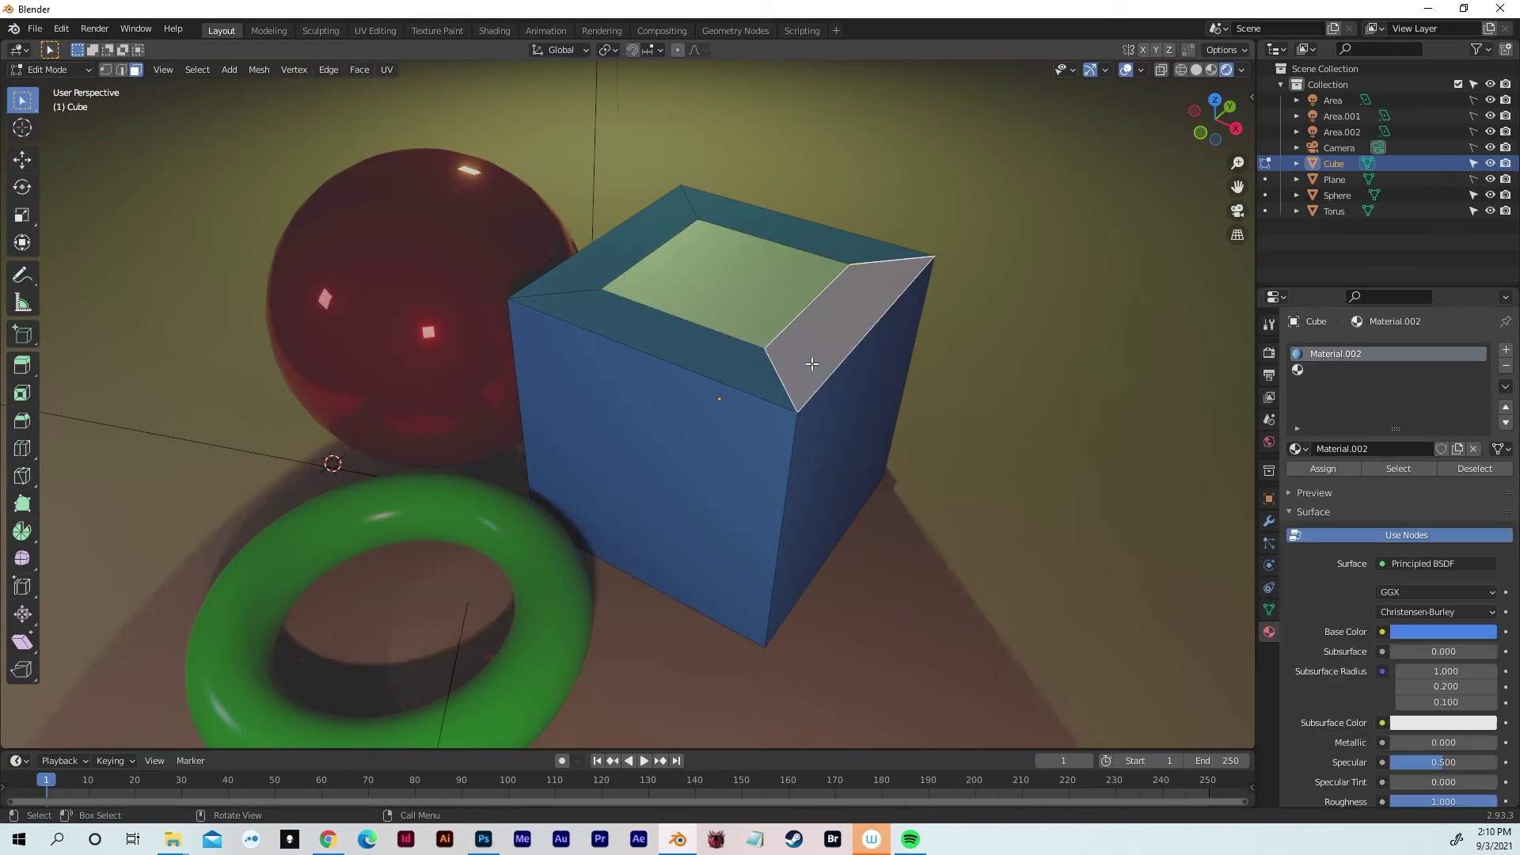
pyautogui.click(707, 276)
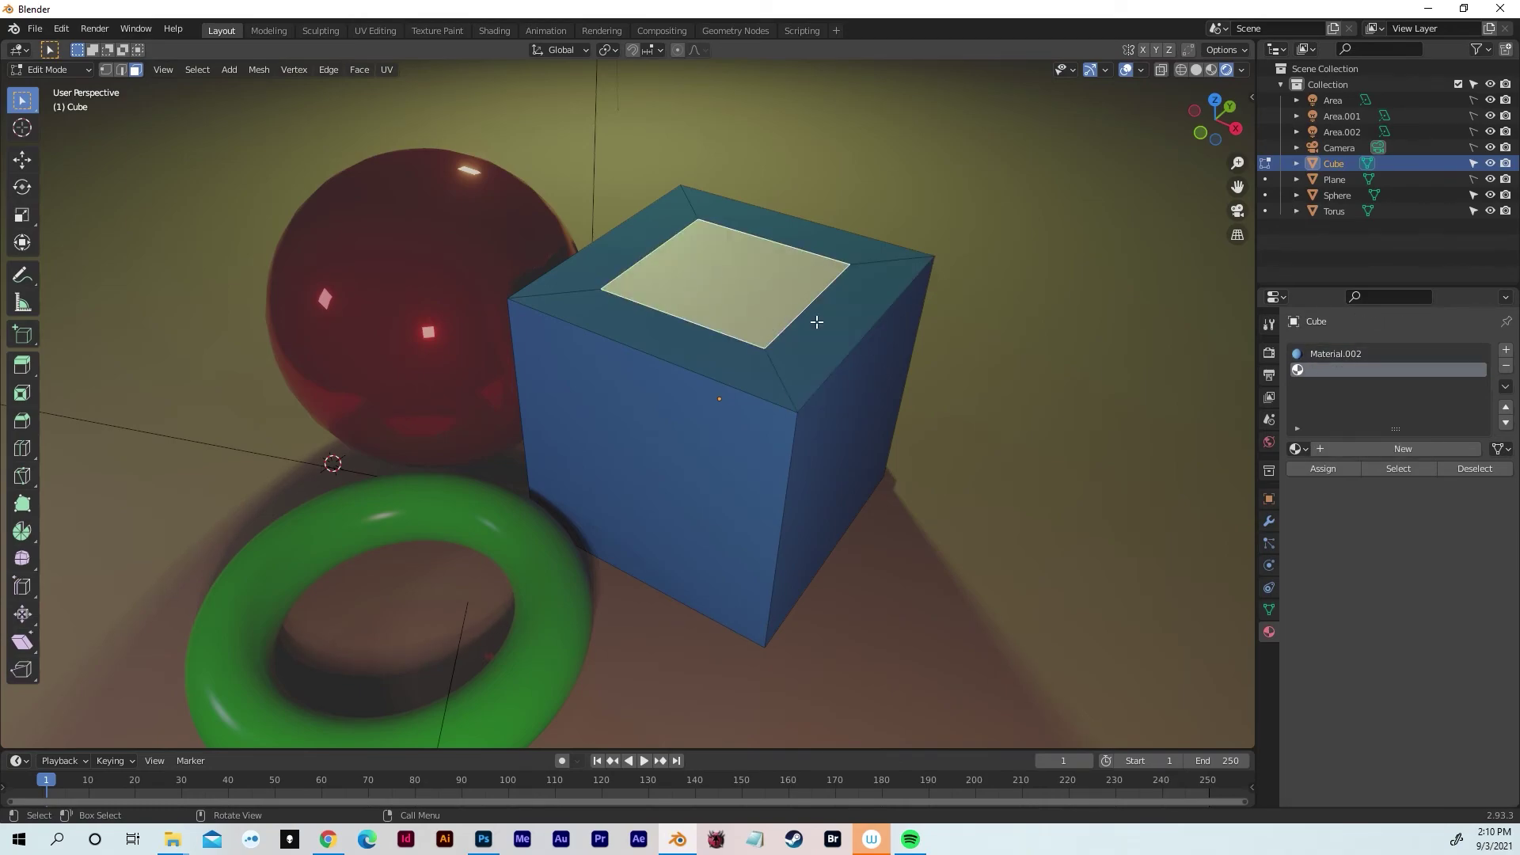
# - Create a new material in the cube's second slot and set its base color to a saturated golden yellow
pyautogui.click(1319, 448)
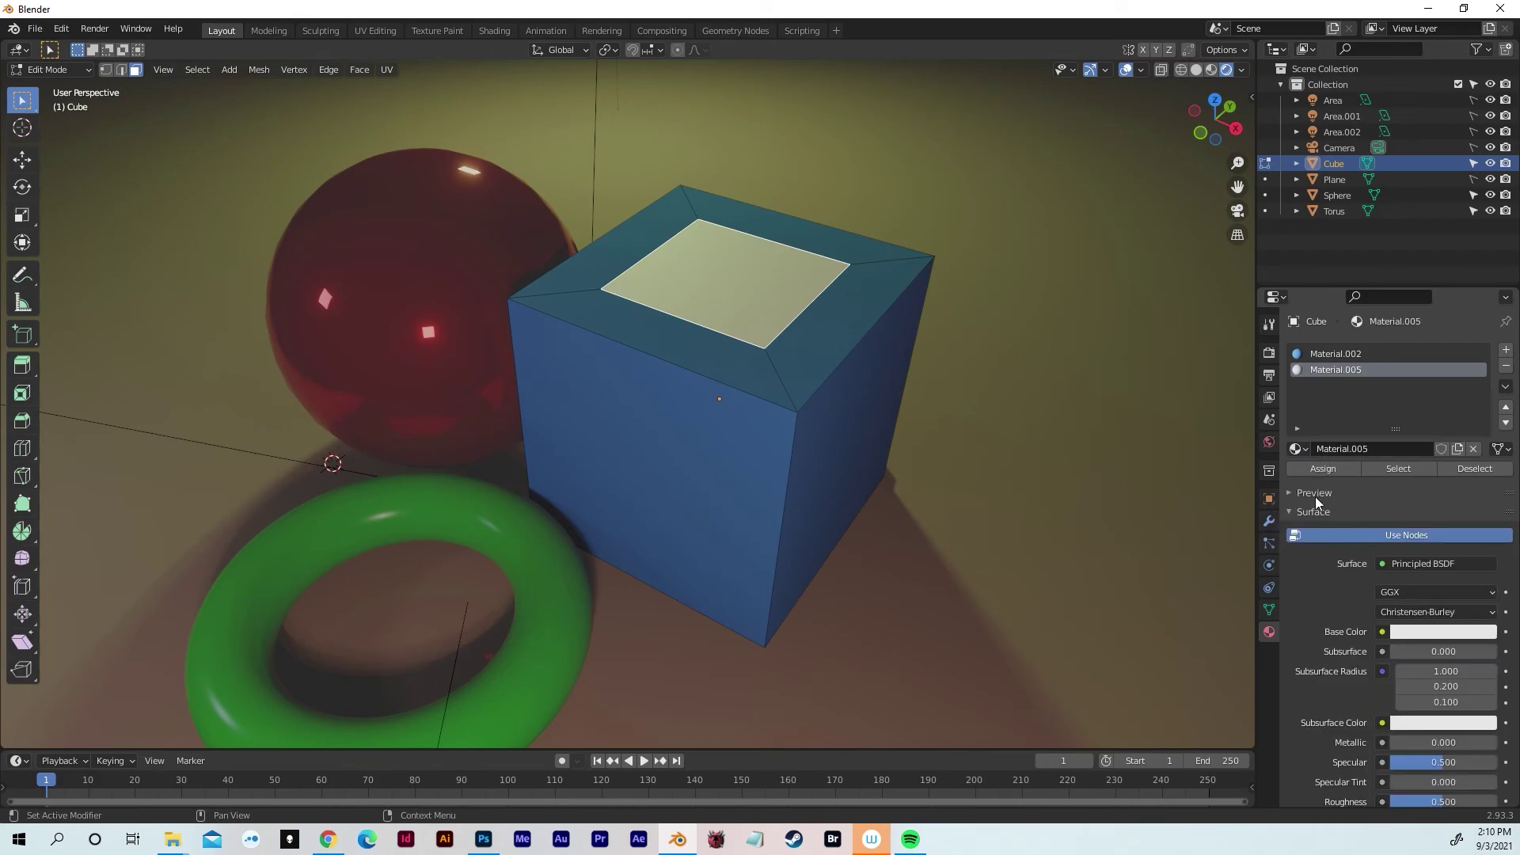
pyautogui.click(1433, 632)
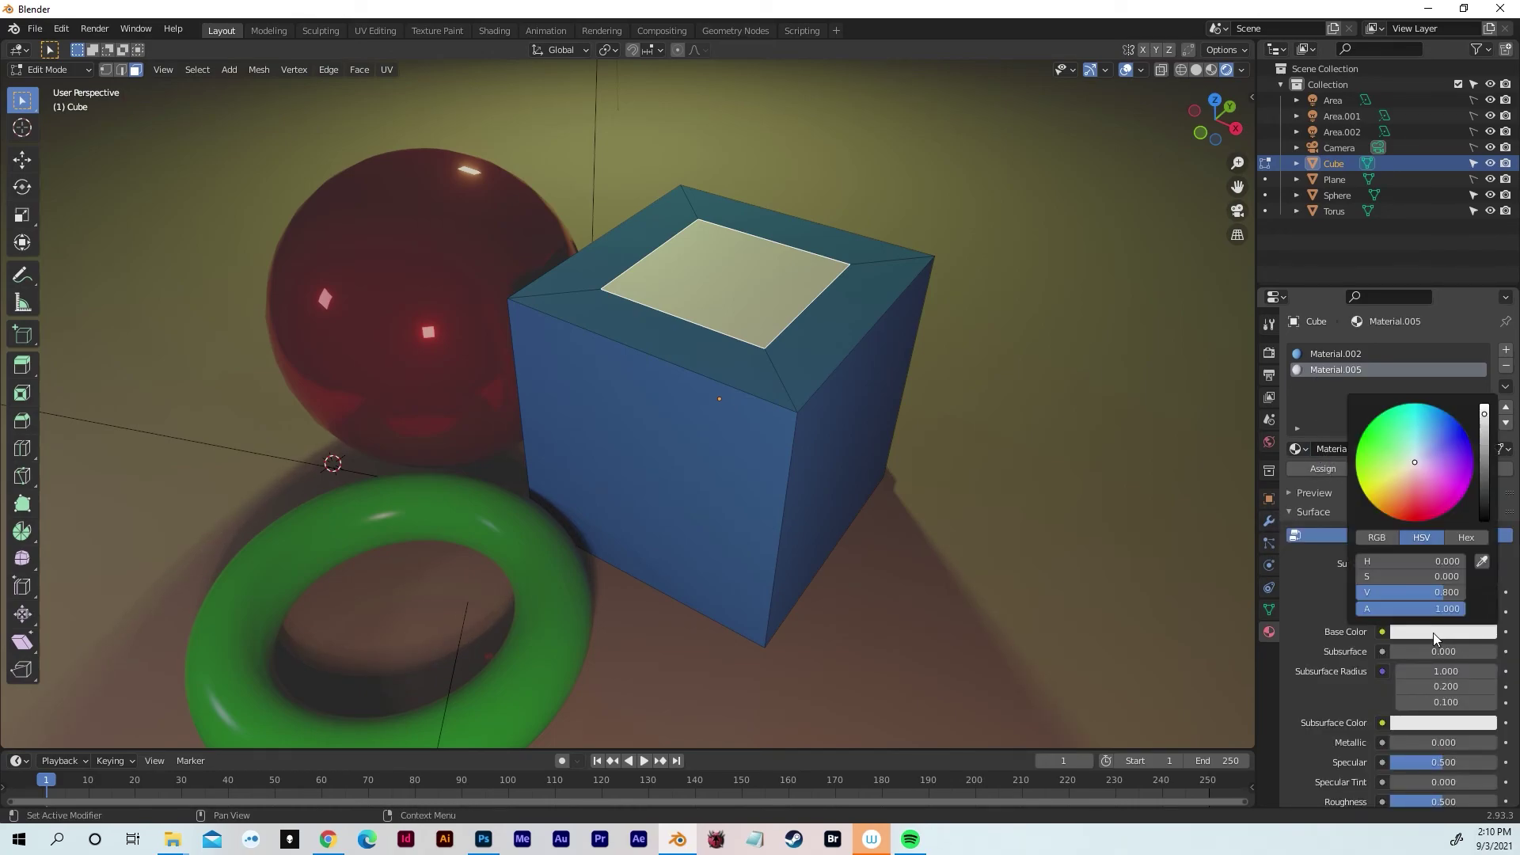
pyautogui.moveTo(1418, 473); pyautogui.dragTo(1369, 501)
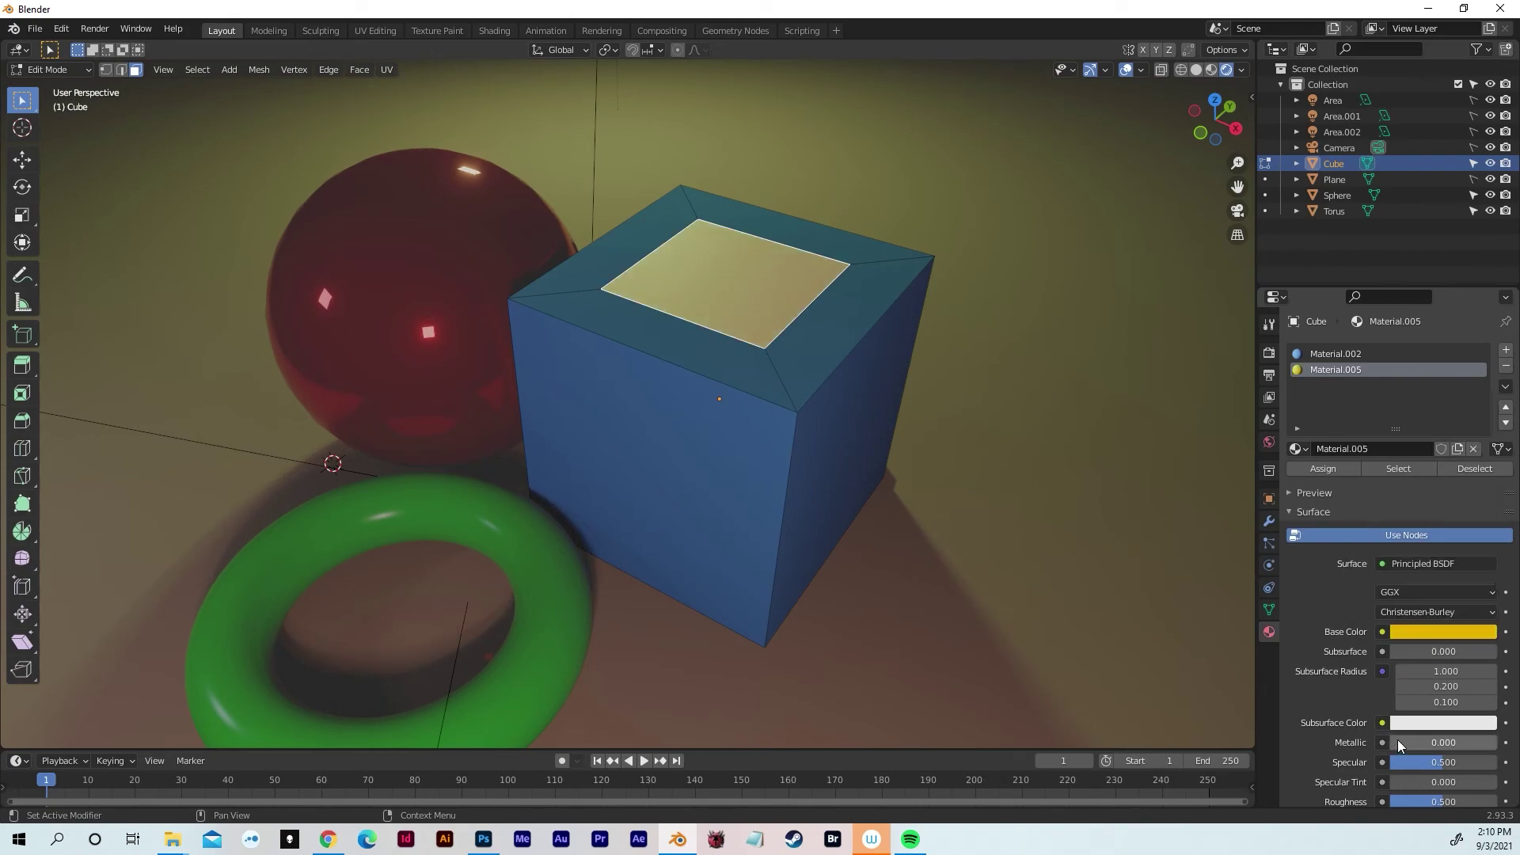
# - Set the yellow material's metallic value to about 0.816 and roughness to 0, and return to Object Mode to check the reflections
pyautogui.moveTo(1424, 742); pyautogui.dragTo(1453, 742)
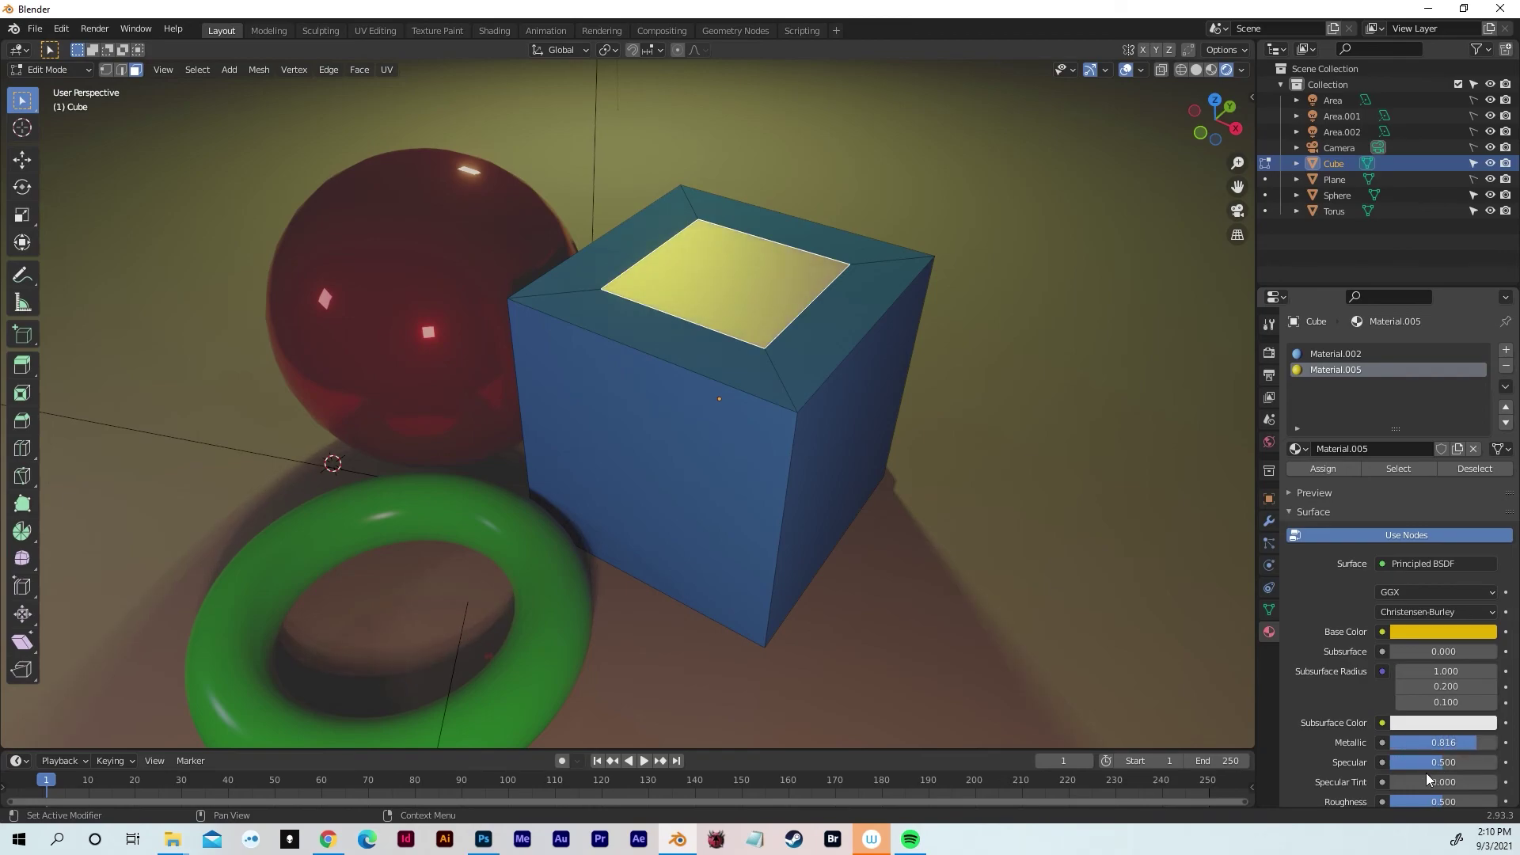
pyautogui.moveTo(1428, 801); pyautogui.dragTo(1393, 801)
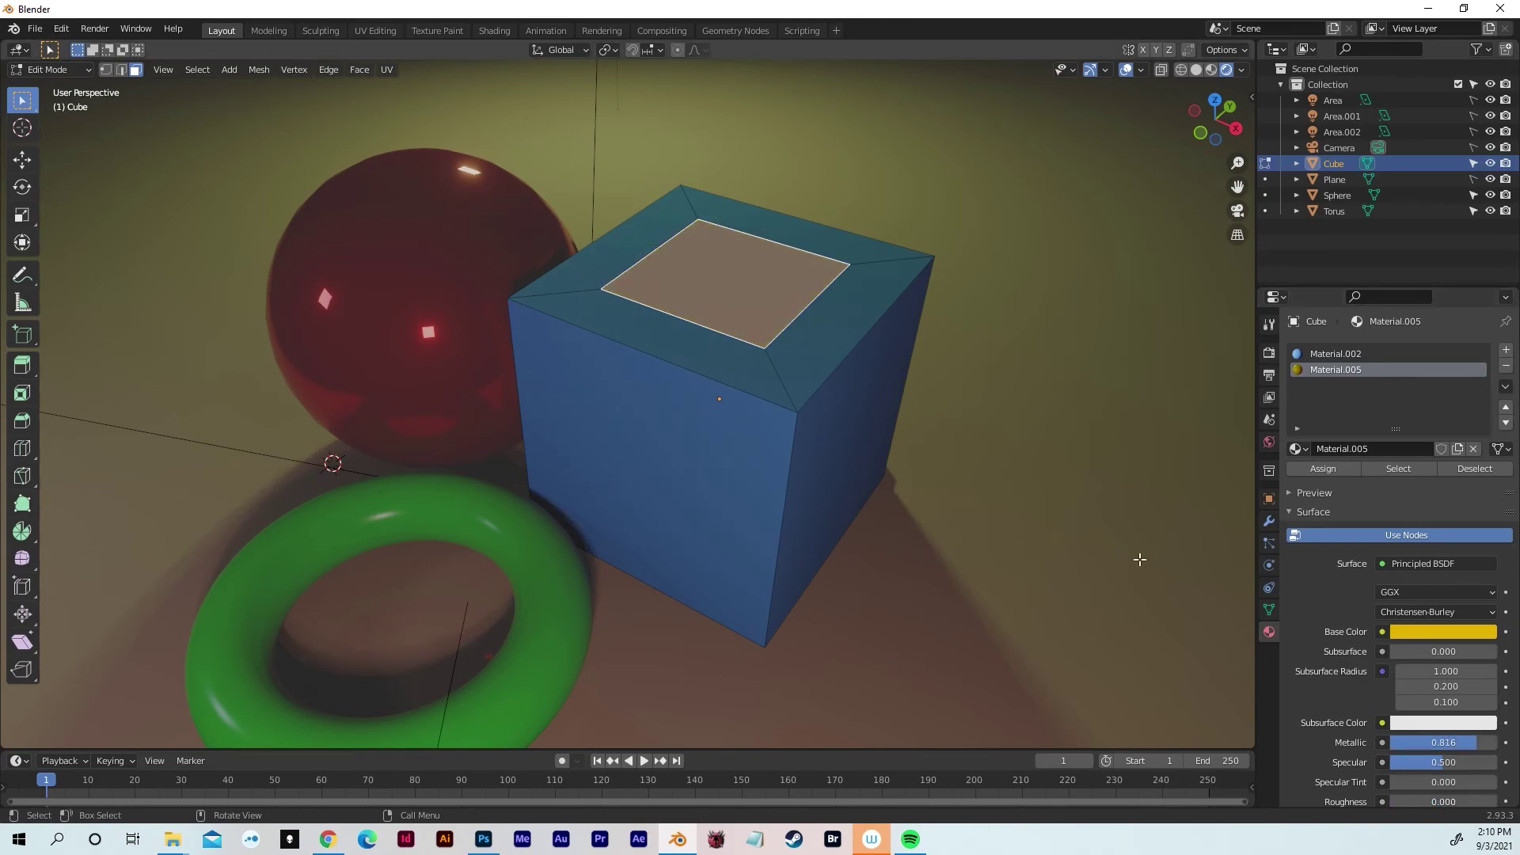
pyautogui.moveTo(1139, 560); pyautogui.dragTo(625, 430, button='middle')
pyautogui.press('Tab')
pyautogui.moveTo(803, 425); pyautogui.dragTo(774, 402, button='middle')
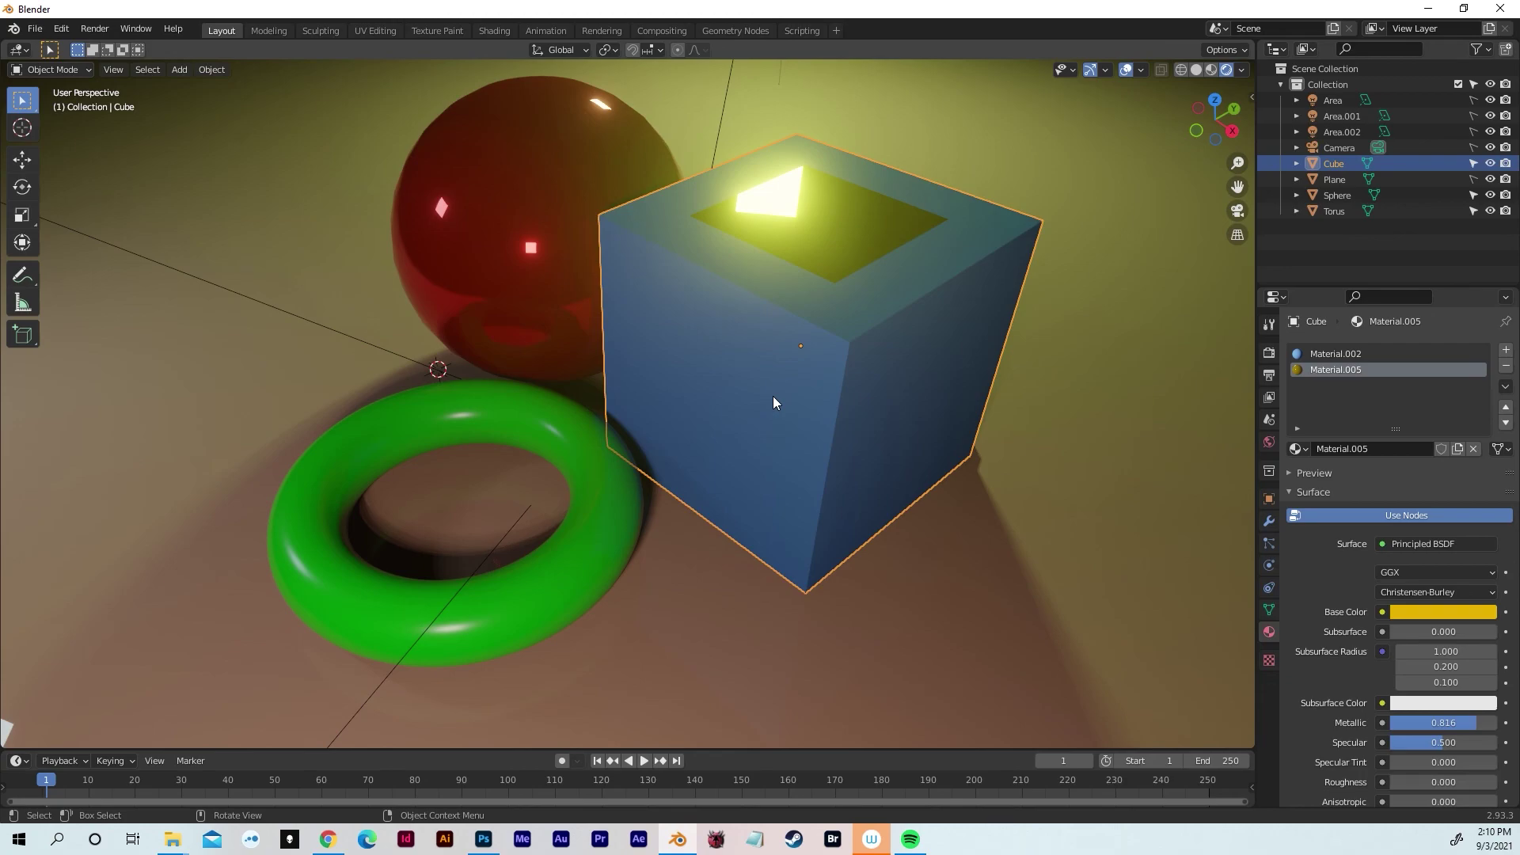
pyautogui.moveTo(774, 402); pyautogui.dragTo(754, 350, button='middle')
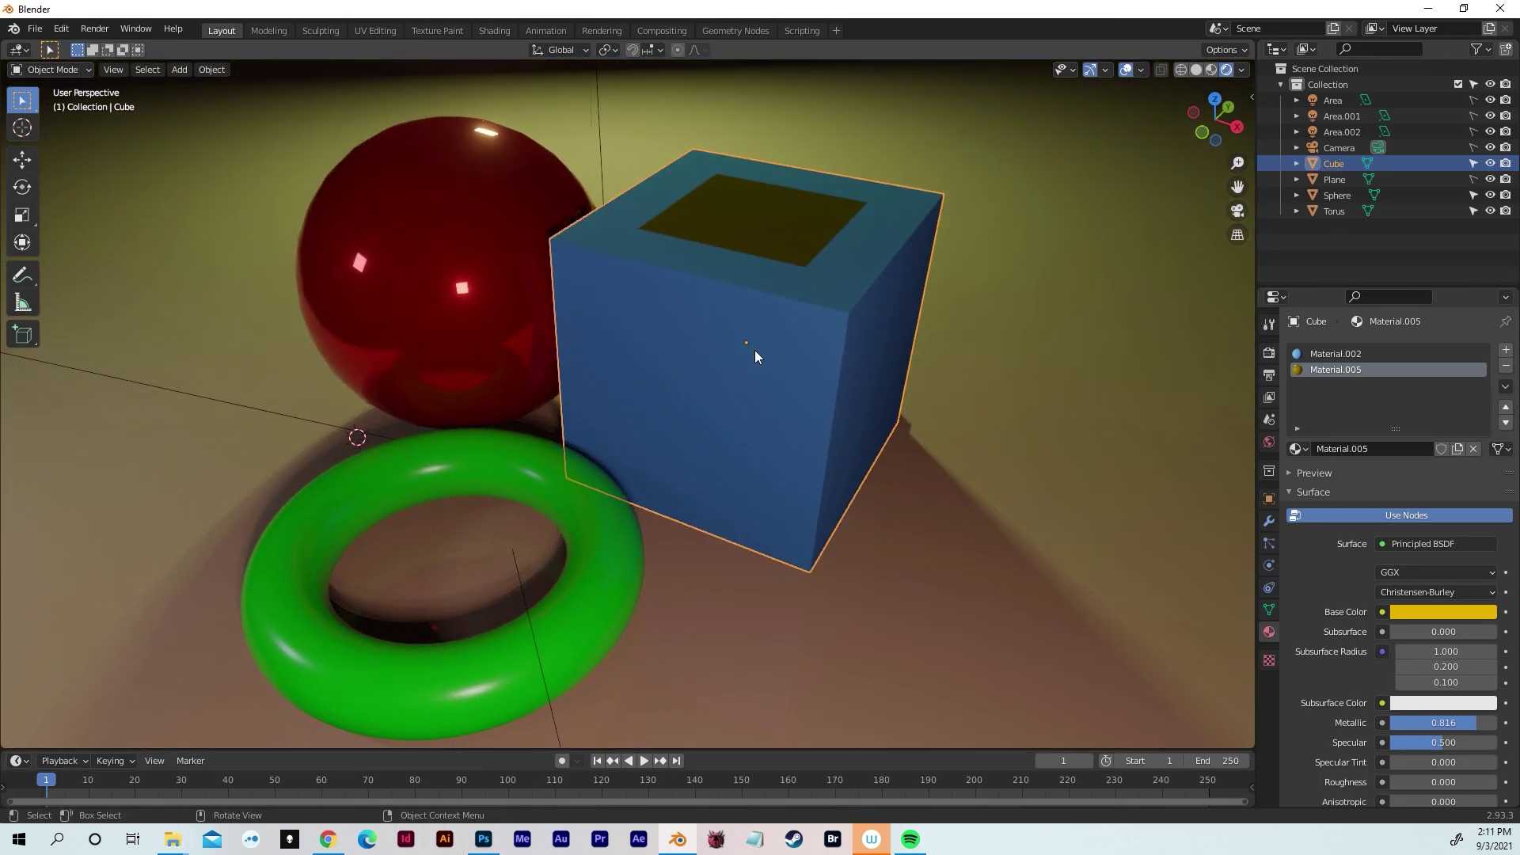